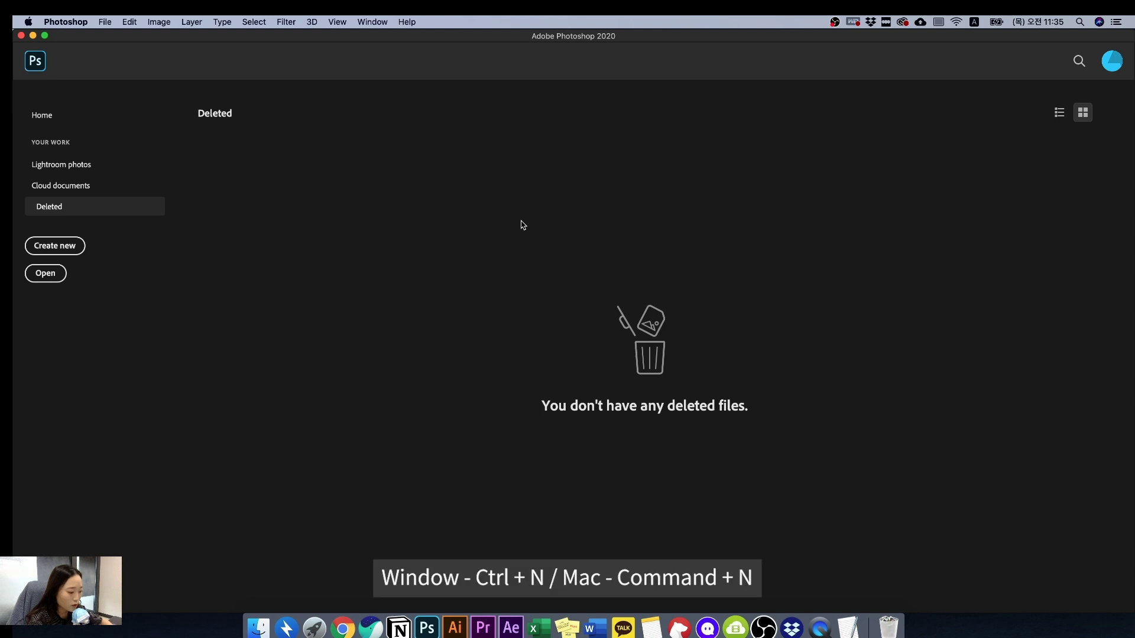
# - Create a new 860 x 5000 px document at 72 pixels/inch, named "가구 상세페이지 인트로"
pyautogui.press('super+n')
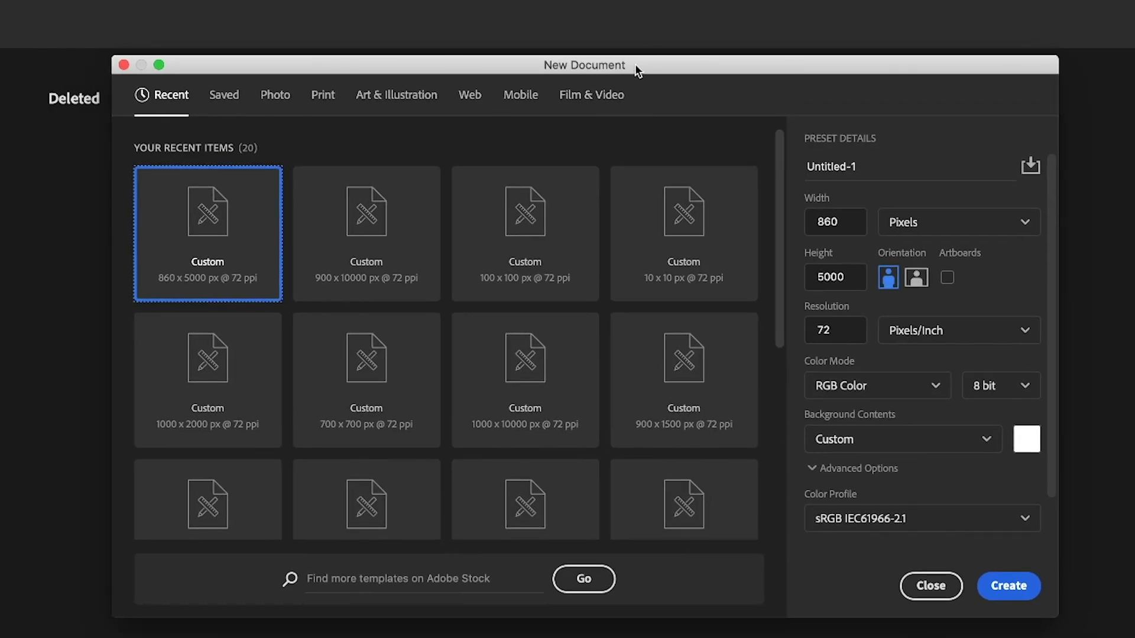
pyautogui.click(869, 167)
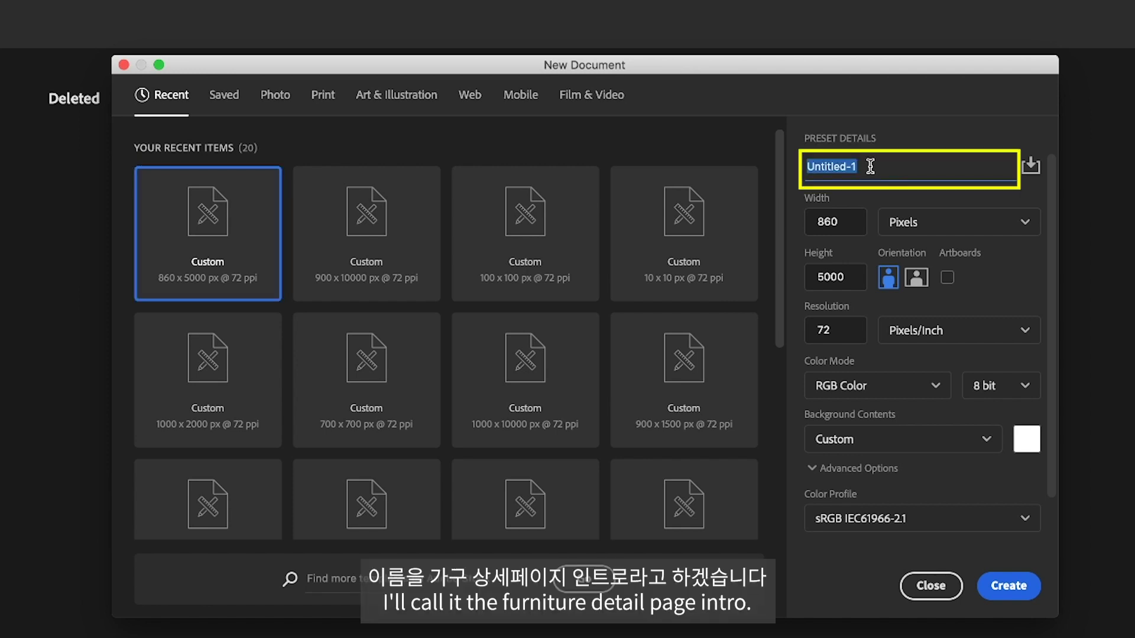
pyautogui.press('BackSpace')
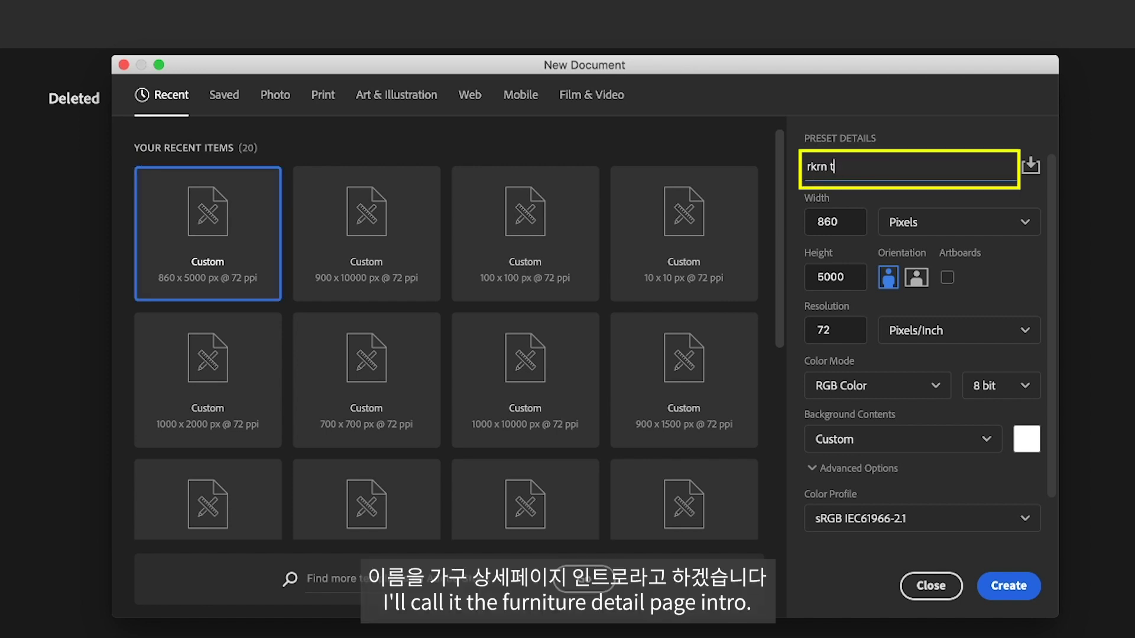
pyautogui.write('가구 상세페이지 인트로')
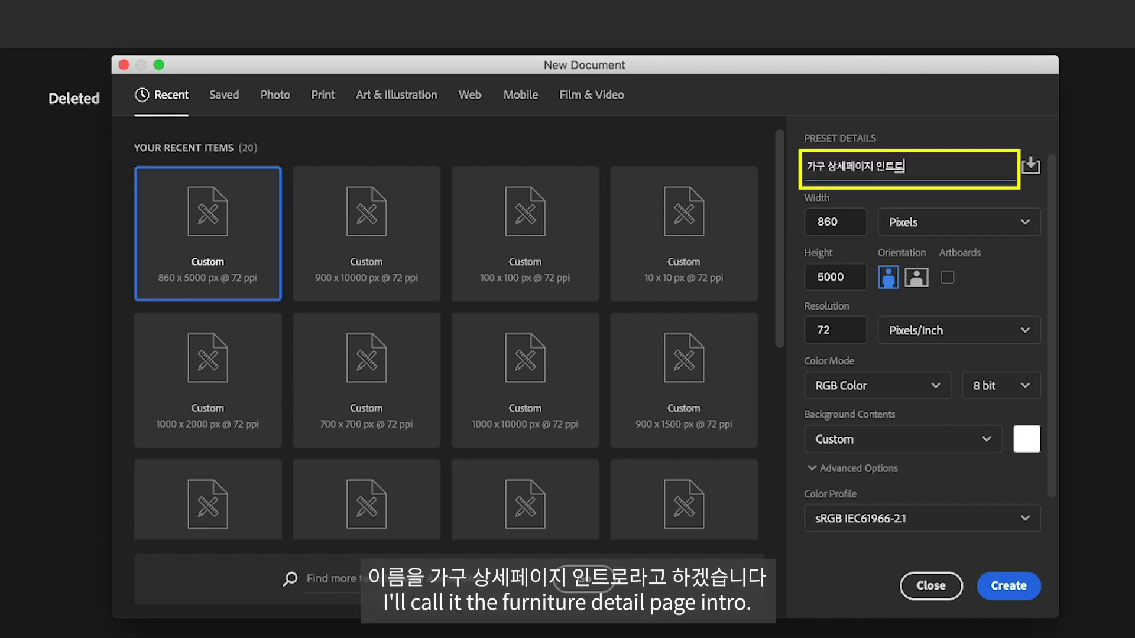
pyautogui.click(851, 226)
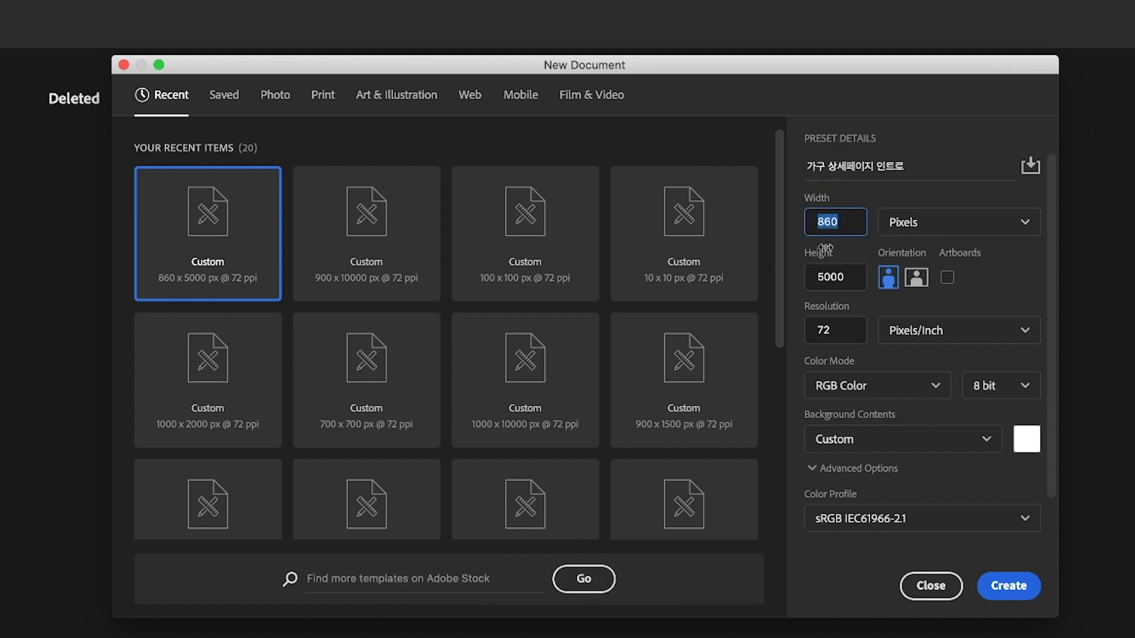
pyautogui.click(845, 274)
pyautogui.click(844, 273)
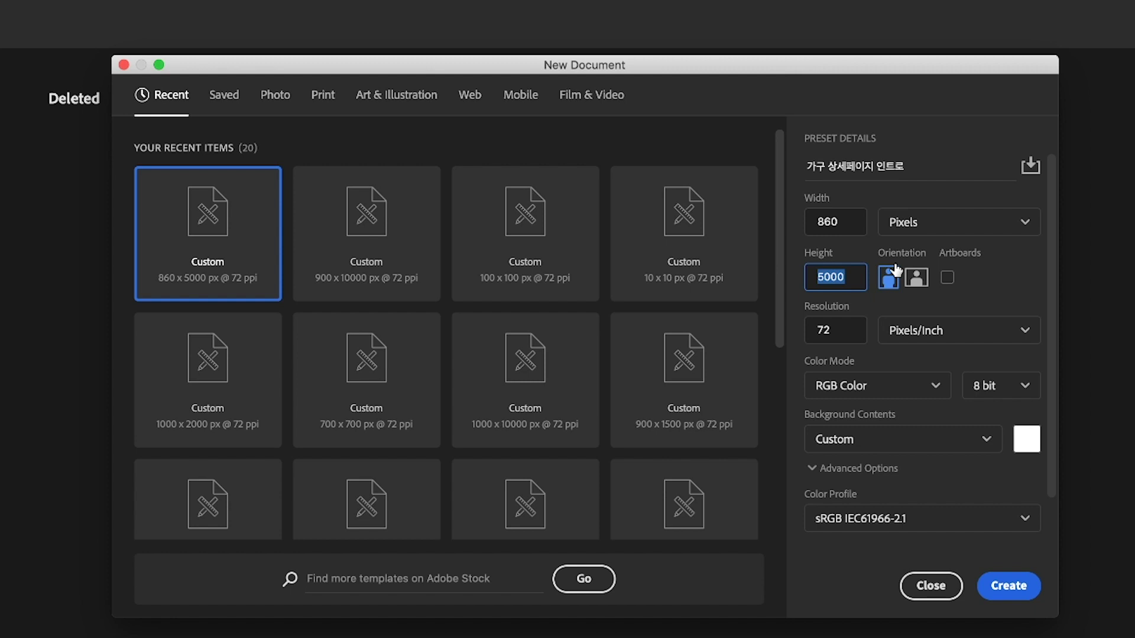
pyautogui.click(1013, 594)
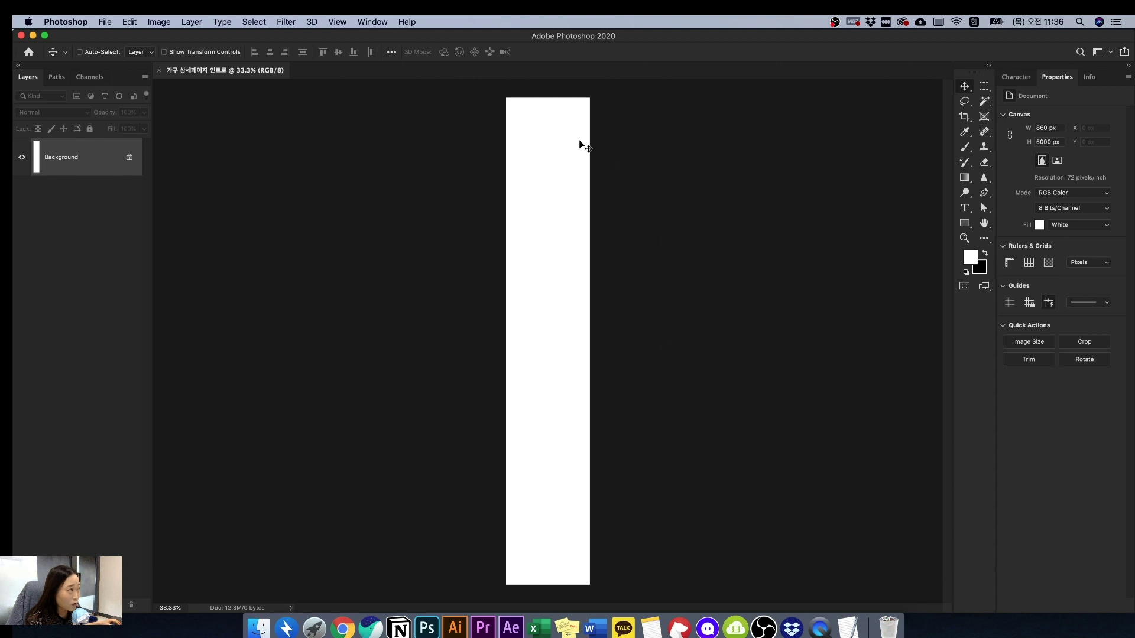
# - Make a rectangular marquee selection across the canvas's full width, from its top edge down about 1607 px
pyautogui.click(984, 86)
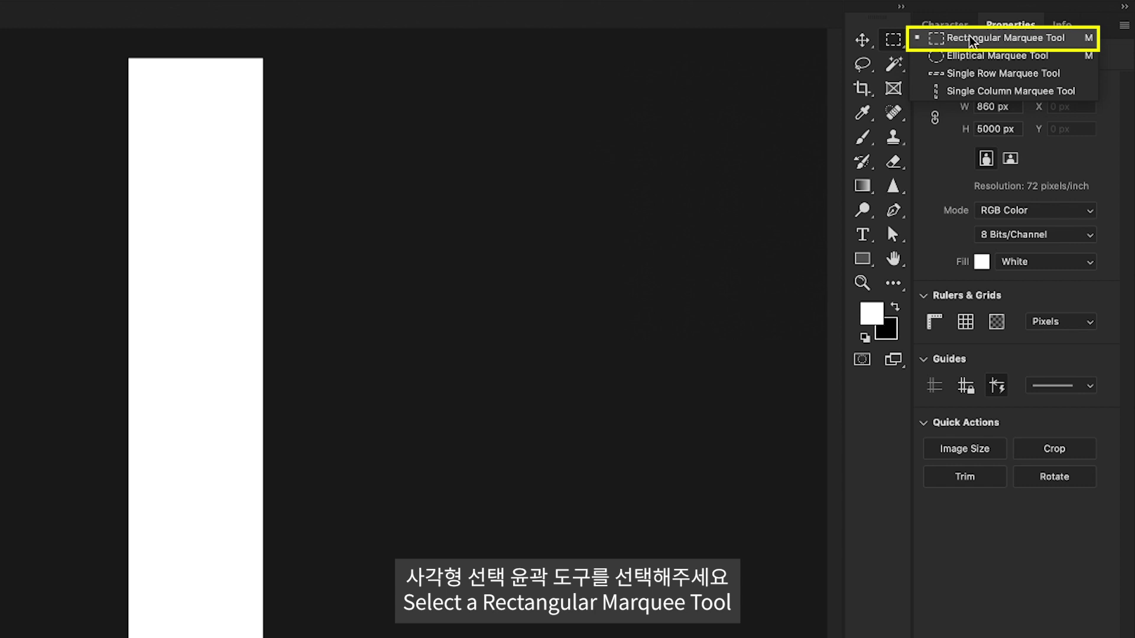
pyautogui.click(970, 39)
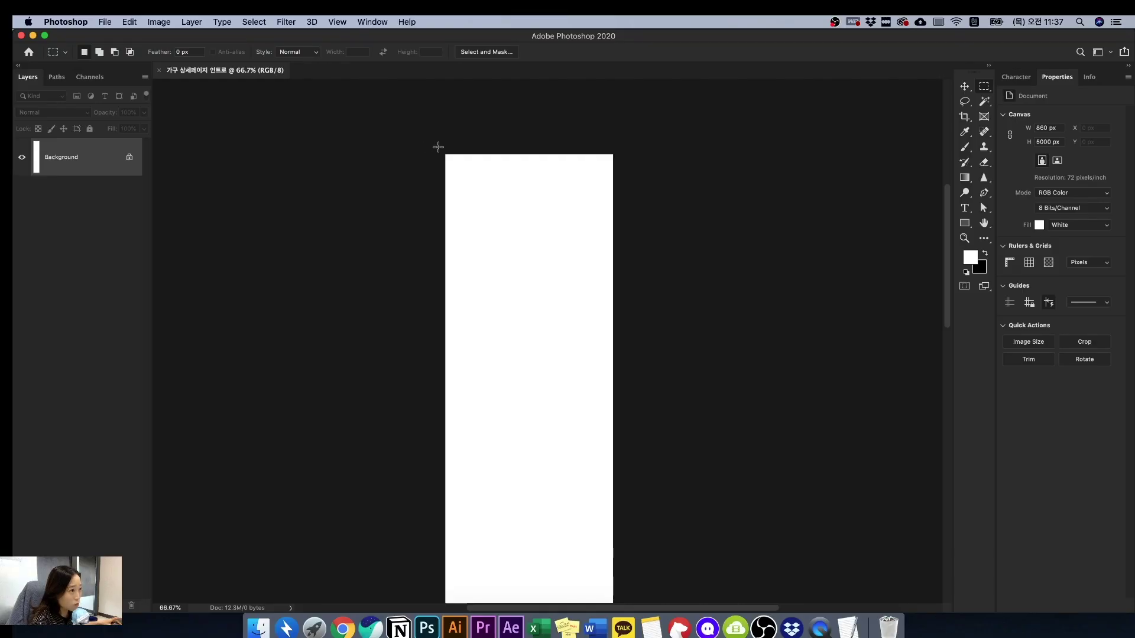
pyautogui.moveTo(440, 147); pyautogui.dragTo(655, 468)
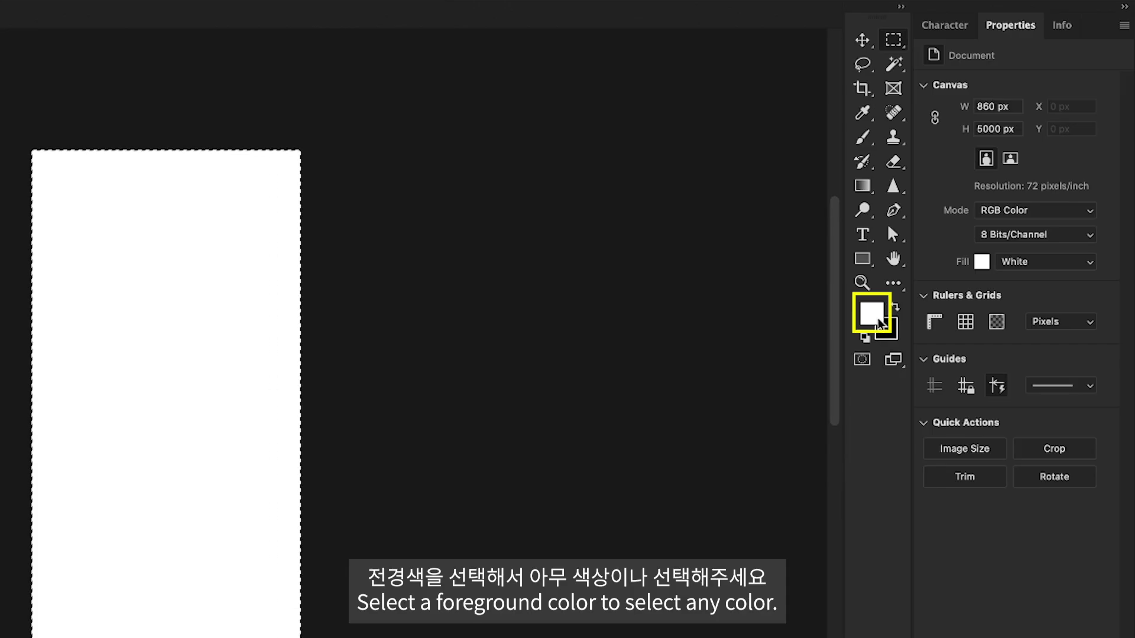
# - Set the foreground color to a very light pink
pyautogui.click(873, 323)
pyautogui.moveTo(818, 230); pyautogui.dragTo(666, 221)
pyautogui.moveTo(670, 290); pyautogui.dragTo(646, 283)
pyautogui.click(1040, 275)
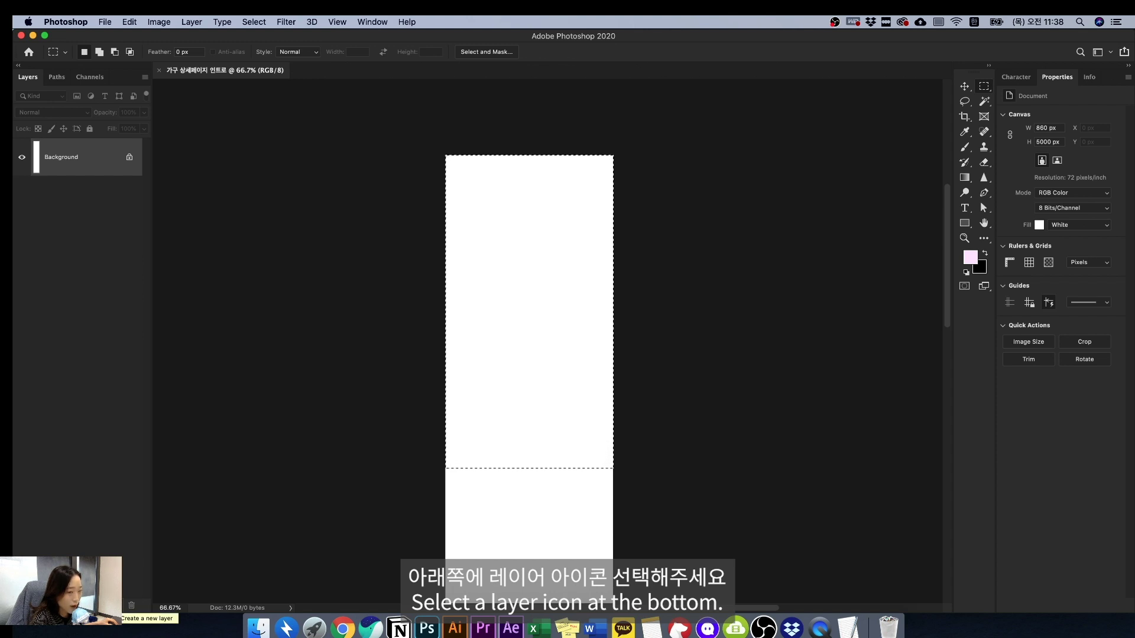
# - Add a new layer named "인트로 영역 배경색", fill the selected area with the light pink foreground color and deselect
pyautogui.click(116, 605)
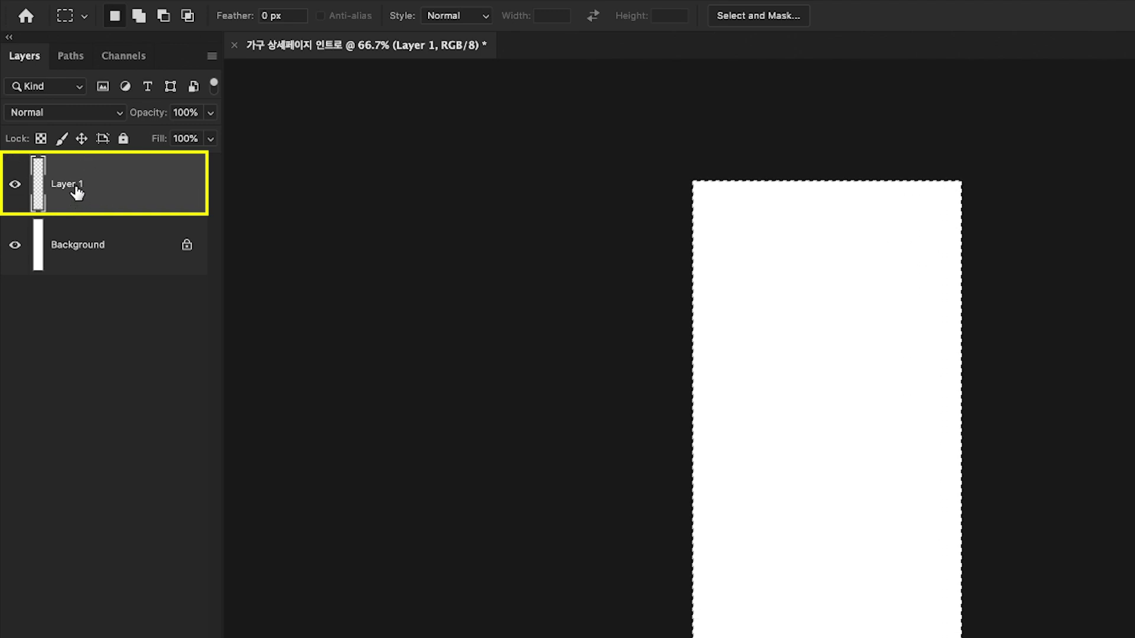
pyautogui.doubleClick(76, 188)
pyautogui.write('ㅇ')
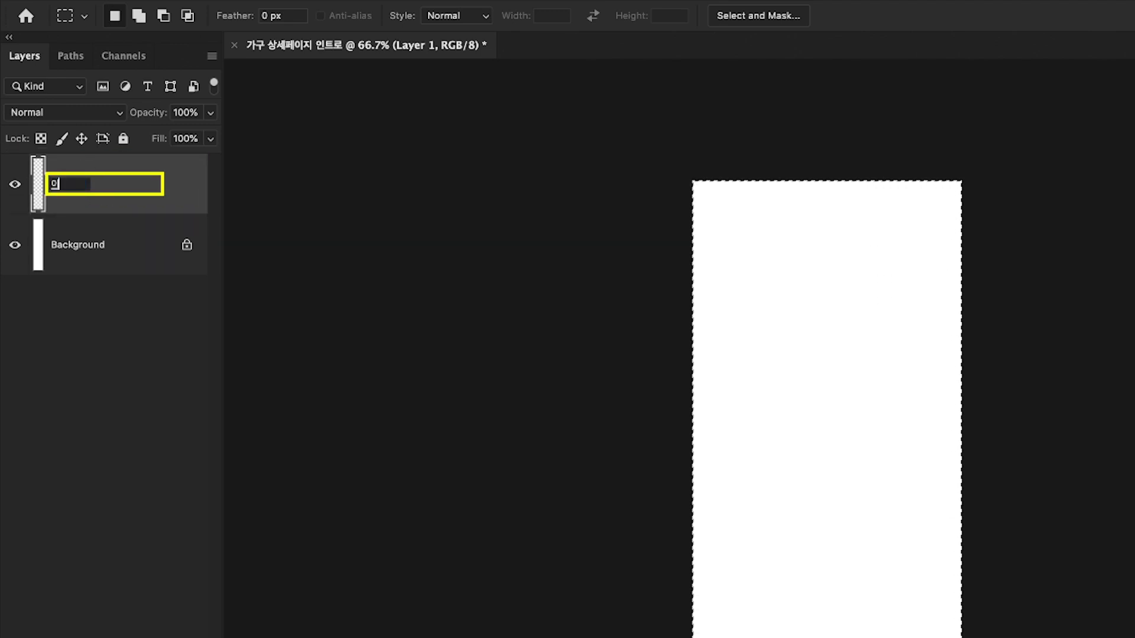
pyautogui.write('인트로 영ㅇ역 배경색')
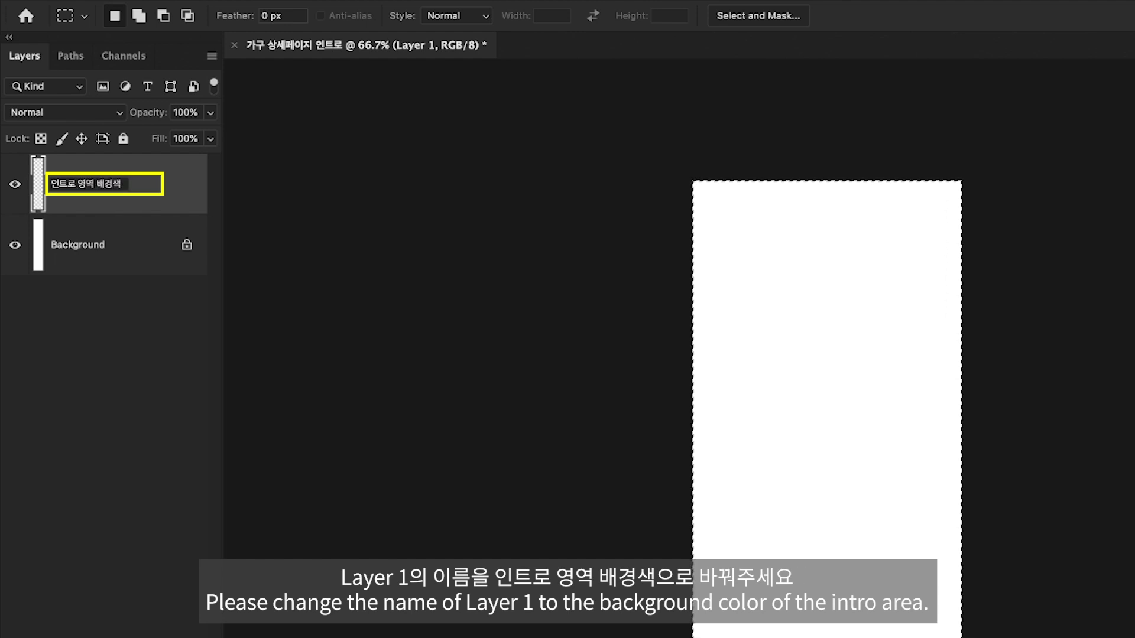
pyautogui.press('Return')
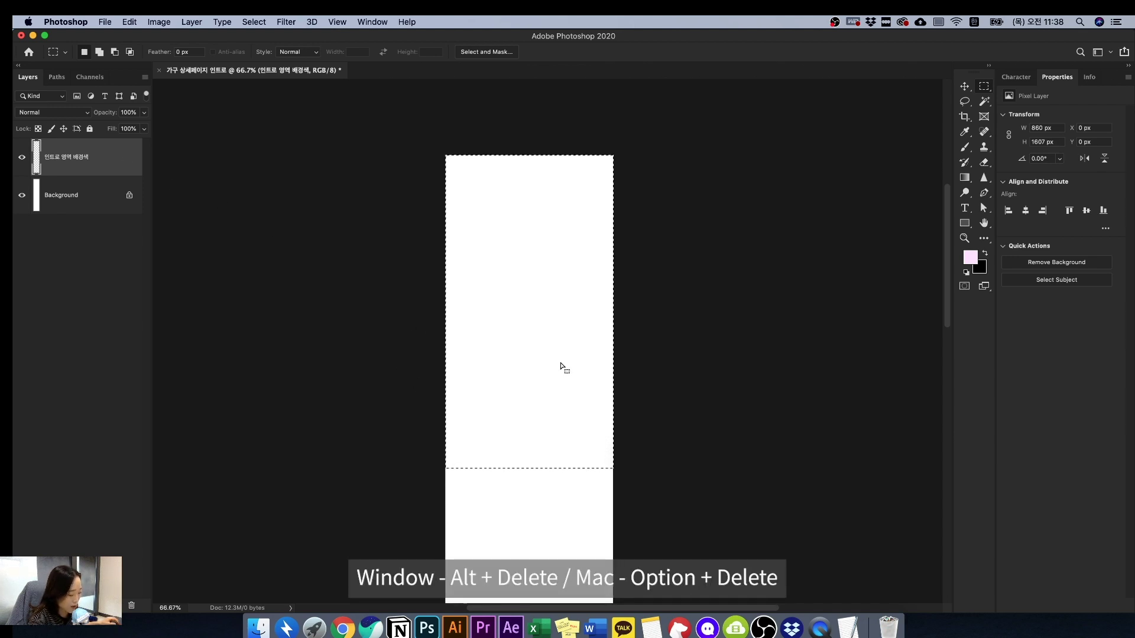
pyautogui.hotkey('alt', 'BackSpace')
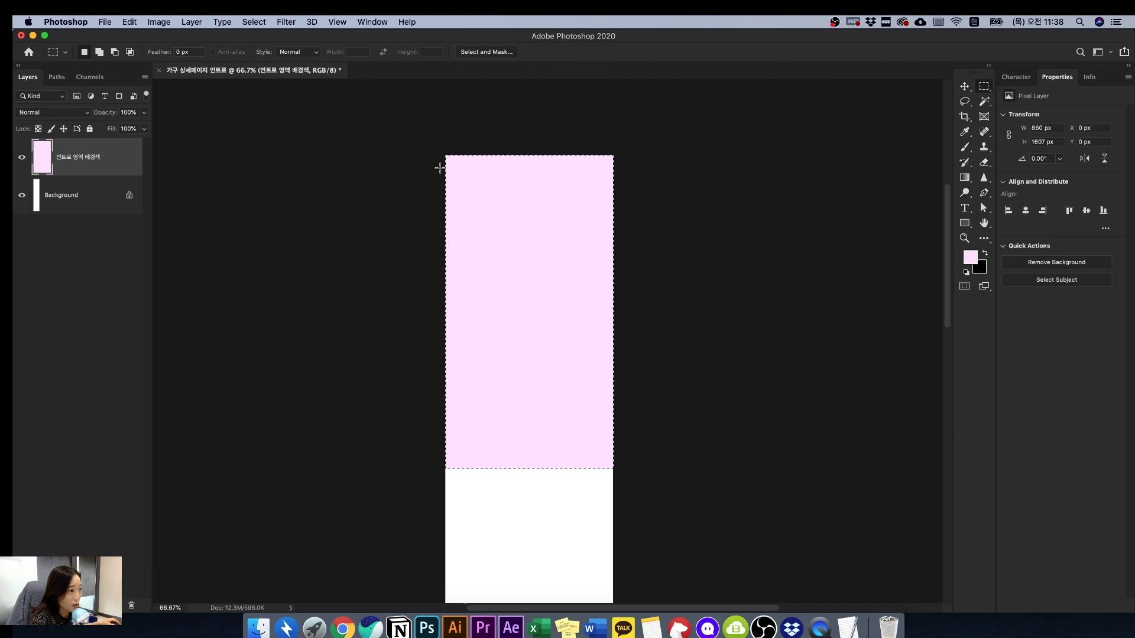
pyautogui.press('super+d')
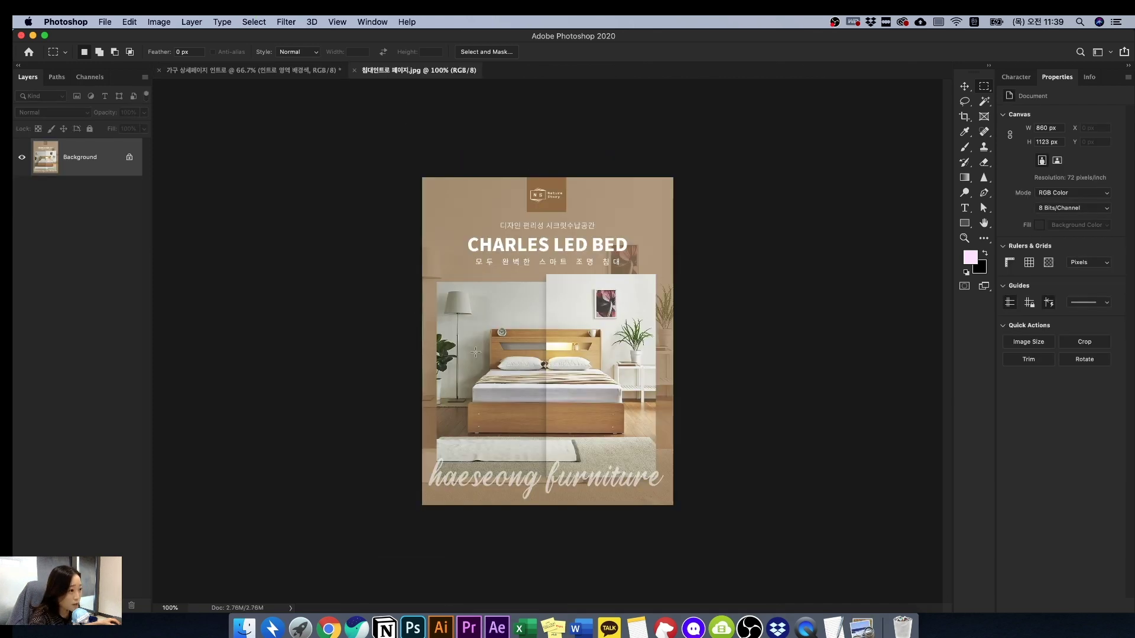
# - Examine the bed intro reference design in 침대인트로 페이지.jpg up close, and return to the furniture intro document
pyautogui.press('super+plus')
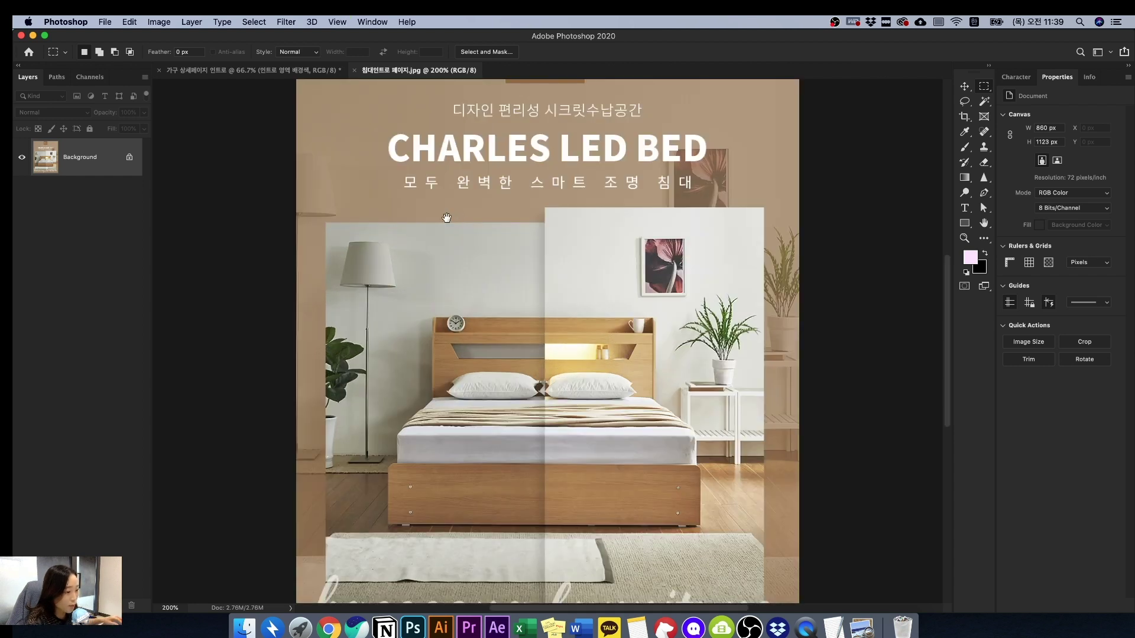
pyautogui.moveTo(409, 340); pyautogui.dragTo(405, 179)
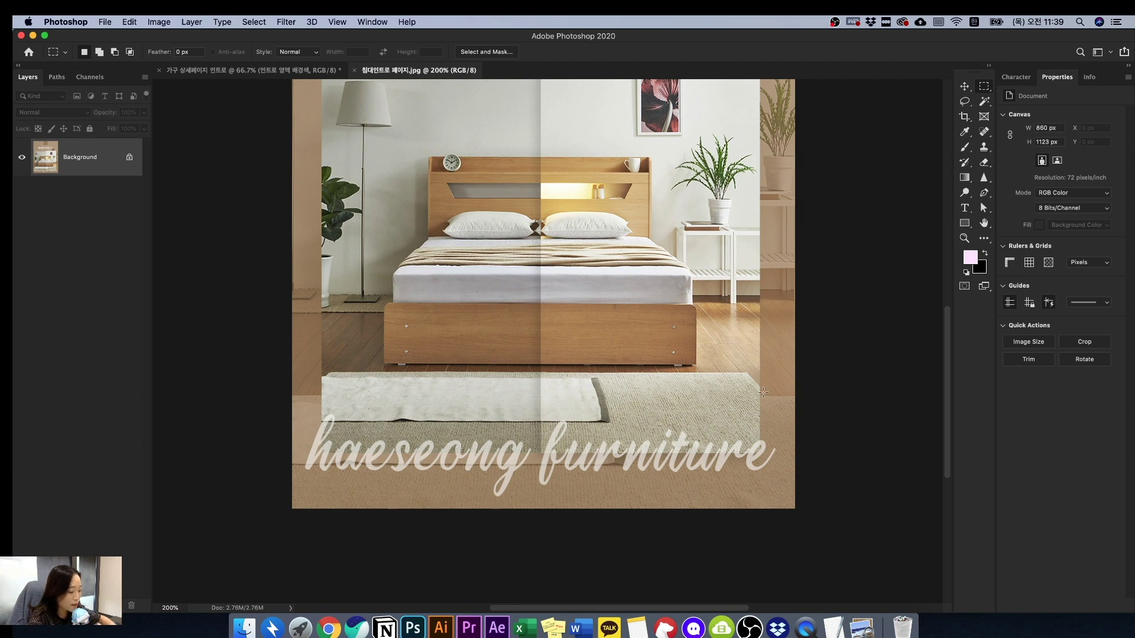
pyautogui.press('super+minus')
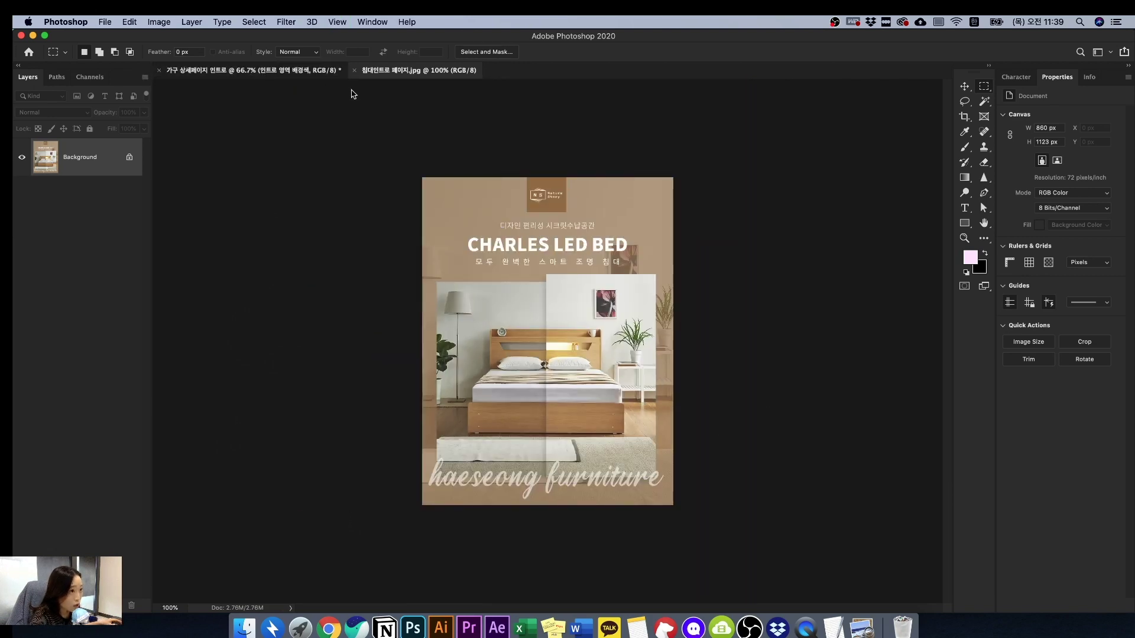
pyautogui.hotkey('ctrl', 'Tab')
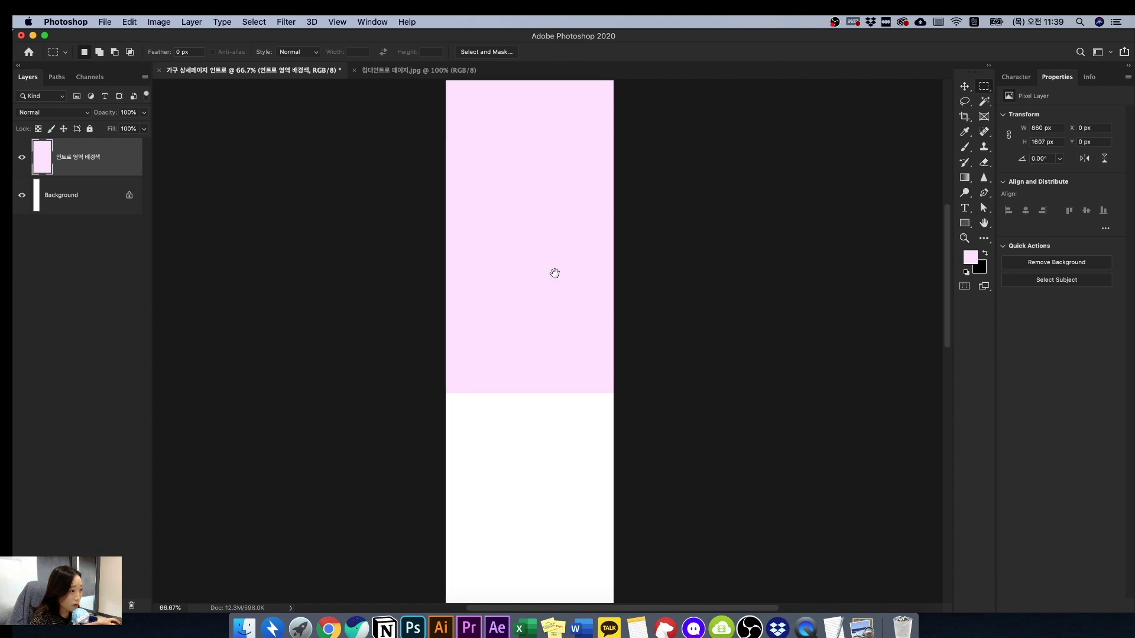
pyautogui.scroll(3, 553, 271)
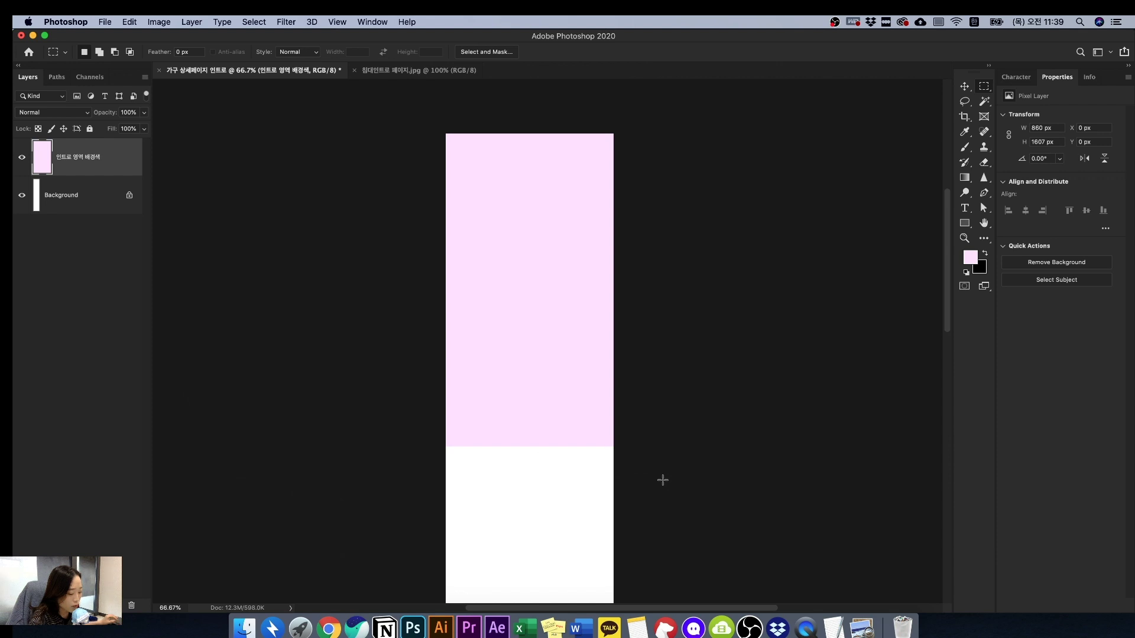
# - Open the bedroom photo 01.jpg from the 영상 소스 folder
pyautogui.press('super+o')
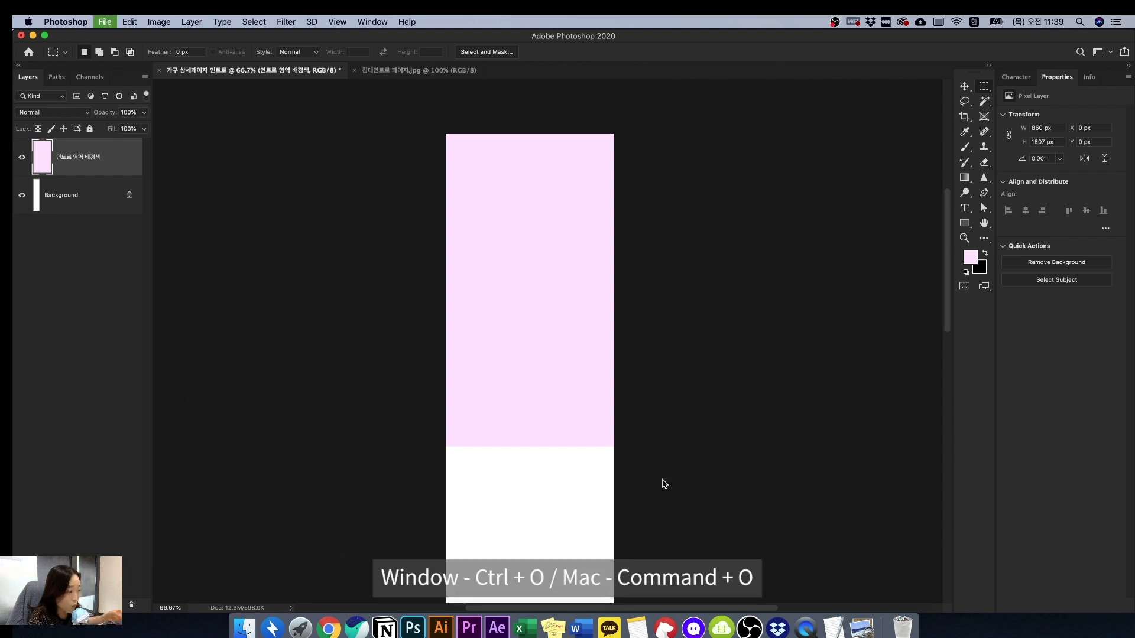
pyautogui.click(454, 162)
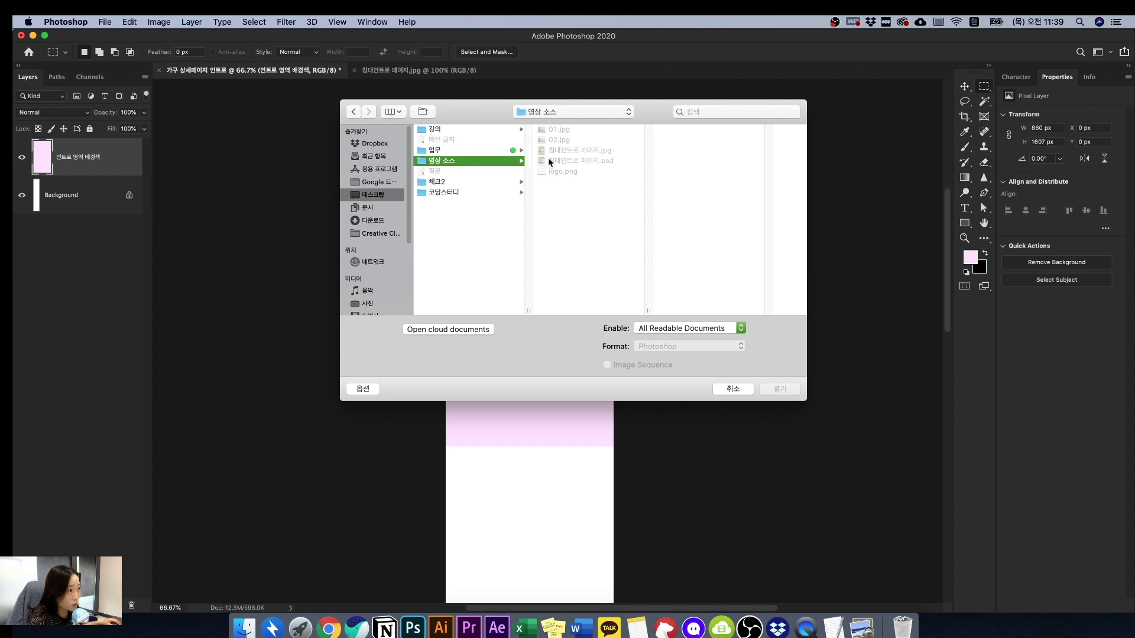
pyautogui.click(561, 131)
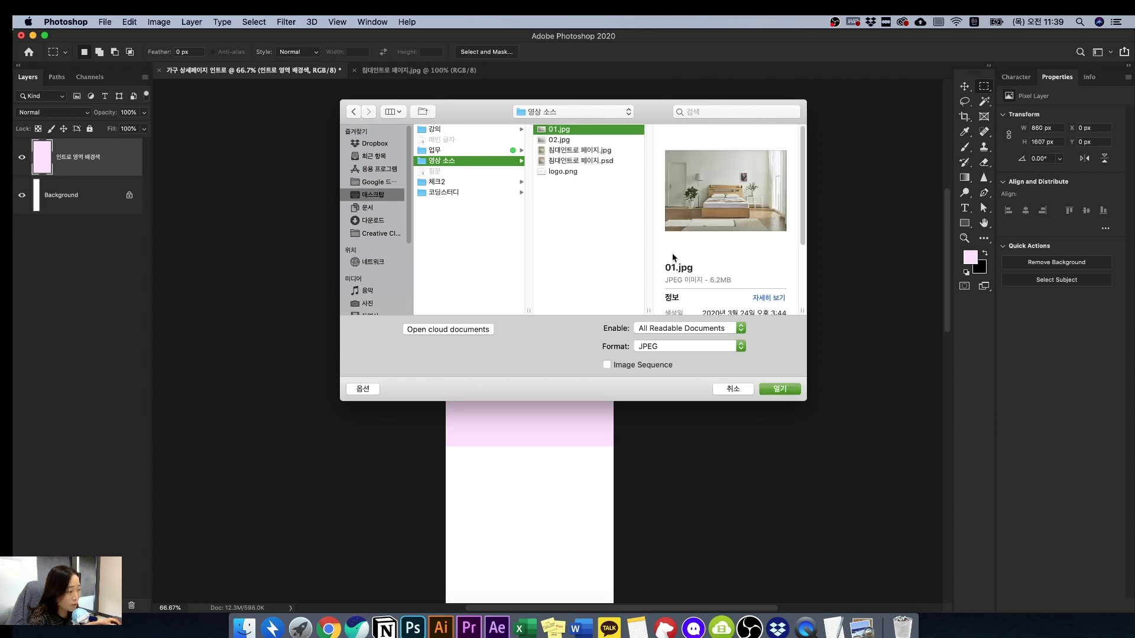
pyautogui.click(794, 392)
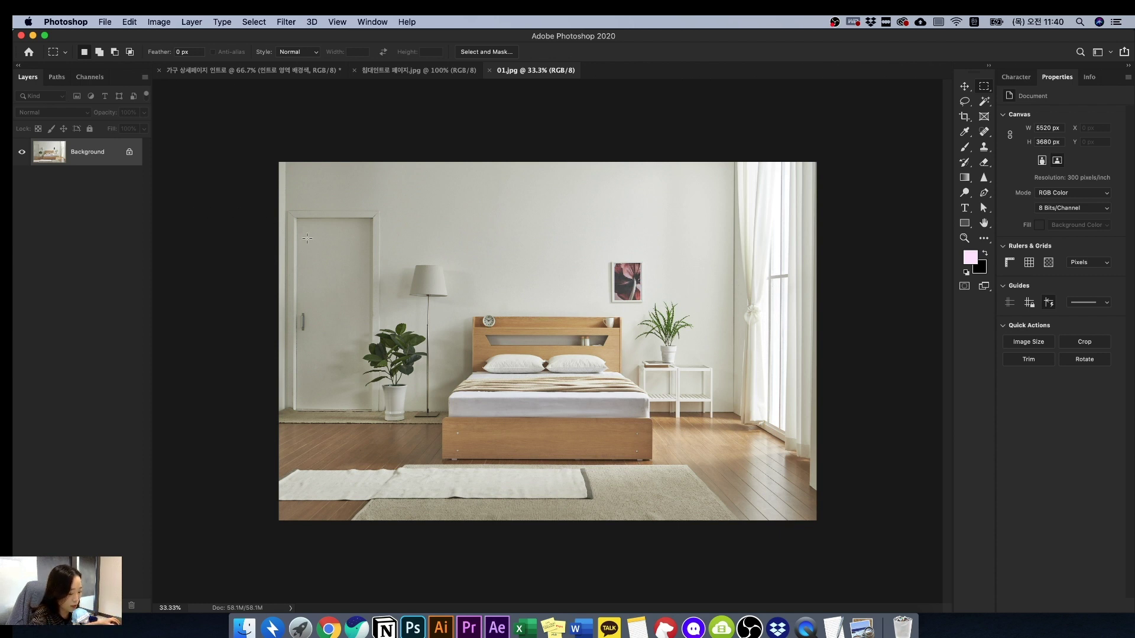
# - Copy the entire 01.jpg image and paste it into the 가구 상세페이지 인트로 document
pyautogui.press('super+a')
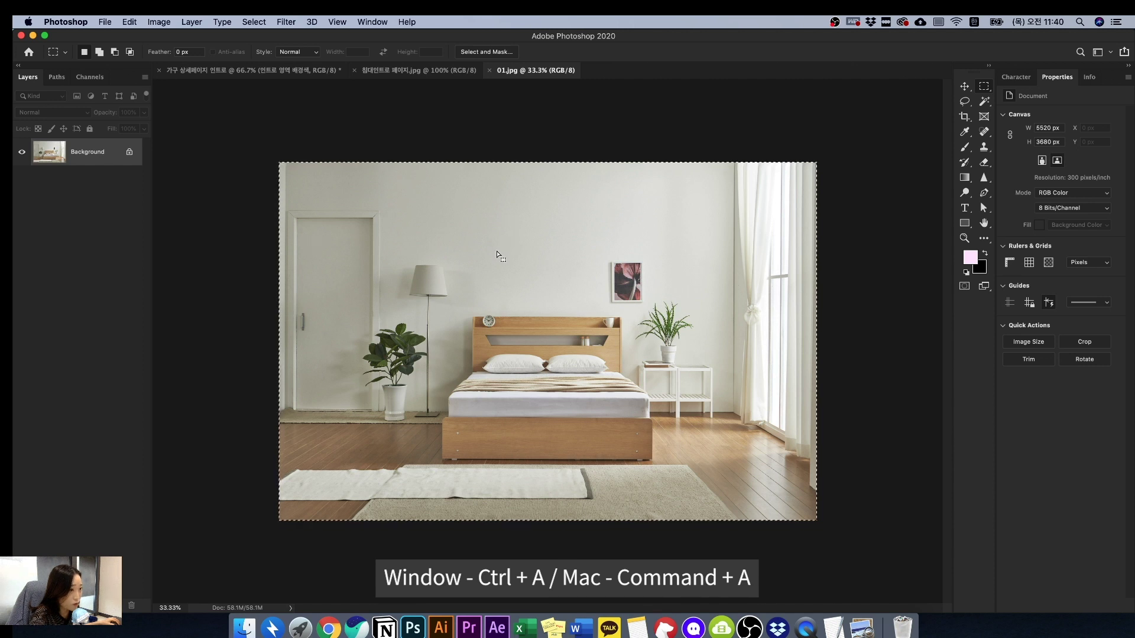
pyautogui.press('super+c')
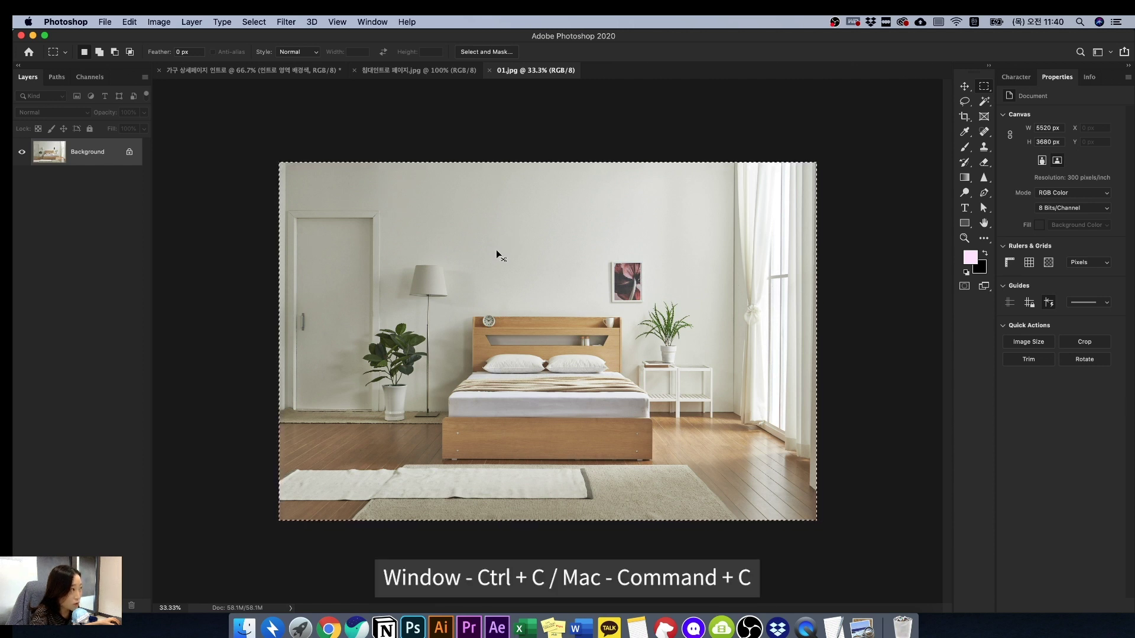
pyautogui.click(302, 69)
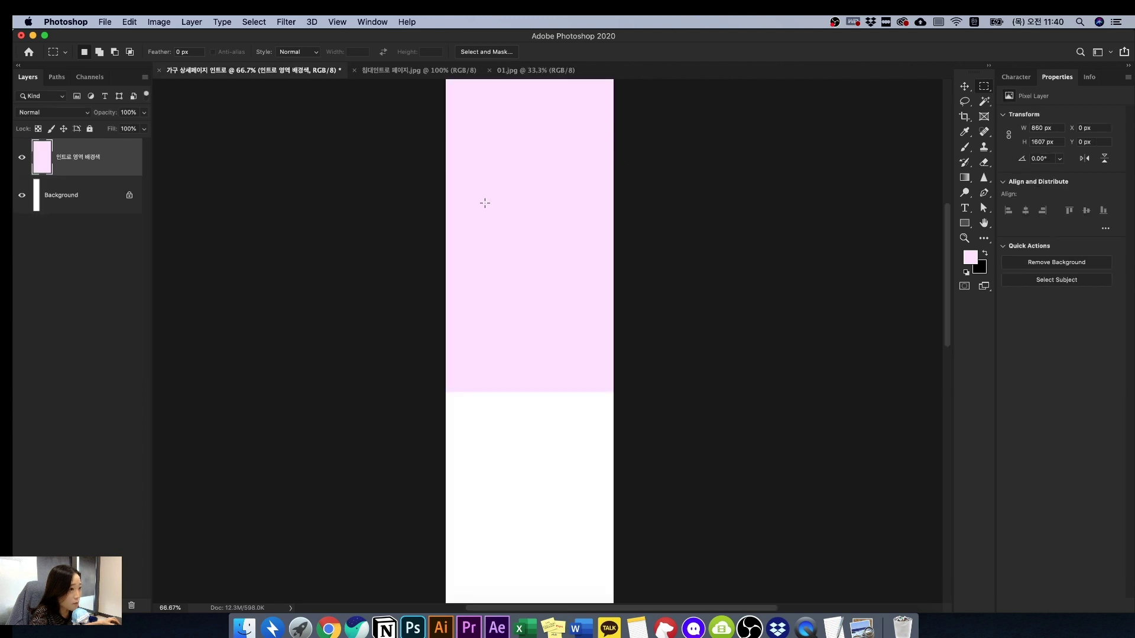
pyautogui.scroll(3, 485, 202)
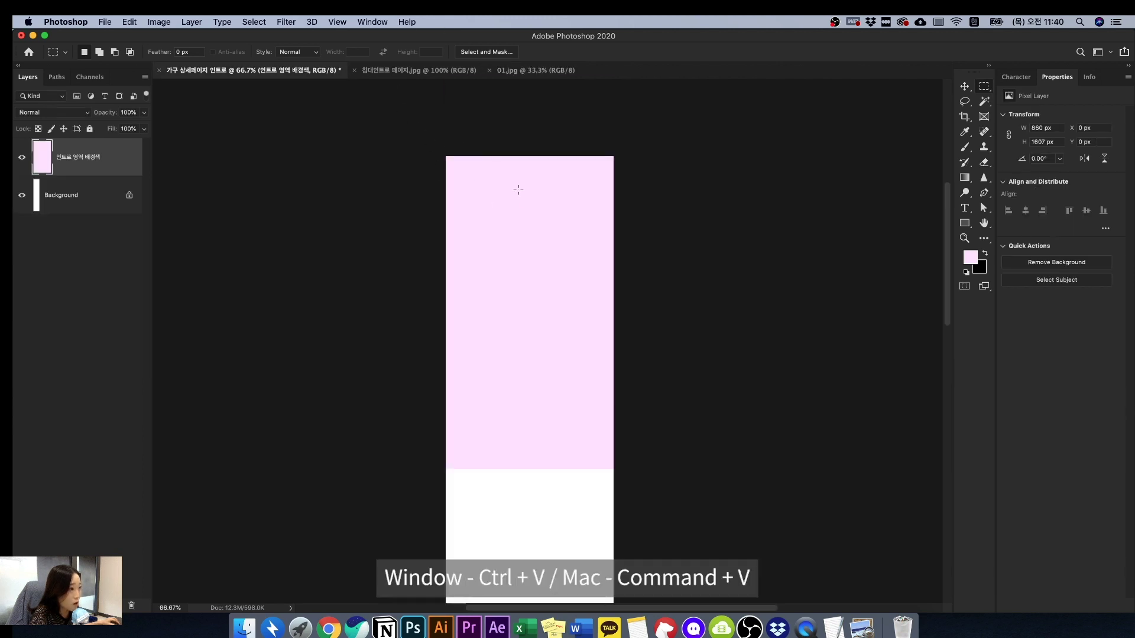
pyautogui.press('super+v')
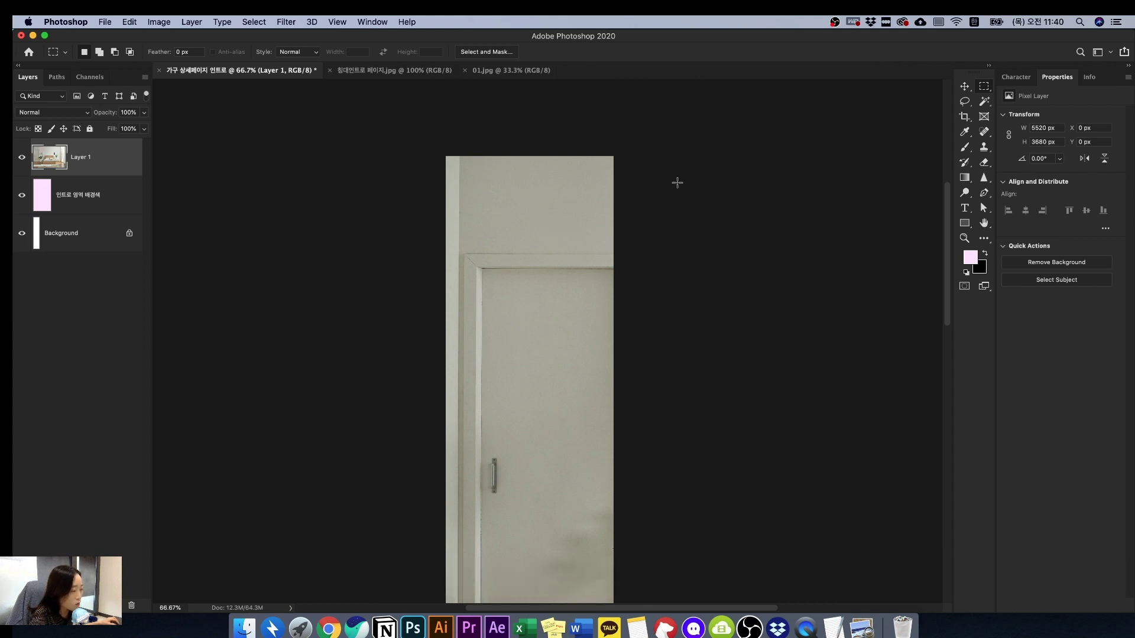
# - Convert the pasted bedroom photo layer to a smart object
pyautogui.scroll(-10, 675, 219)
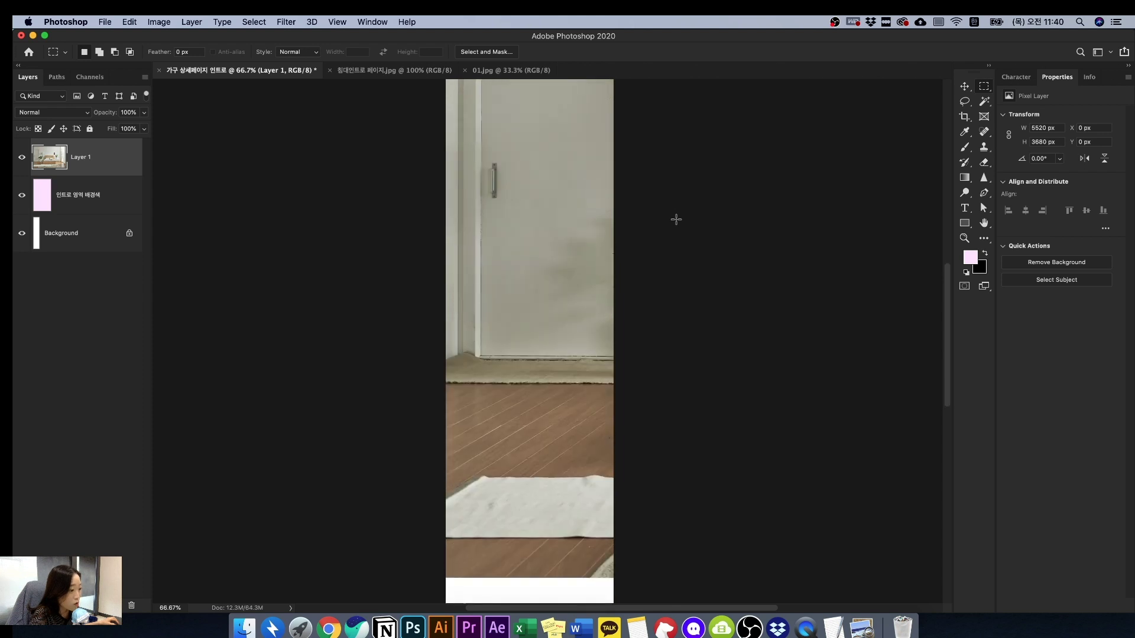
pyautogui.scroll(6, 675, 219)
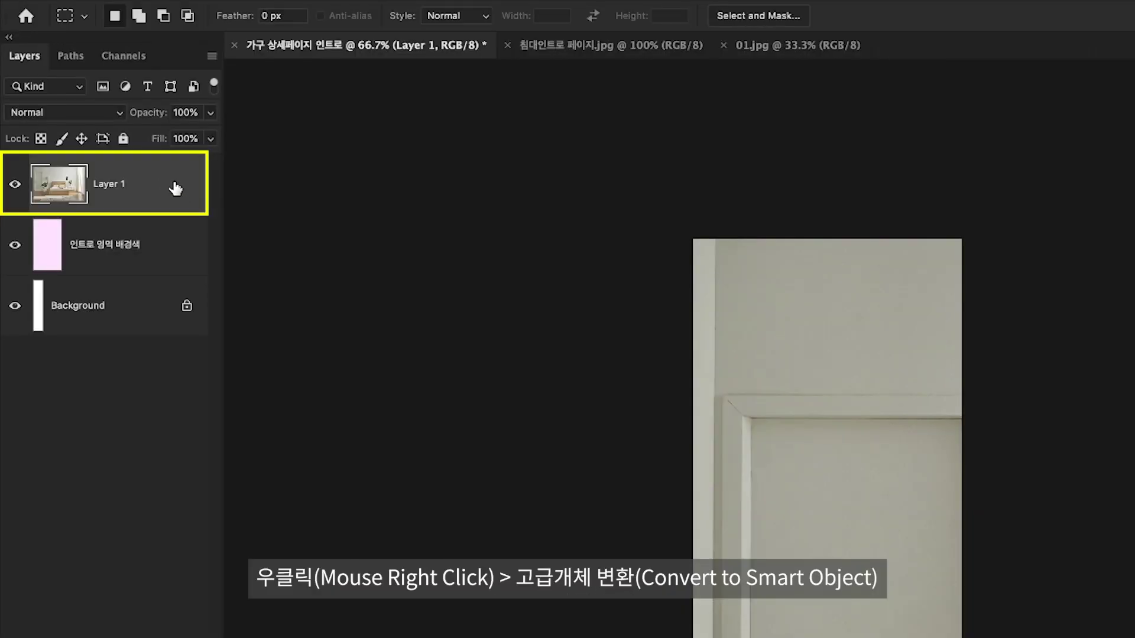
pyautogui.rightClick(171, 188)
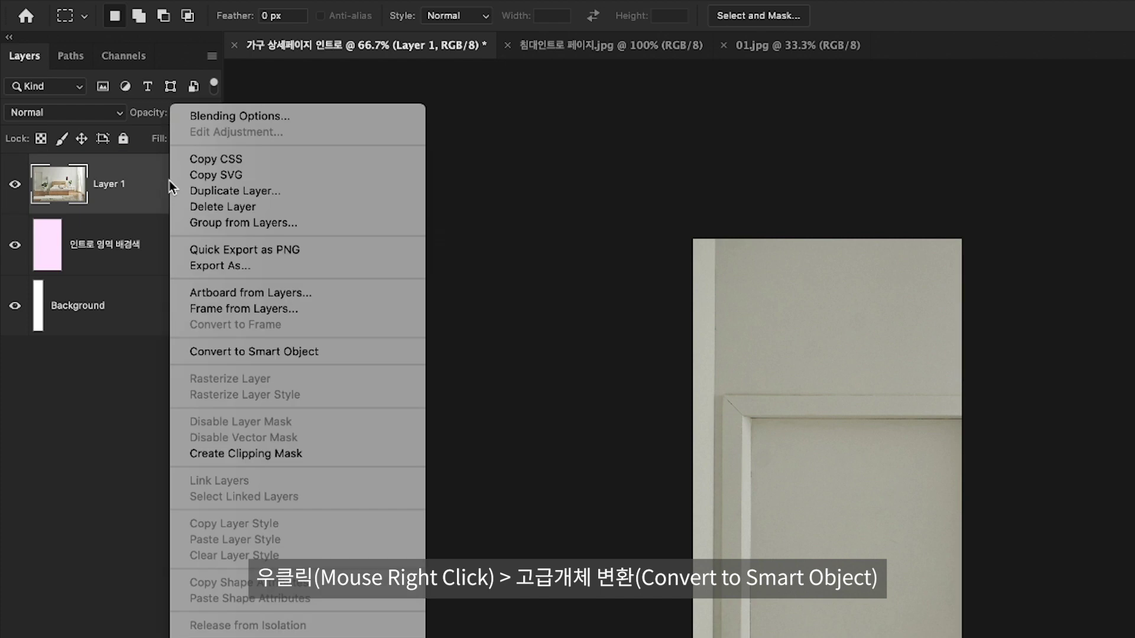
pyautogui.click(231, 352)
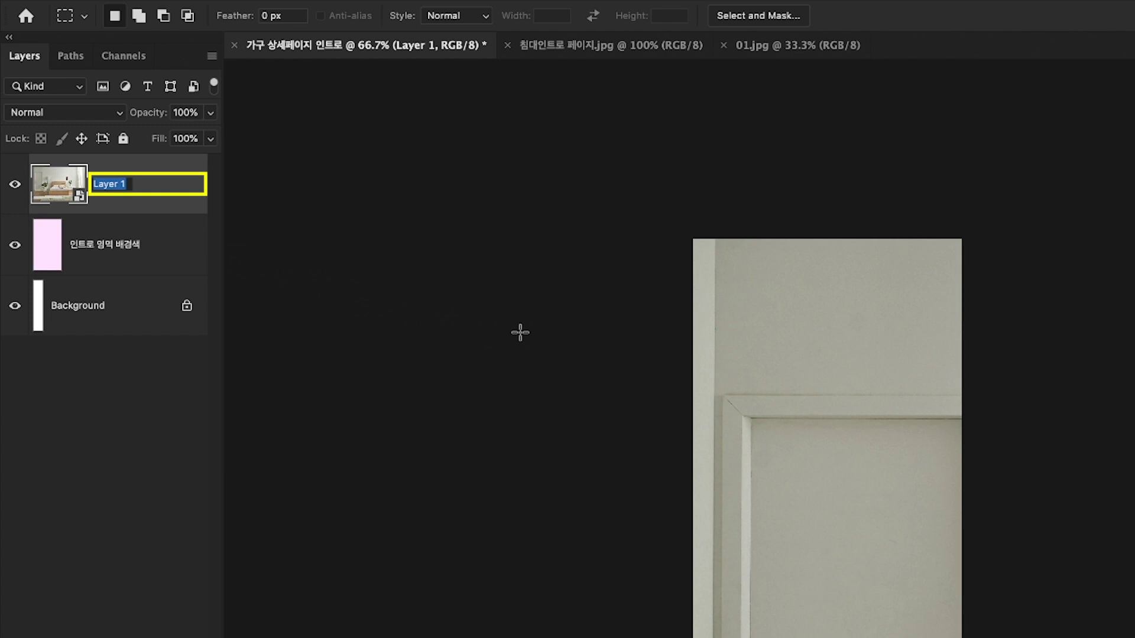
# - Rename the bedroom photo layer to 인트로 배경 사진
pyautogui.write('인트로')
pyautogui.write(' 배경사')
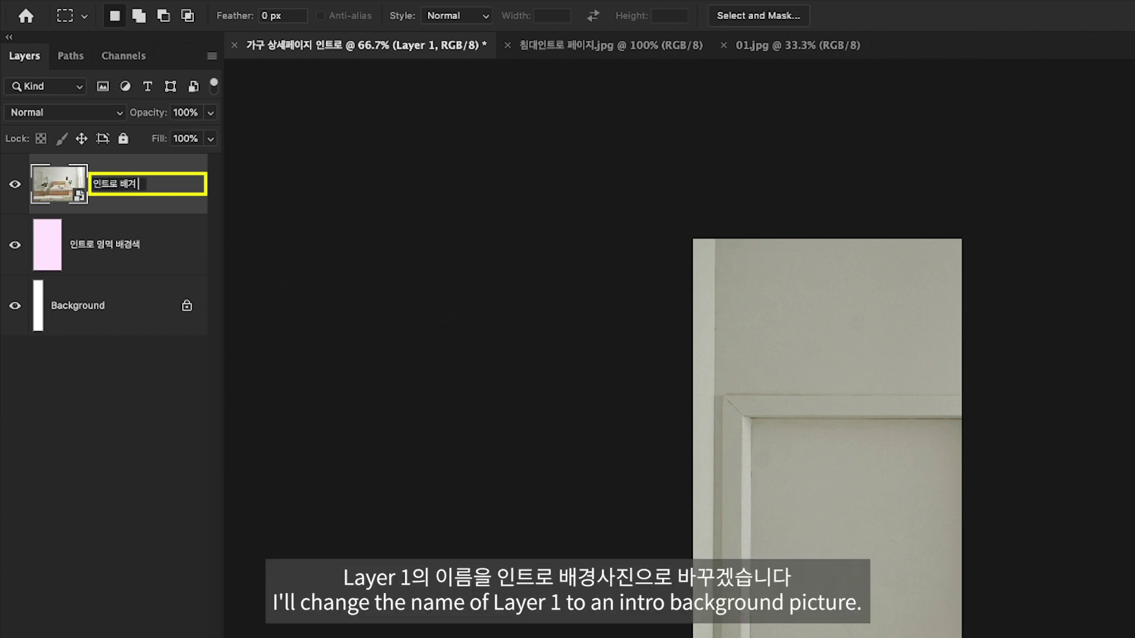
pyautogui.press('BackSpace')
pyautogui.write('사진')
pyautogui.press('Return')
# - Toggle the bedroom photo's visibility to check the background beneath, and clip the photo to the 인트로 영역 배경색 layer
pyautogui.hotkey('ctrl', ',')
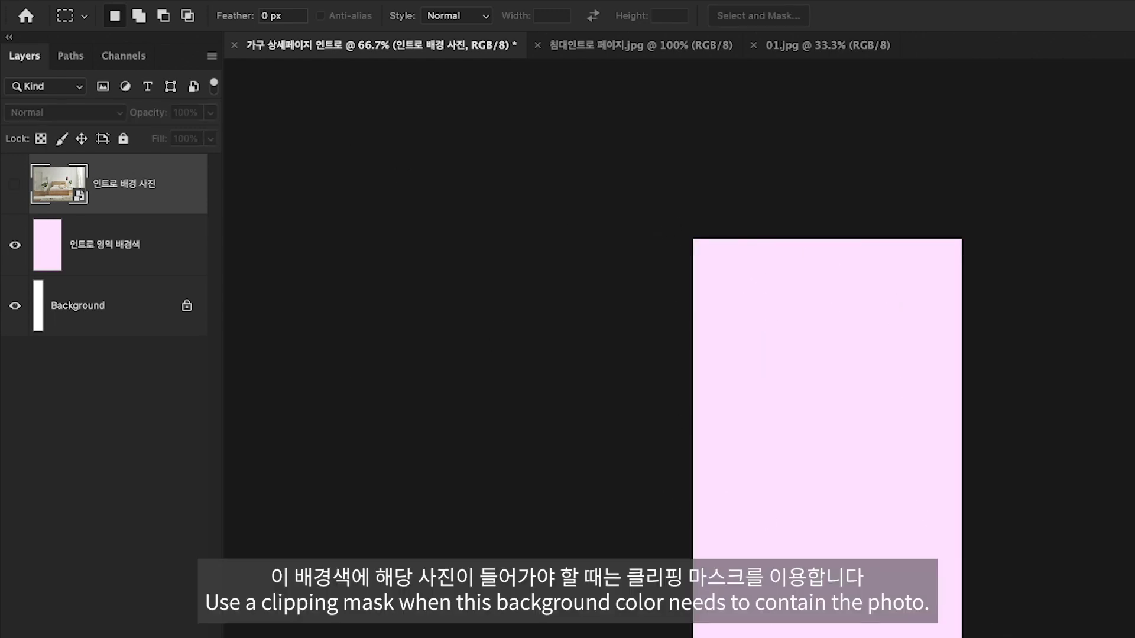
pyautogui.click(21, 187)
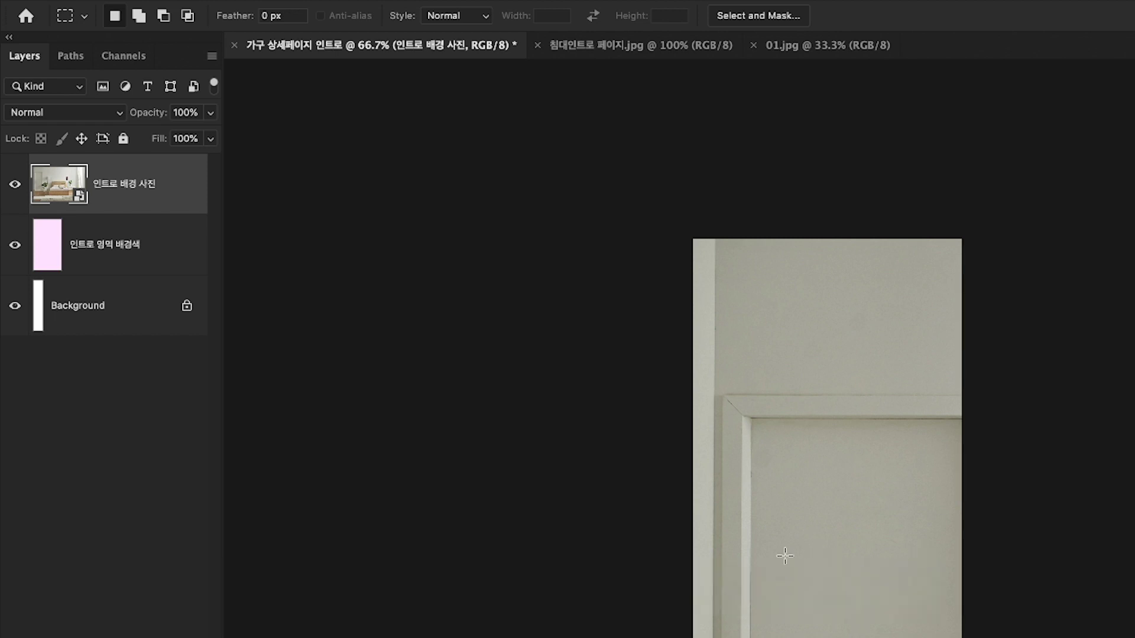
pyautogui.keyDown('alt'); pyautogui.click(137, 208); pyautogui.keyUp('alt')
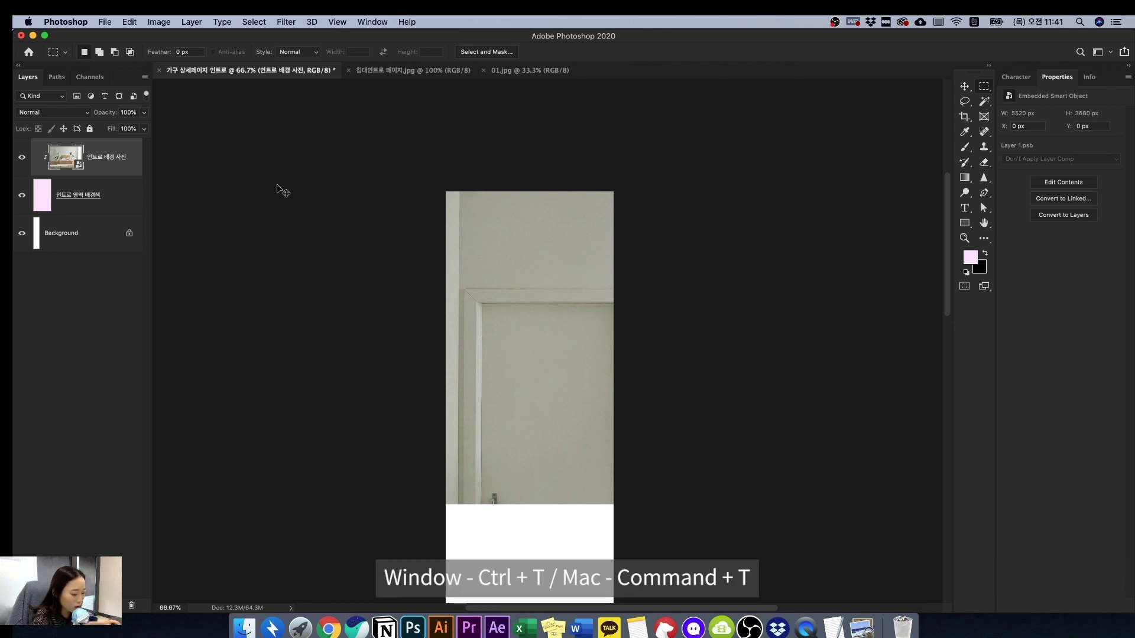
# - Scale the bedroom photo down proportionally to about 1734 x 1167 px and center it horizontally at the top of the page
pyautogui.press('super+t')
pyautogui.press('super+minus')
pyautogui.press('super+minus')
pyautogui.press('super+minus')
pyautogui.press('super+minus')
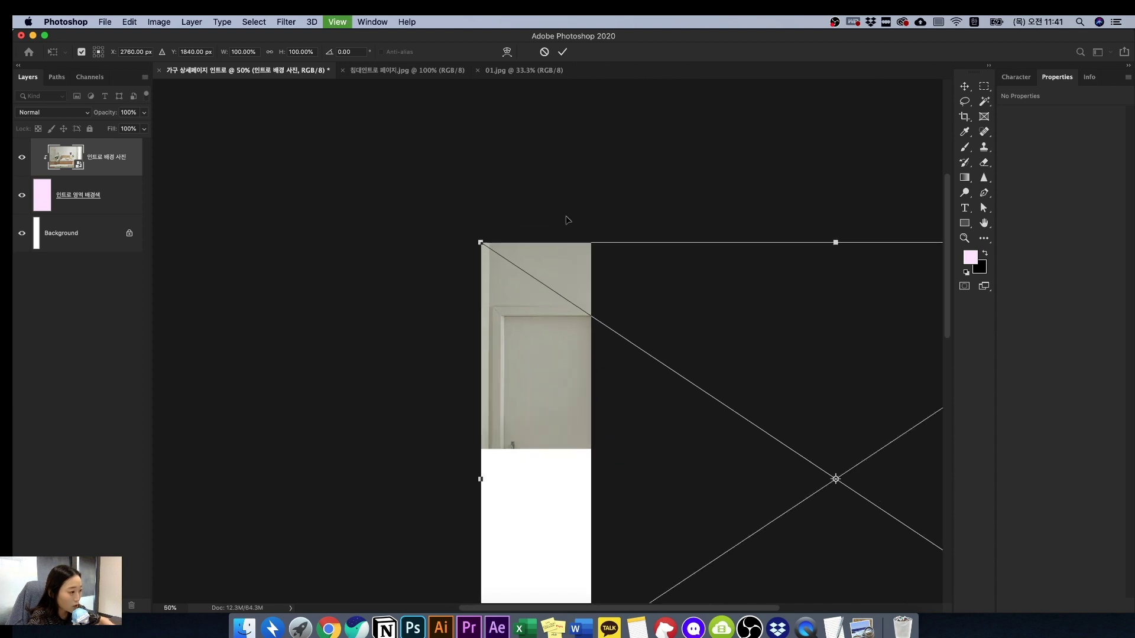
pyautogui.press('super+minus')
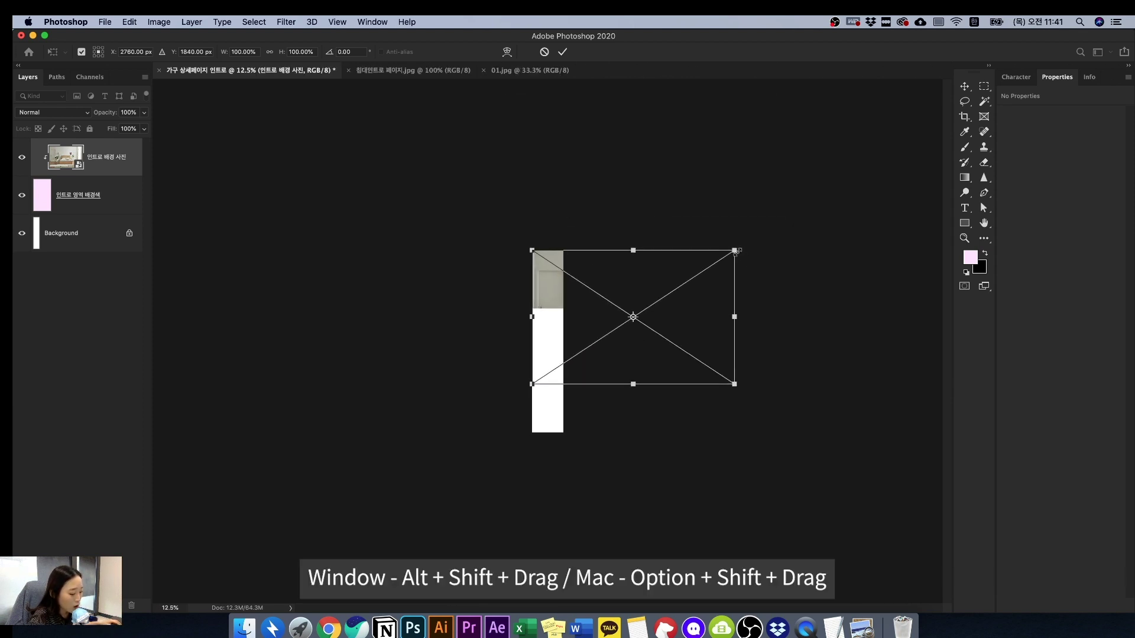
pyautogui.moveTo(736, 249); pyautogui.dragTo(575, 254)
pyautogui.press('super+equal')
pyautogui.press('super+equal')
pyautogui.press('super+equal')
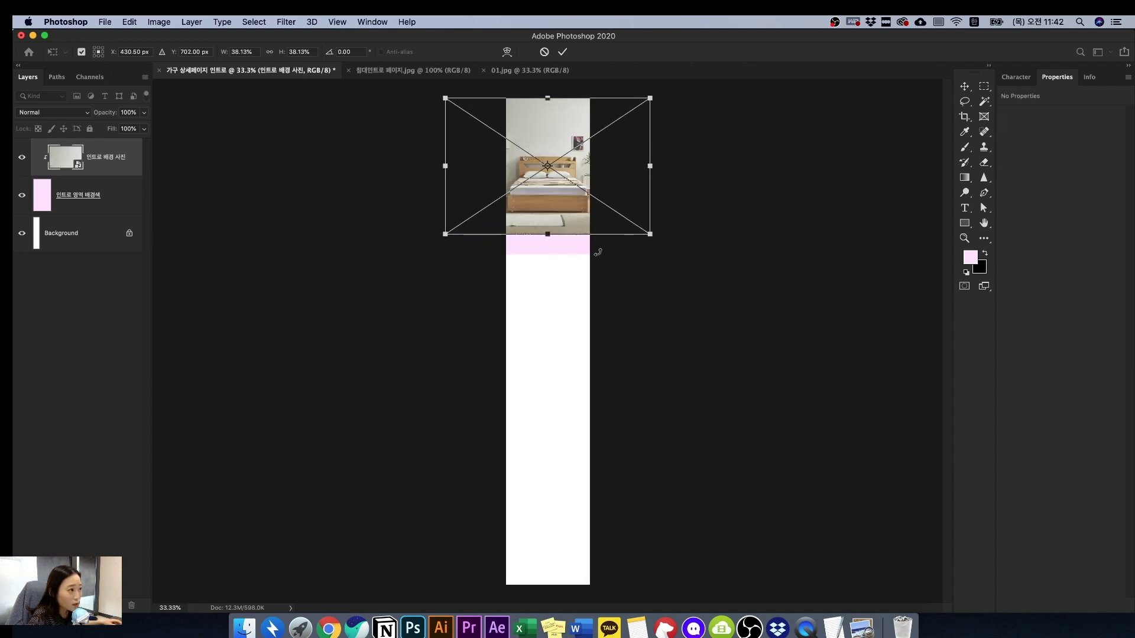
pyautogui.press('Return')
# - Try shifting the bedroom photo 10 px to the right, and move it back by the same amount
pyautogui.press('super+equal')
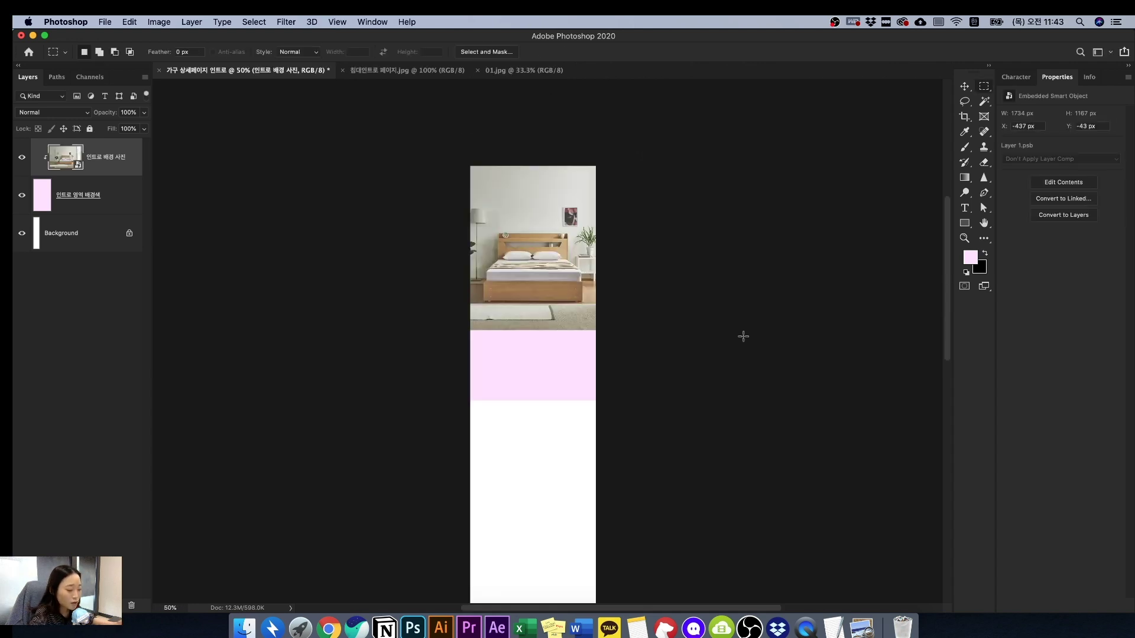
pyautogui.press('super+equal')
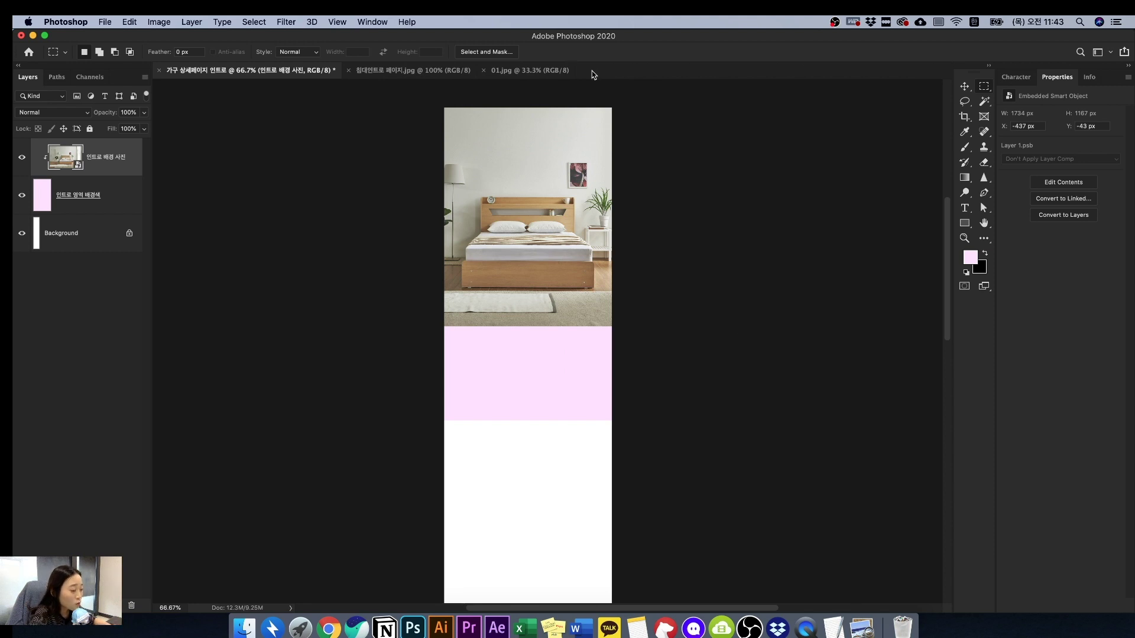
pyautogui.press('v')
pyautogui.hotkey('shift', 'Right')
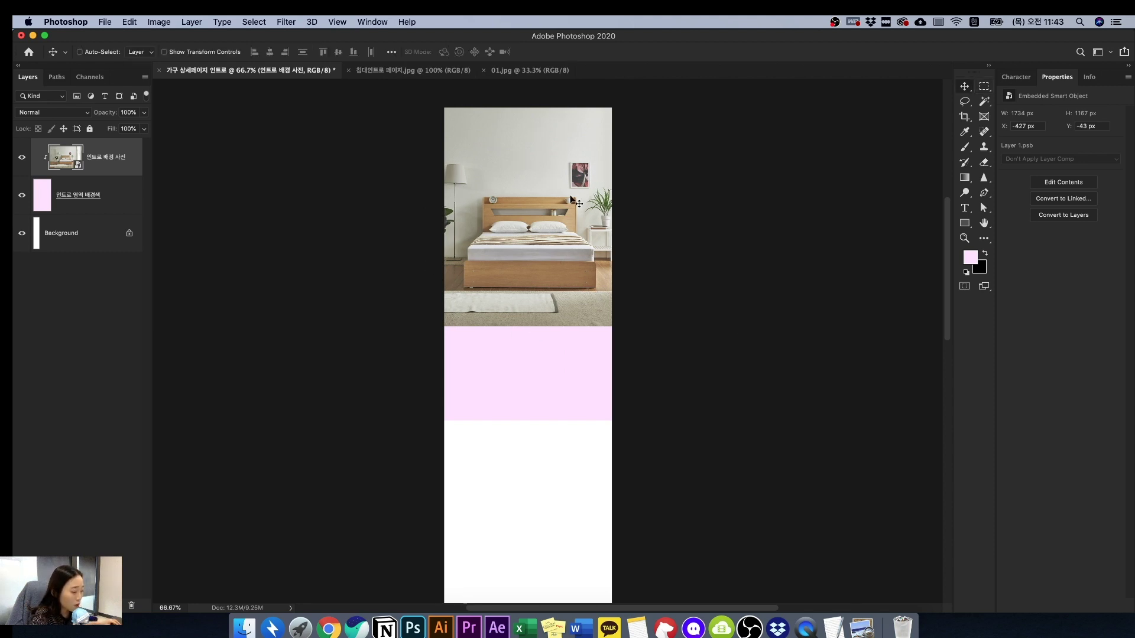
pyautogui.hotkey('shift', 'Left')
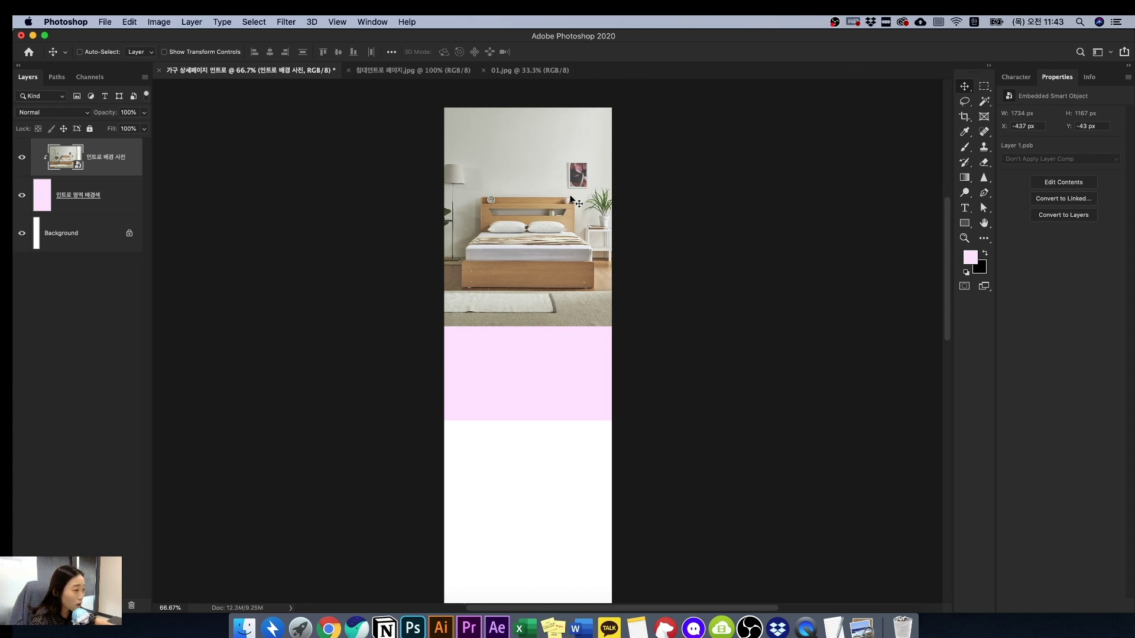
# - Shorten the 인트로 영역 배경색 layer from below to 860 x 1124 px so it ends at the photo's lower edge
pyautogui.press('super+1')
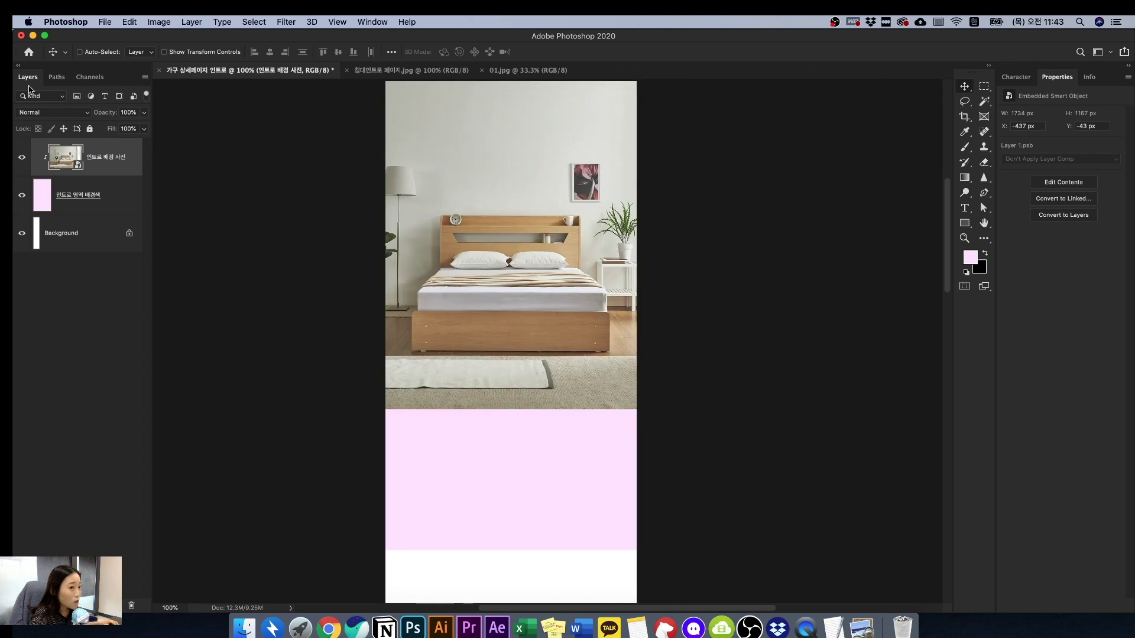
pyautogui.click(101, 204)
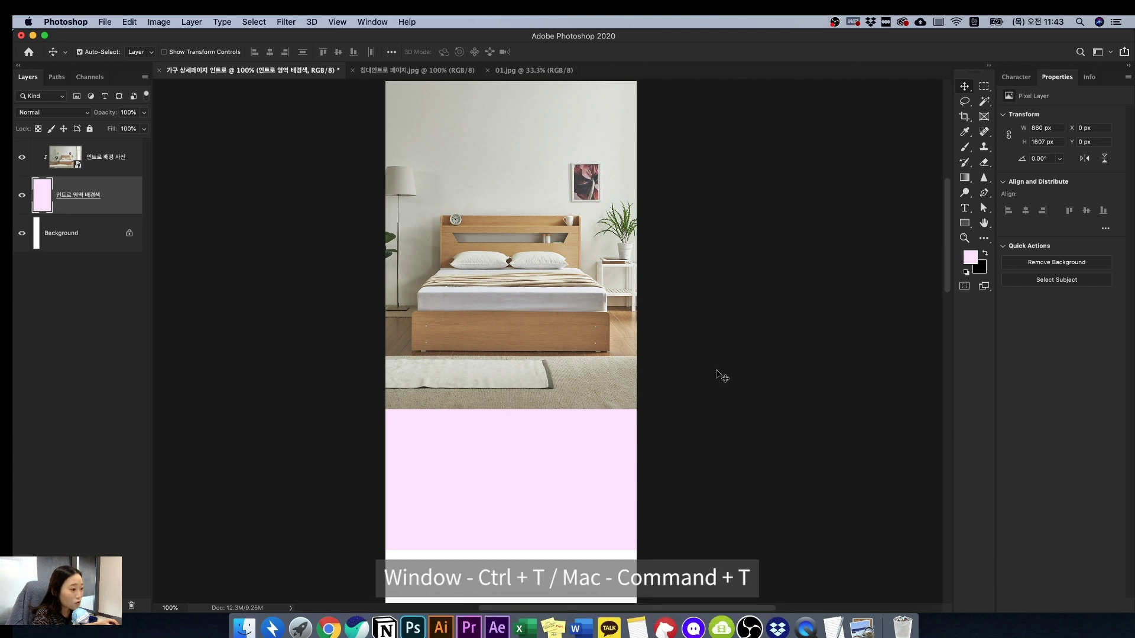
pyautogui.press('super+t')
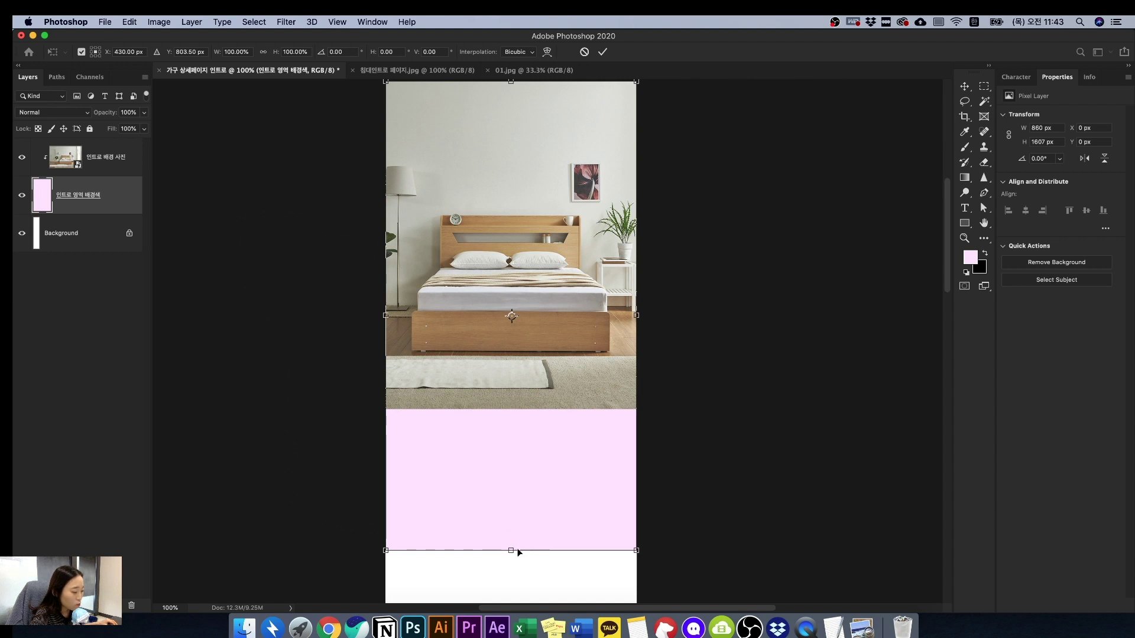
pyautogui.moveTo(511, 551); pyautogui.dragTo(527, 413)
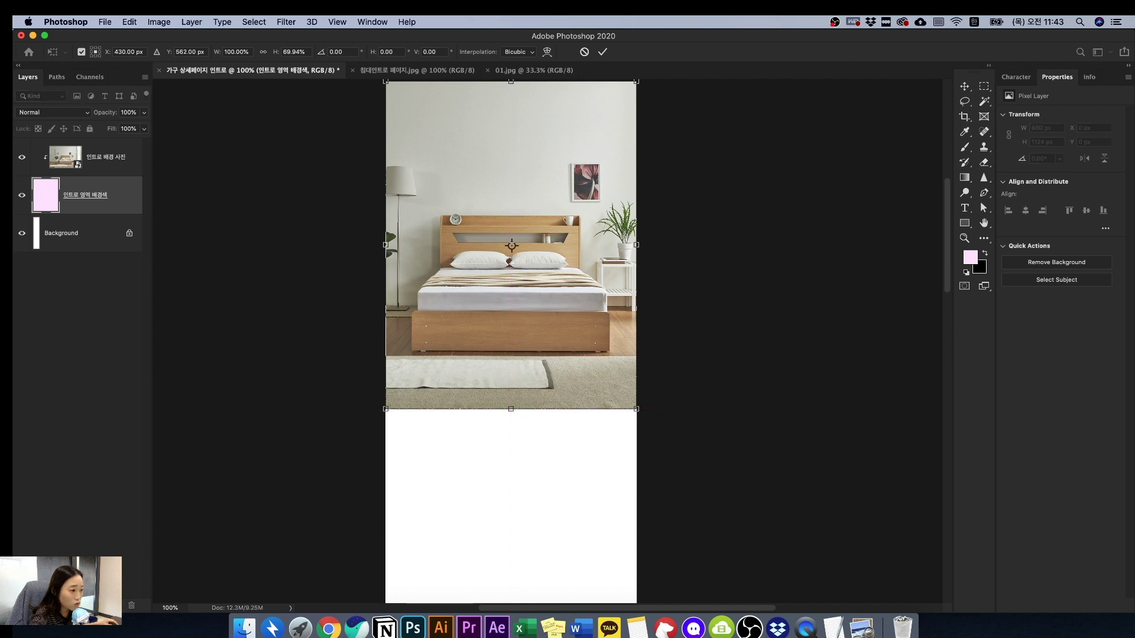
pyautogui.press('Return')
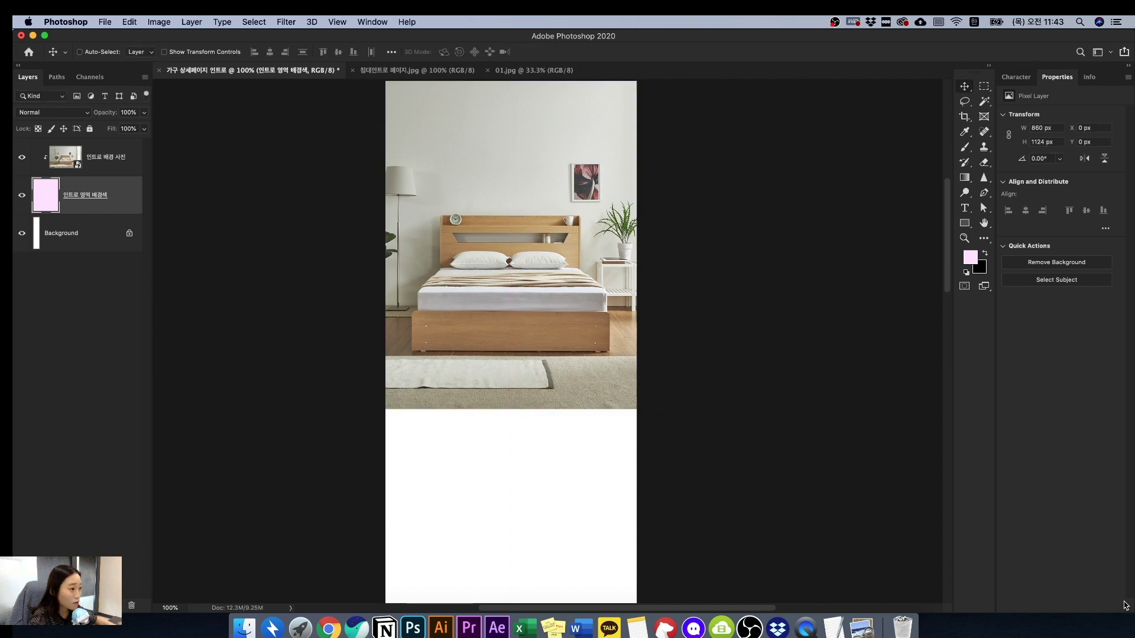
pyautogui.press('super+equal')
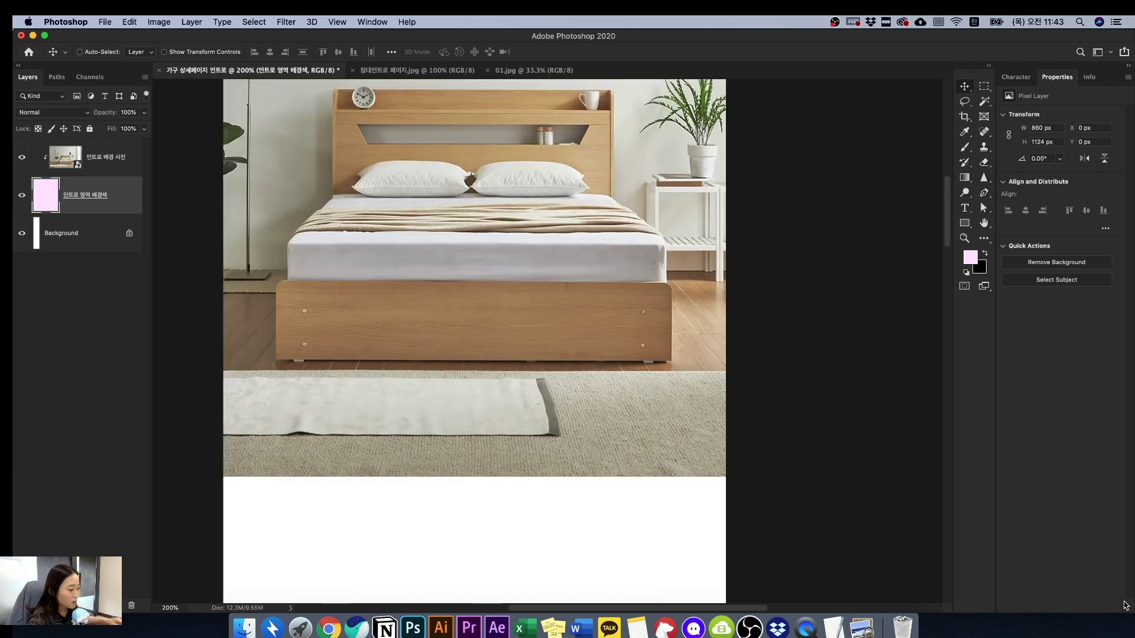
# - Show the rulers and place vertical guides about 30 px inside the page's left and right edges
pyautogui.press('super+minus')
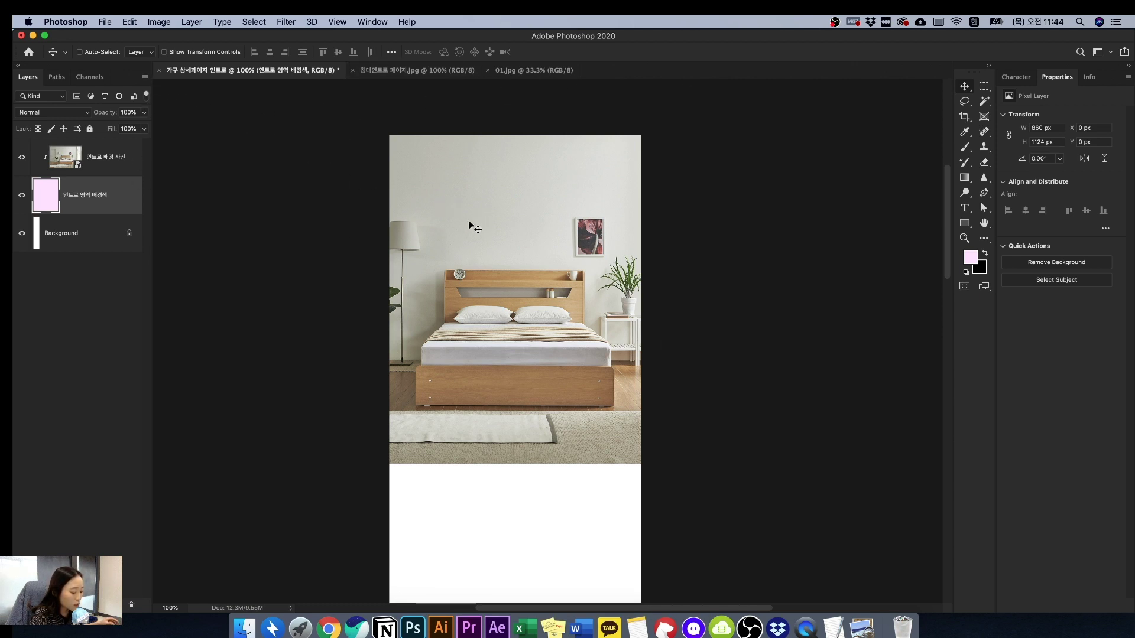
pyautogui.press('super+r')
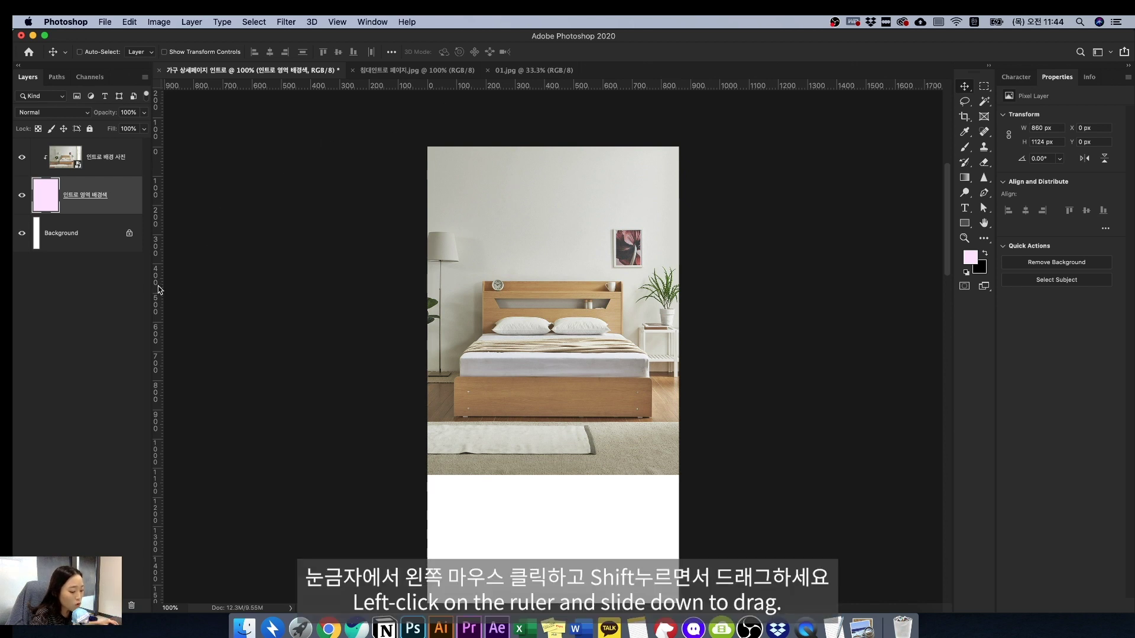
pyautogui.moveTo(158, 289); pyautogui.dragTo(436, 318)
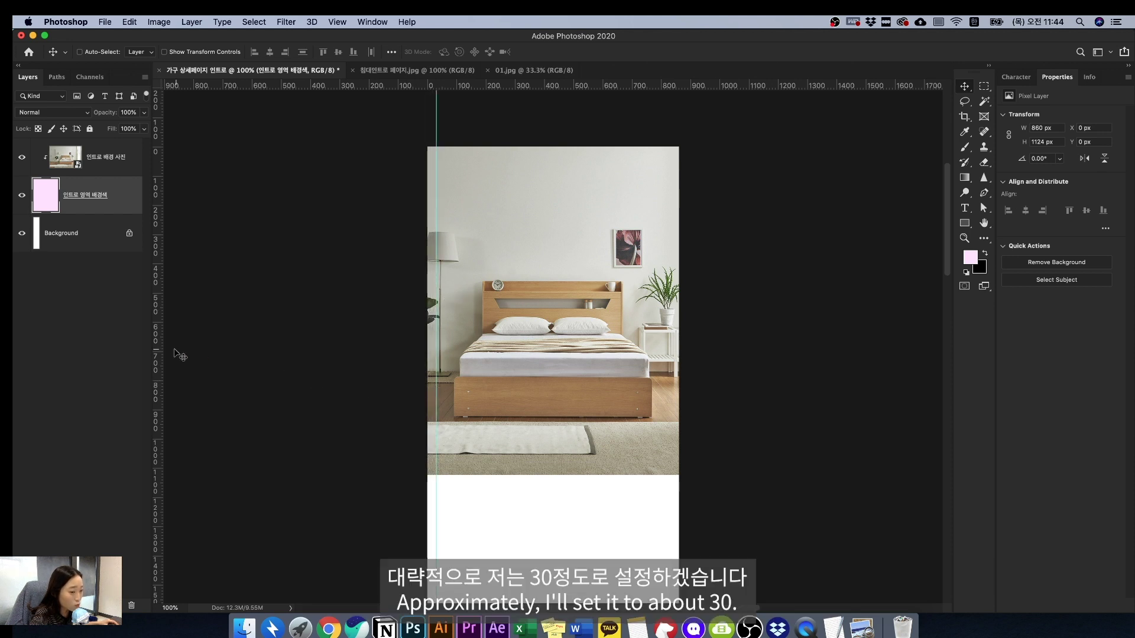
pyautogui.moveTo(161, 338); pyautogui.dragTo(667, 370)
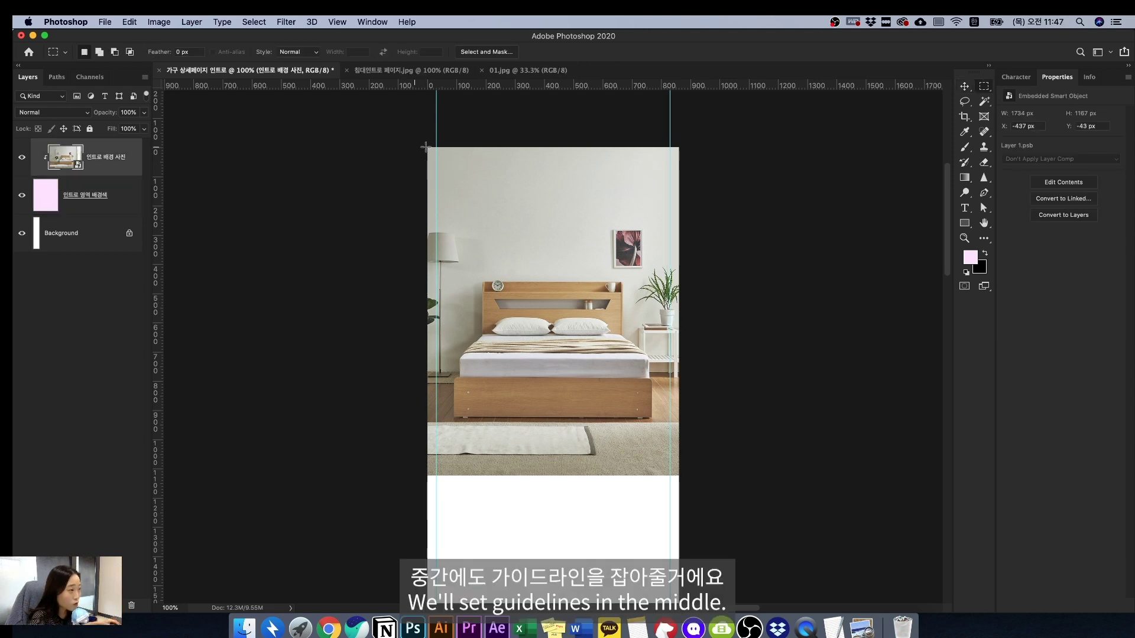
# - Mark out the page width with a temporary selection, clear it, and place a vertical guide at the page's horizontal center
pyautogui.moveTo(425, 147); pyautogui.dragTo(728, 217)
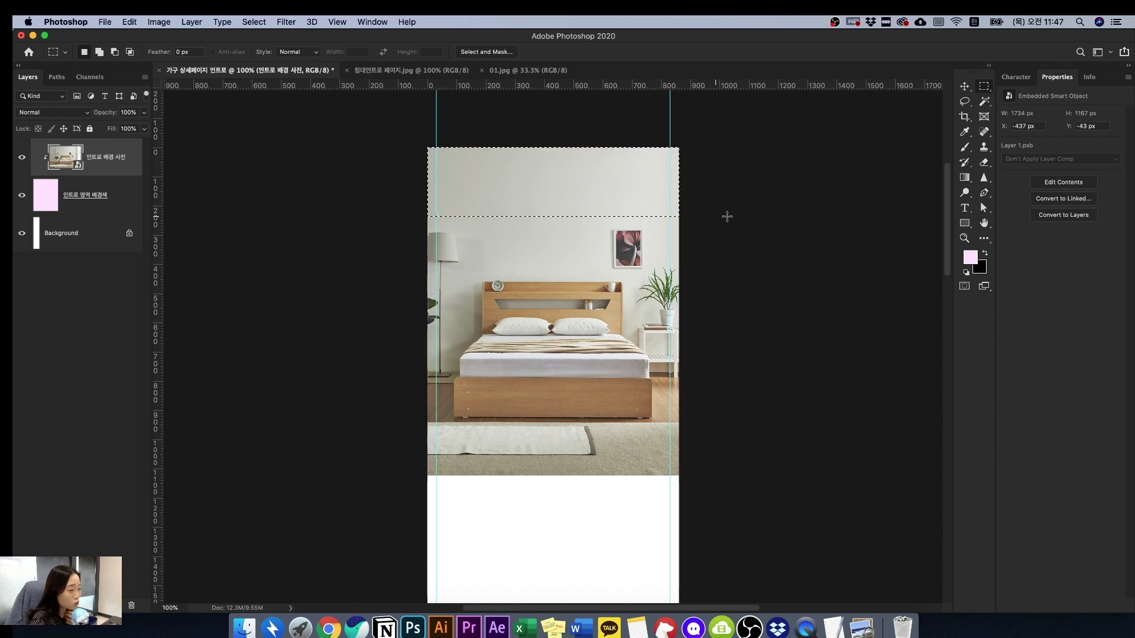
pyautogui.click(729, 223)
pyautogui.moveTo(158, 285); pyautogui.dragTo(556, 370)
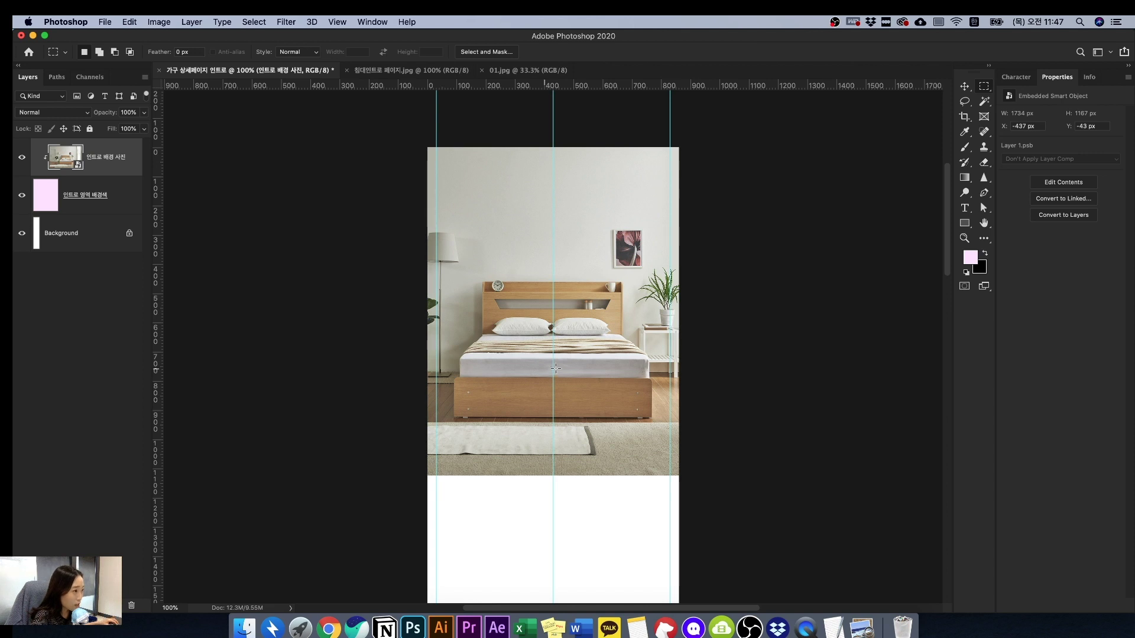
# - Enlarge the bedroom photo proportionally around its center to about 1819 x 1224 px
pyautogui.press('super+t')
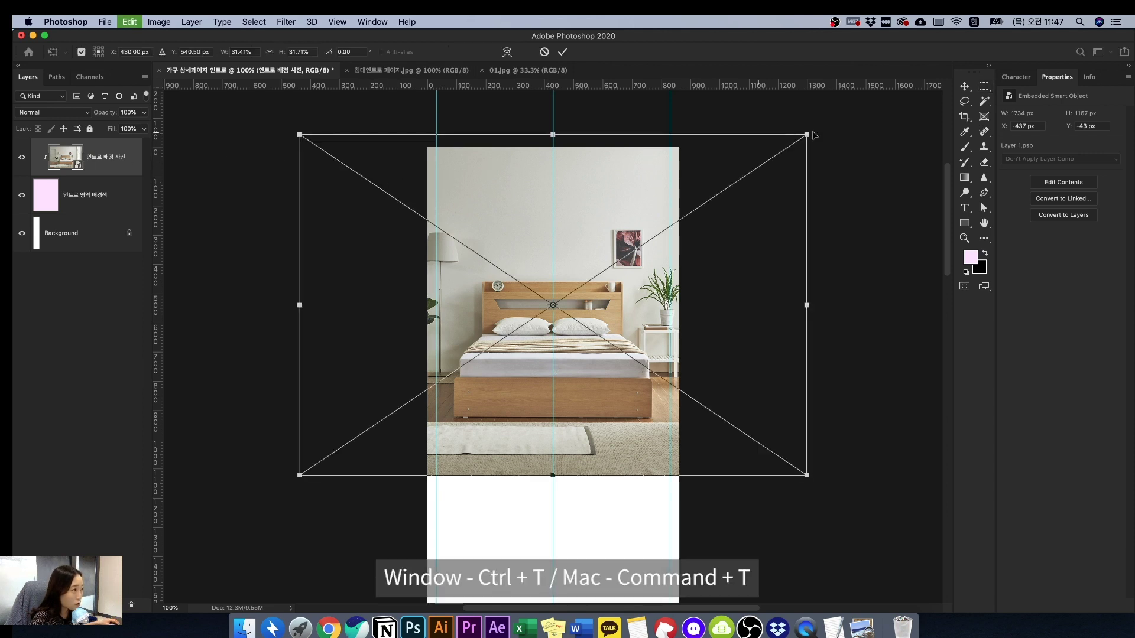
pyautogui.moveTo(812, 132); pyautogui.dragTo(826, 123)
pyautogui.press('Return')
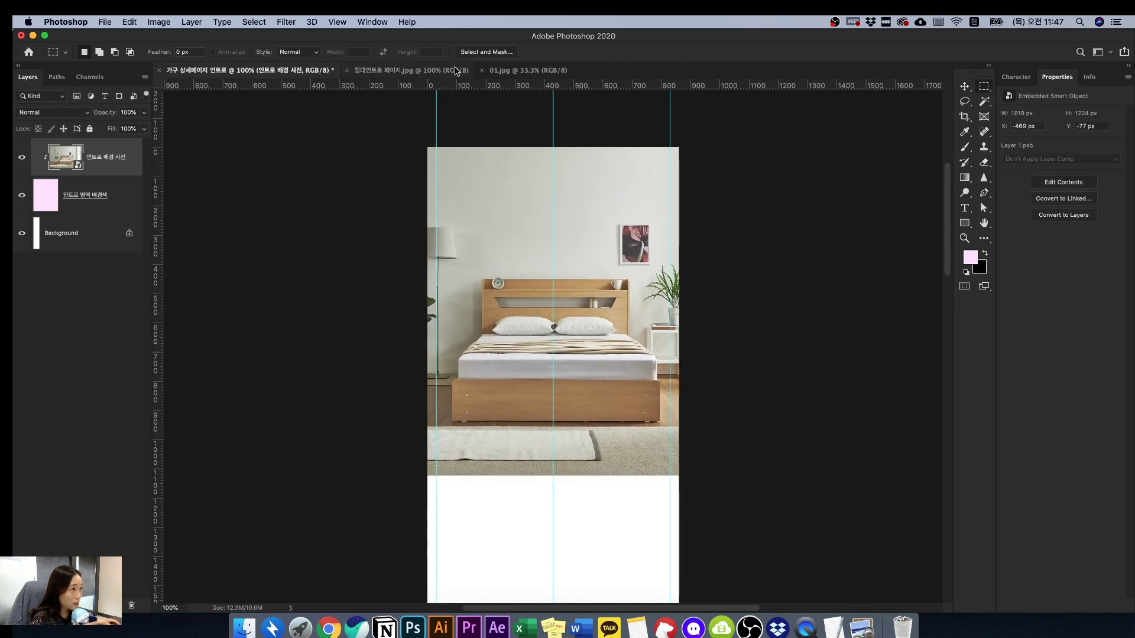
# - Check the reference design in 침대인트로 페이지.jpg, return to the furniture intro document and hide the guides
pyautogui.click(433, 72)
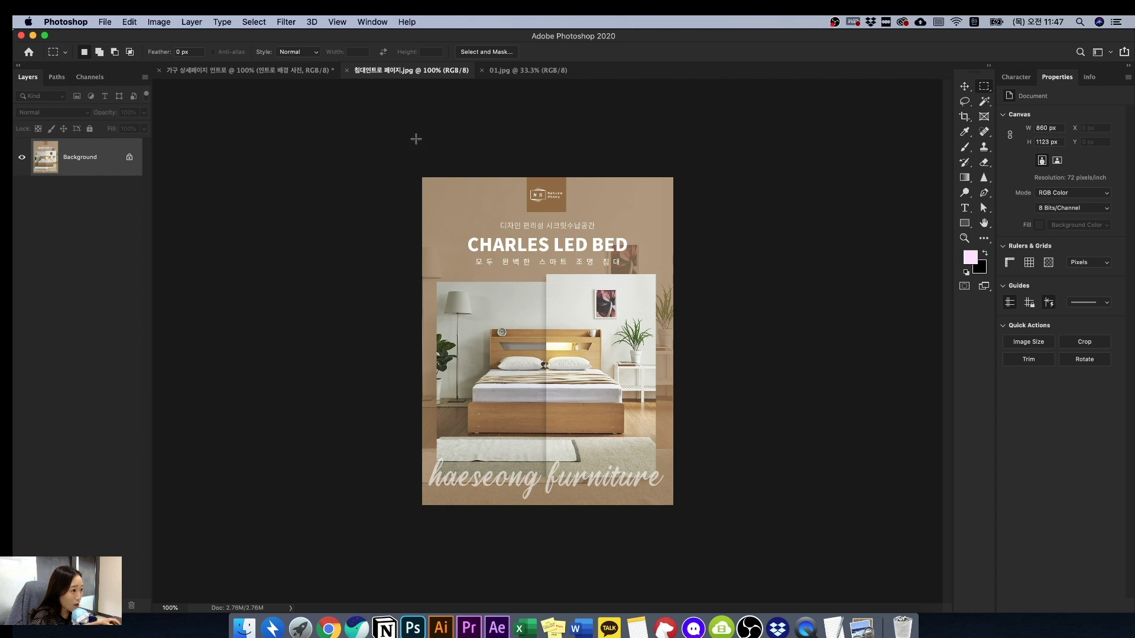
pyautogui.click(281, 76)
pyautogui.scroll(2, 686, 298)
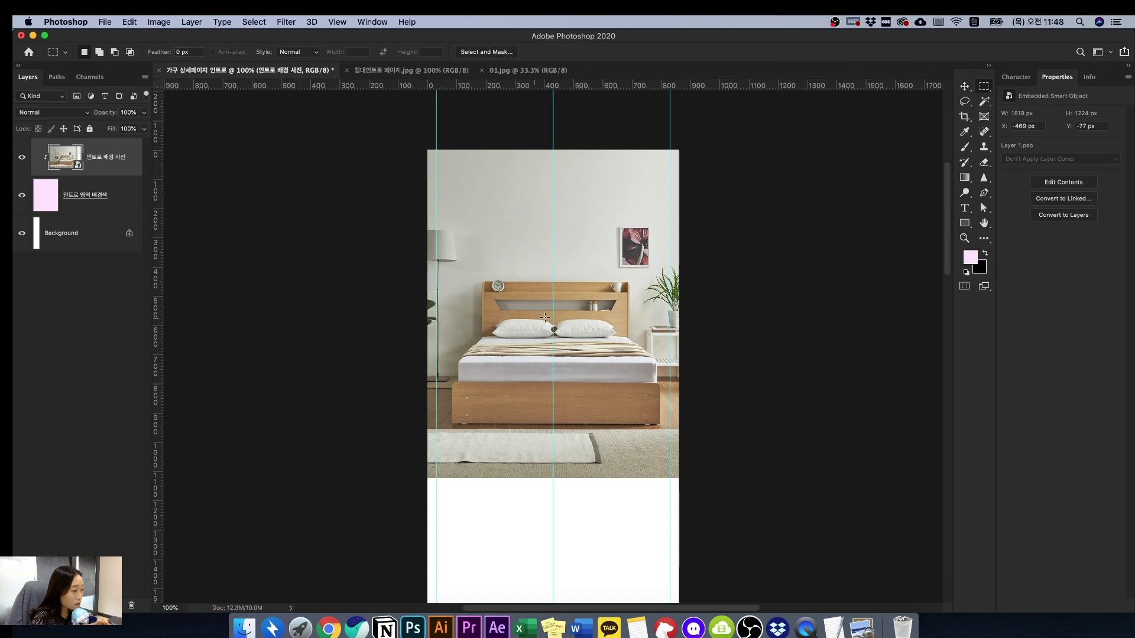
pyautogui.press('super+semicolon')
# - Sample the brown wood color from the bed's front panel as the foreground color with the Eyedropper Tool
pyautogui.press('super+equal')
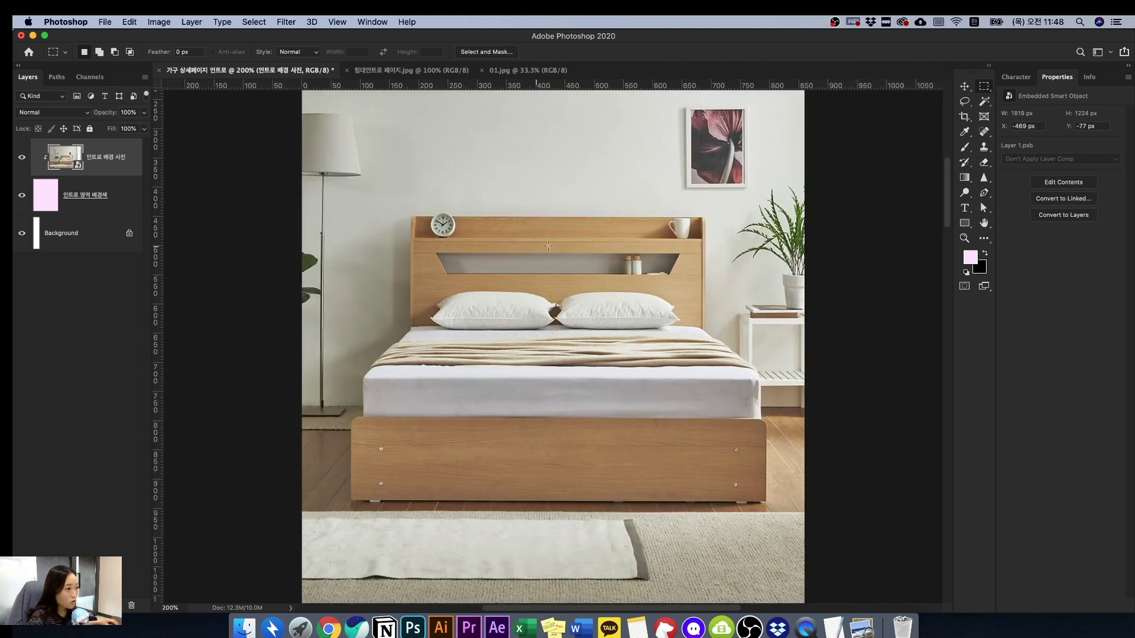
pyautogui.moveTo(640, 398); pyautogui.dragTo(629, 384)
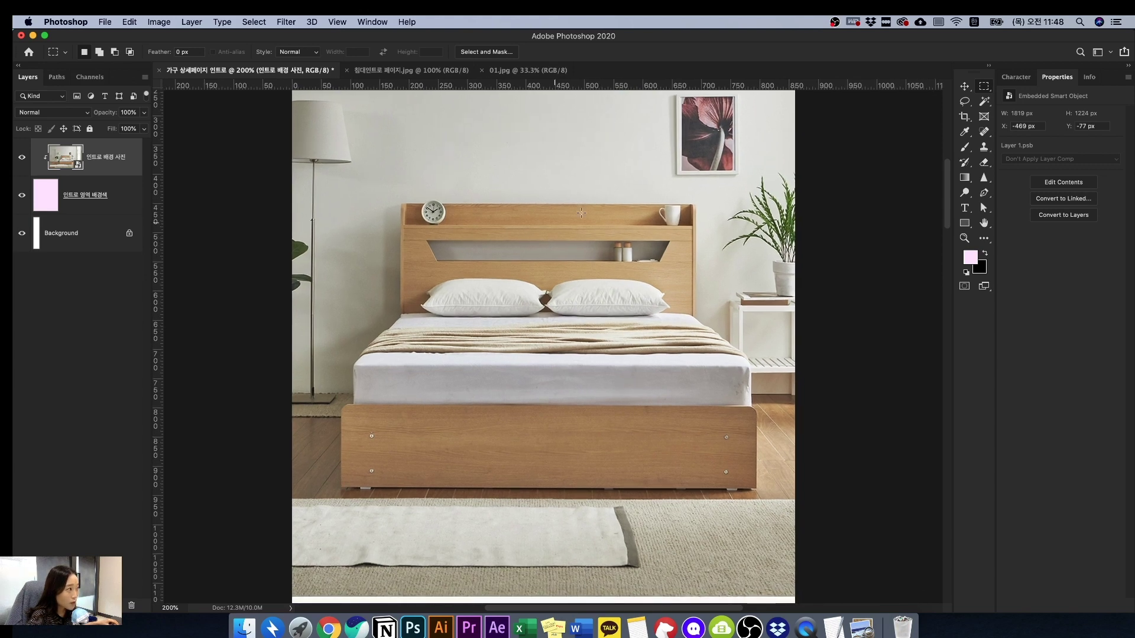
pyautogui.rightClick(964, 131)
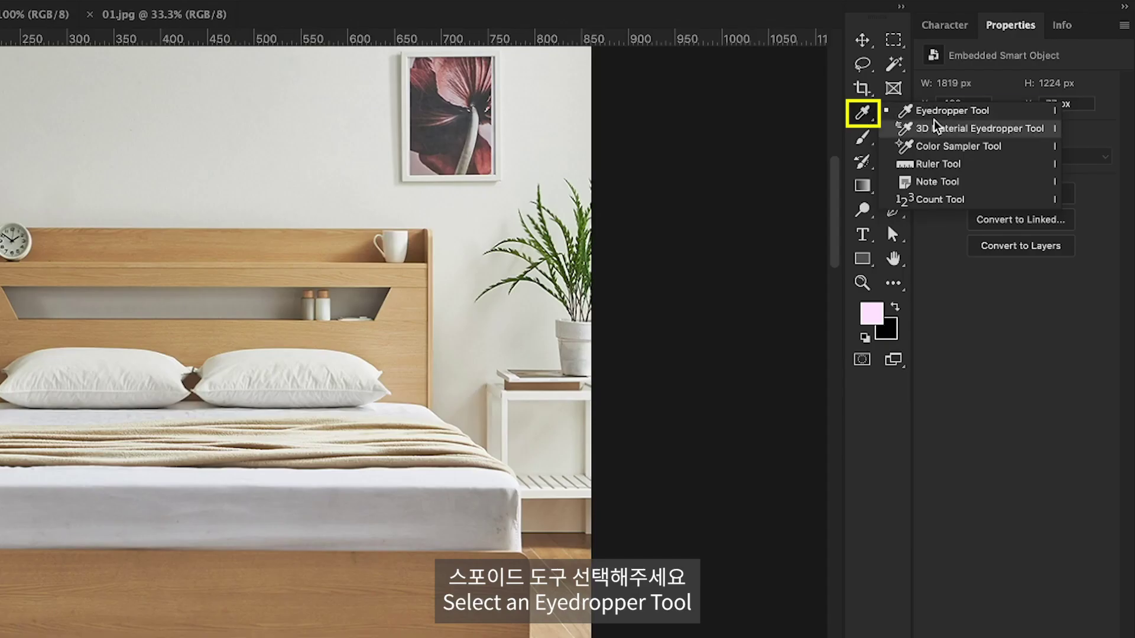
pyautogui.click(1017, 132)
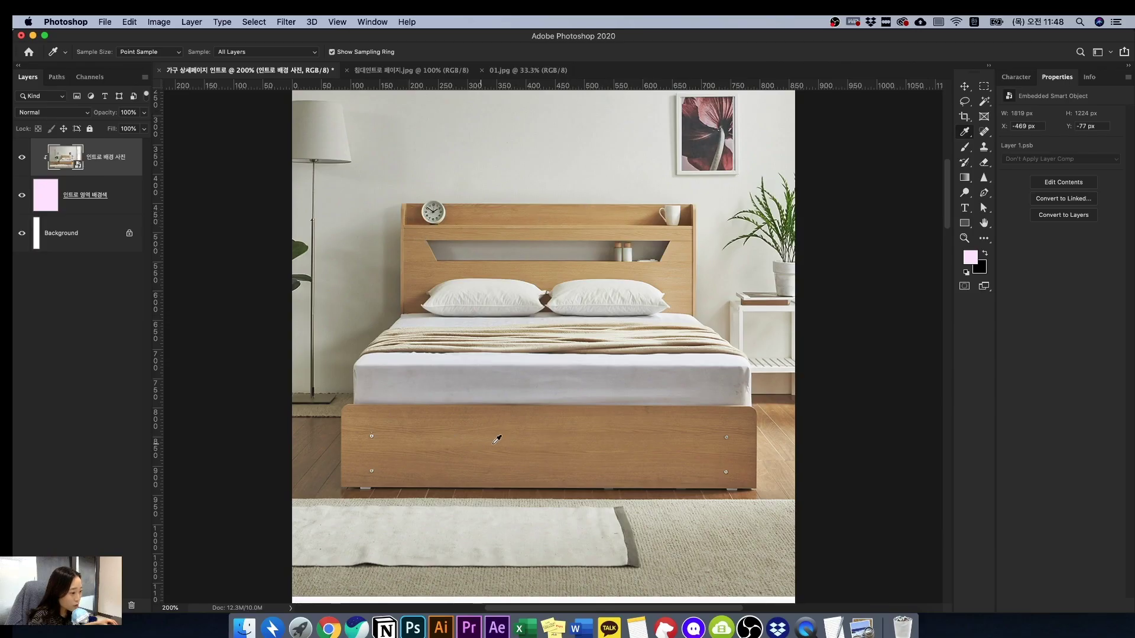
pyautogui.moveTo(575, 471); pyautogui.dragTo(574, 474)
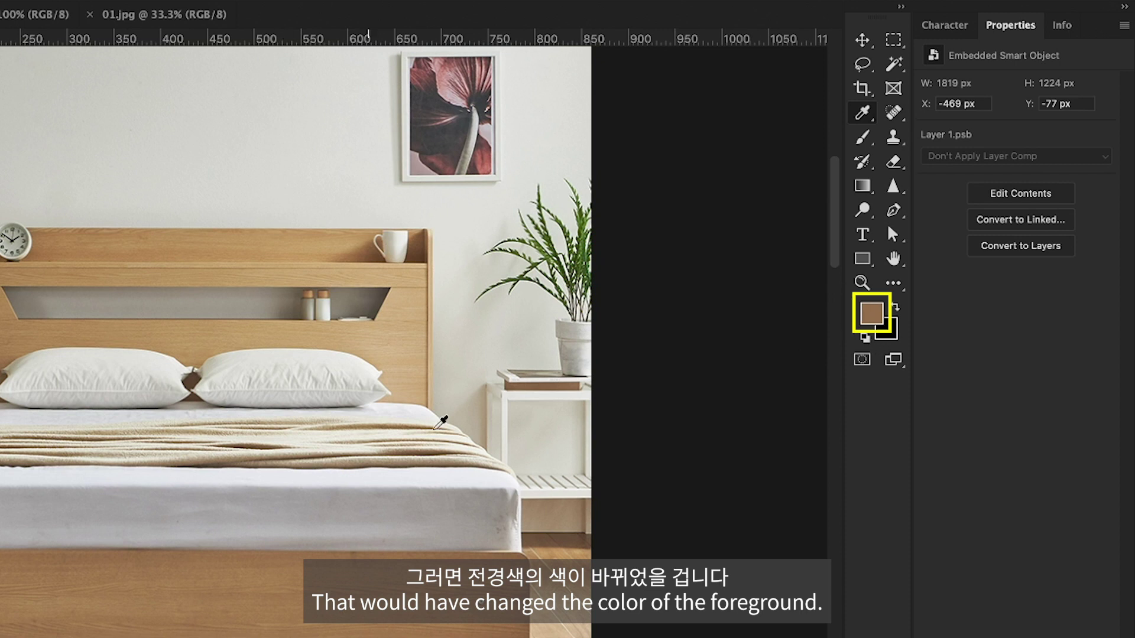
# - Copy the foreground color's hex code 9d7755 and paste it into the 메인 글자 note in the text editor
pyautogui.click(875, 316)
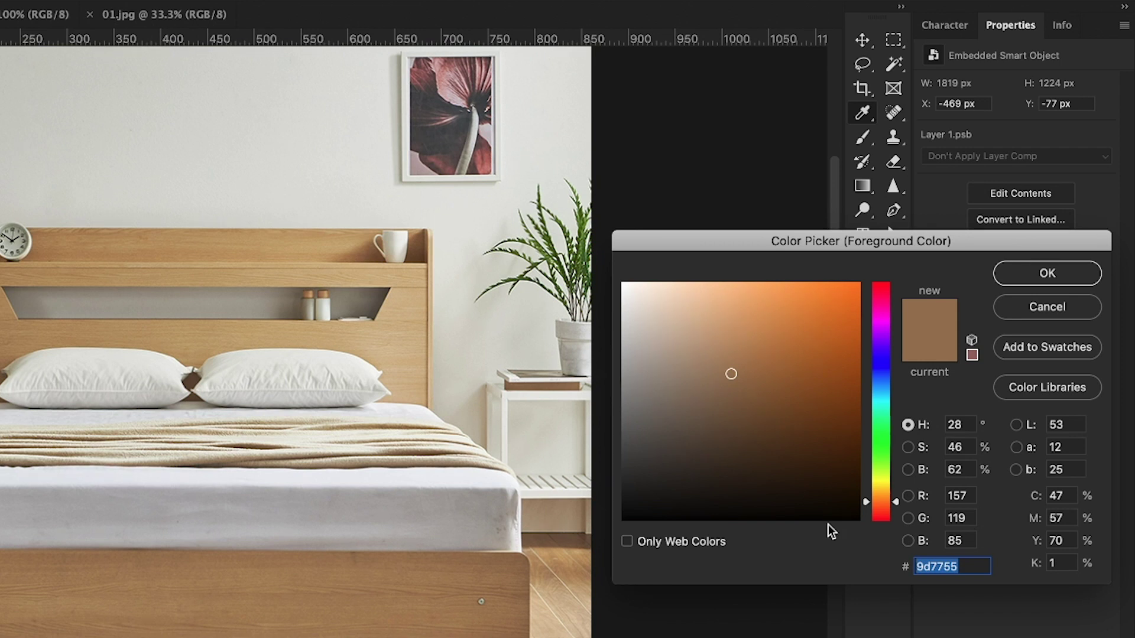
pyautogui.click(979, 564)
pyautogui.doubleClick(973, 564)
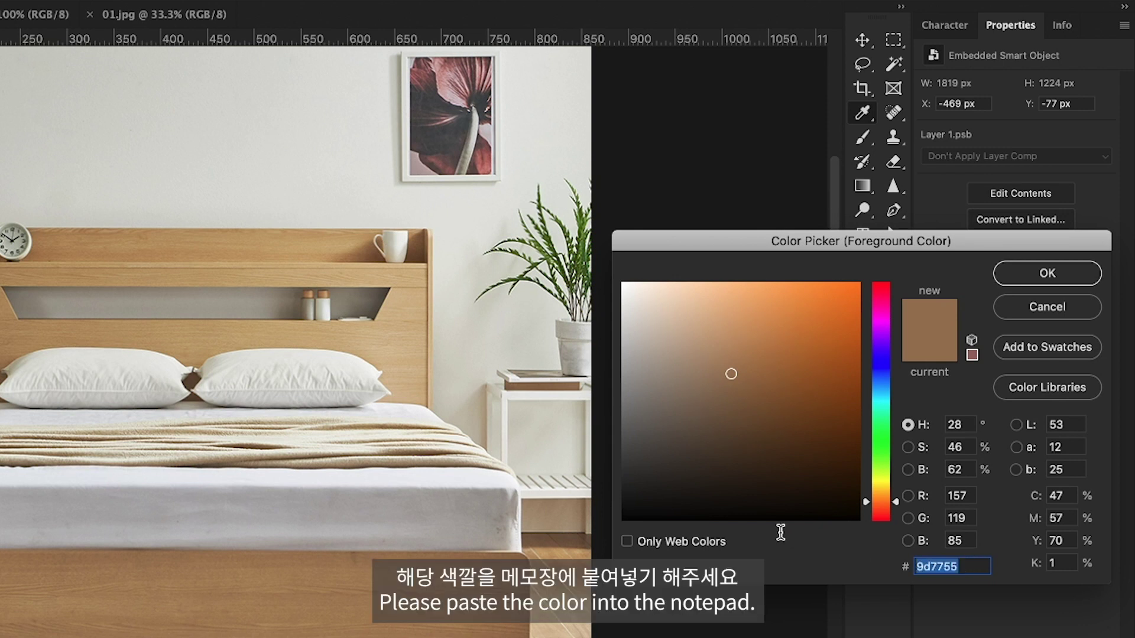
pyautogui.click(1077, 279)
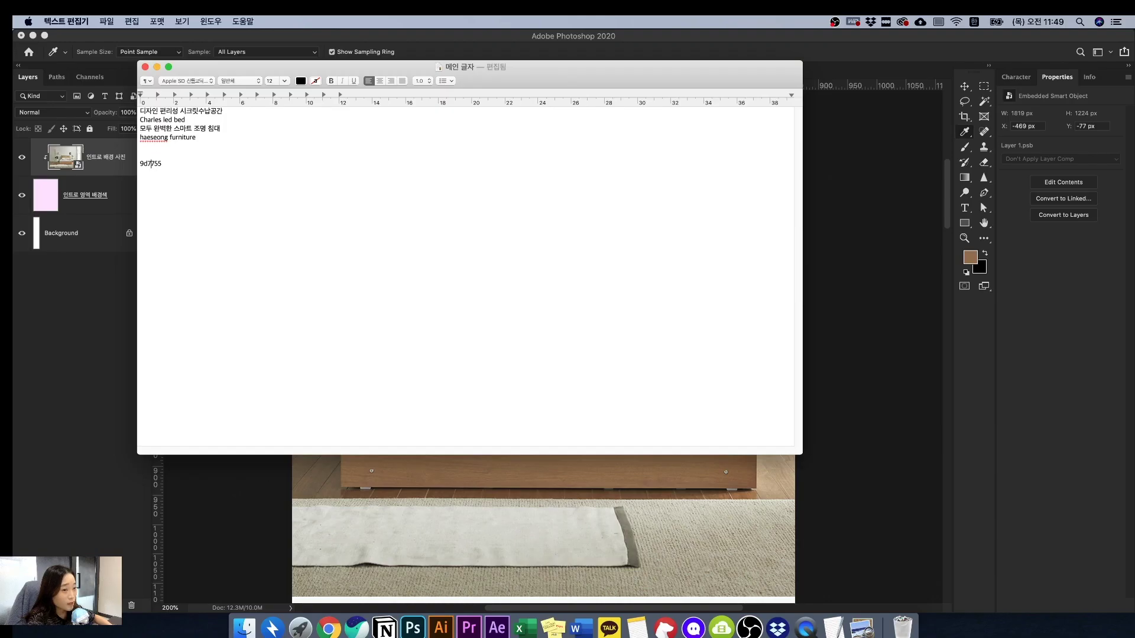
# - Label the hex code in the note as "갈색 색상 - 9d7755", move the note window aside and switch back to Photoshop
pyautogui.click(140, 164)
pyautogui.write('갈색 색상 ')
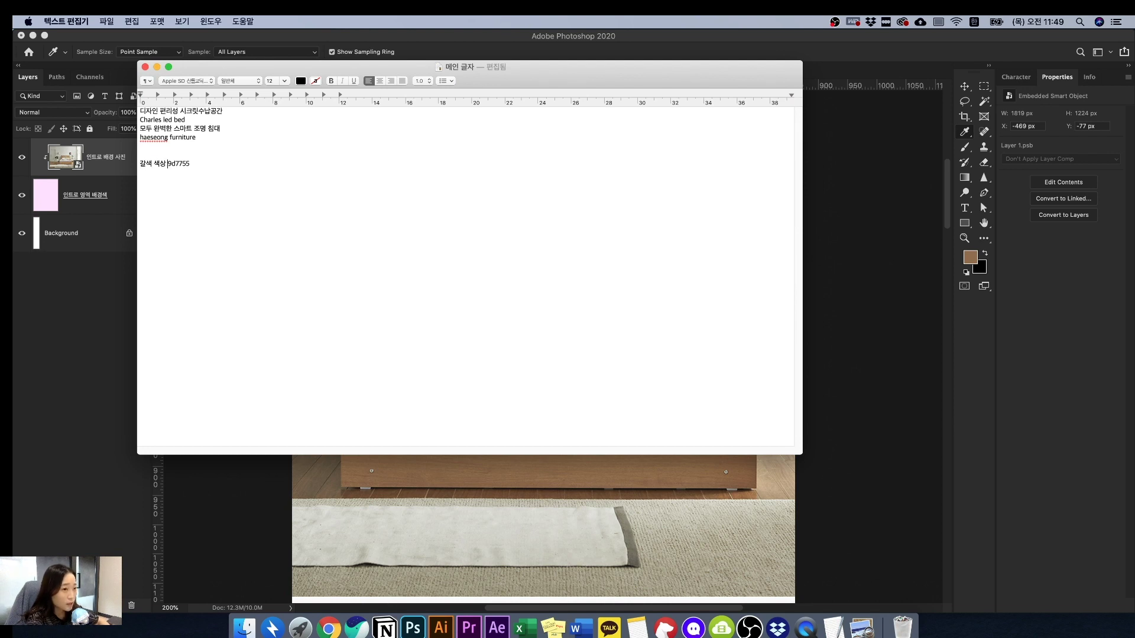
pyautogui.write('-')
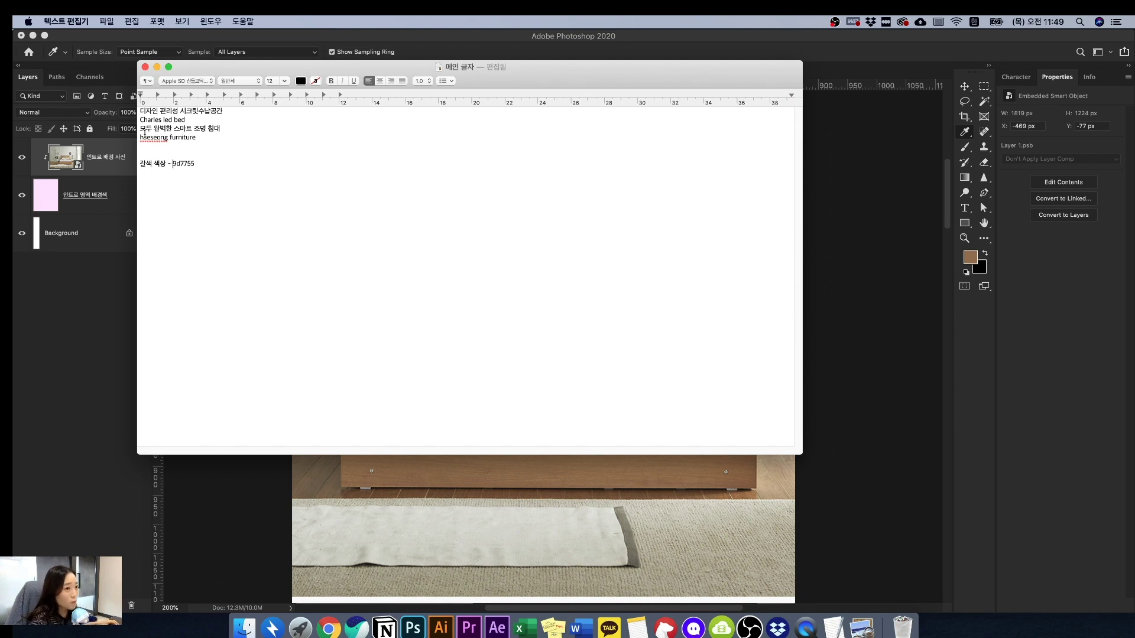
pyautogui.tripleClick(192, 164)
pyautogui.doubleClick(192, 164)
pyautogui.moveTo(319, 72); pyautogui.dragTo(840, 169)
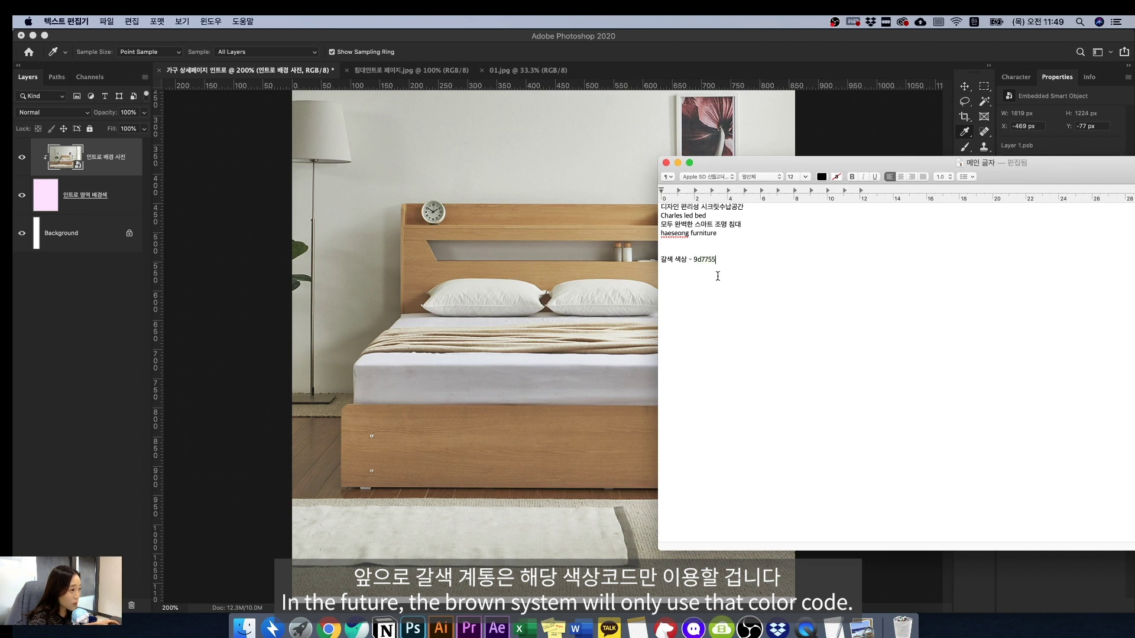
pyautogui.moveTo(722, 259); pyautogui.dragTo(695, 263)
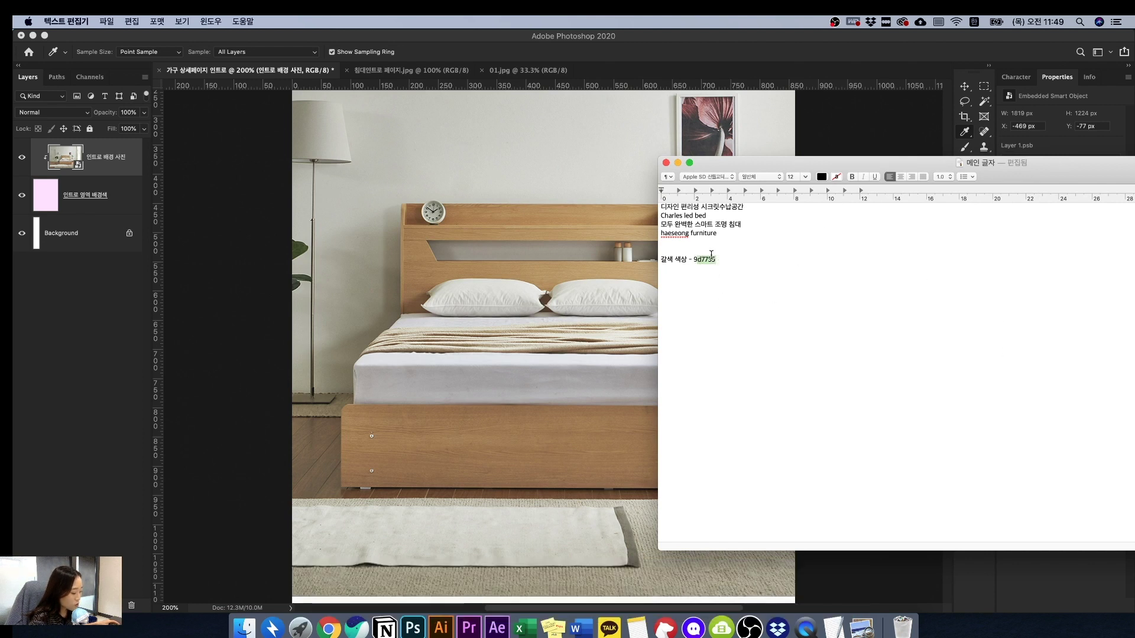
pyautogui.click(477, 306)
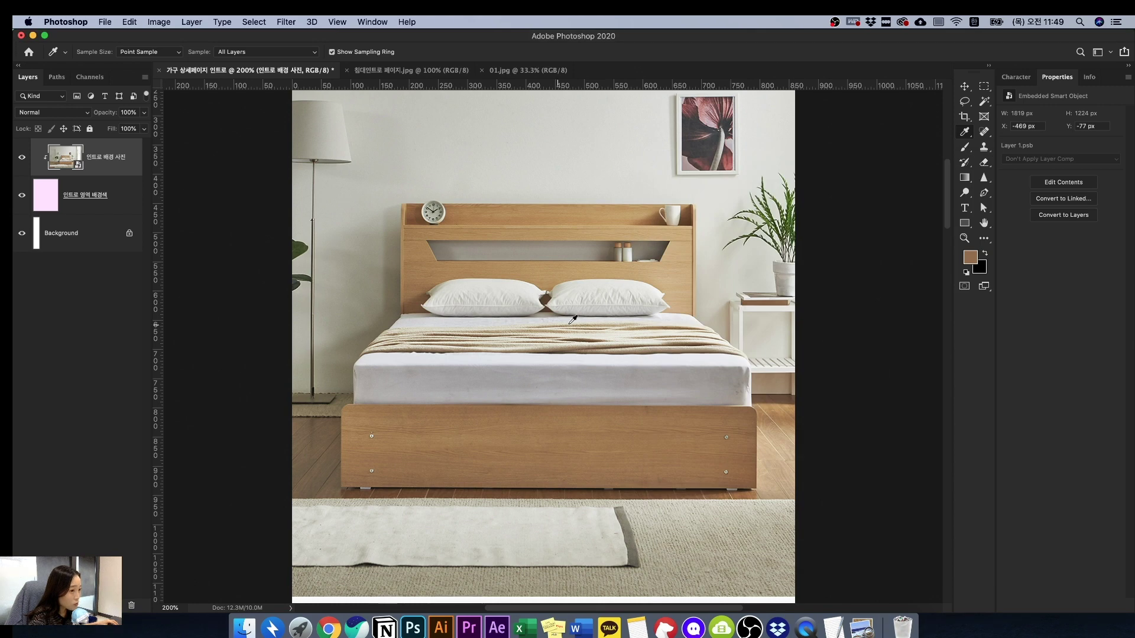
pyautogui.press('super+minus')
pyautogui.press('super+minus')
pyautogui.press('super+minus')
pyautogui.press('m')
pyautogui.moveTo(451, 208); pyautogui.dragTo(727, 458)
pyautogui.press('super+d')
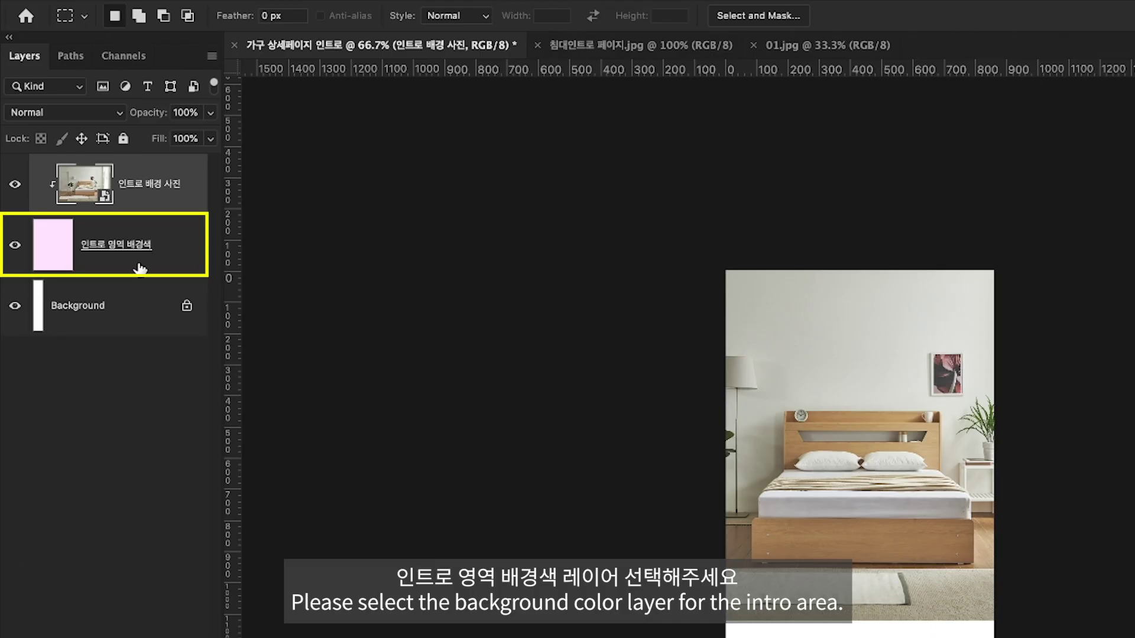
# - Duplicate the 인트로 영역 배경색 layer and remove "copy" from the duplicate's name
pyautogui.click(140, 268)
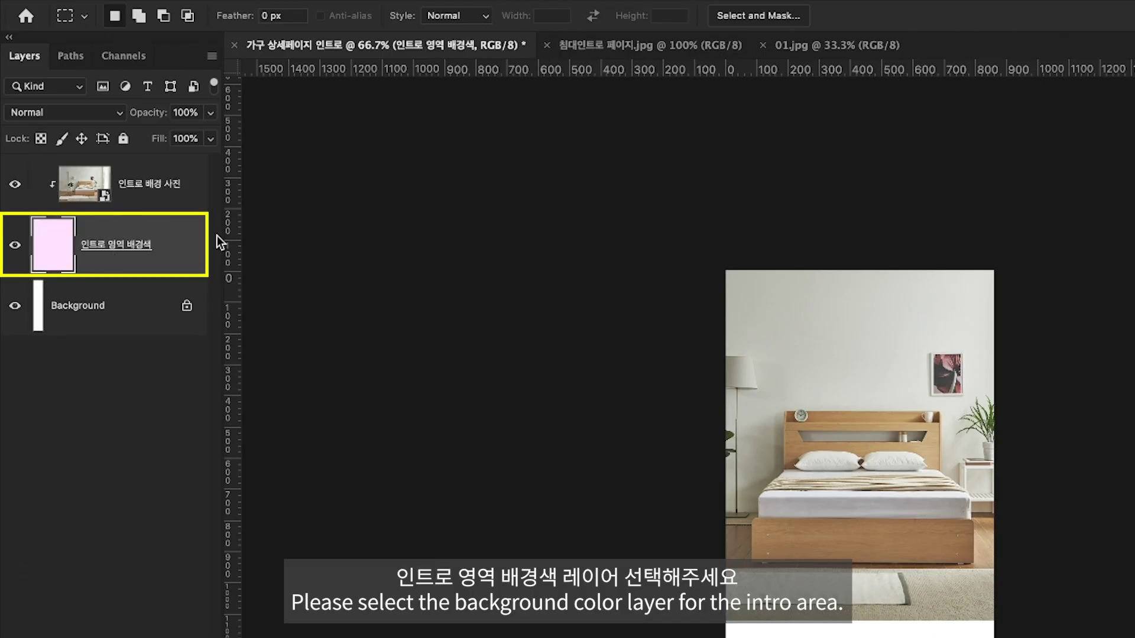
pyautogui.press('super+j')
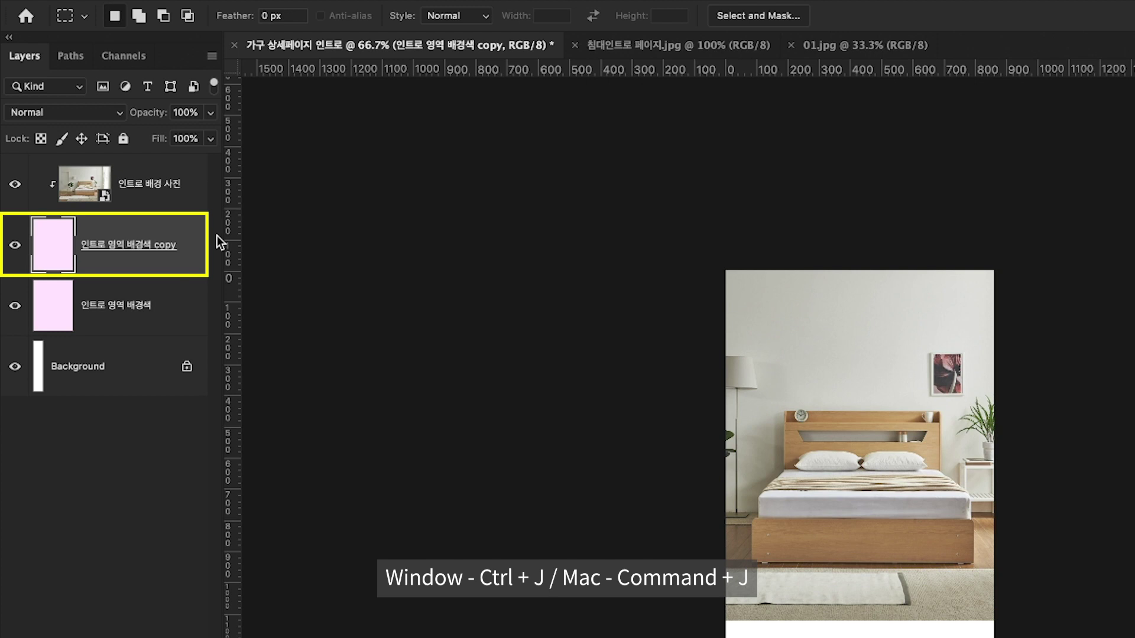
pyautogui.press('super+plus')
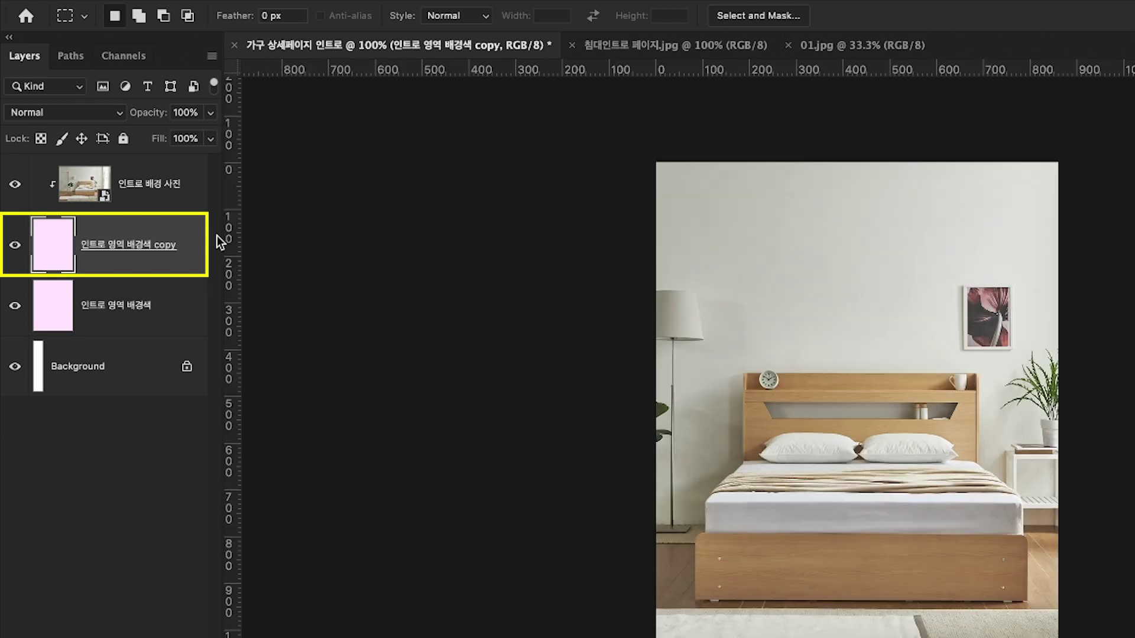
pyautogui.doubleClick(148, 245)
pyautogui.moveTo(153, 245); pyautogui.dragTo(229, 244)
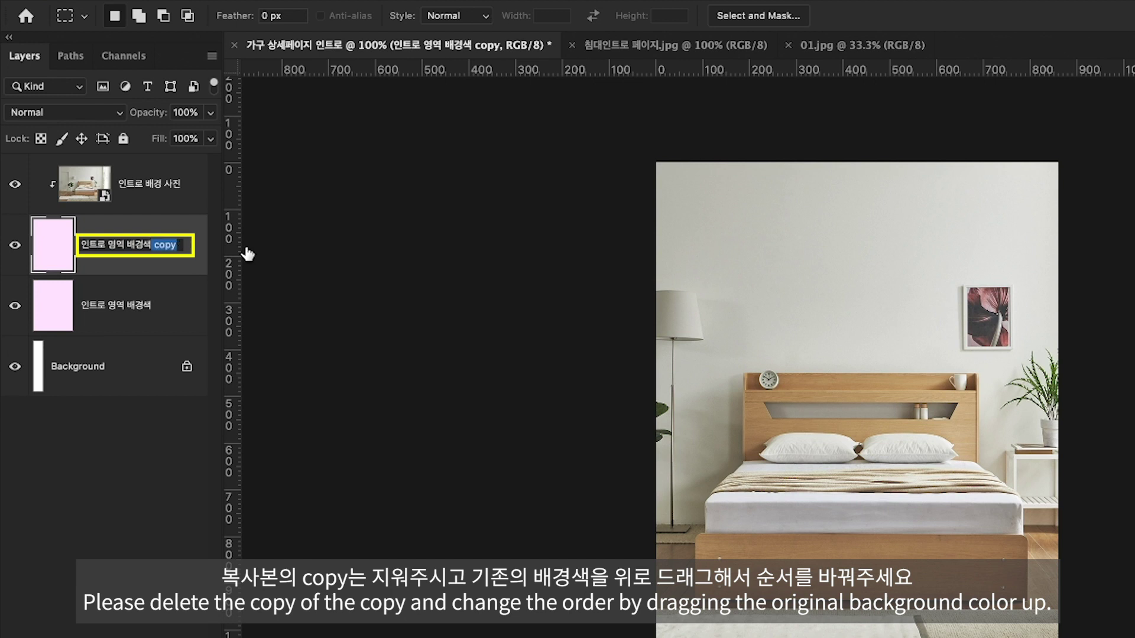
pyautogui.press('BackSpace')
pyautogui.press('Return')
# - Move the original 인트로 영역 배경색 layer above the bedroom photo and fill it with the brown foreground color
pyautogui.click(23, 304)
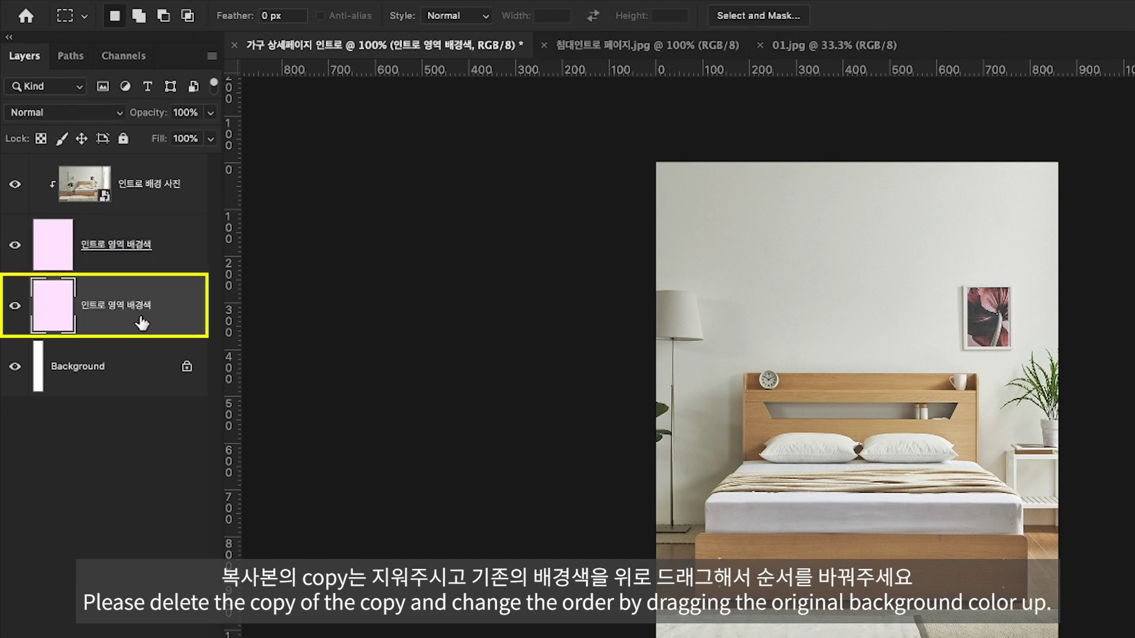
pyautogui.moveTo(153, 330); pyautogui.dragTo(167, 168)
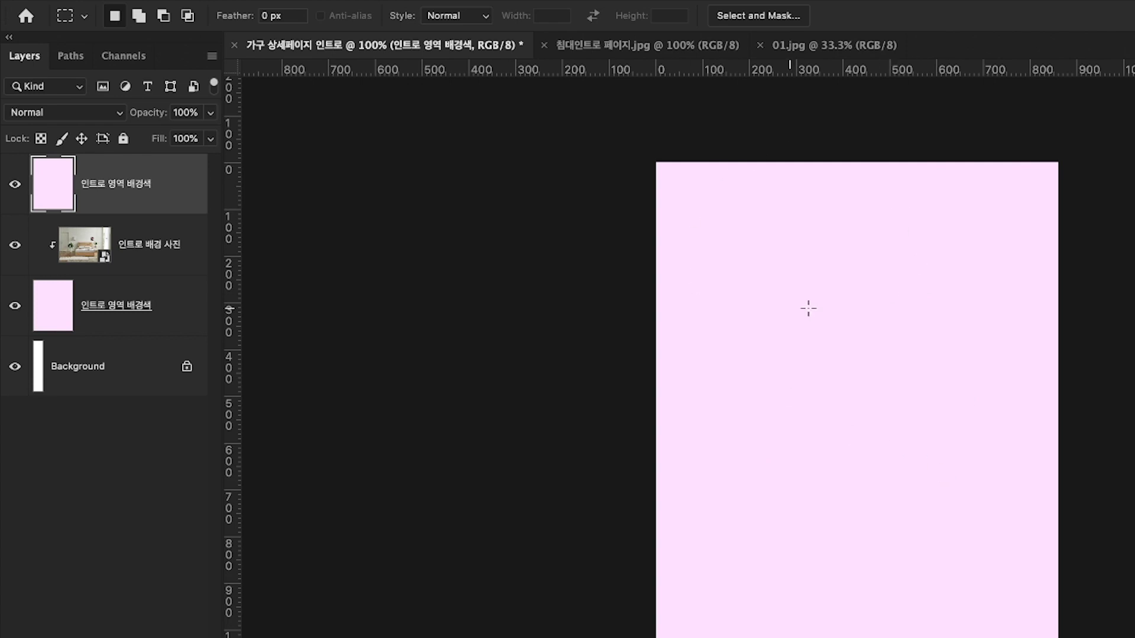
pyautogui.keyDown('ctrl'); pyautogui.click(49, 193); pyautogui.keyUp('ctrl')
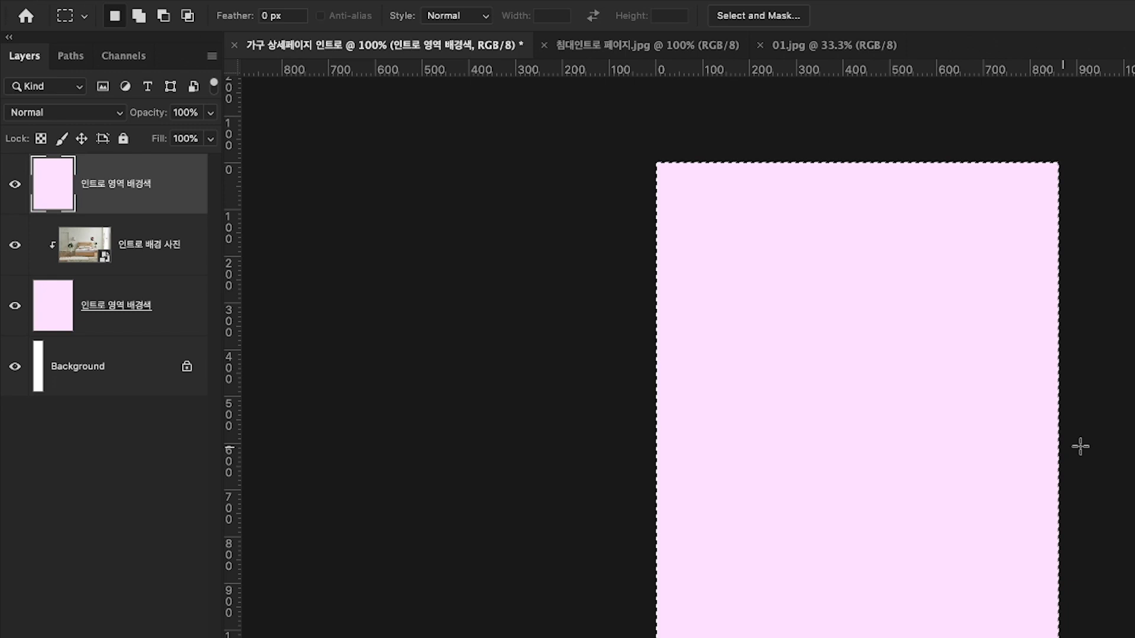
pyautogui.hotkey('alt', 'Delete')
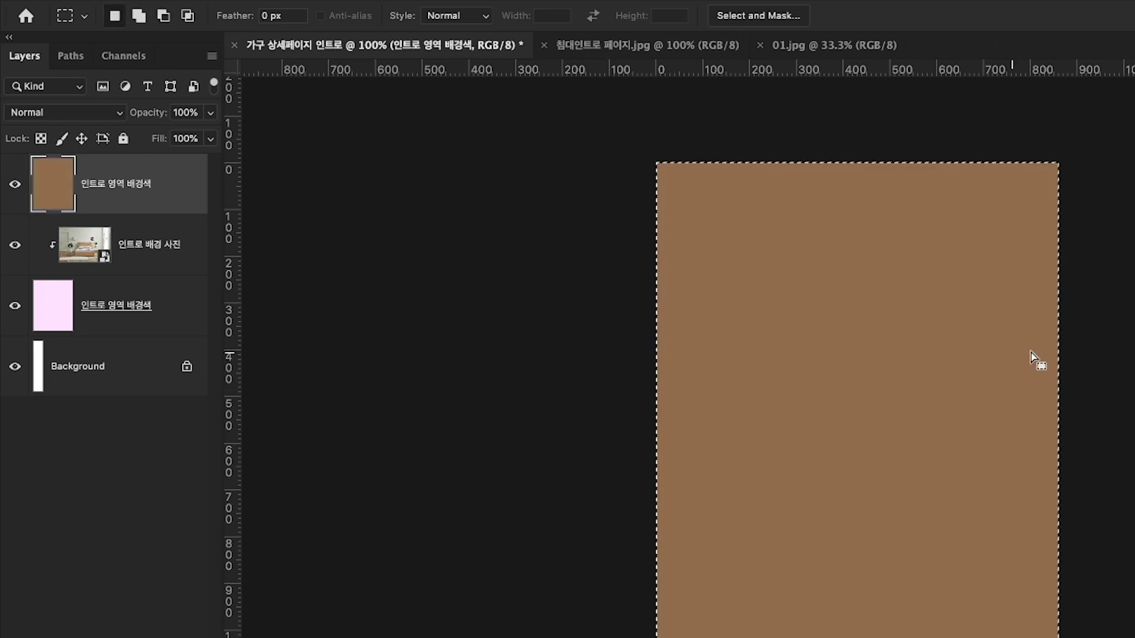
pyautogui.hotkey('ctrl', 'd')
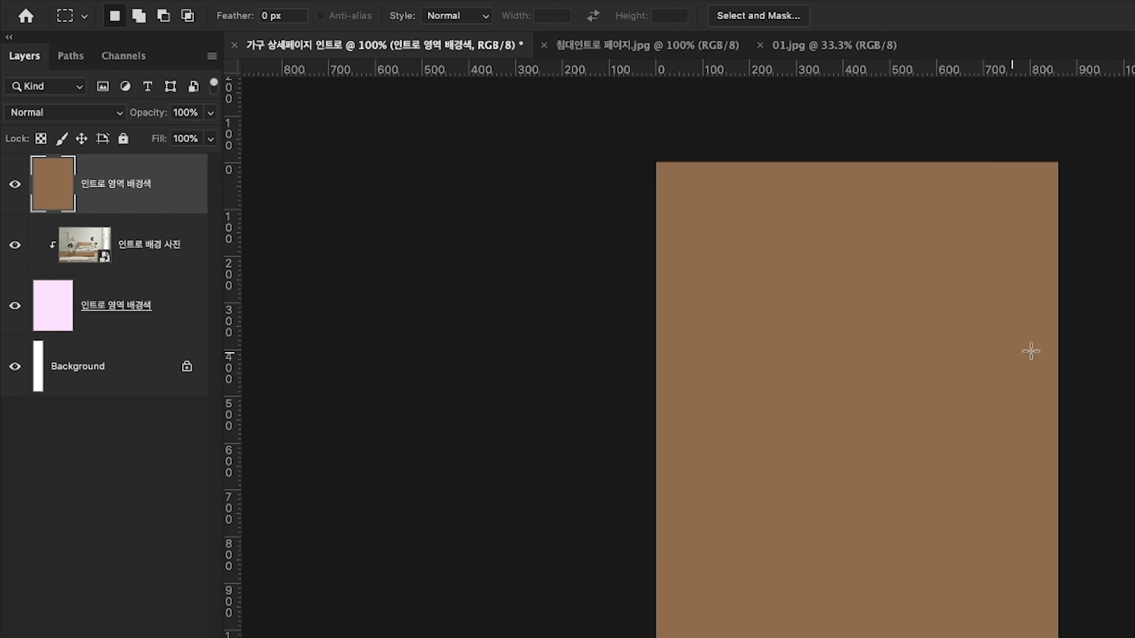
# - Rename the brown layer as 인트로 영역 배경색-불투명도 60%
pyautogui.doubleClick(140, 184)
pyautogui.click(135, 184)
pyautogui.doubleClick(136, 183)
pyautogui.press('Right')
pyautogui.write('-부투명도')
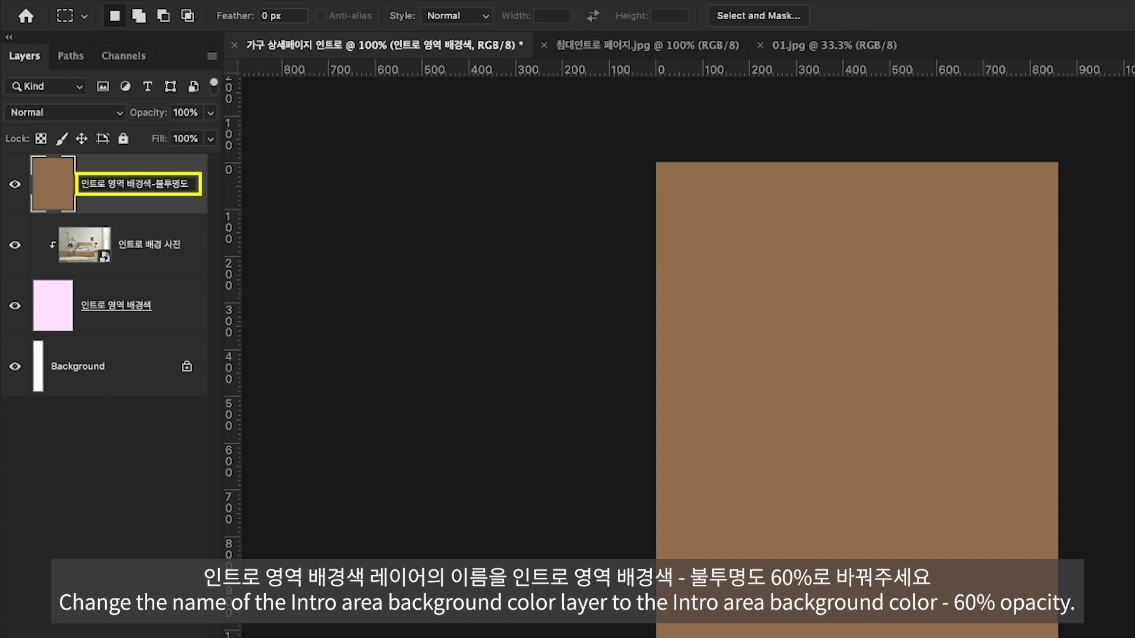
pyautogui.write(' 60%')
pyautogui.press('Return')
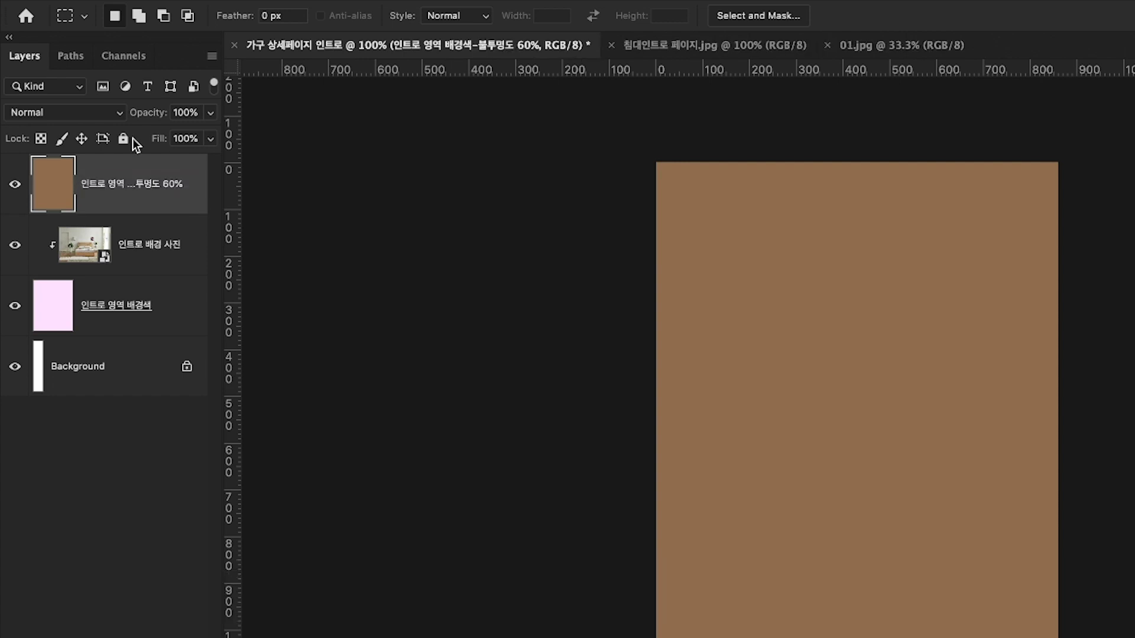
# - Set the brown overlay layer's opacity to 60%
pyautogui.click(175, 117)
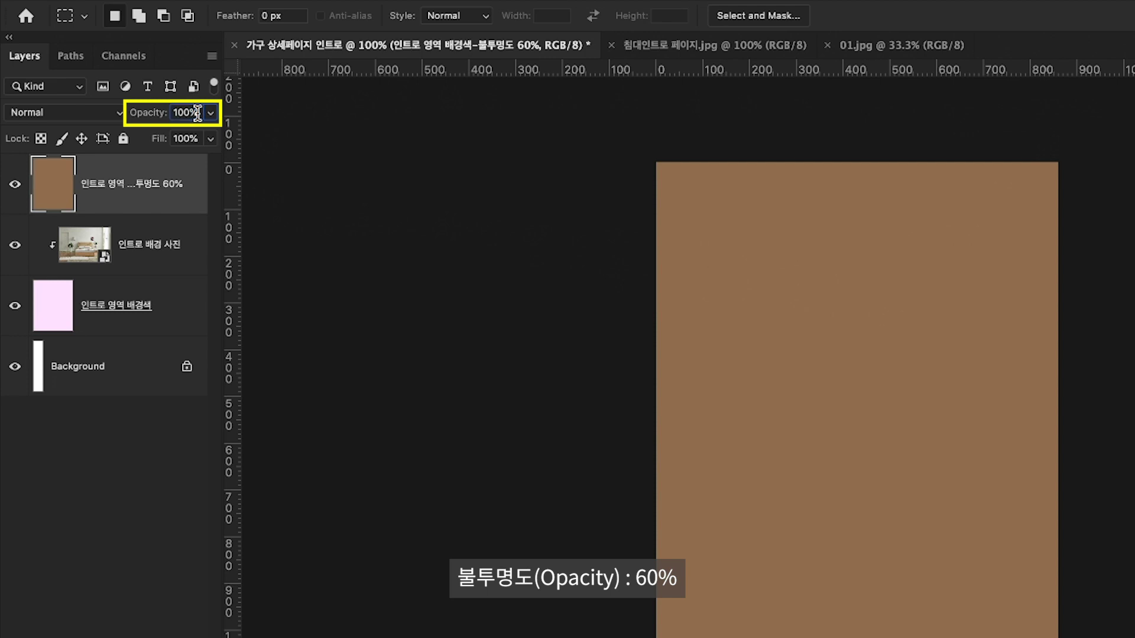
pyautogui.write('60')
pyautogui.press('Return')
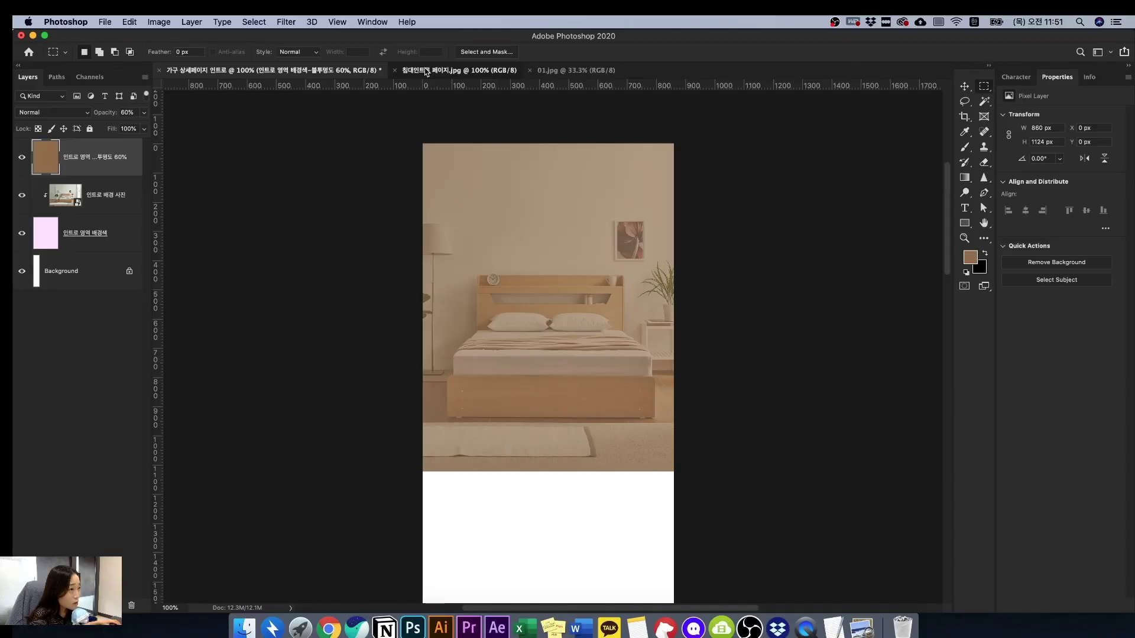
# - Examine the central photo area in the reference 침대인트로 페이지.jpg and return to the furniture intro document
pyautogui.click(426, 71)
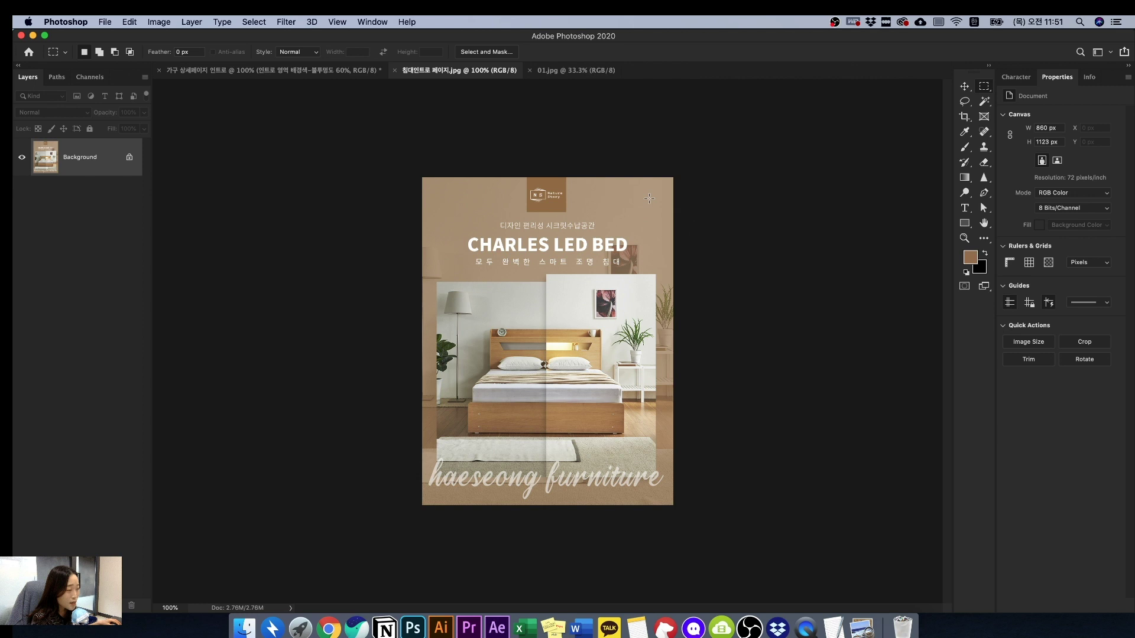
pyautogui.moveTo(438, 274); pyautogui.dragTo(632, 503)
pyautogui.press('super+d')
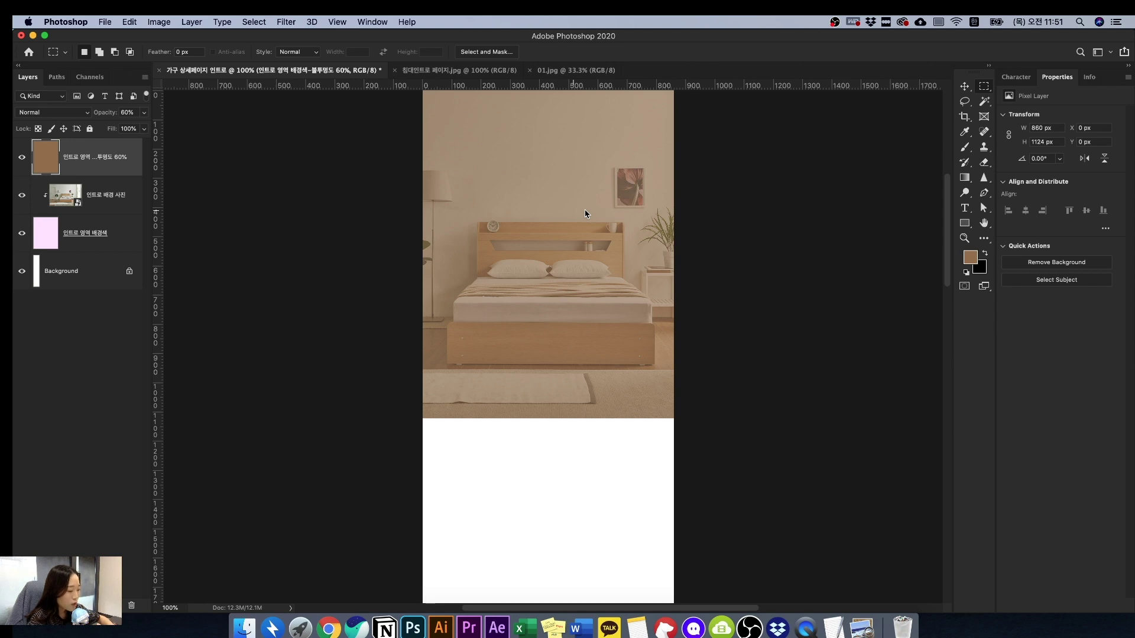
# - Show the guides and select a rectangle of about 800 x 657 px over the bed between the outer guides with the Rectangular Marquee Tool
pyautogui.click(650, 360)
pyautogui.press('super+semicolon')
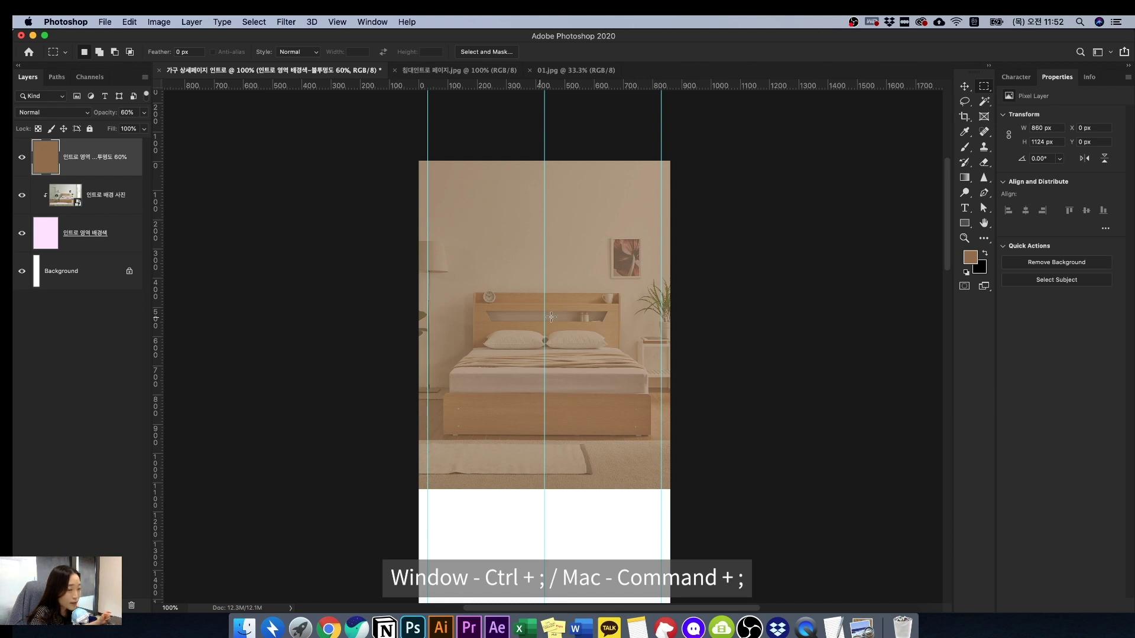
pyautogui.moveTo(428, 273); pyautogui.dragTo(657, 458)
pyautogui.press('super+d')
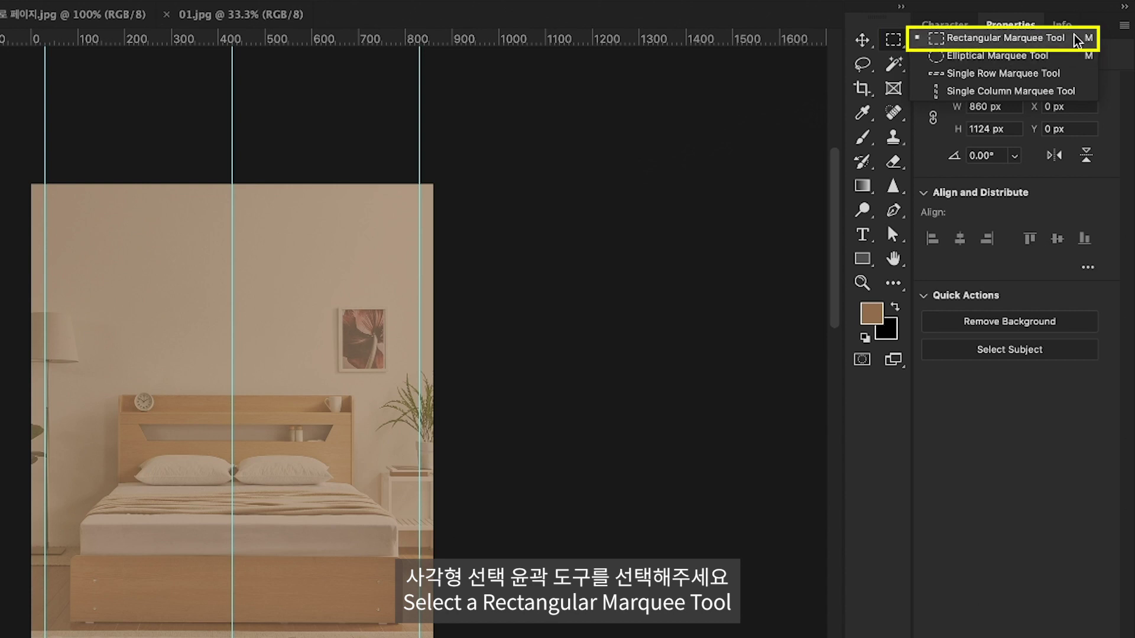
pyautogui.click(1077, 40)
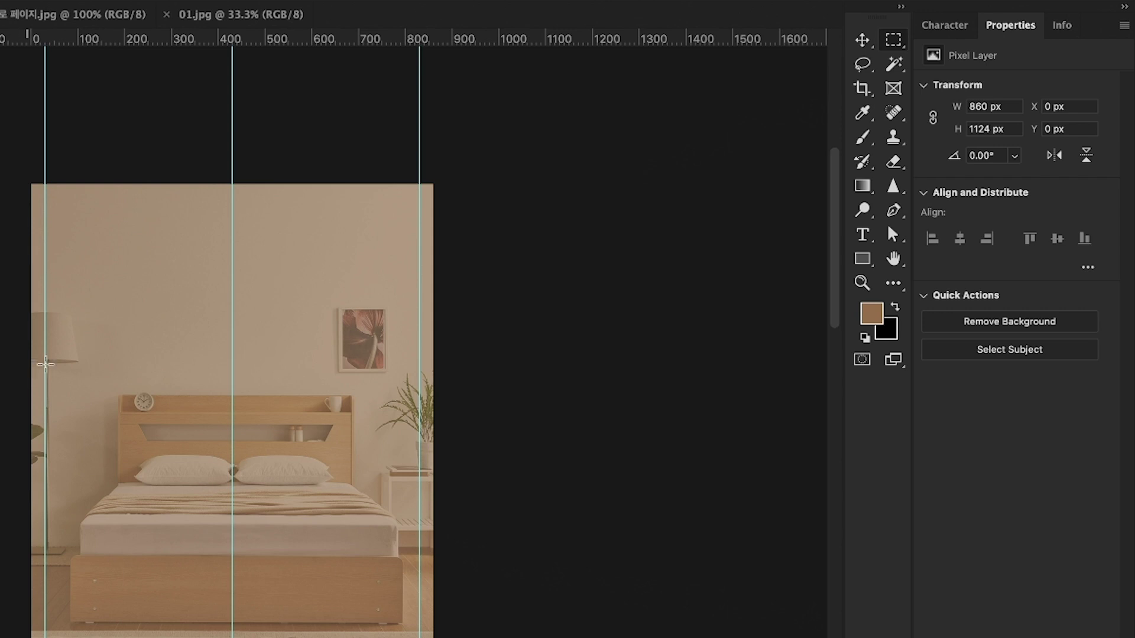
pyautogui.moveTo(46, 361); pyautogui.dragTo(432, 630)
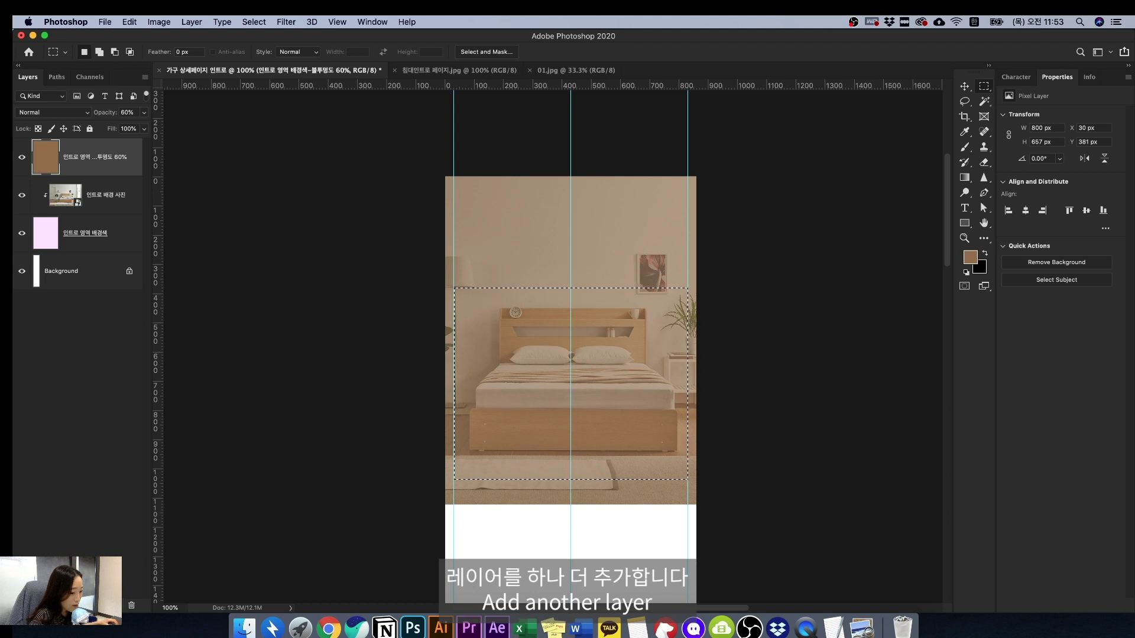
# - Add a new layer above the brown overlay and name it 인트로 사진
pyautogui.click(117, 605)
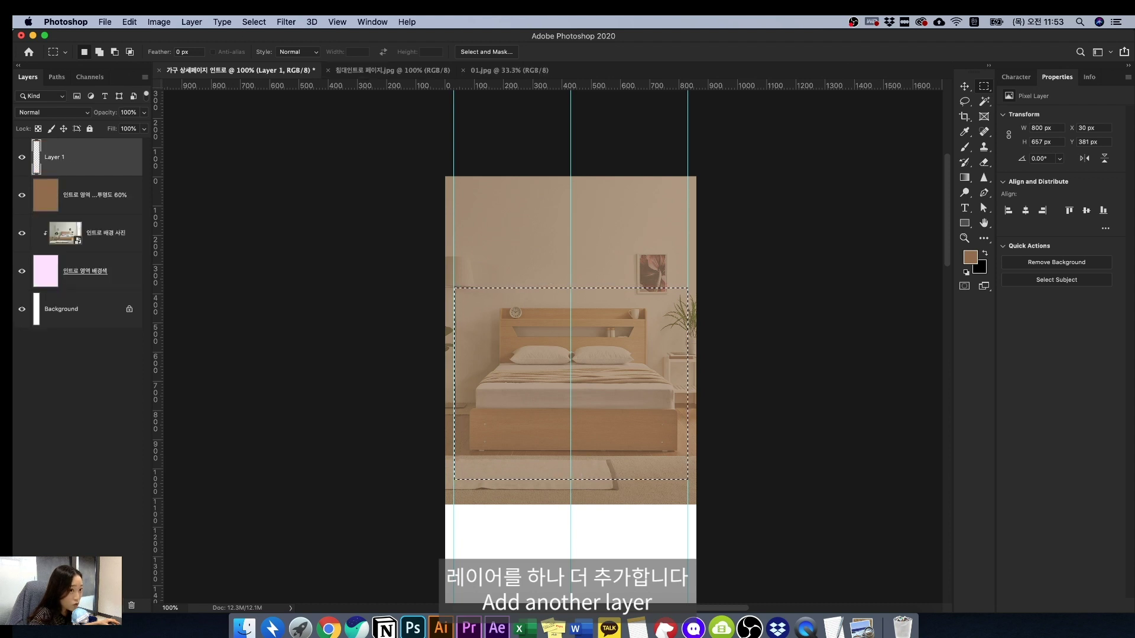
pyautogui.doubleClick(66, 155)
pyautogui.write('인트로 사')
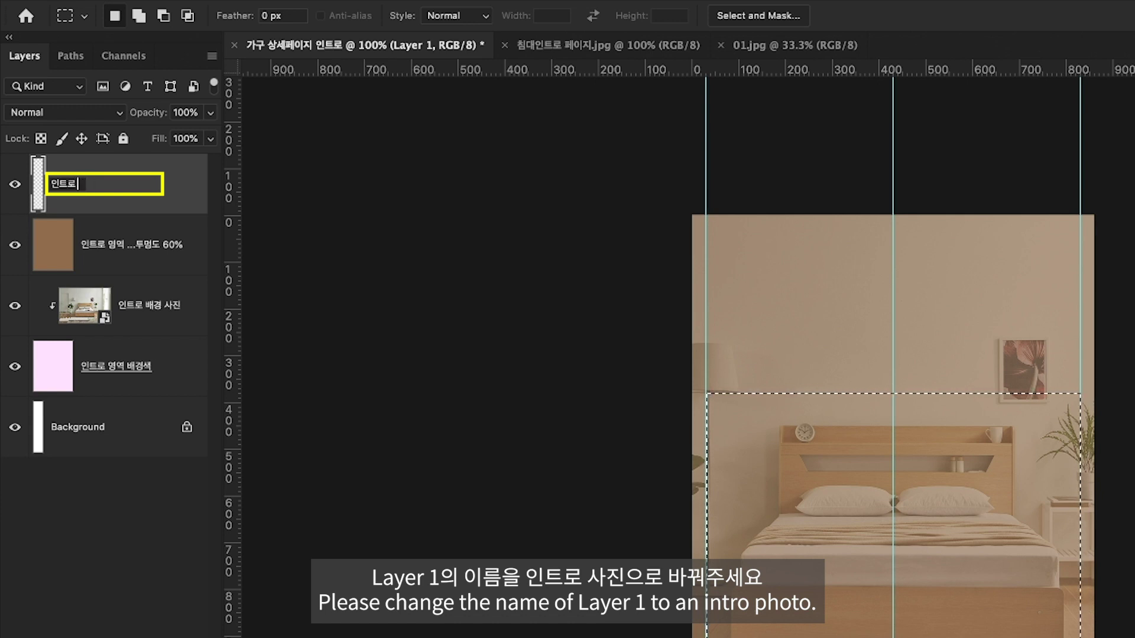
pyautogui.write('진')
pyautogui.press('Return')
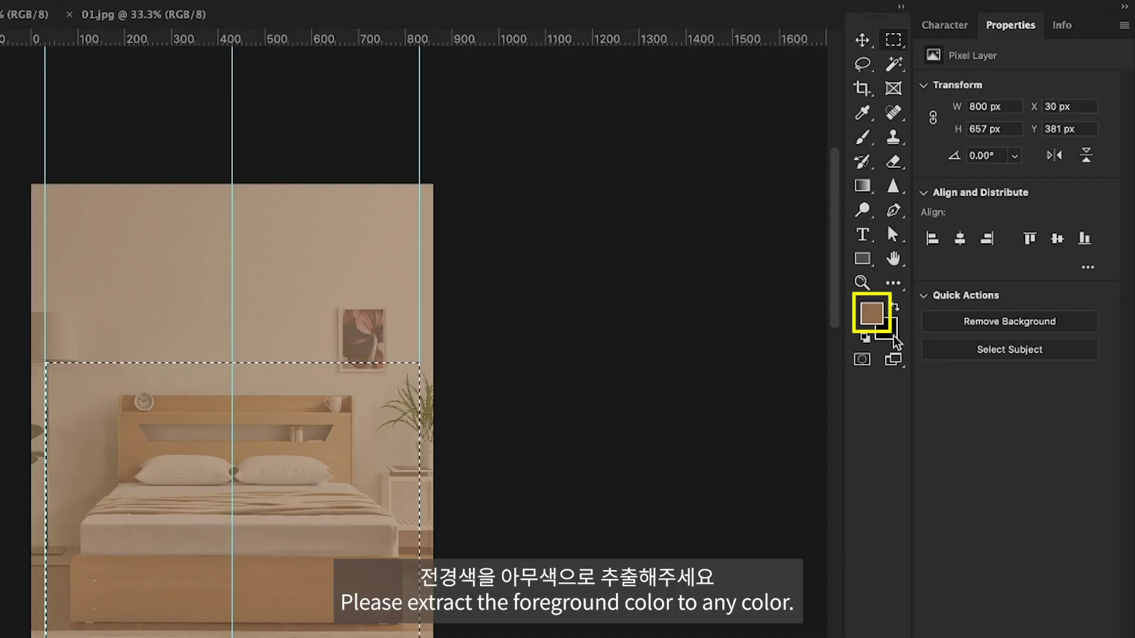
# - Set the foreground color to orange fc7f10, fill the selected rectangle on the 인트로 사진 layer with it and deselect
pyautogui.click(869, 316)
pyautogui.moveTo(791, 305); pyautogui.dragTo(847, 286)
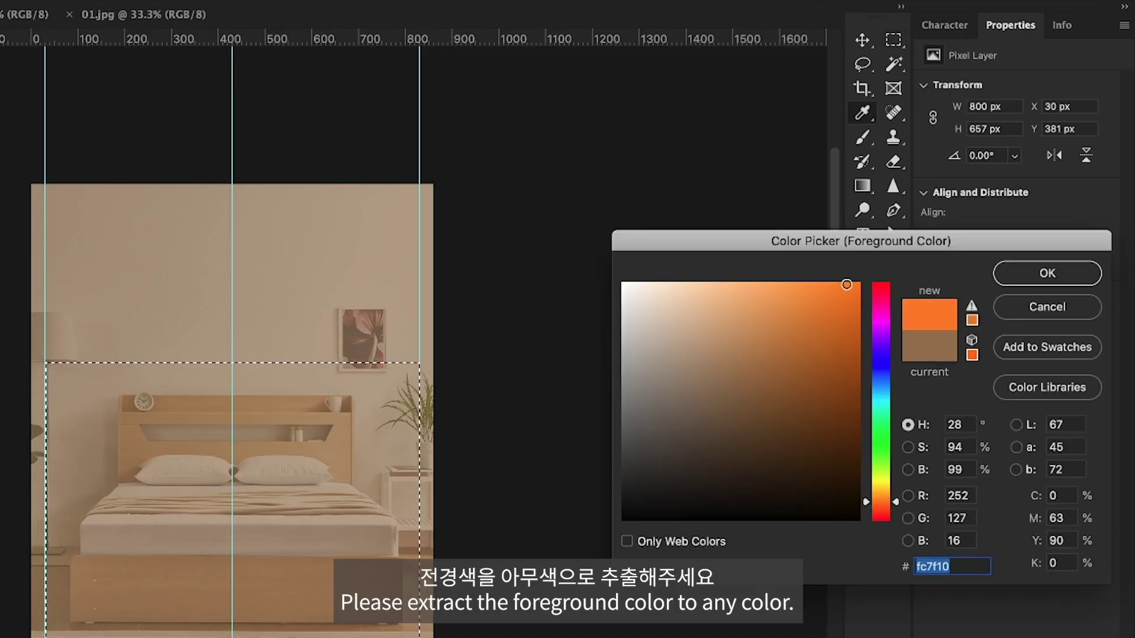
pyautogui.click(1052, 274)
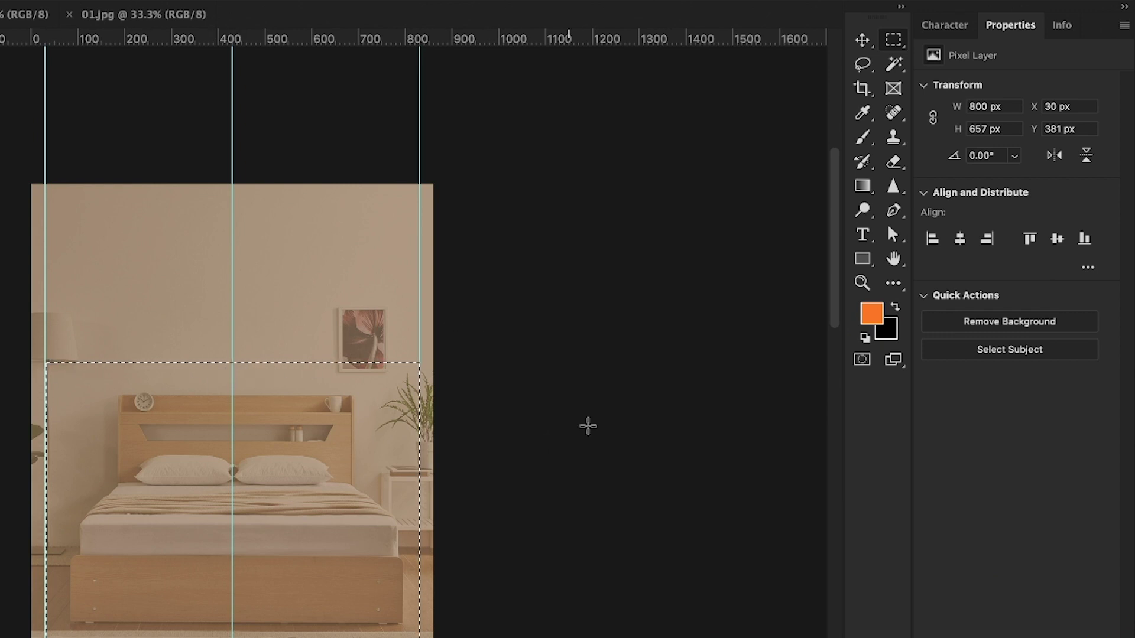
pyautogui.hotkey('alt', 'Delete')
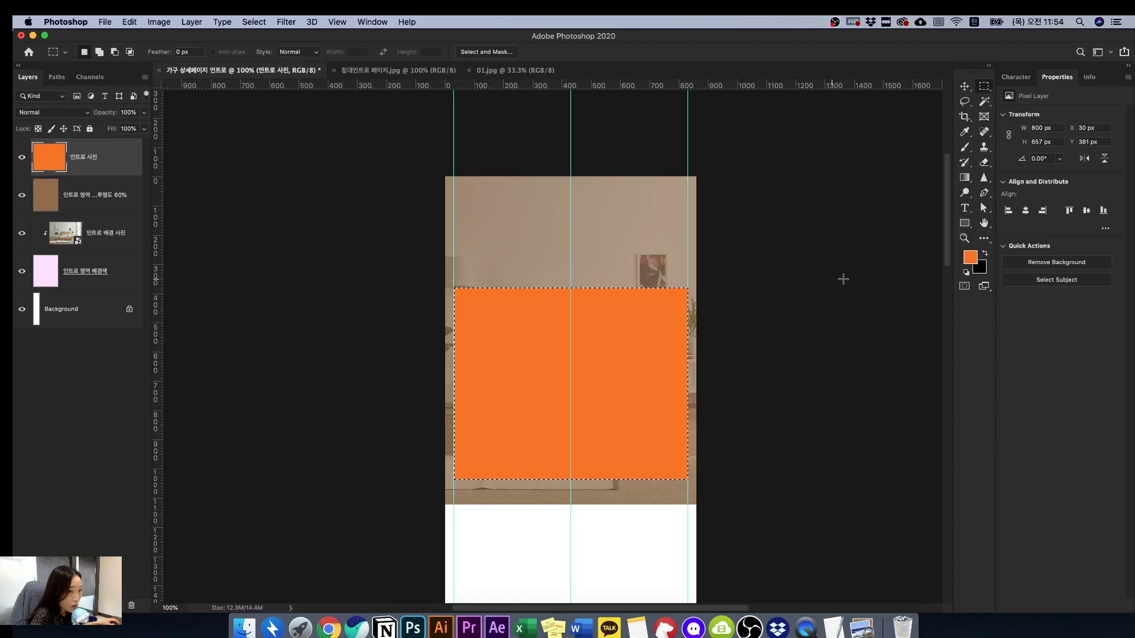
pyautogui.press('super+d')
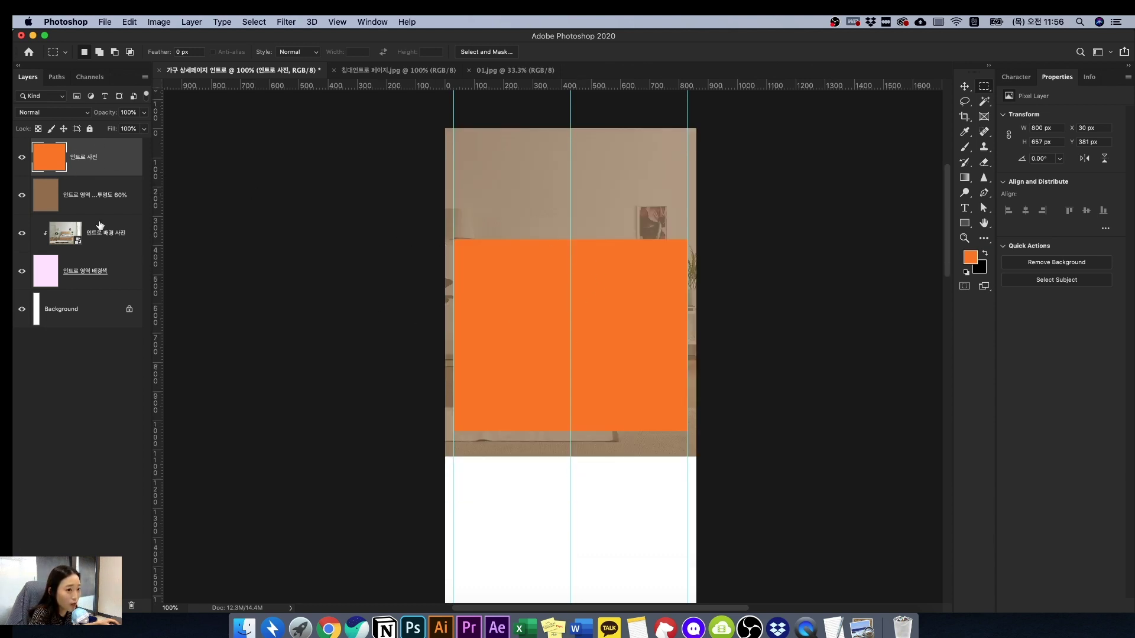
# - Examine the two halves of the split bed photo in the reference 침대인트로 페이지.jpg
pyautogui.hotkey('ctrl', 'Tab')
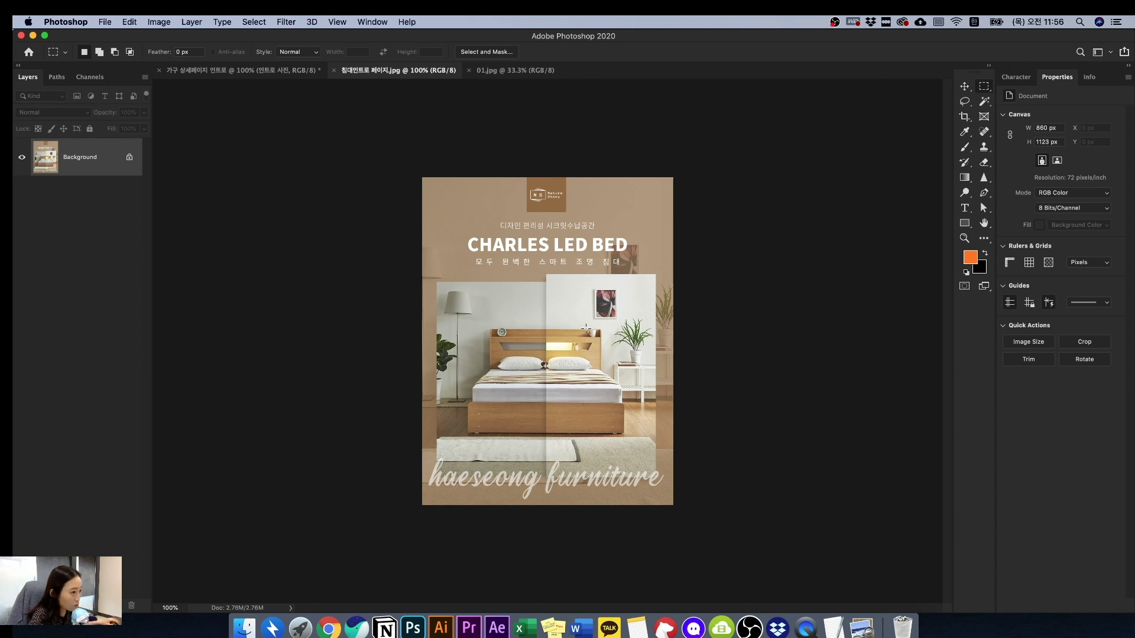
pyautogui.moveTo(475, 321); pyautogui.dragTo(543, 401)
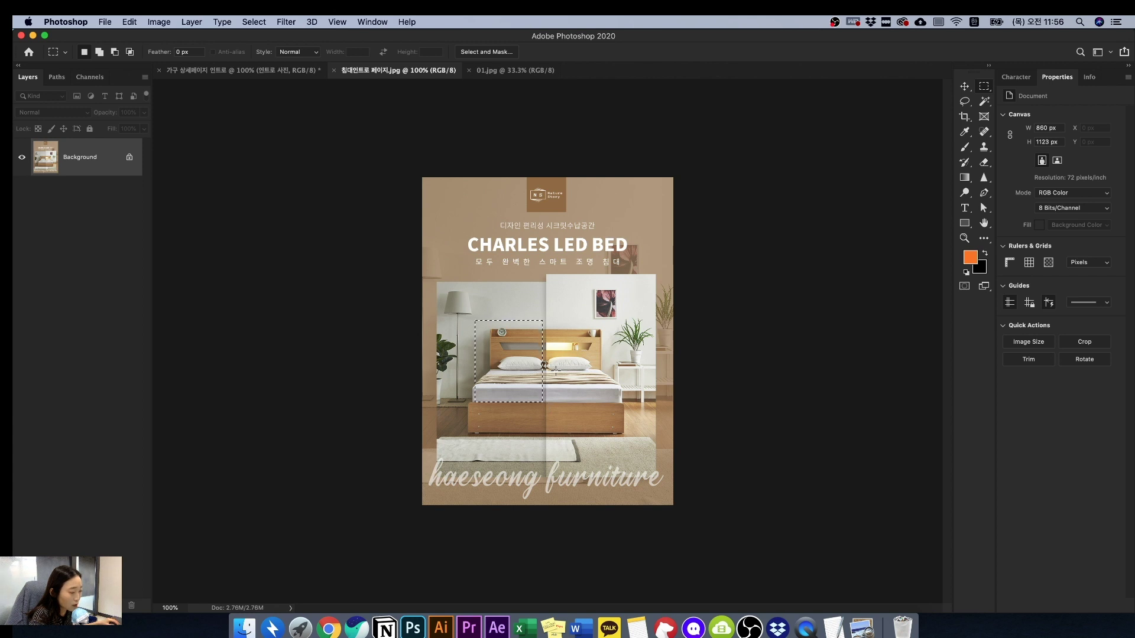
pyautogui.moveTo(552, 326); pyautogui.dragTo(607, 383)
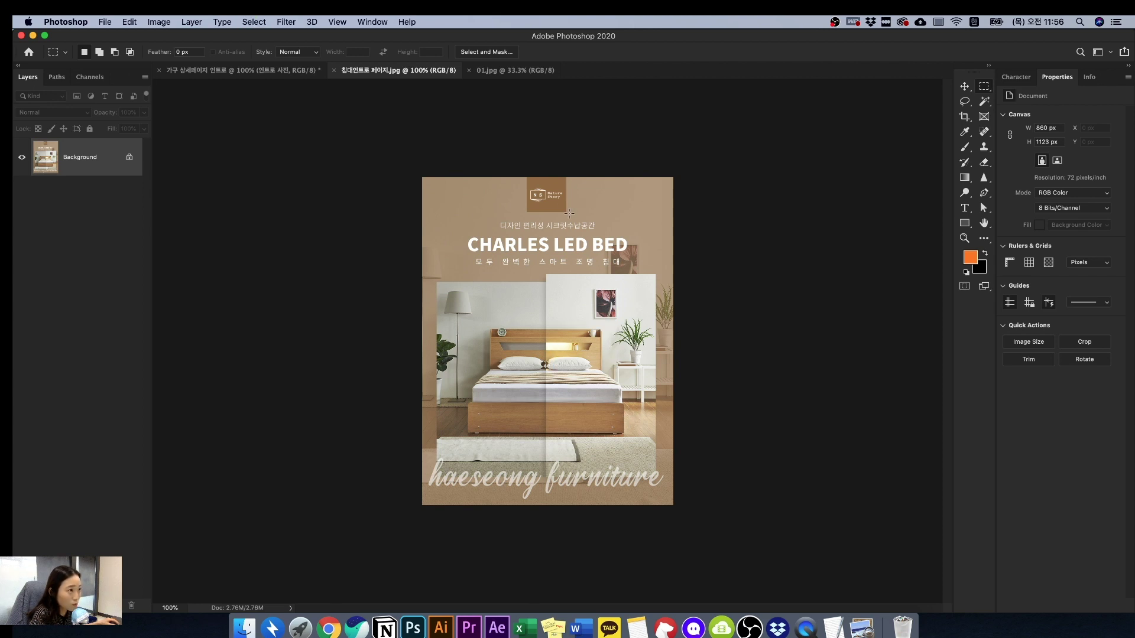
# - Copy the entire 01.jpg photo and paste it as a new layer into the 가구 상세페이지 인트로 document
pyautogui.click(521, 70)
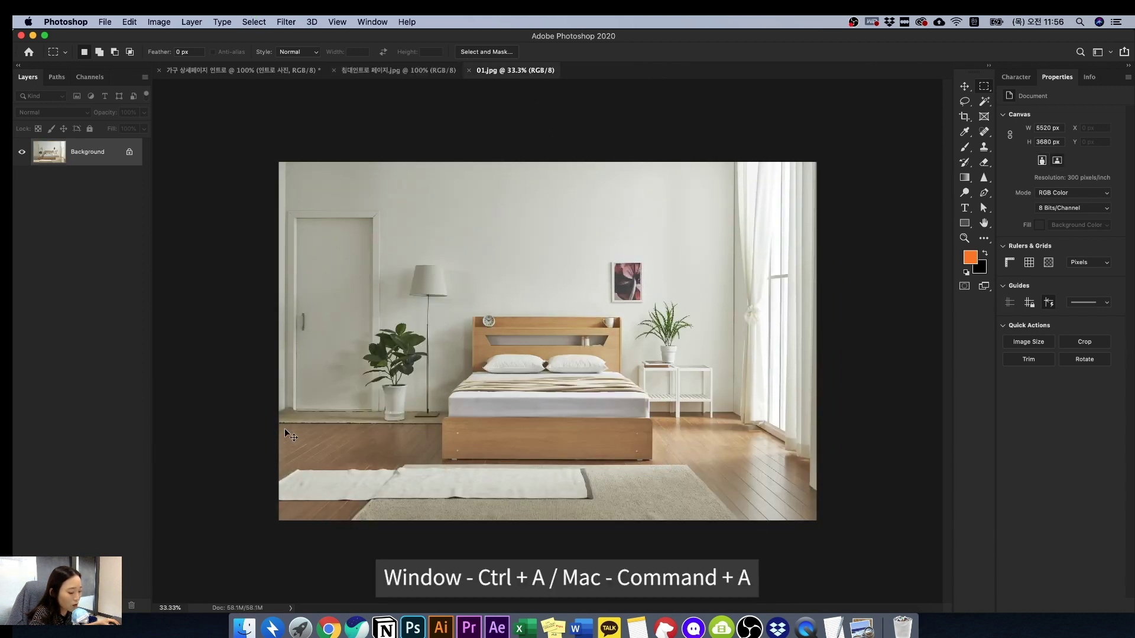
pyautogui.press('super+a')
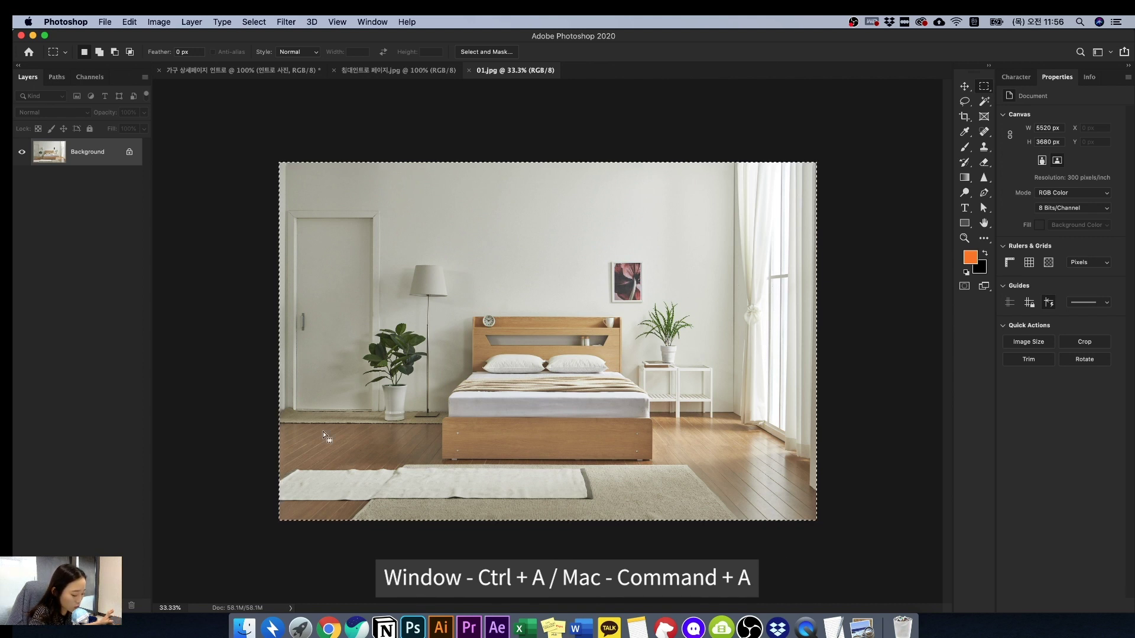
pyautogui.press('super+c')
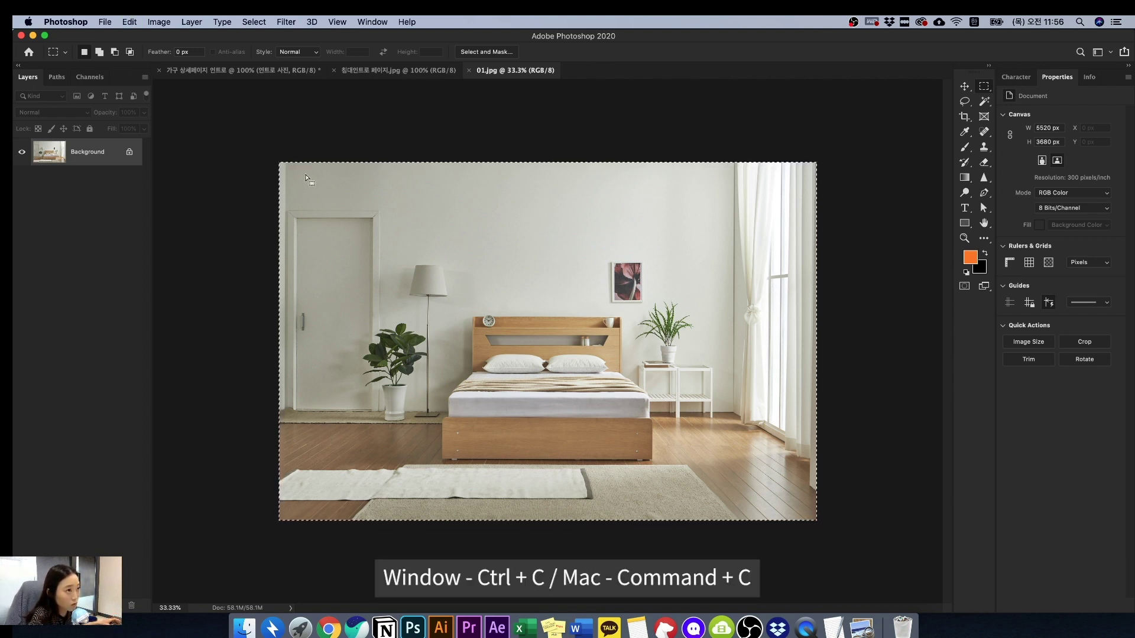
pyautogui.click(242, 70)
pyautogui.press('super+v')
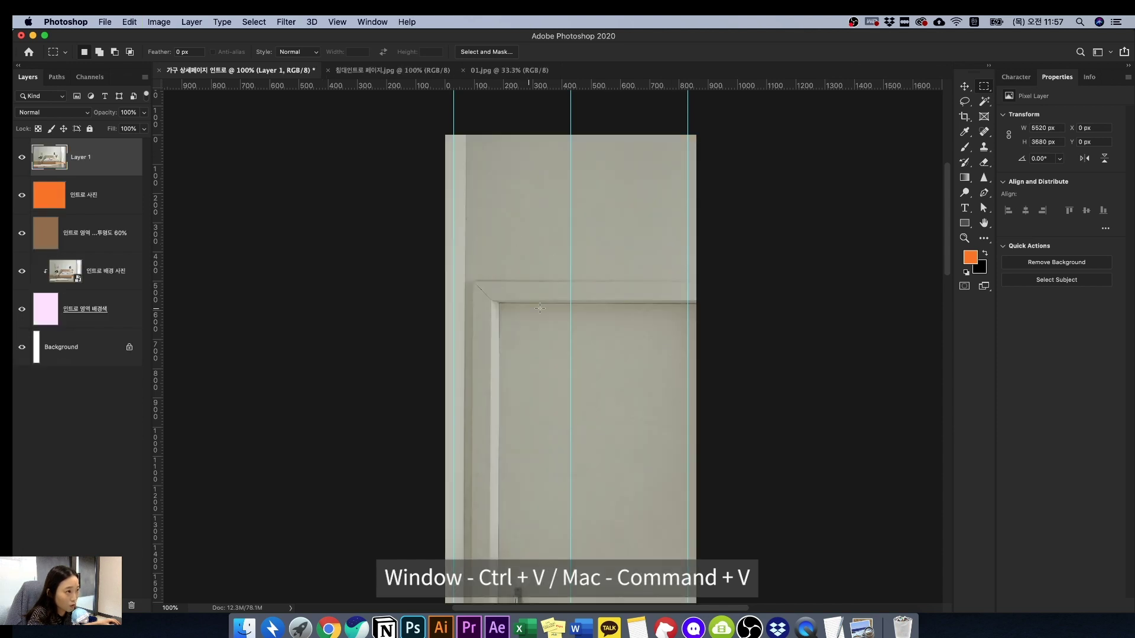
# - Close 01.jpg and open the photo 02.jpg from the 영상 소스 folder
pyautogui.click(512, 71)
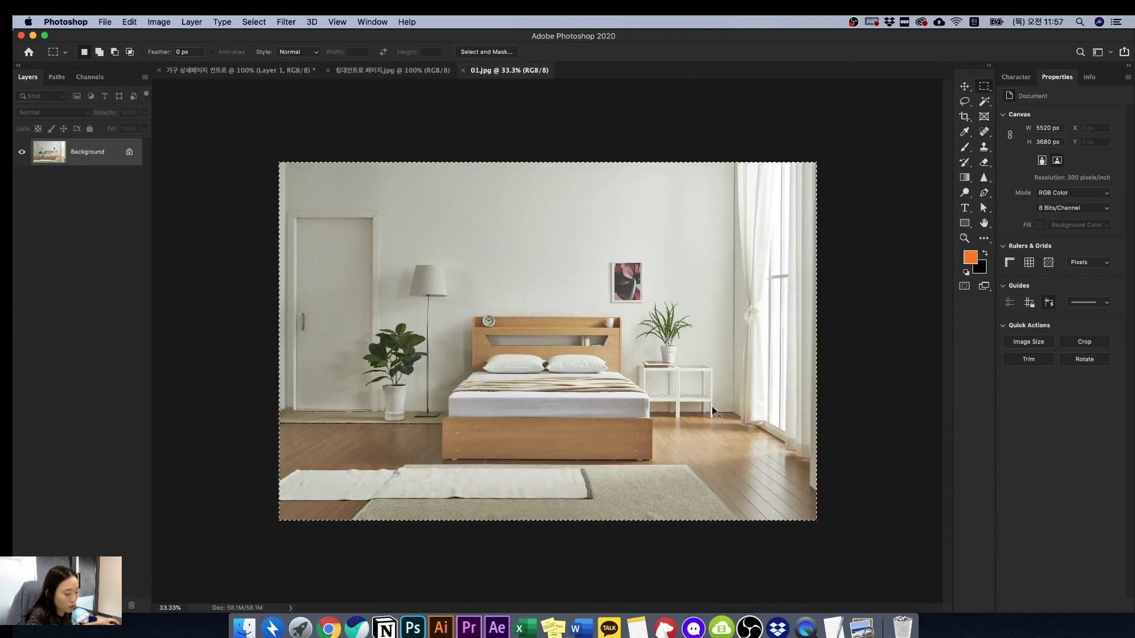
pyautogui.press('super+w')
pyautogui.scroll(-2, 495, 300)
pyautogui.press('super+o')
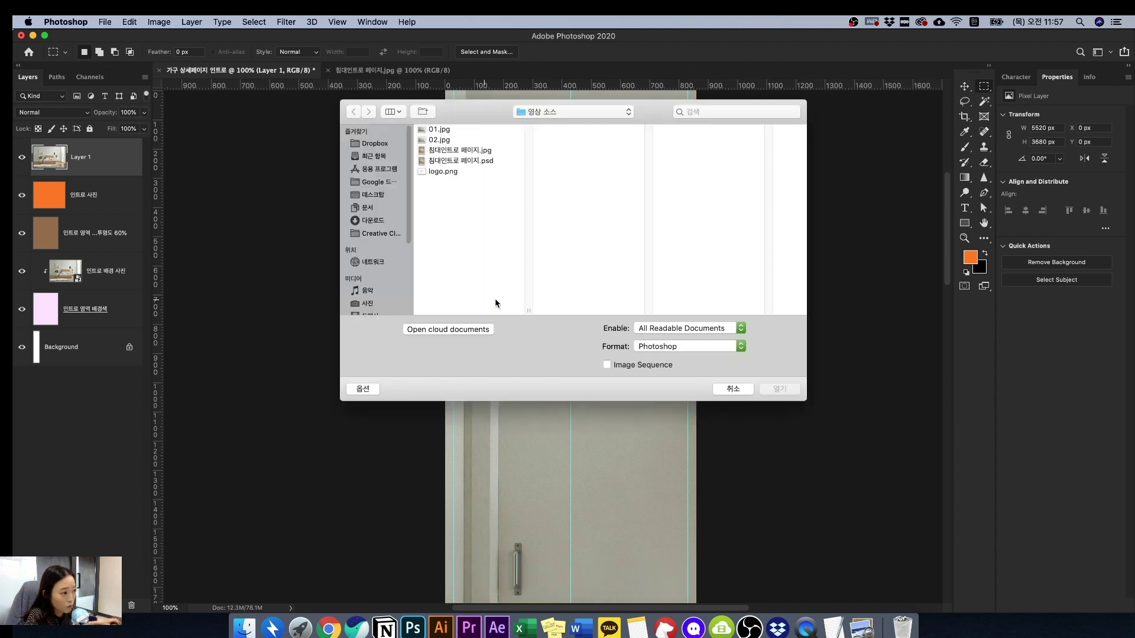
pyautogui.click(436, 140)
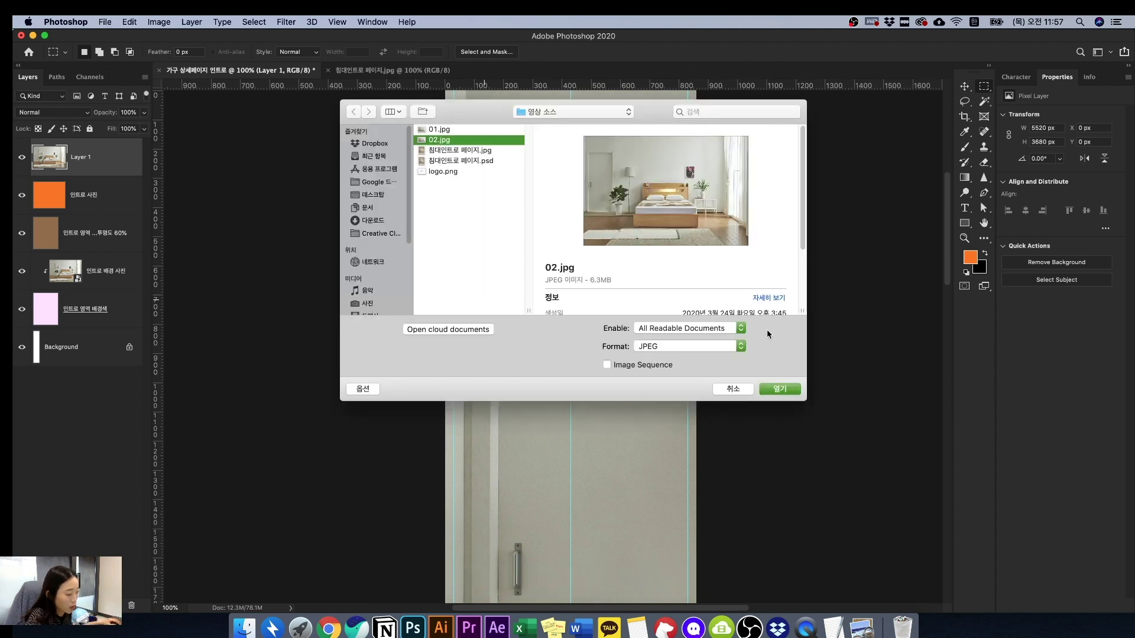
pyautogui.click(772, 386)
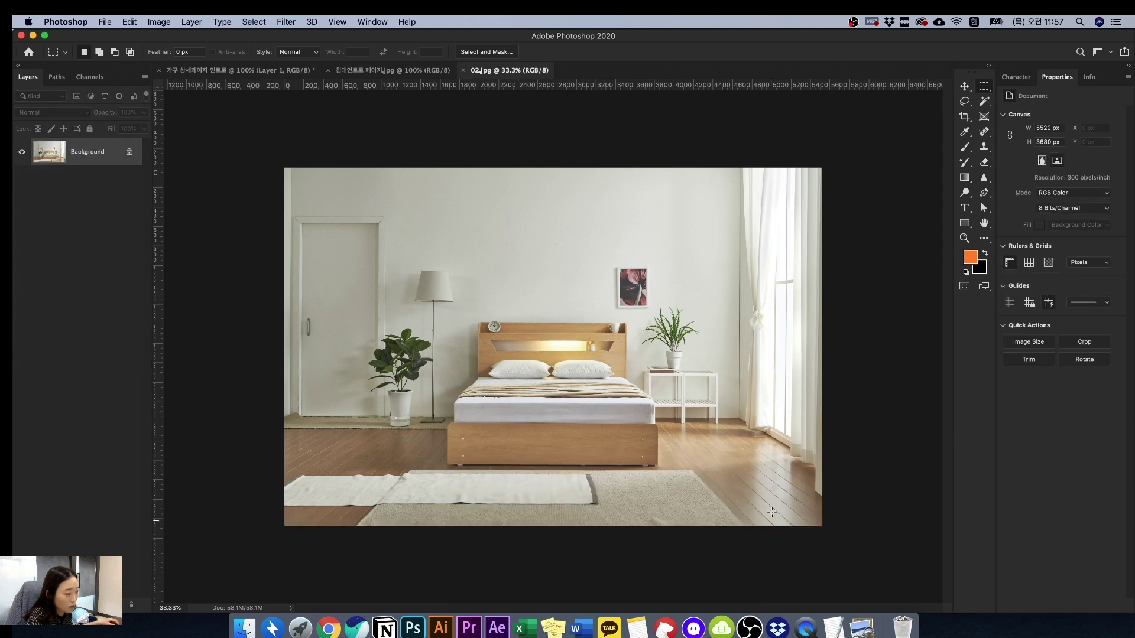
# - Copy the entire 02.jpg photo and paste it as a new layer above Layer 1 in the 가구 상세페이지 인트로 document
pyautogui.press('super+a')
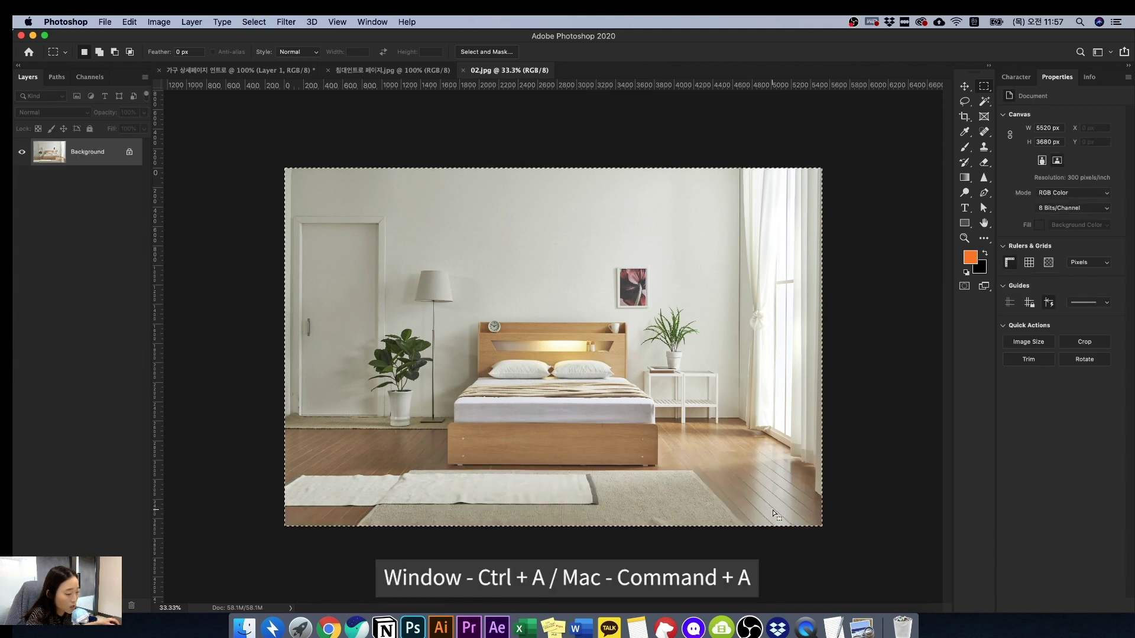
pyautogui.press('super+c')
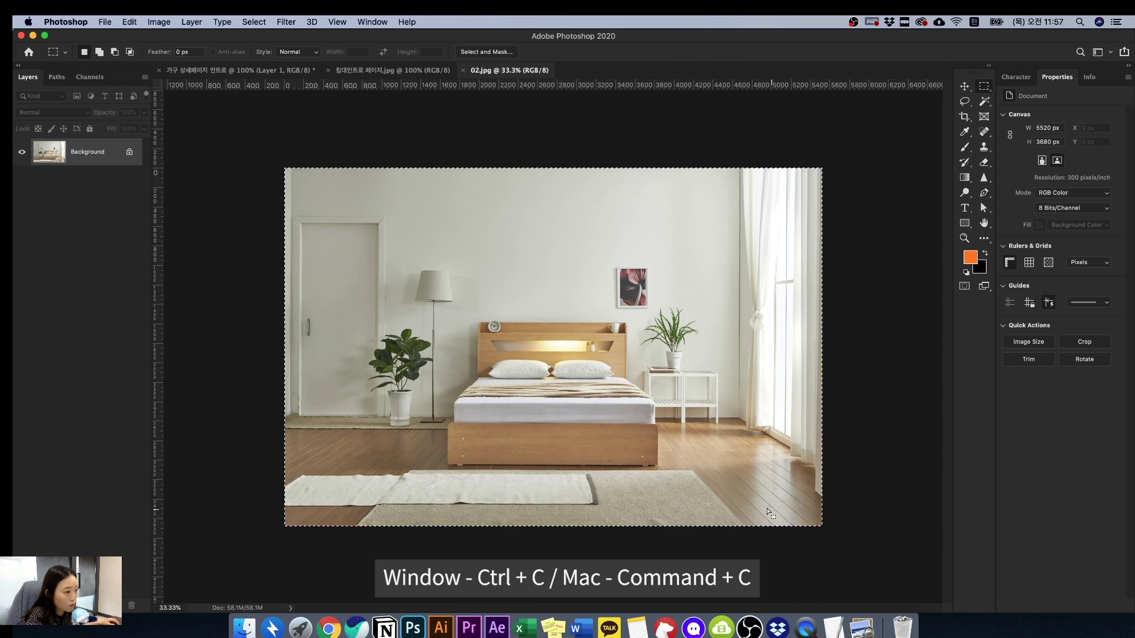
pyautogui.click(236, 69)
pyautogui.press('super+v')
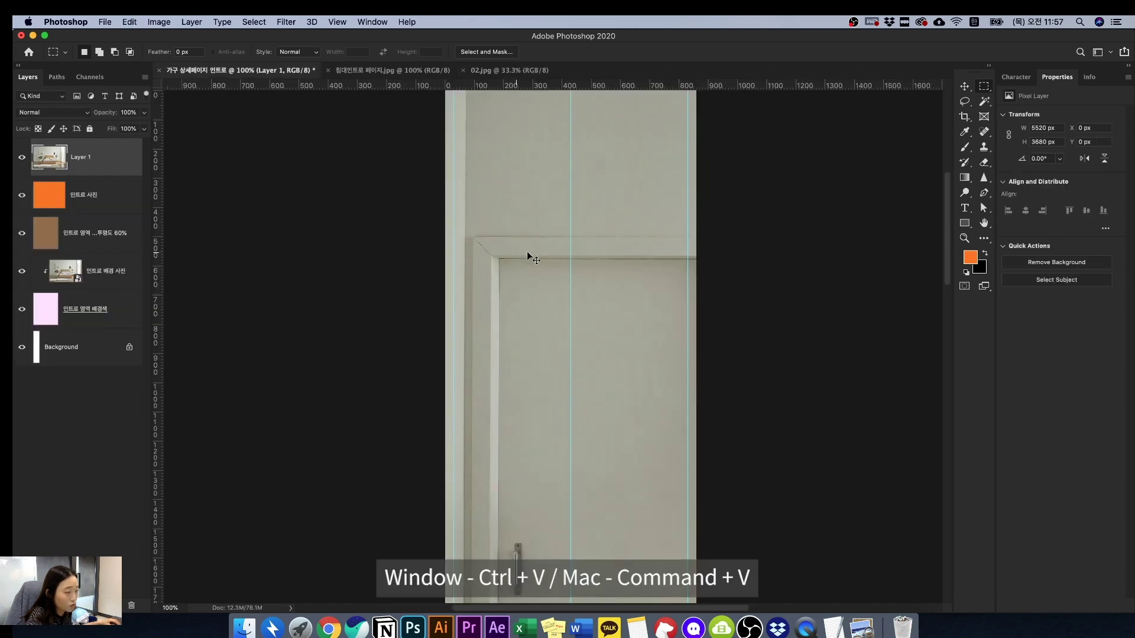
pyautogui.press('super+v')
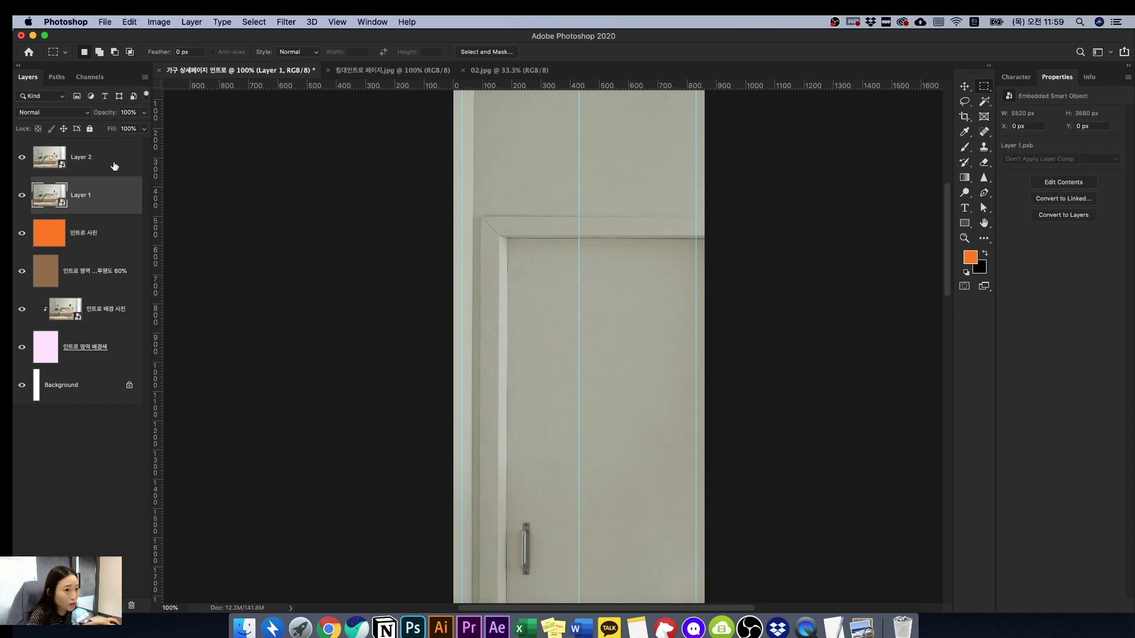
# - Rename Layer 1, the bed photo with its light off, as 조명꺼진 침대
pyautogui.click(114, 166)
pyautogui.click(114, 194)
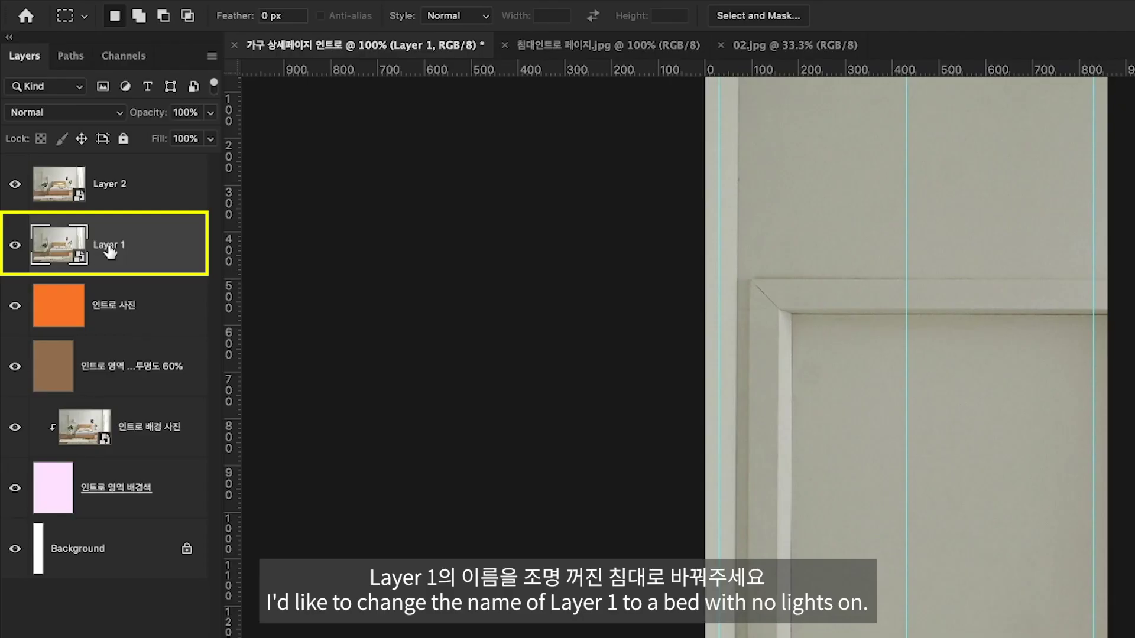
pyautogui.doubleClick(110, 247)
pyautogui.write('조명이')
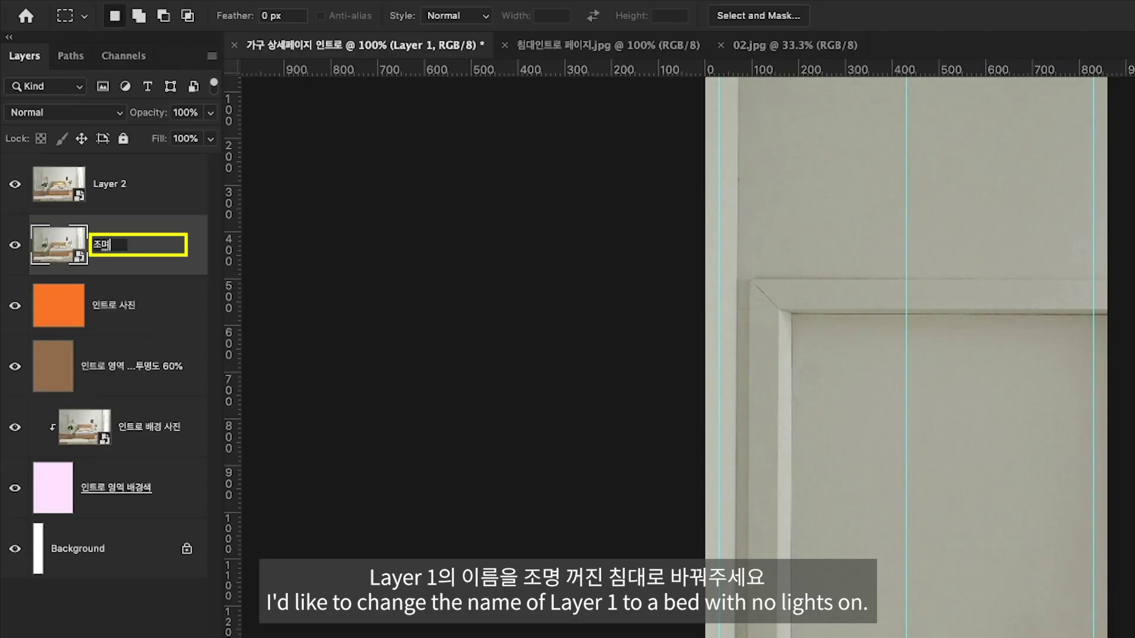
pyautogui.write('꺼진 침대')
# - Rename Layer 2, the bed photo with its light on, as 조명켜진 침대
pyautogui.doubleClick(110, 184)
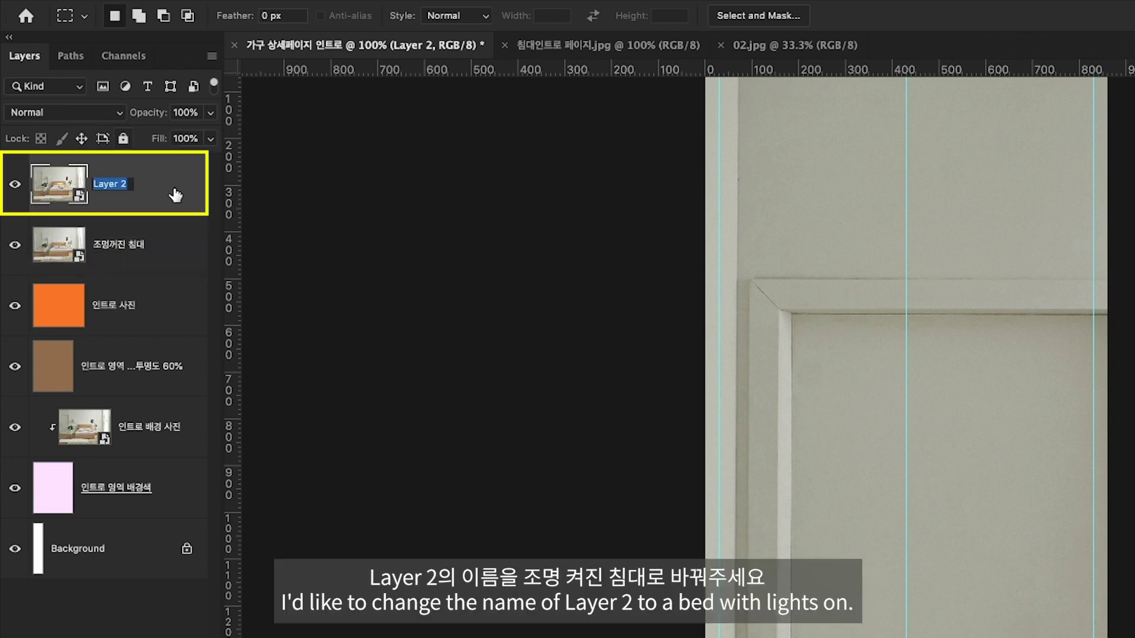
pyautogui.write('조명켜진')
pyautogui.write(' 침대')
pyautogui.press('Return')
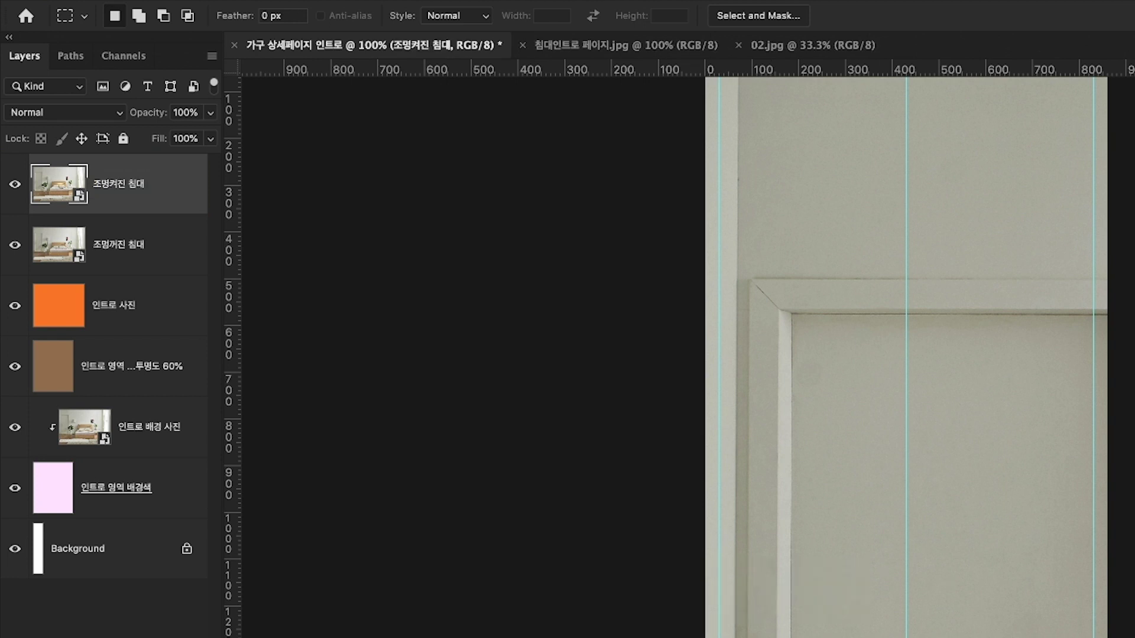
# - Clip both the 조명꺼진 침대 and 조명켜진 침대 layers to the orange 인트로 사진 layer with clipping masks
pyautogui.click(121, 305)
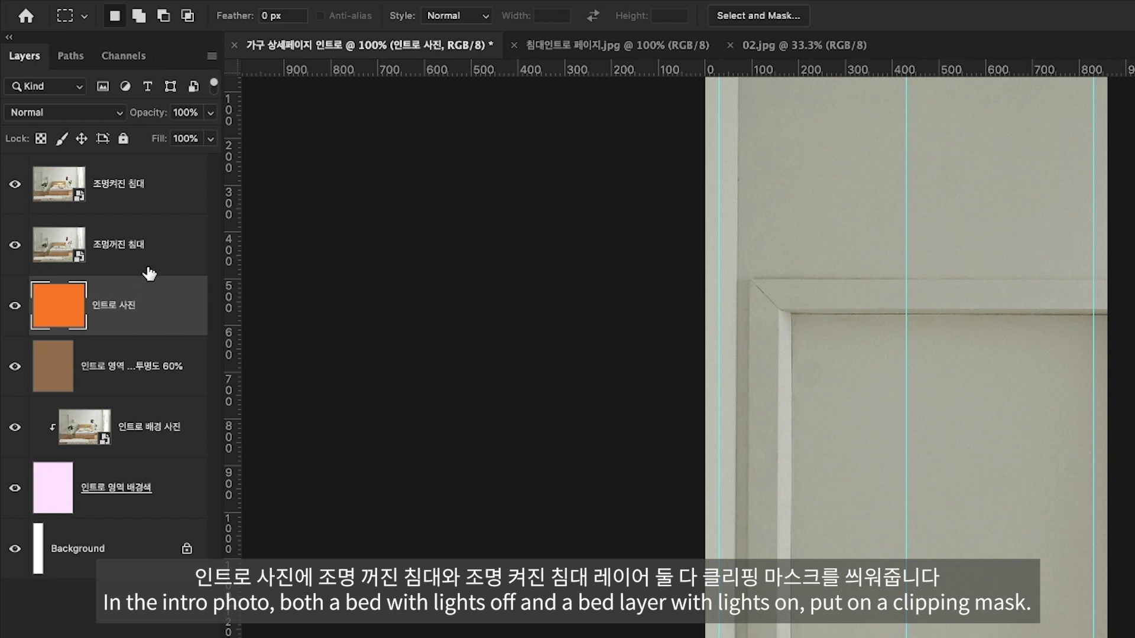
pyautogui.click(97, 251)
pyautogui.click(135, 199)
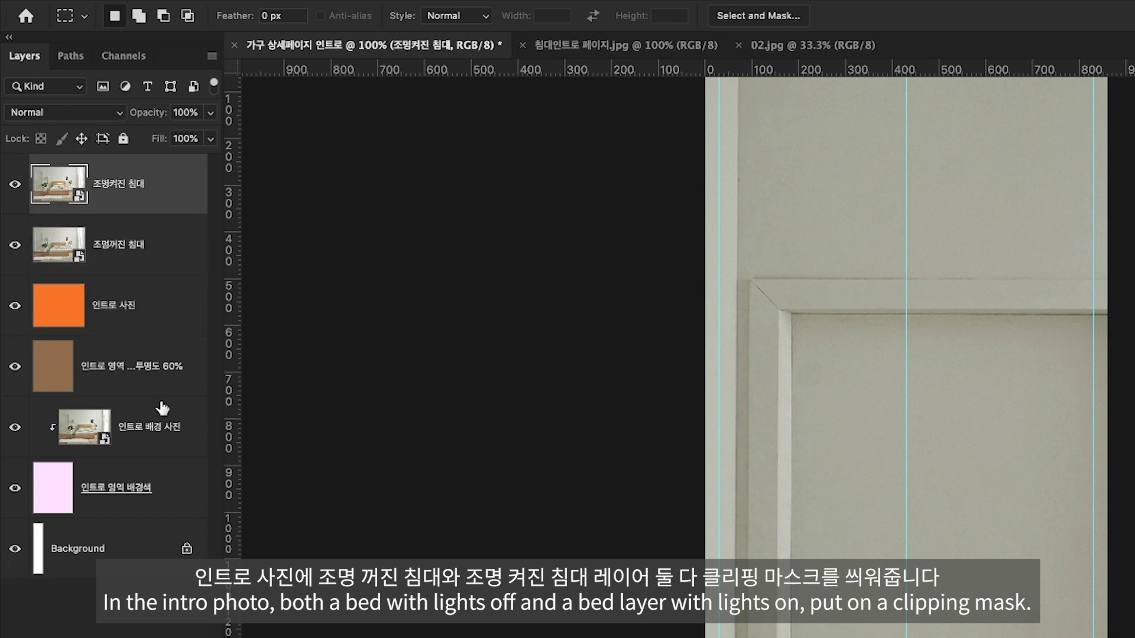
pyautogui.click(191, 324)
pyautogui.click(146, 245)
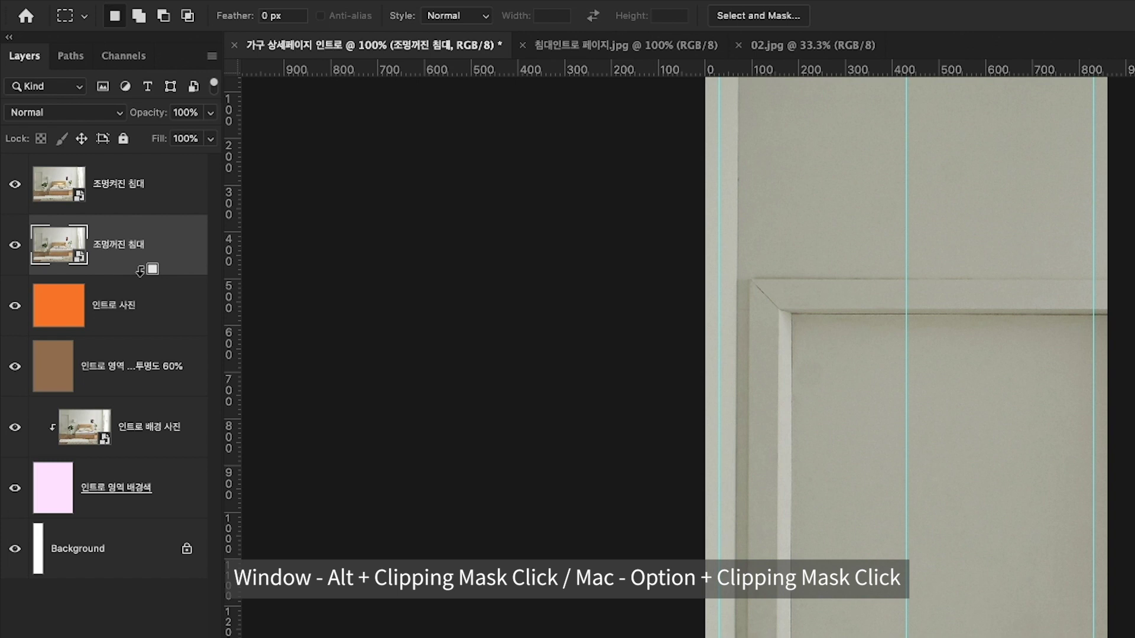
pyautogui.keyDown('alt'); pyautogui.click(140, 271); pyautogui.keyUp('alt')
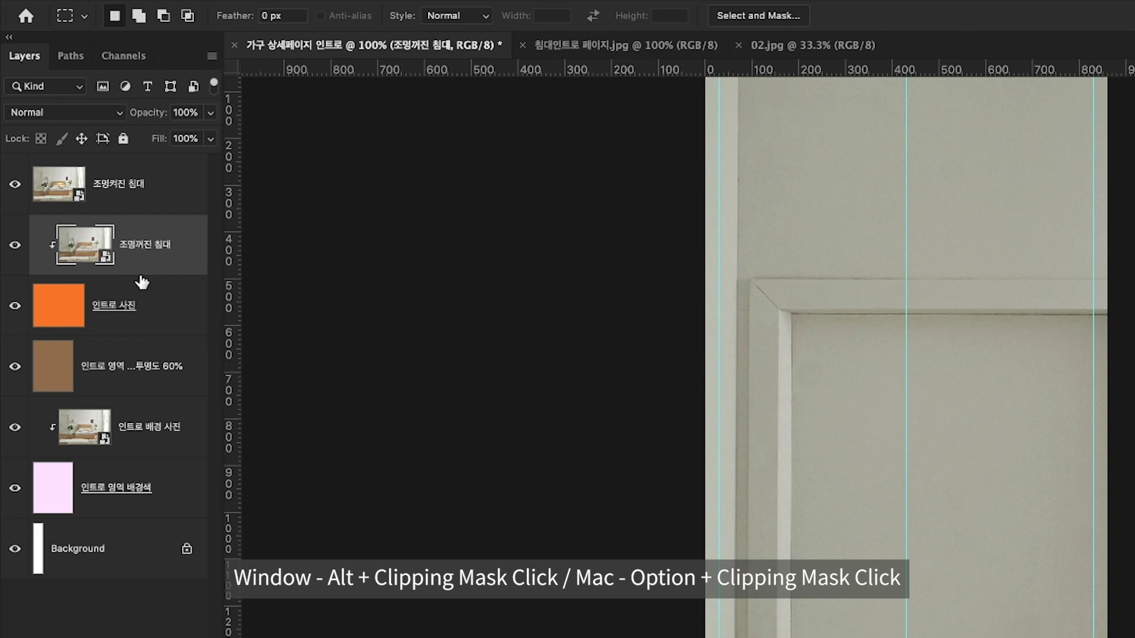
pyautogui.click(164, 210)
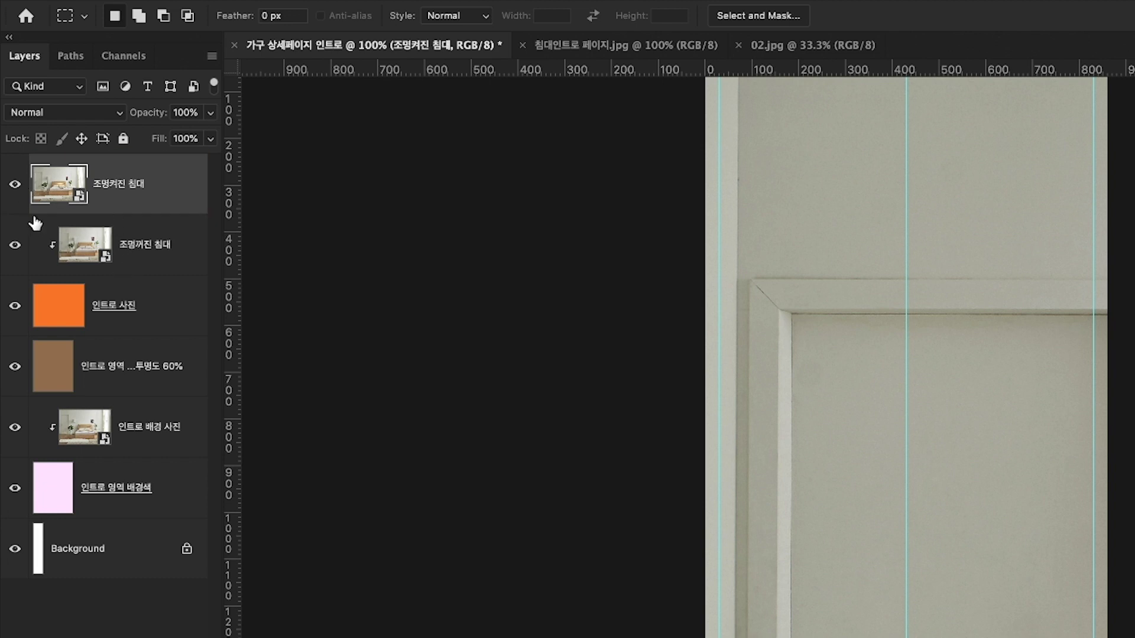
pyautogui.keyDown('alt'); pyautogui.click(134, 212); pyautogui.keyUp('alt')
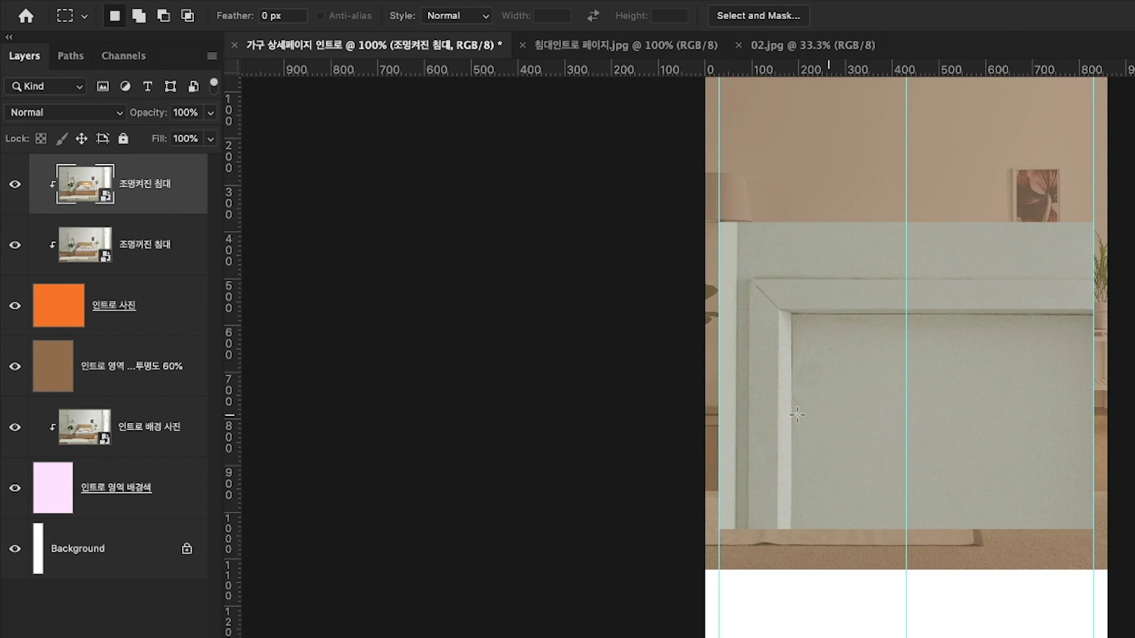
# - Scale both bed photo layers down together to about 1427 x 951 px, with the bed centered over the 인트로 사진 rectangle
pyautogui.keyDown('shift'); pyautogui.click(170, 251); pyautogui.keyUp('shift')
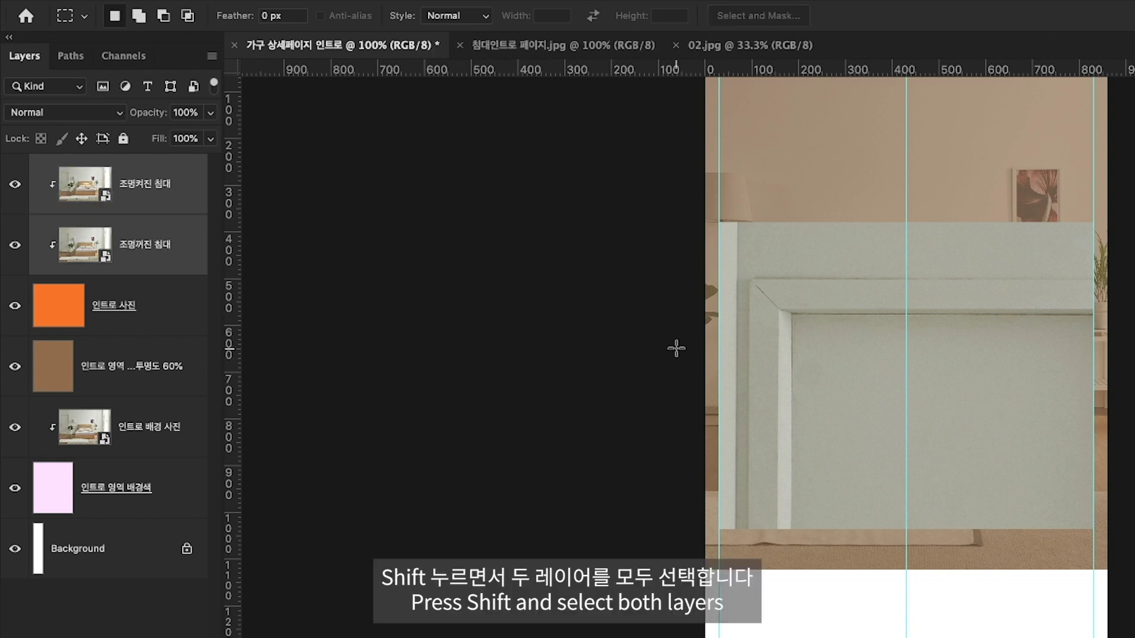
pyautogui.hotkey('ctrl', '-')
pyautogui.hotkey('ctrl', '-')
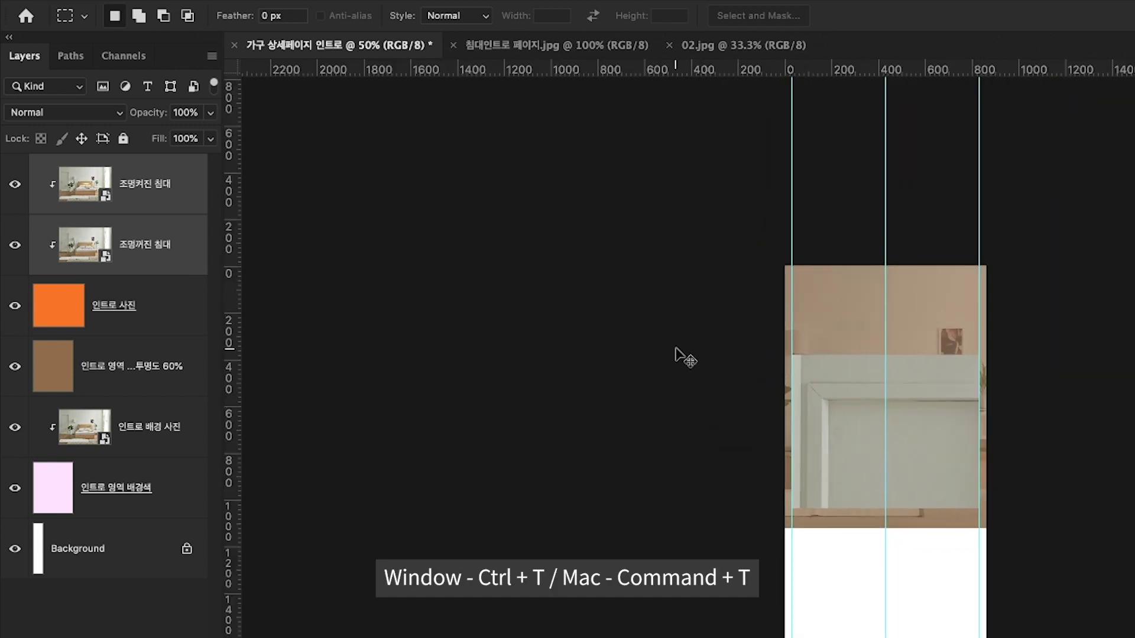
pyautogui.hotkey('ctrl', 't')
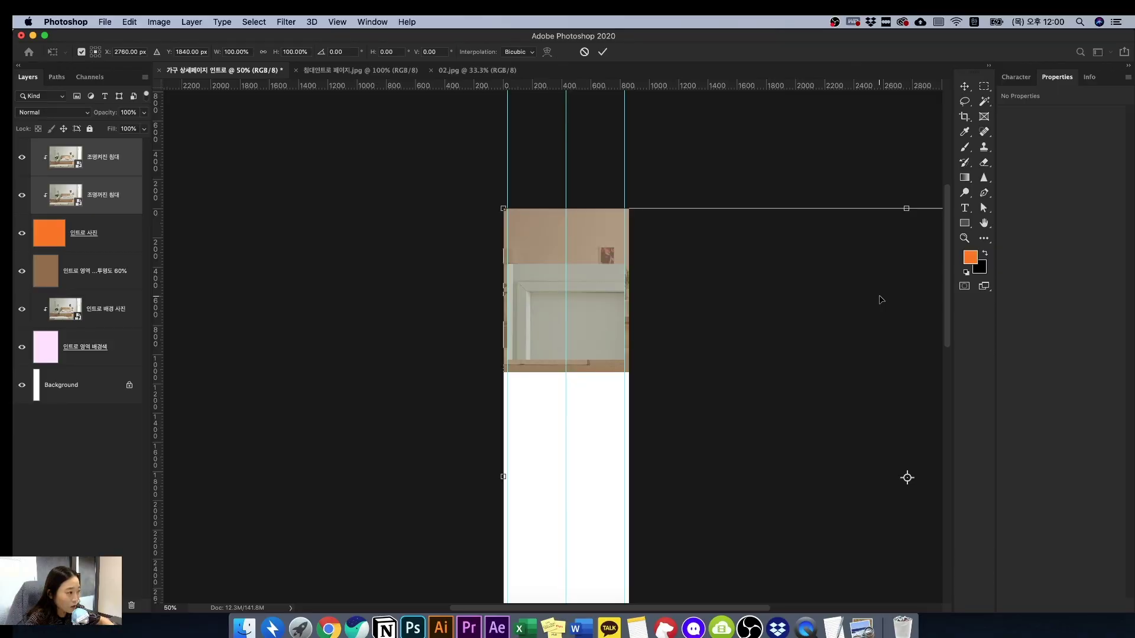
pyautogui.hotkey('ctrl', '-')
pyautogui.hotkey('ctrl', '-')
pyautogui.hotkey('ctrl', '-')
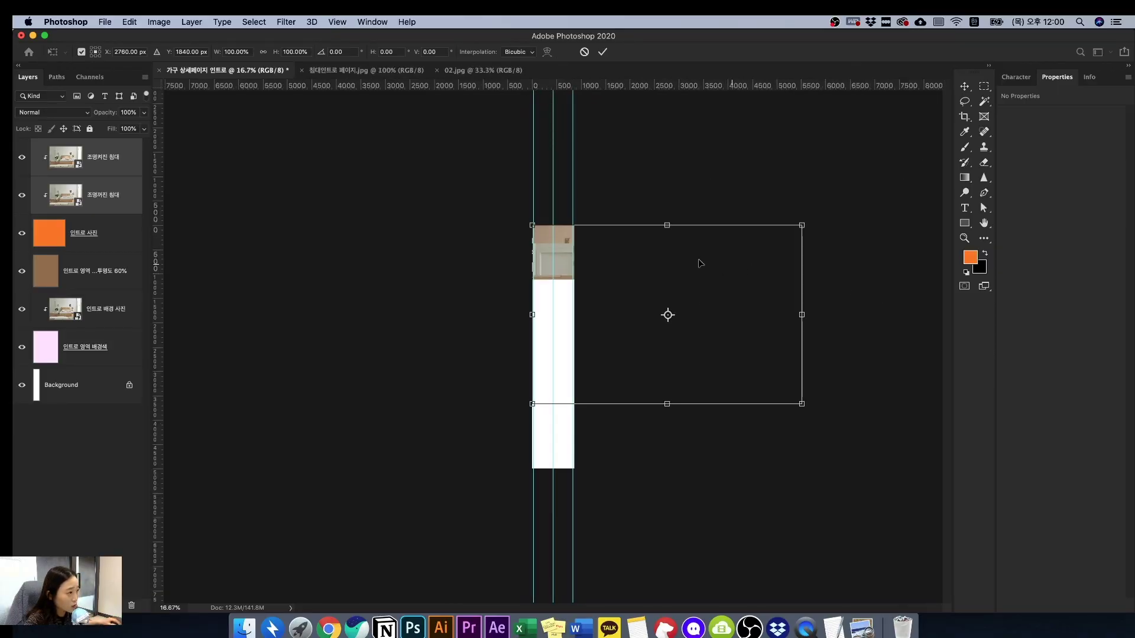
pyautogui.moveTo(705, 268); pyautogui.dragTo(657, 234)
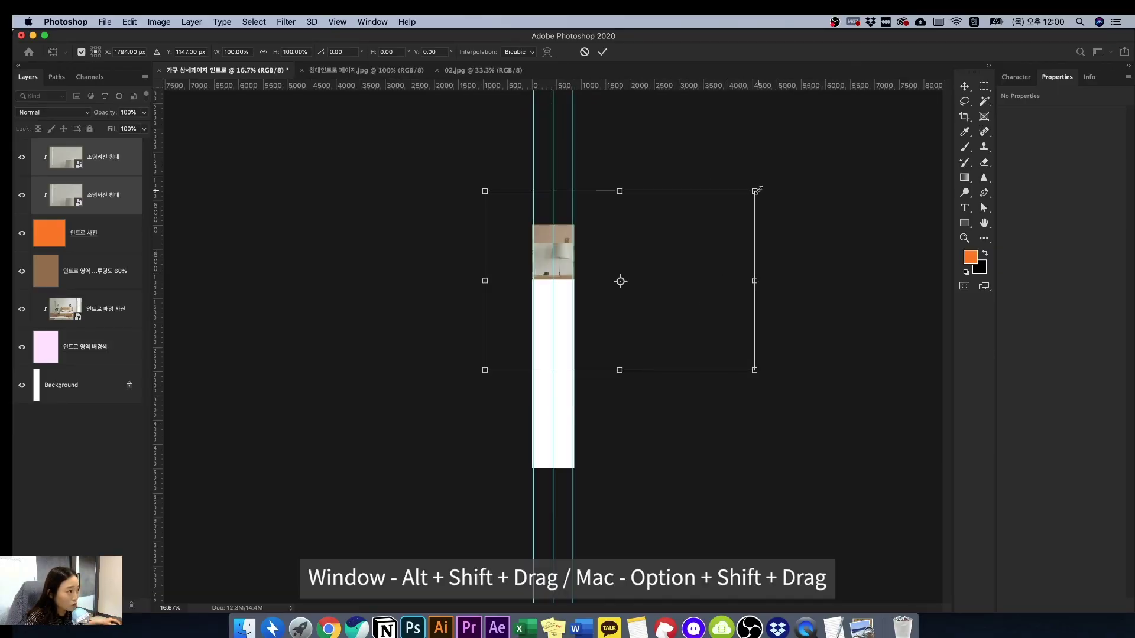
pyautogui.moveTo(750, 200); pyautogui.dragTo(586, 235)
pyautogui.press('super+equal')
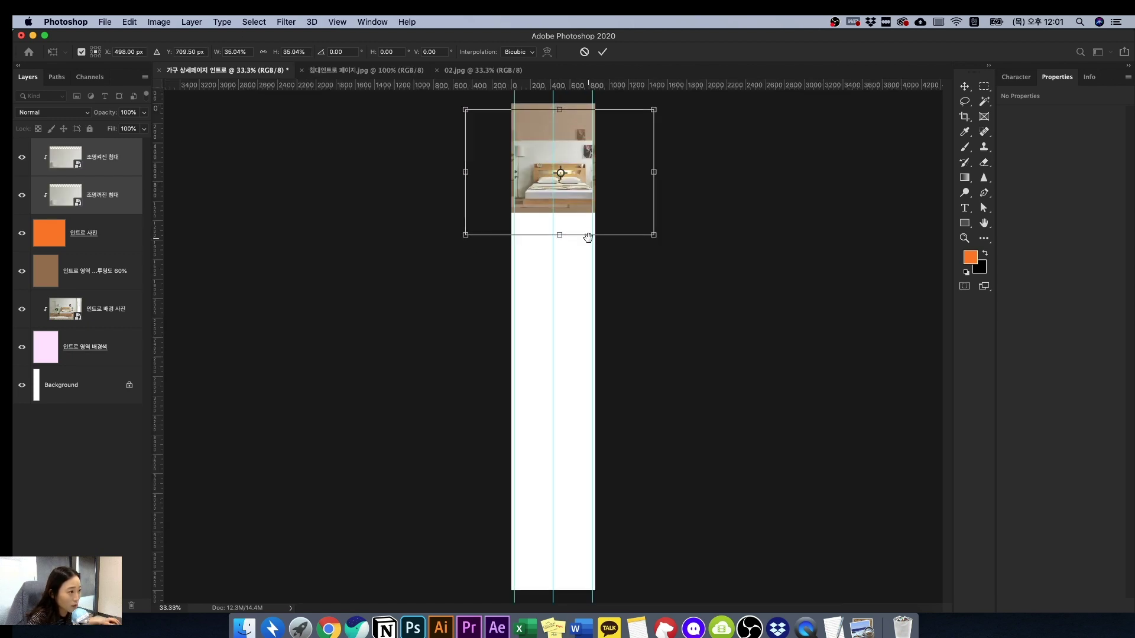
pyautogui.press('super+equal')
pyautogui.scroll(6, 563, 325)
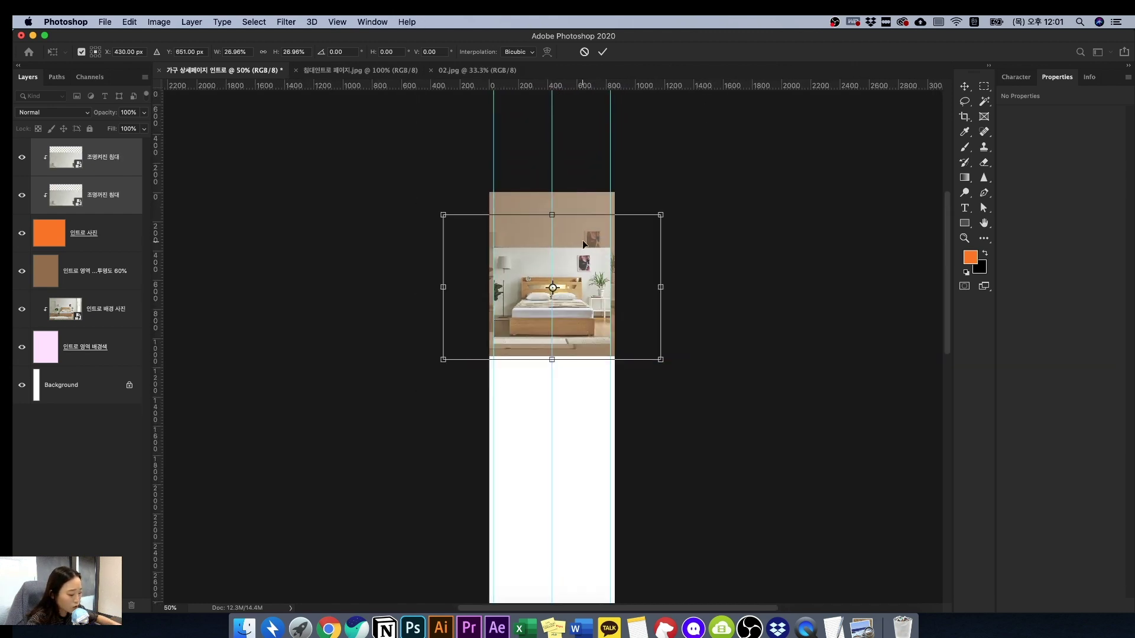
# - Nudge both bed photos slightly left and up to about X -286 px, Y 166 px and apply the transform
pyautogui.press('super+equal')
pyautogui.press('Left')
pyautogui.press('Left')
pyautogui.press('Up')
pyautogui.press('Up')
pyautogui.press('Up')
pyautogui.press('Up')
pyautogui.press('Up')
pyautogui.press('Up')
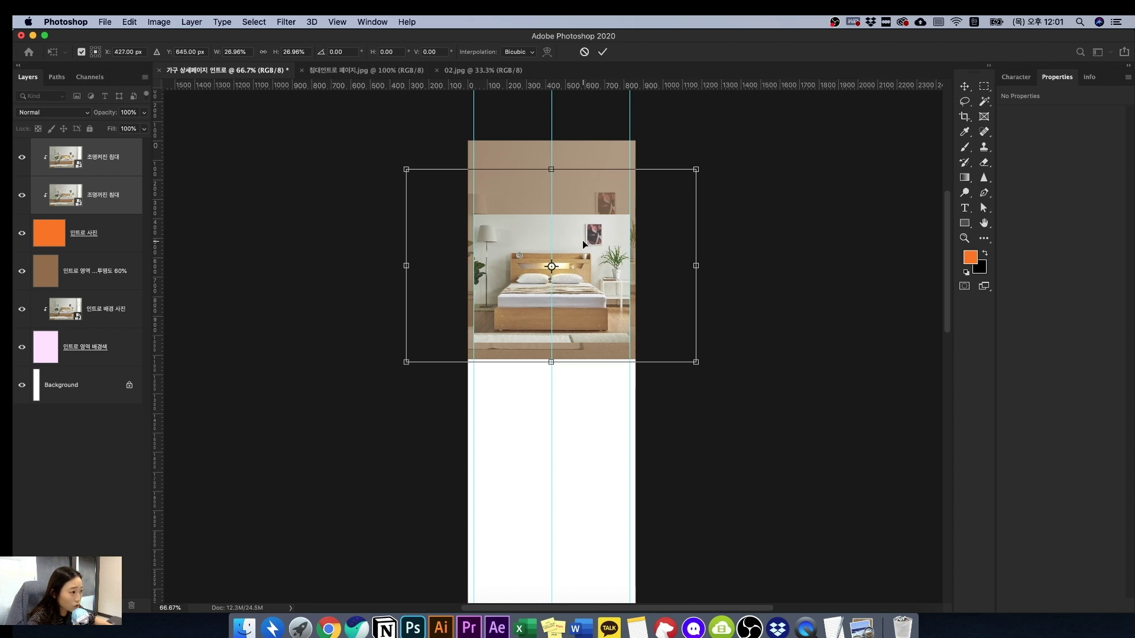
pyautogui.press('Up')
pyautogui.press('Up')
pyautogui.press('Up')
pyautogui.press('Right')
pyautogui.press('Return')
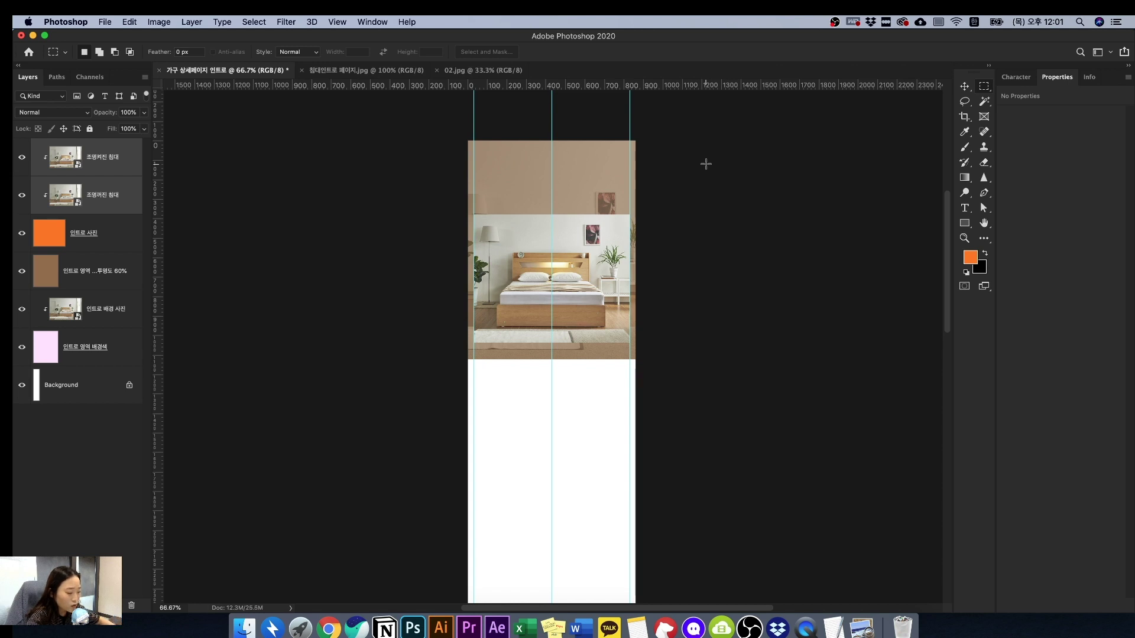
# - Hide the guides and check the framed bed photo at 100% zoom
pyautogui.press('super+1')
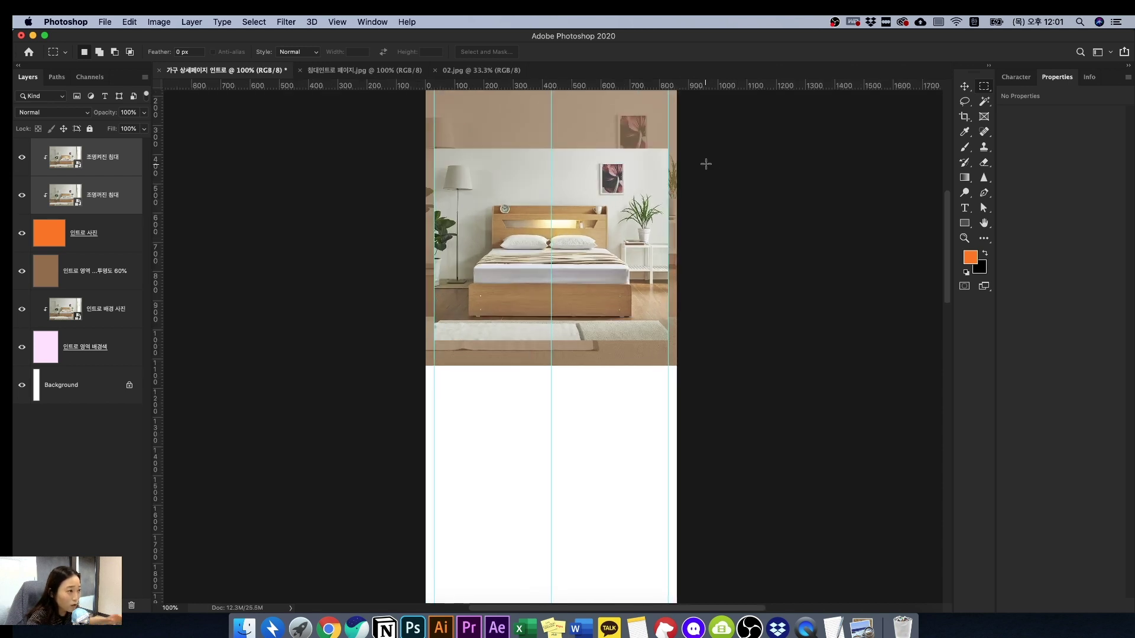
pyautogui.press('super+semicolon')
pyautogui.scroll(2, 689, 236)
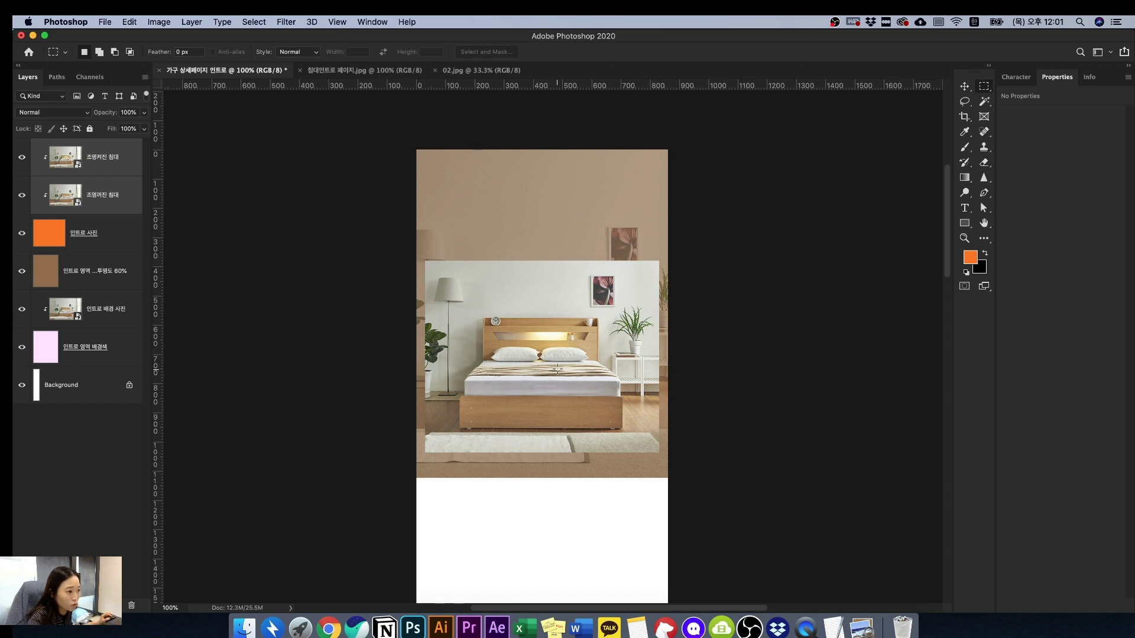
# - Move the 조명꺼진 침대 photo to about X -151 px, Y 173 px and check the 침대인트로 페이지.jpg reference
pyautogui.click(90, 189)
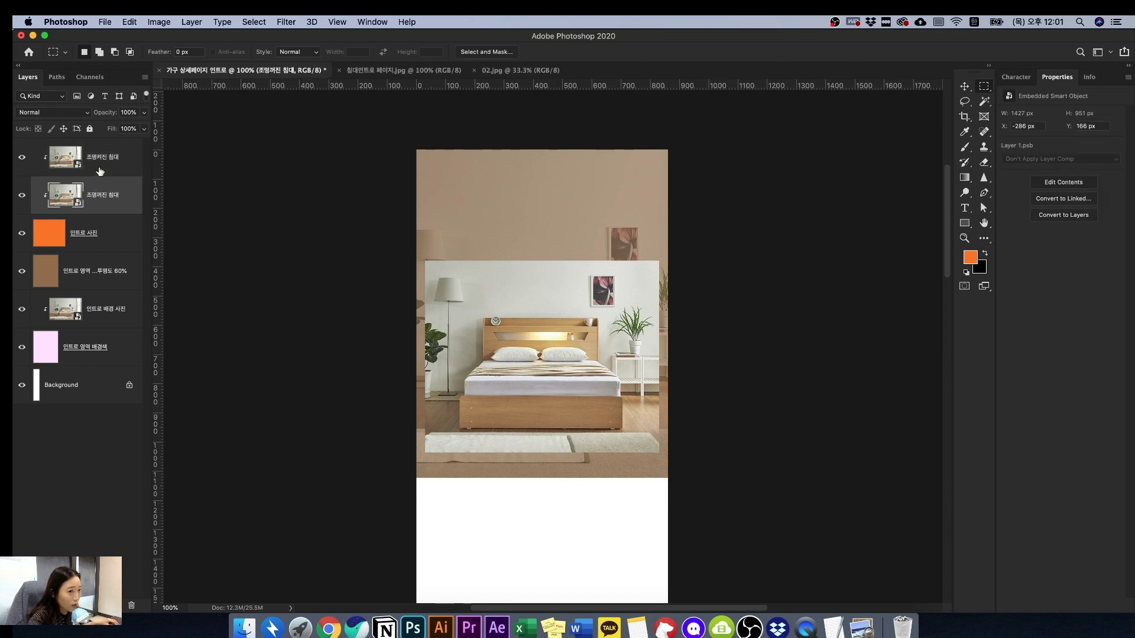
pyautogui.press('v')
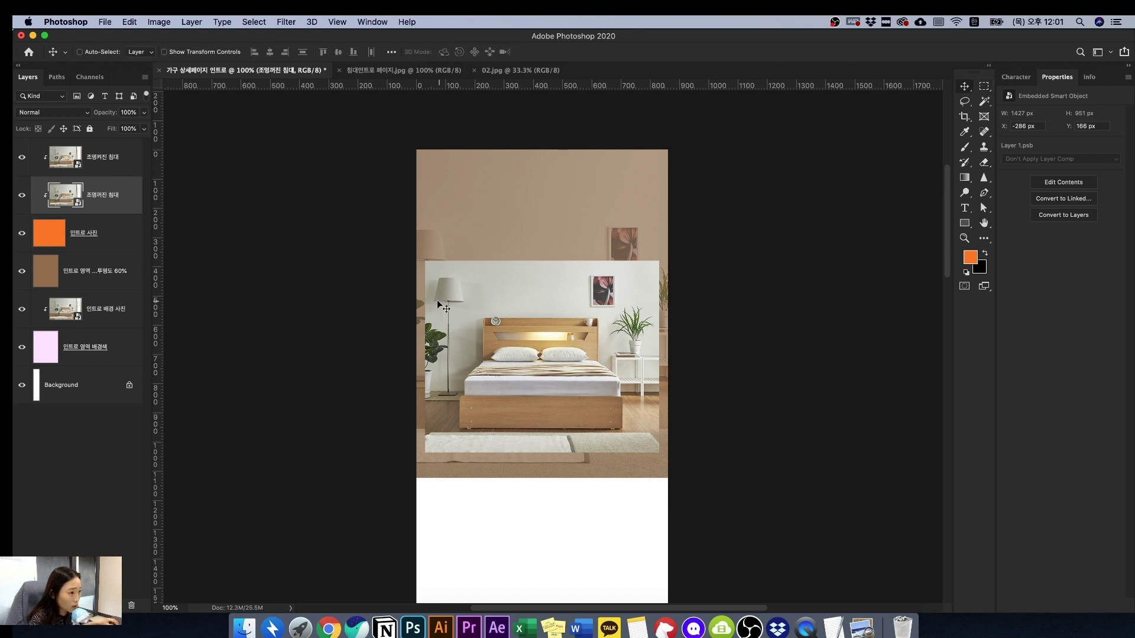
pyautogui.moveTo(437, 304); pyautogui.dragTo(477, 307)
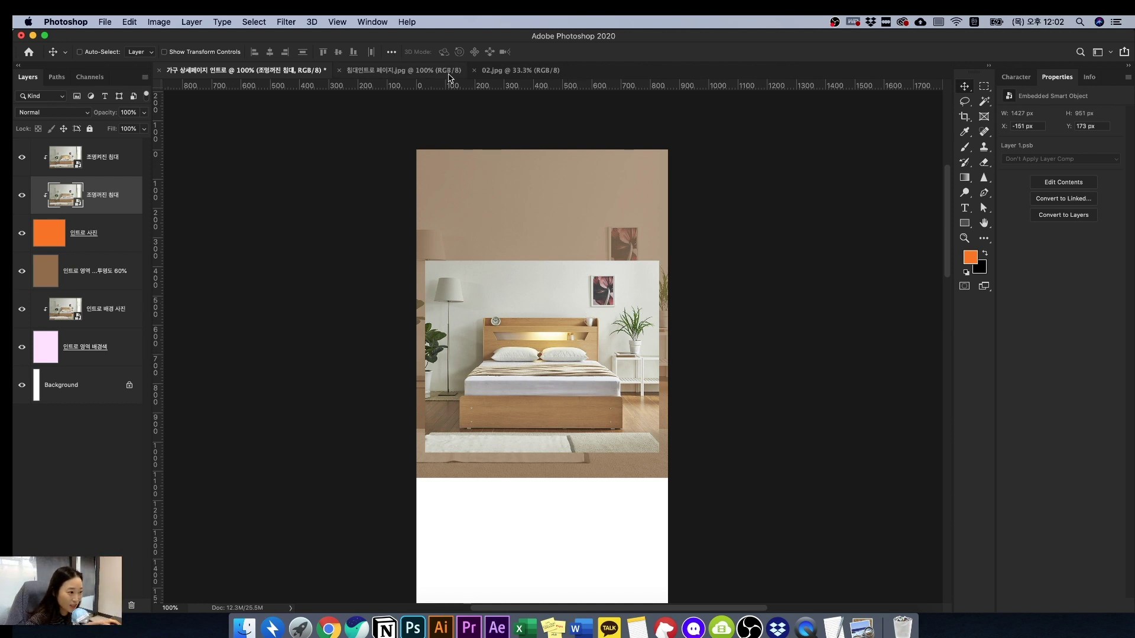
pyautogui.hotkey('ctrl', 'Tab')
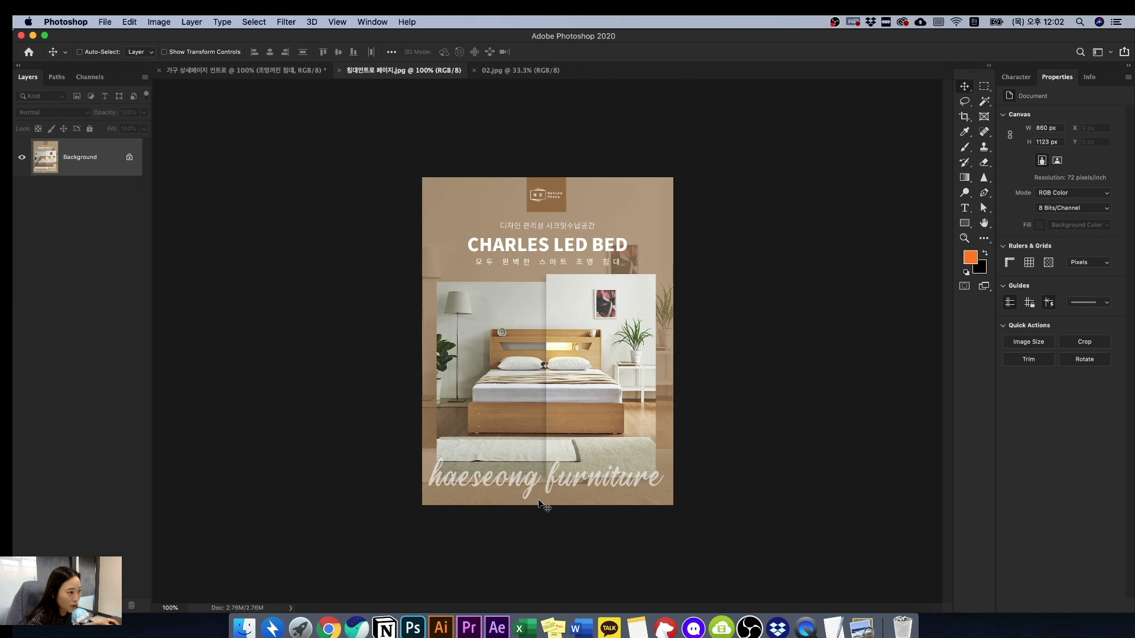
pyautogui.click(286, 71)
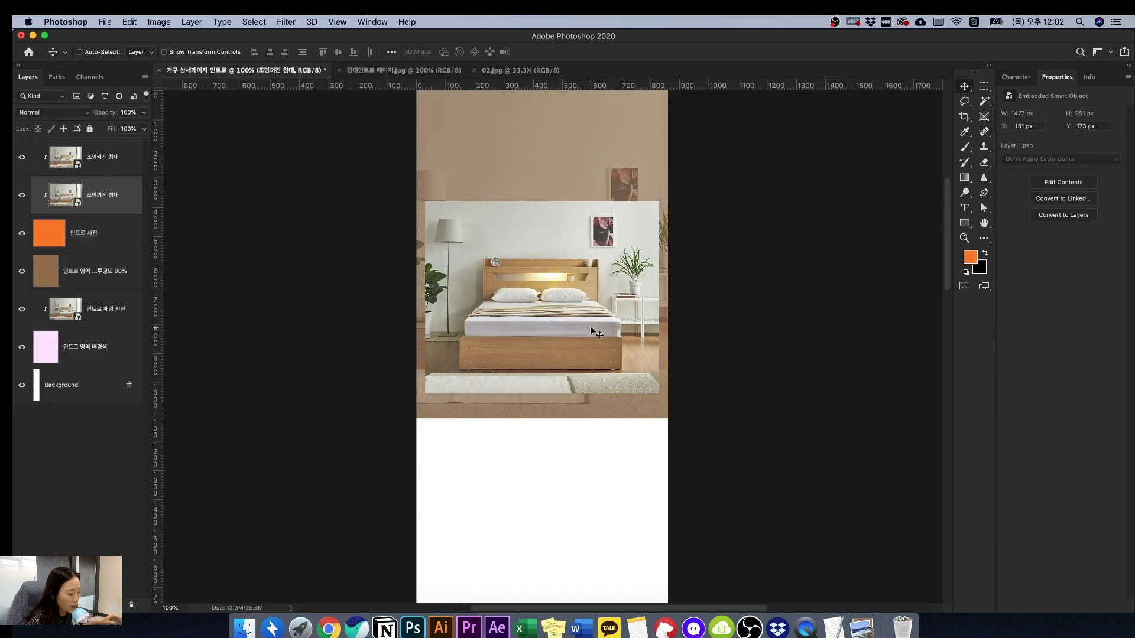
# - Show the guides and add horizontal guides along the framed bed photo's upper and lower edges, plus one about 30 px above it
pyautogui.press('super+semicolon')
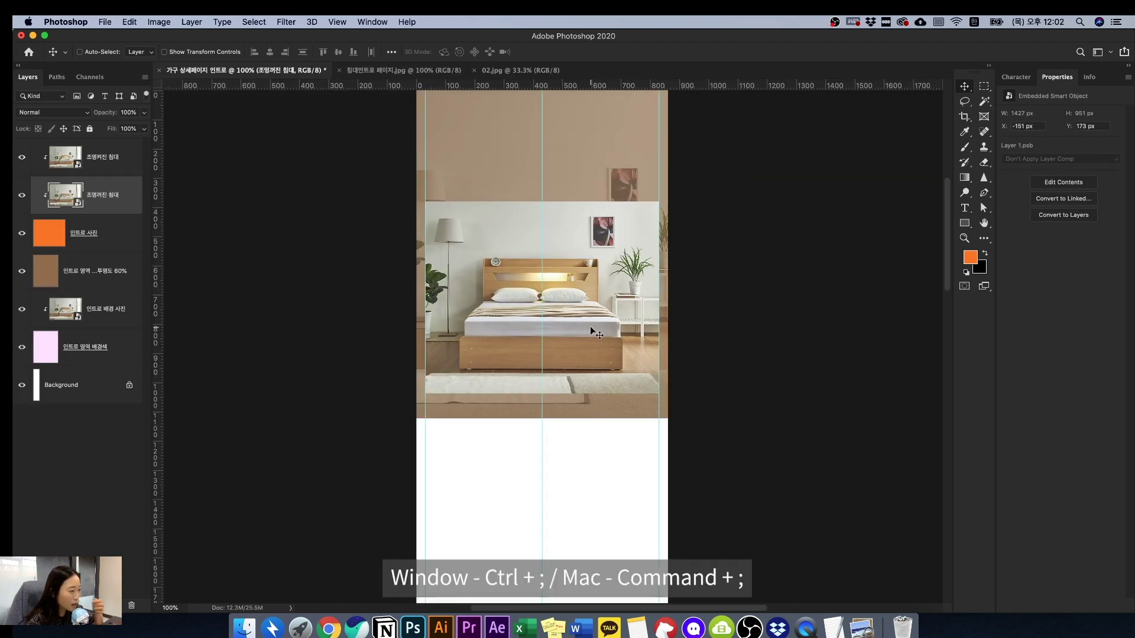
pyautogui.press('super+equal')
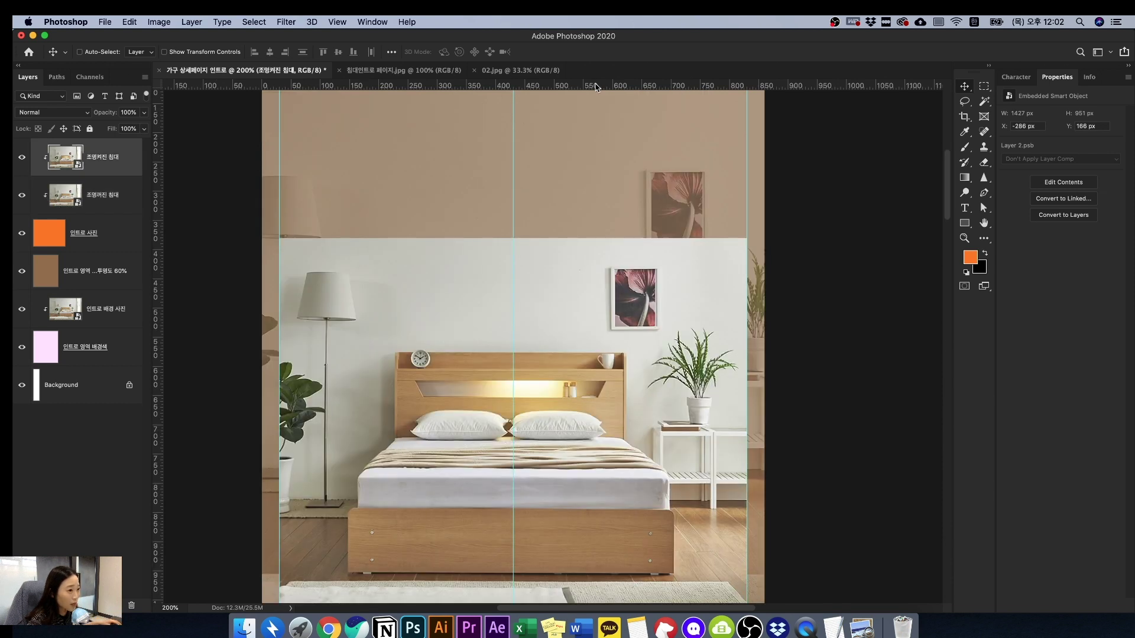
pyautogui.moveTo(596, 87); pyautogui.dragTo(588, 215)
pyautogui.press('super+z')
pyautogui.moveTo(593, 83); pyautogui.dragTo(636, 237)
pyautogui.press('m')
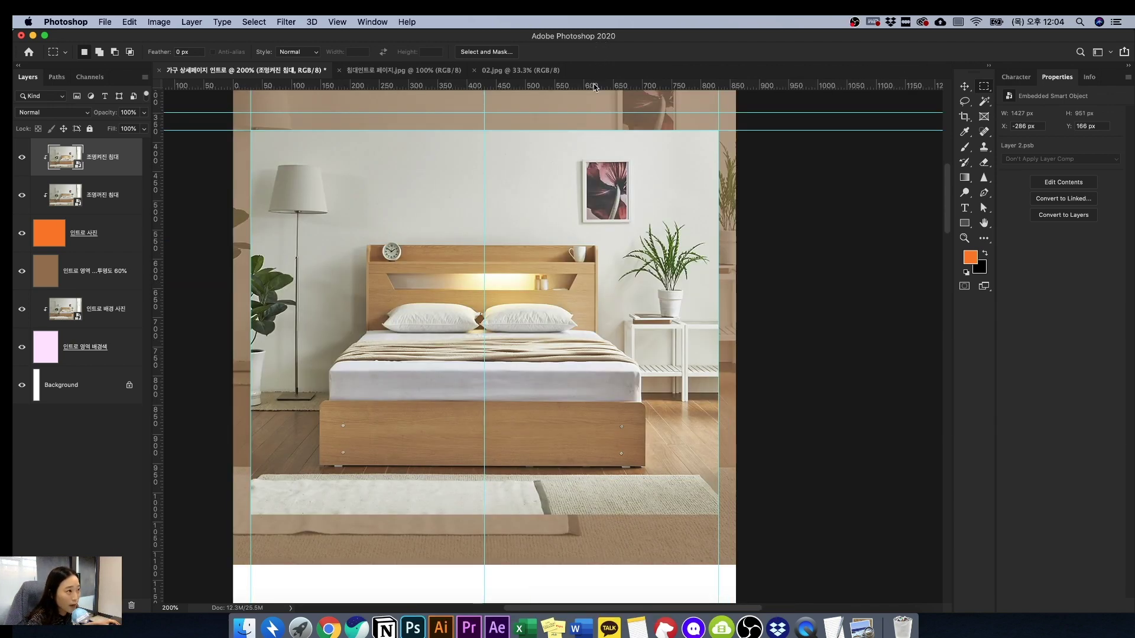
pyautogui.moveTo(594, 87); pyautogui.dragTo(593, 516)
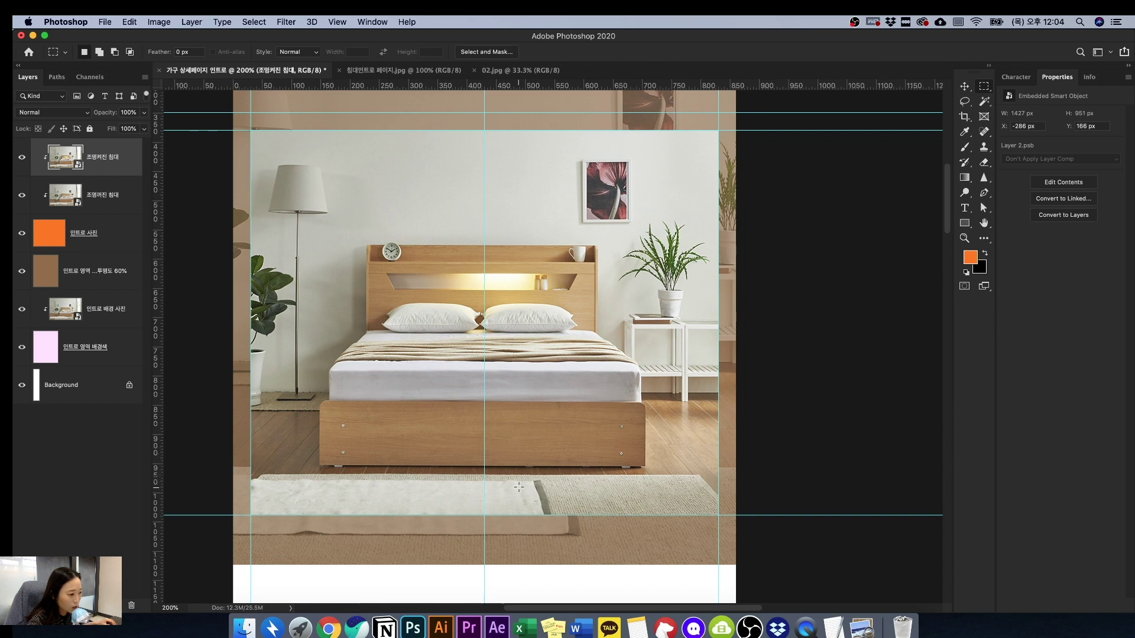
# - Marquee-select from the center guide to the right margin, between the topmost and lowest guides, and mask the 조명켜진 침대 layer with it
pyautogui.rightClick(984, 87)
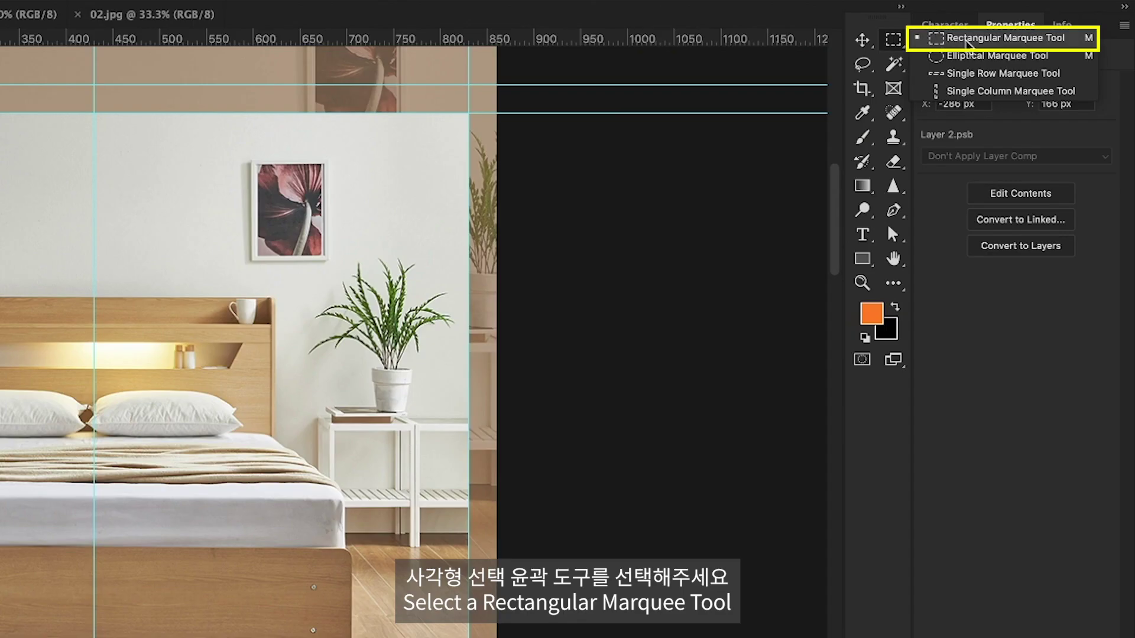
pyautogui.click(968, 39)
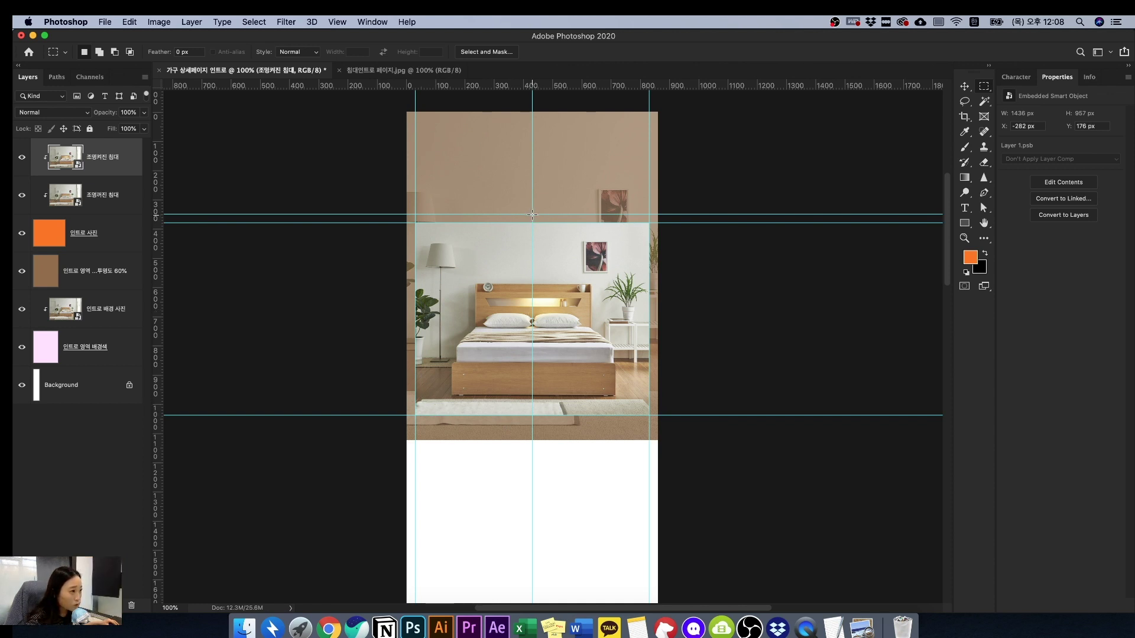
pyautogui.press('super+equal')
pyautogui.moveTo(435, 140); pyautogui.dragTo(668, 537)
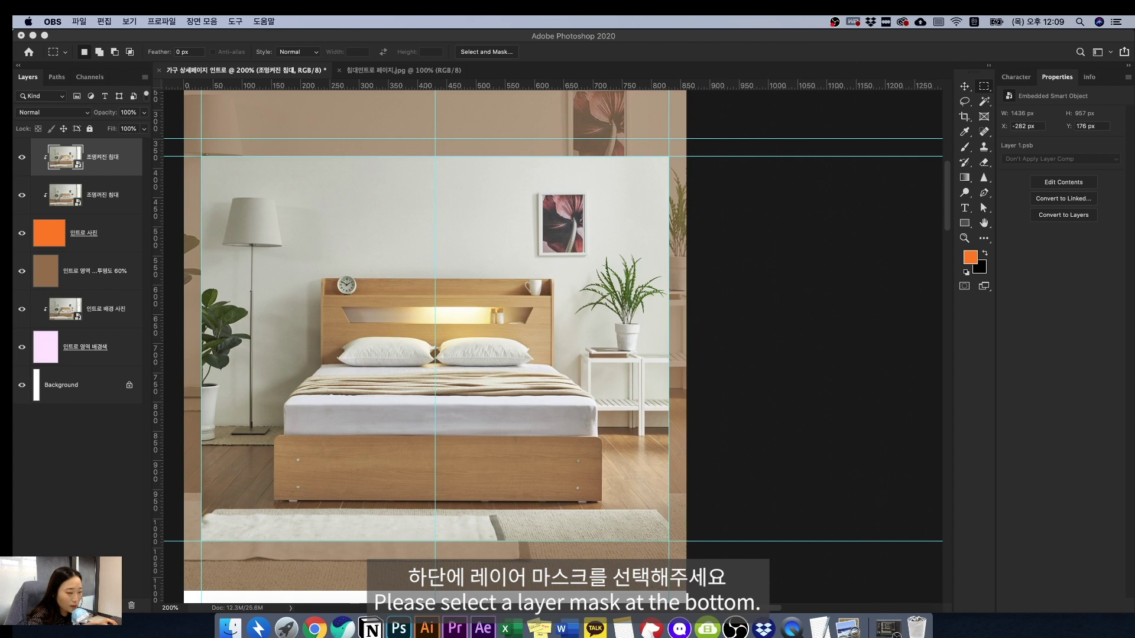
pyautogui.click(65, 606)
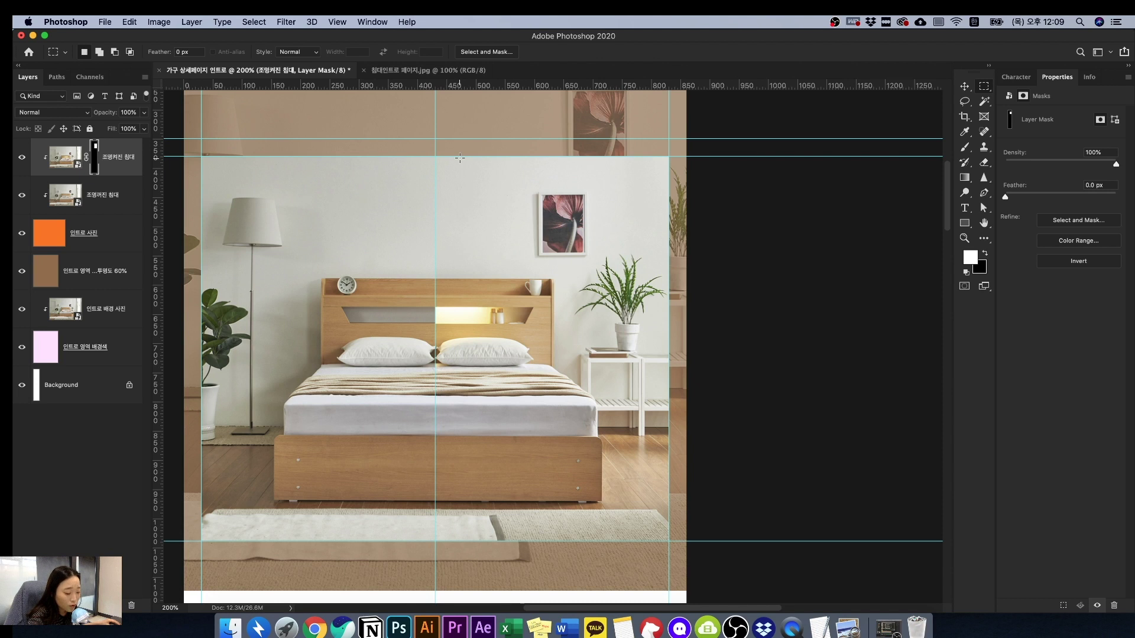
# - Release the 조명켜진 침대 layer from its clipping mask, hide the guides and compare the split photo with the reference
pyautogui.keyDown('alt'); pyautogui.click(111, 173); pyautogui.keyUp('alt')
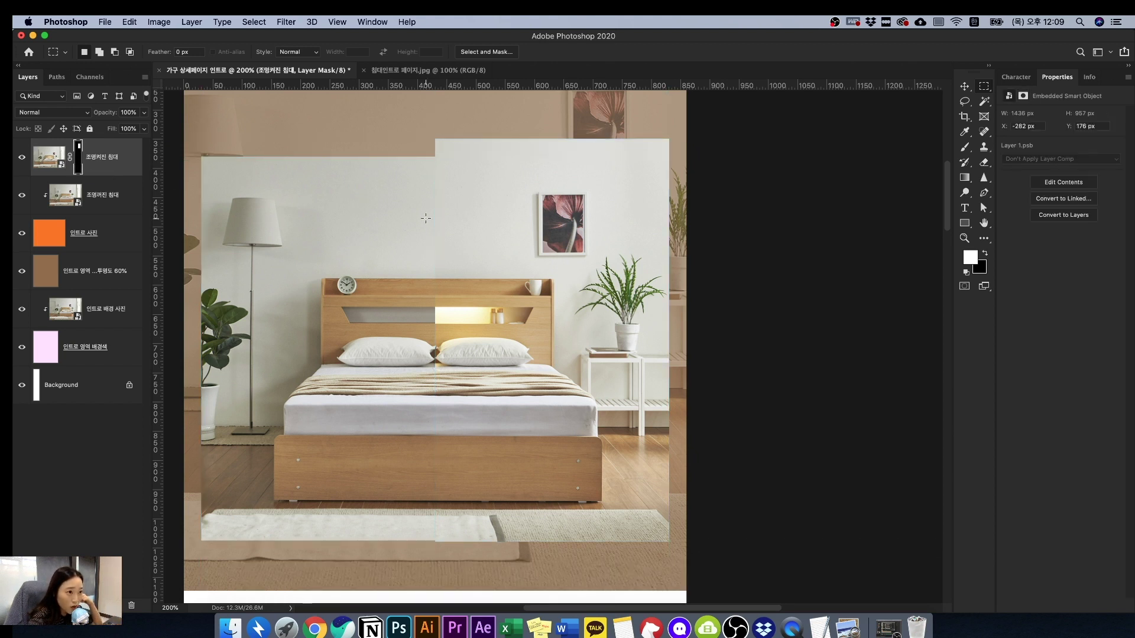
pyautogui.press('super+minus')
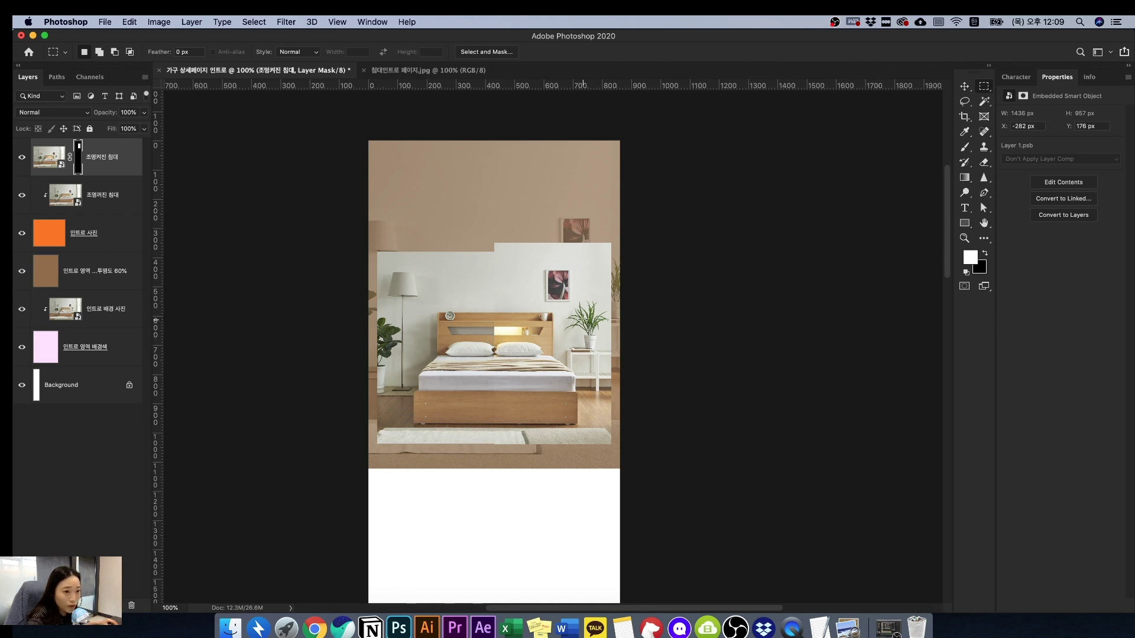
pyautogui.press('super+plus')
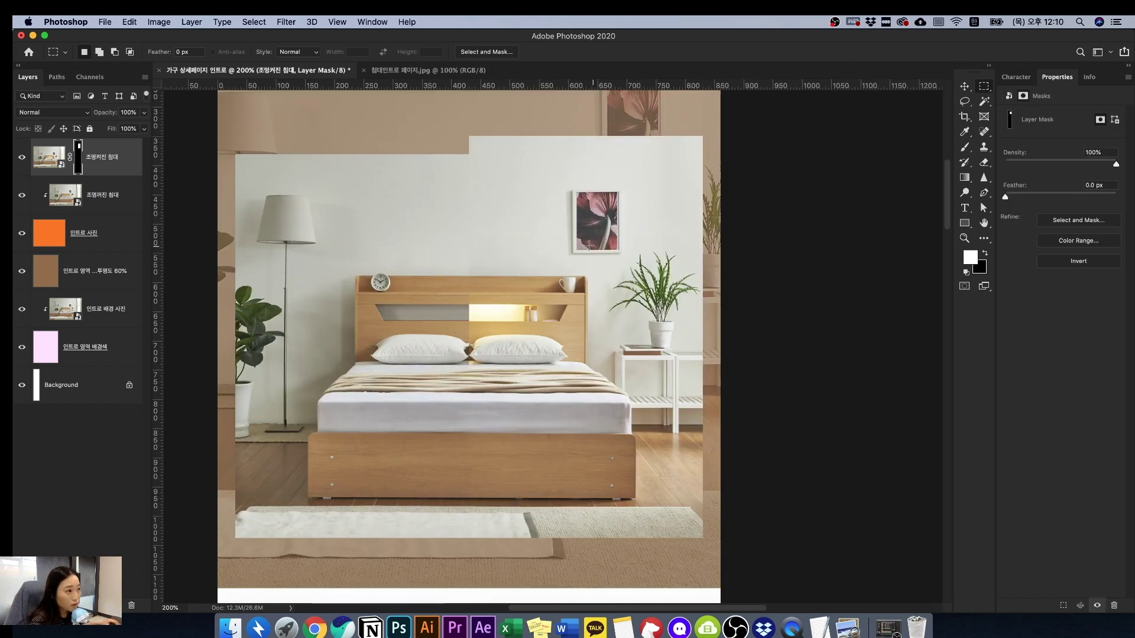
pyautogui.click(407, 70)
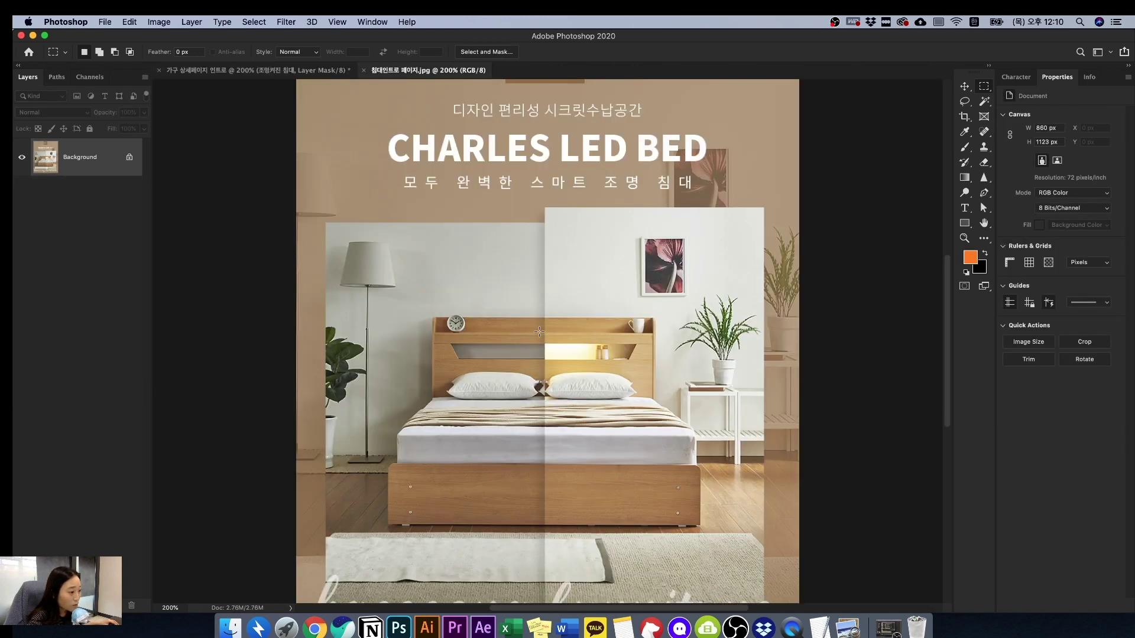
pyautogui.click(278, 70)
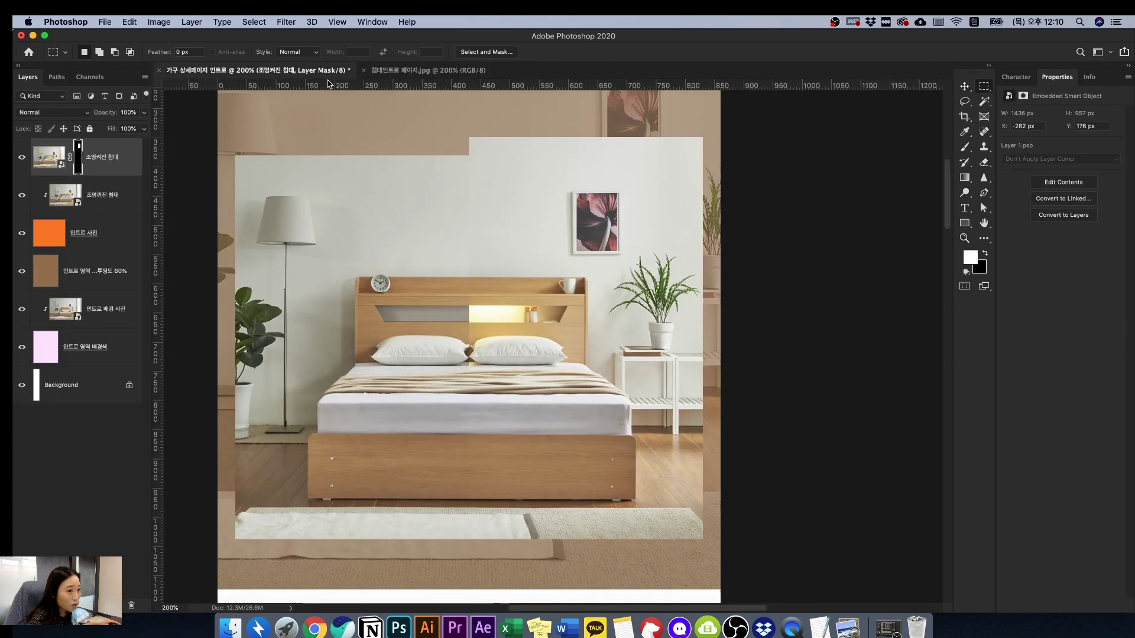
# - Add a drop shadow to the 조명켜진 침대 layer and set the shadow color to #2a2a2a
pyautogui.press('super+2')
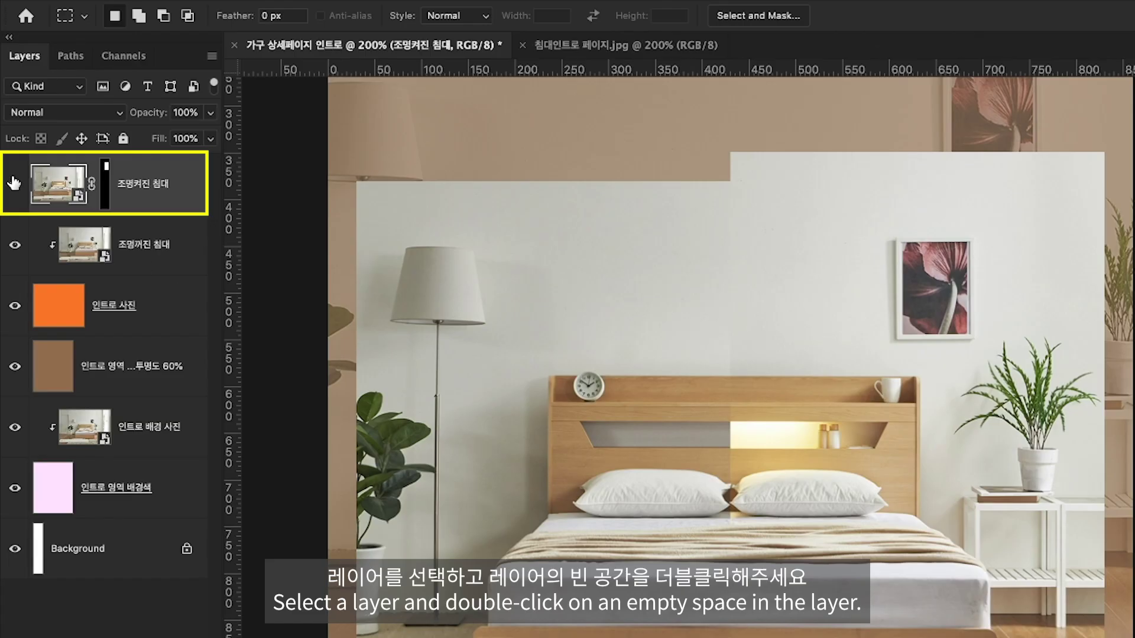
pyautogui.doubleClick(189, 188)
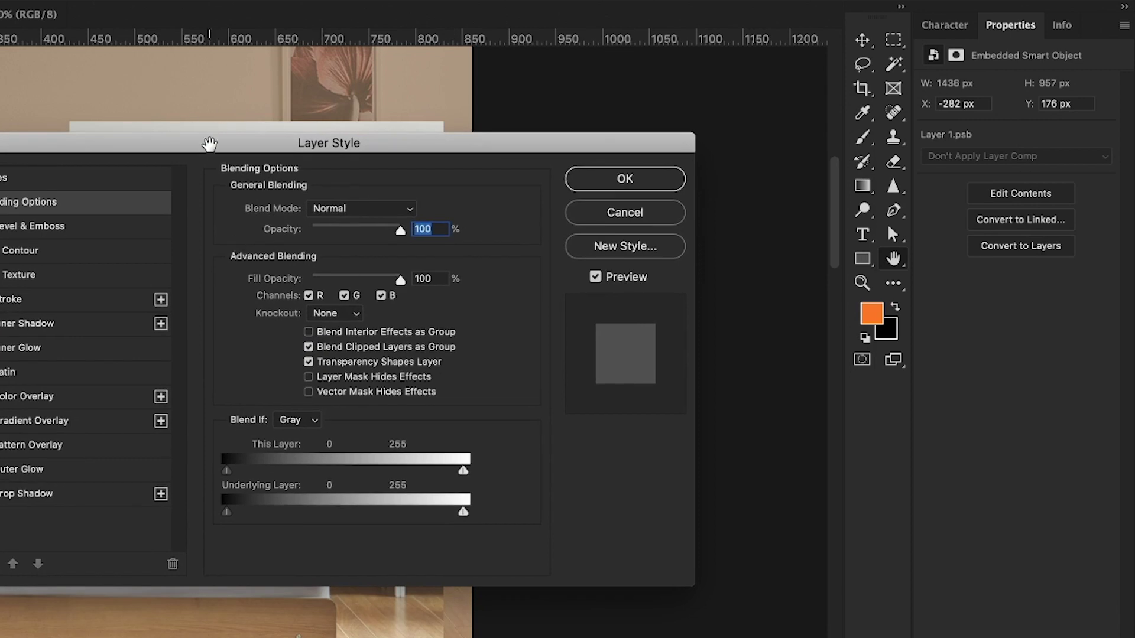
pyautogui.moveTo(216, 154); pyautogui.dragTo(504, 170)
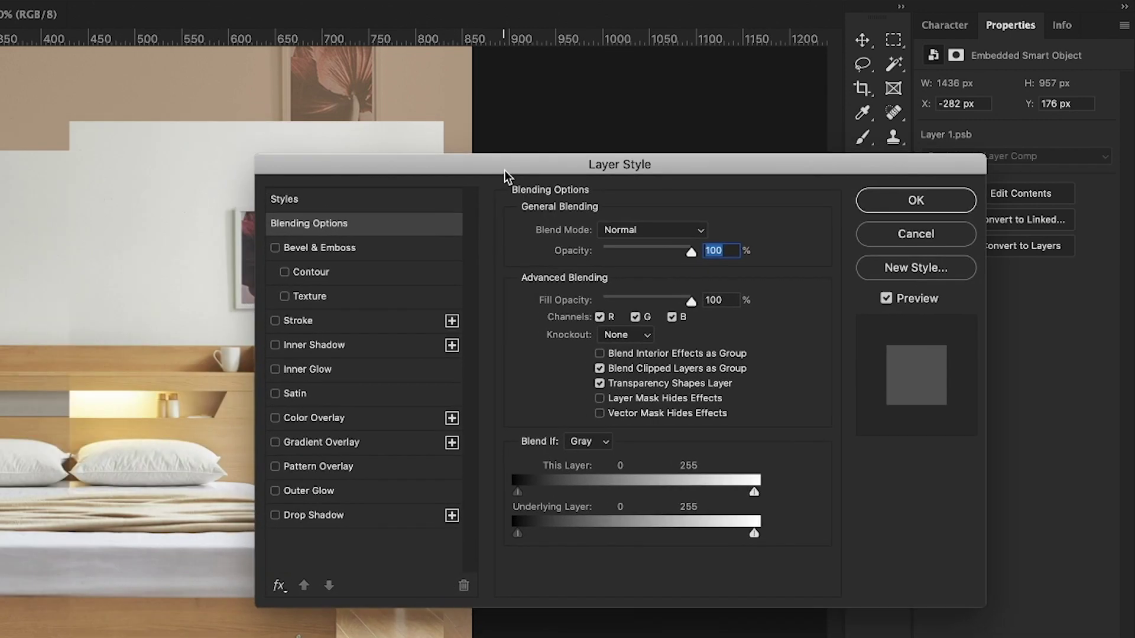
pyautogui.click(300, 519)
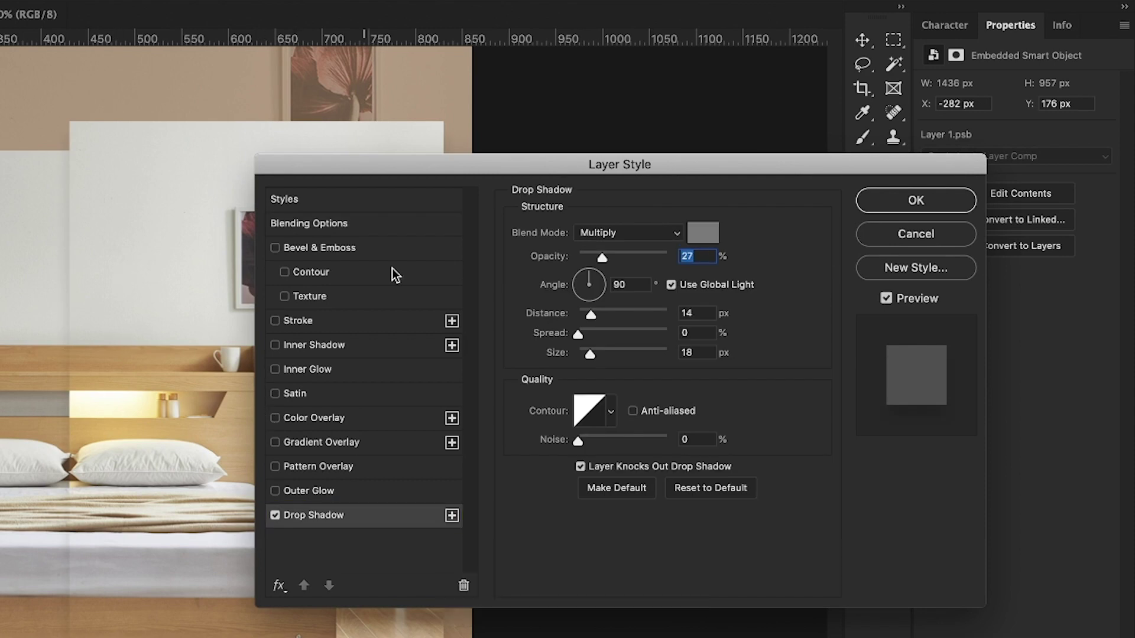
pyautogui.moveTo(469, 162); pyautogui.dragTo(665, 246)
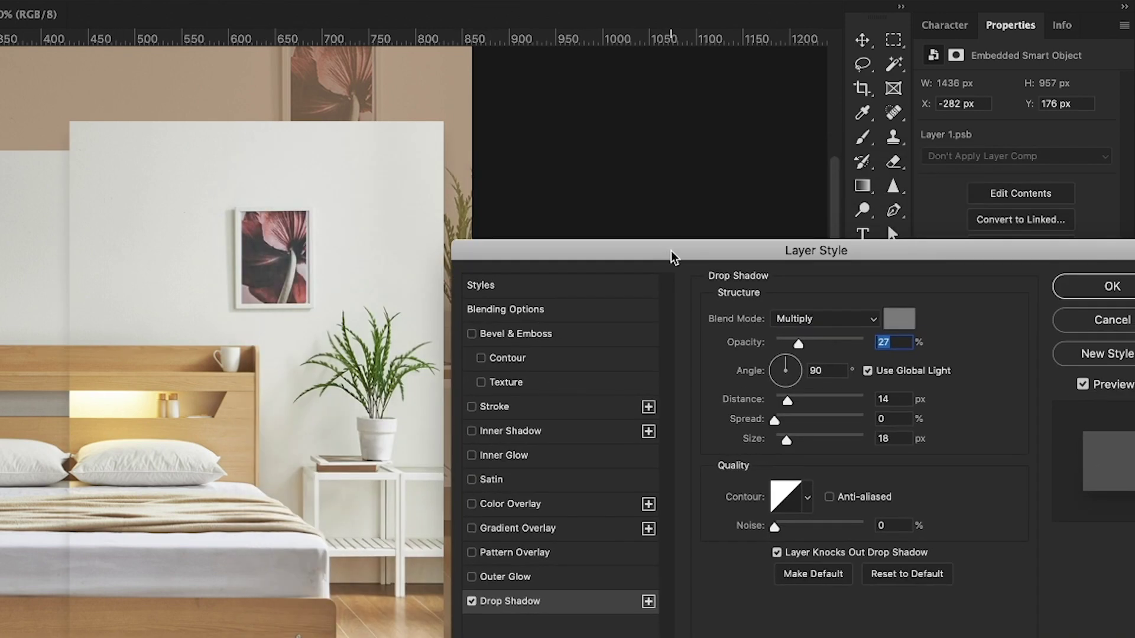
pyautogui.press('super+minus')
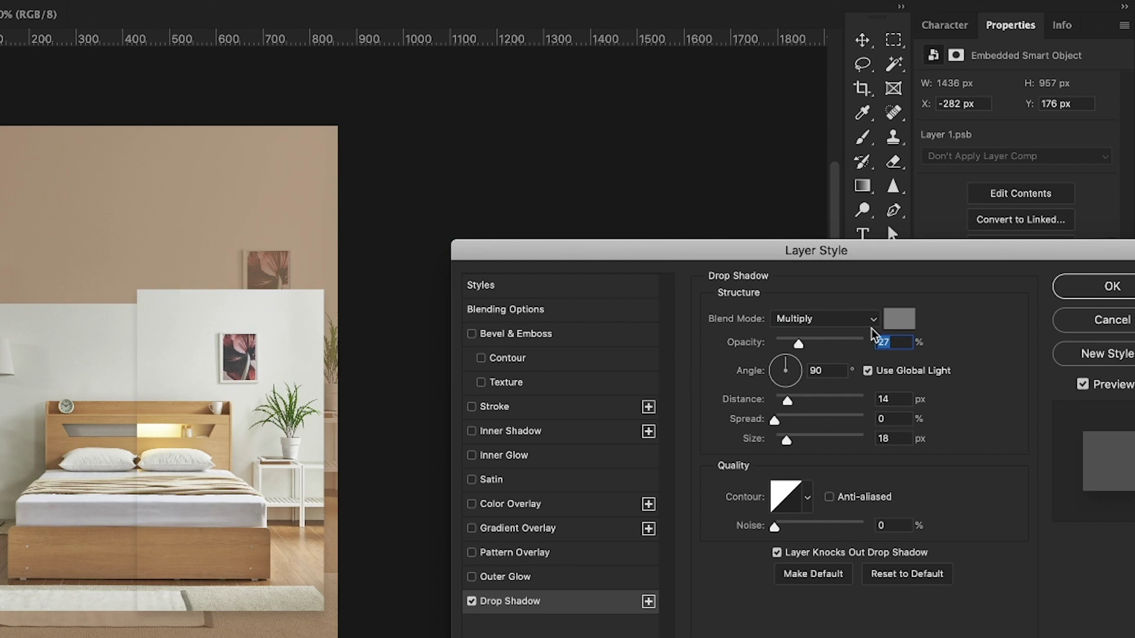
pyautogui.click(891, 324)
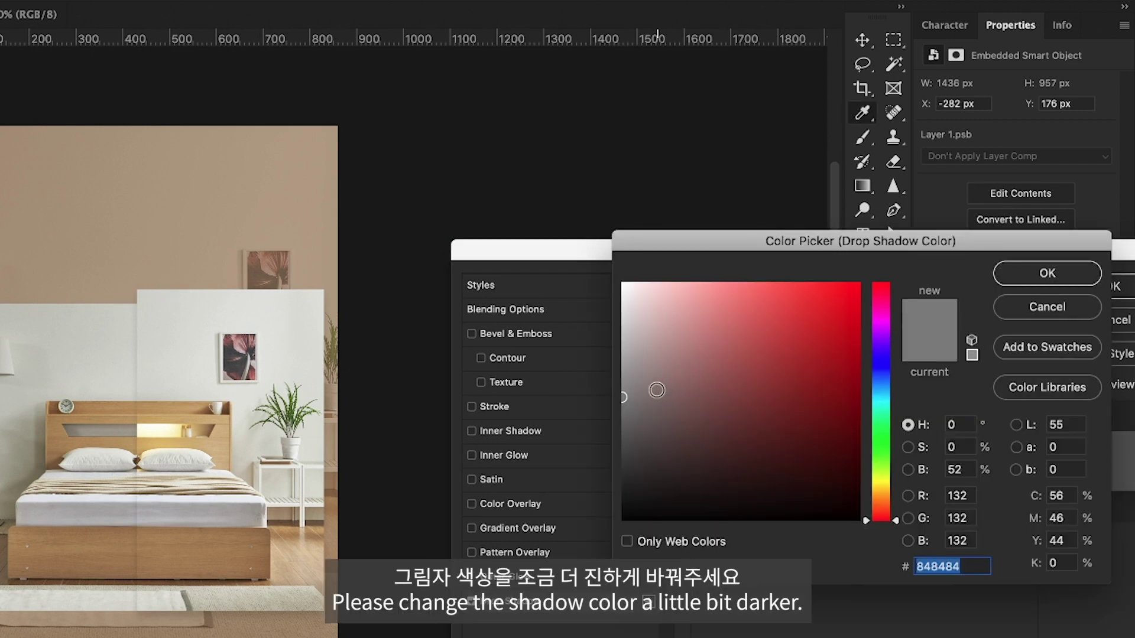
pyautogui.click(626, 419)
pyautogui.moveTo(626, 419); pyautogui.dragTo(612, 480)
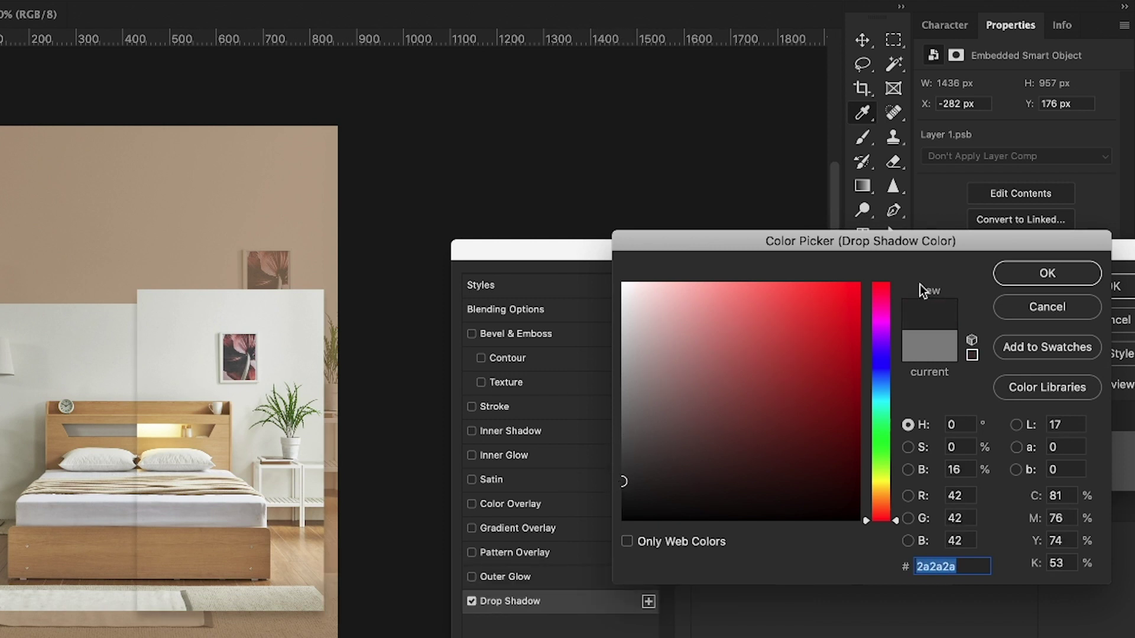
pyautogui.click(1050, 283)
# - Set the drop shadow's distance to 12 px and its angle to 52°, and apply the layer style
pyautogui.moveTo(837, 247); pyautogui.dragTo(780, 239)
pyautogui.click(829, 386)
pyautogui.write('22')
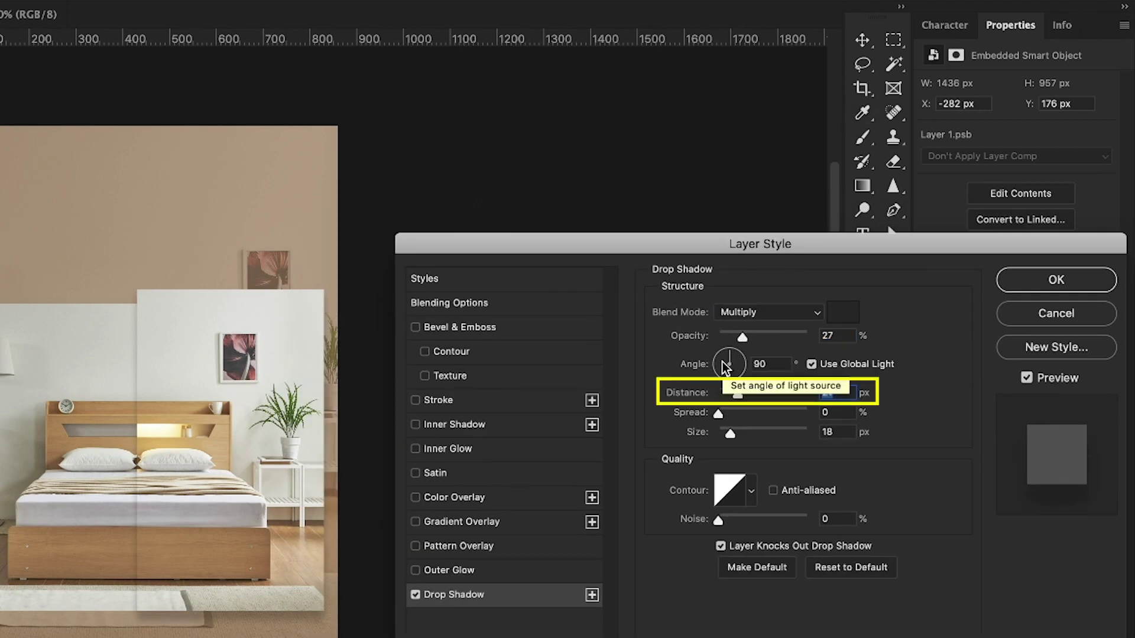
pyautogui.press('Down')
pyautogui.press('Down')
pyautogui.press('Down')
pyautogui.press('Down')
pyautogui.press('Down')
pyautogui.press('Down')
pyautogui.press('Down')
pyautogui.press('Down')
pyautogui.press('Down')
pyautogui.press('Down')
pyautogui.press('Down')
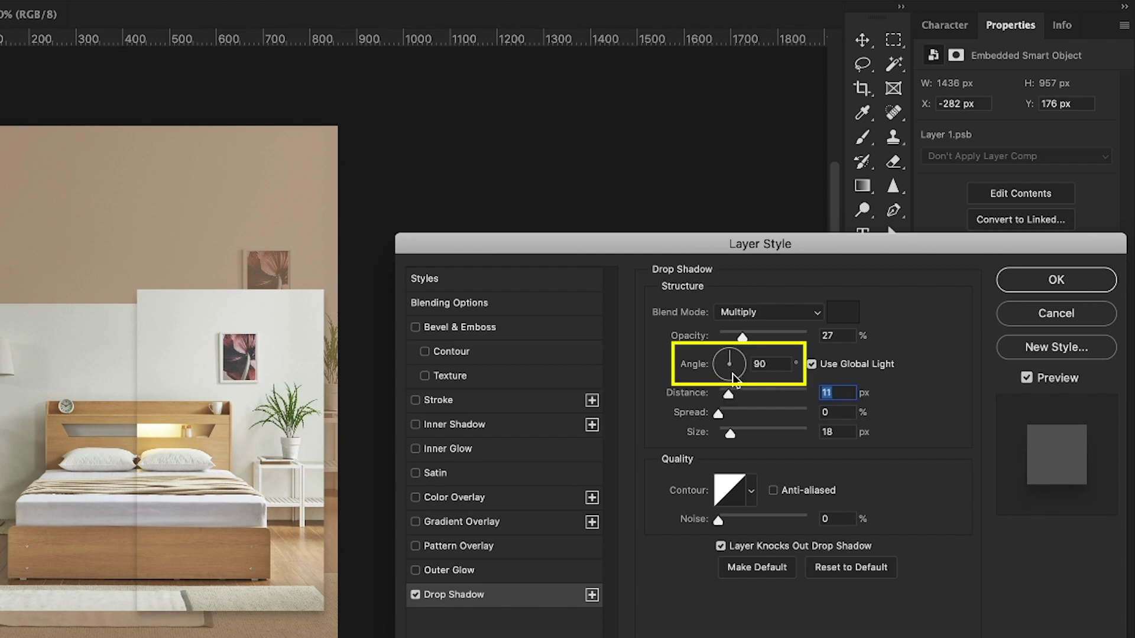
pyautogui.click(731, 357)
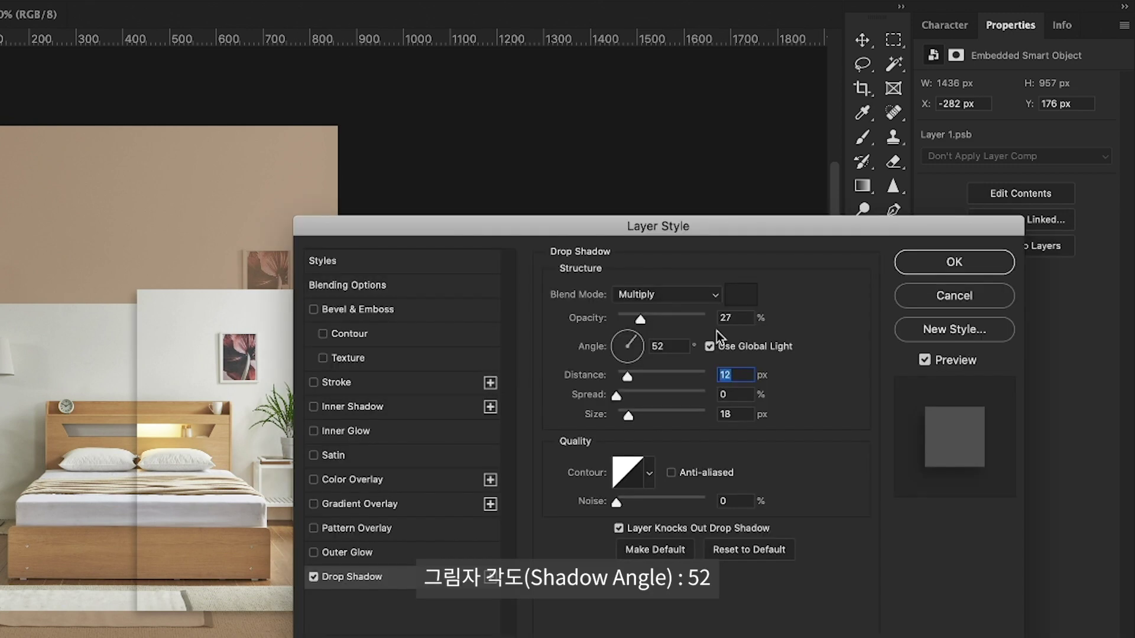
pyautogui.press('super+plus')
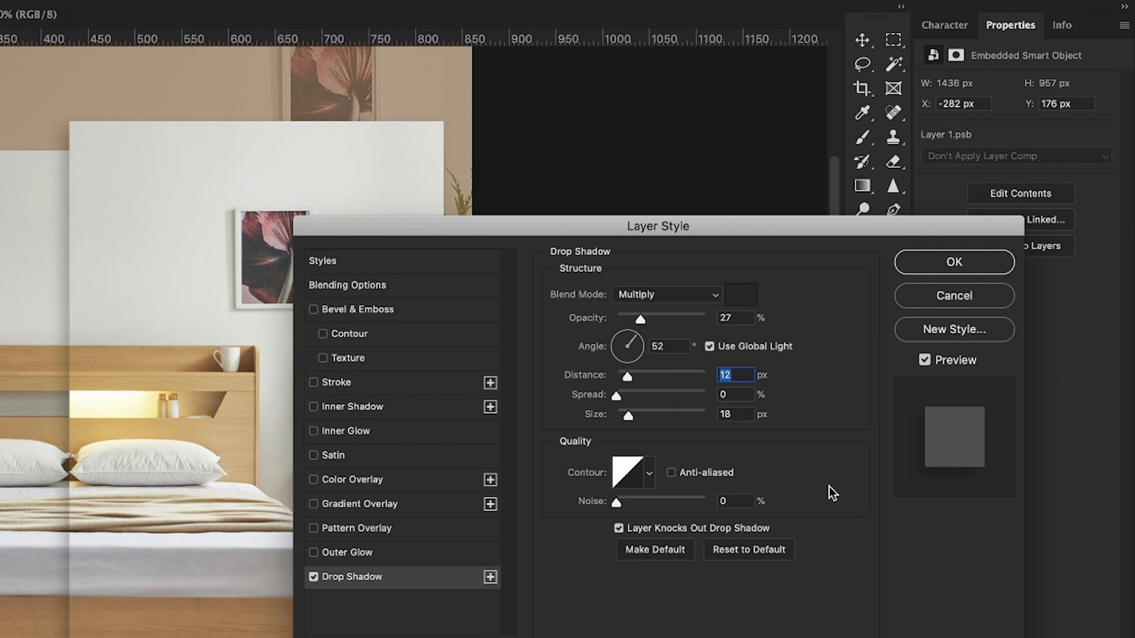
pyautogui.click(933, 267)
# - Save the intro document and review the logo, headline and script lettering in the 침대인트로 페이지.jpg reference
pyautogui.press('super+s')
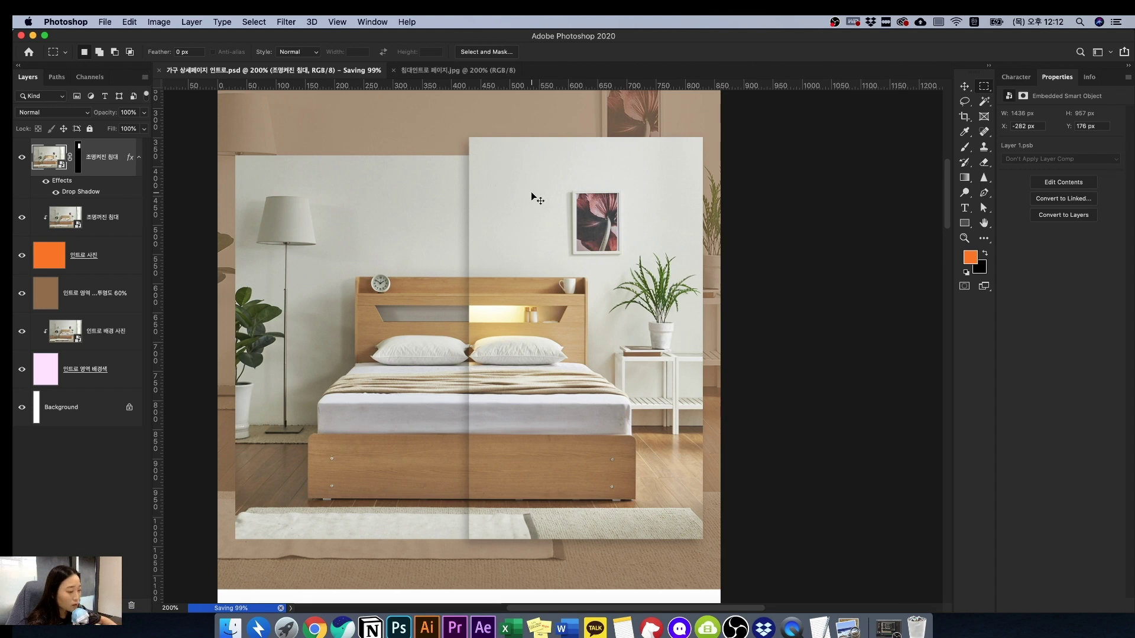
pyautogui.press('super+minus')
pyautogui.hotkey('ctrl', 'Tab')
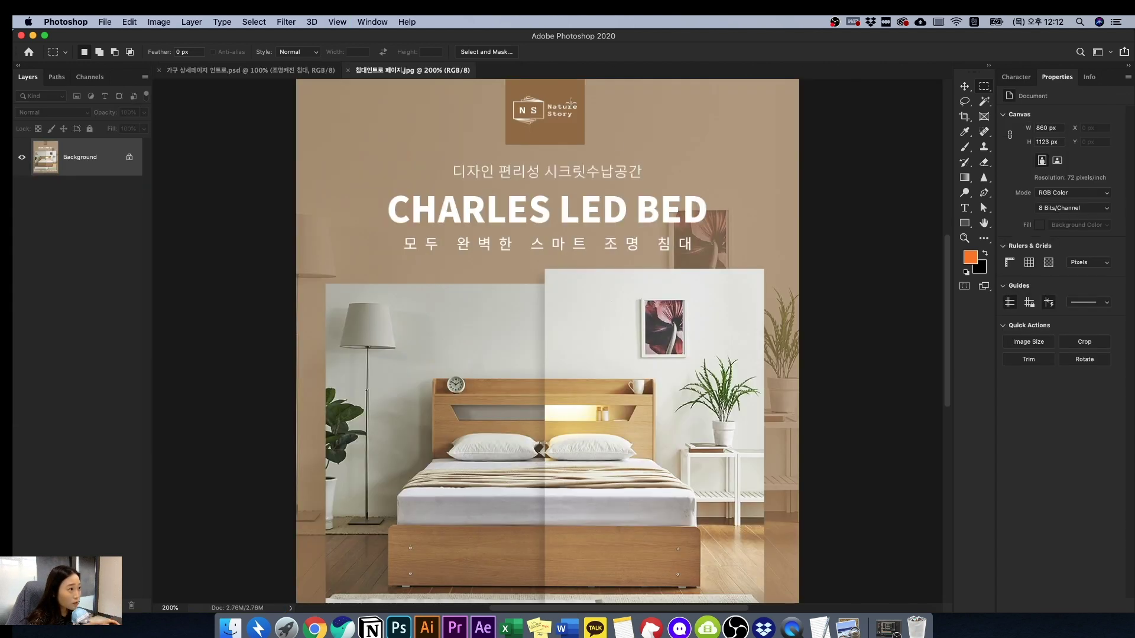
pyautogui.scroll(-5, 417, 373)
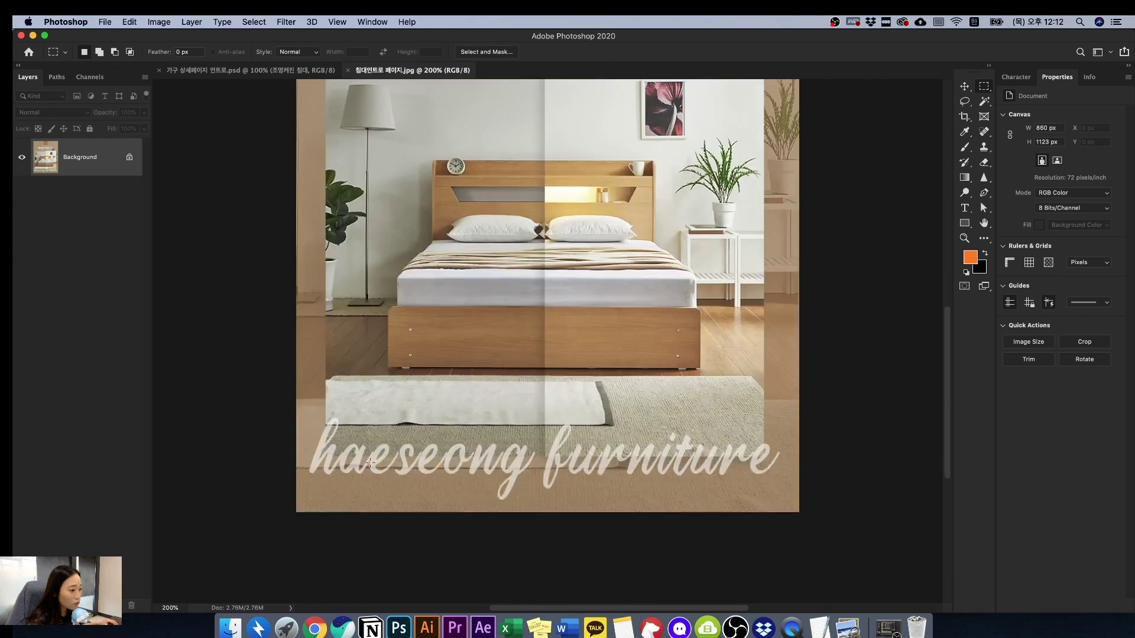
pyautogui.scroll(7, 530, 153)
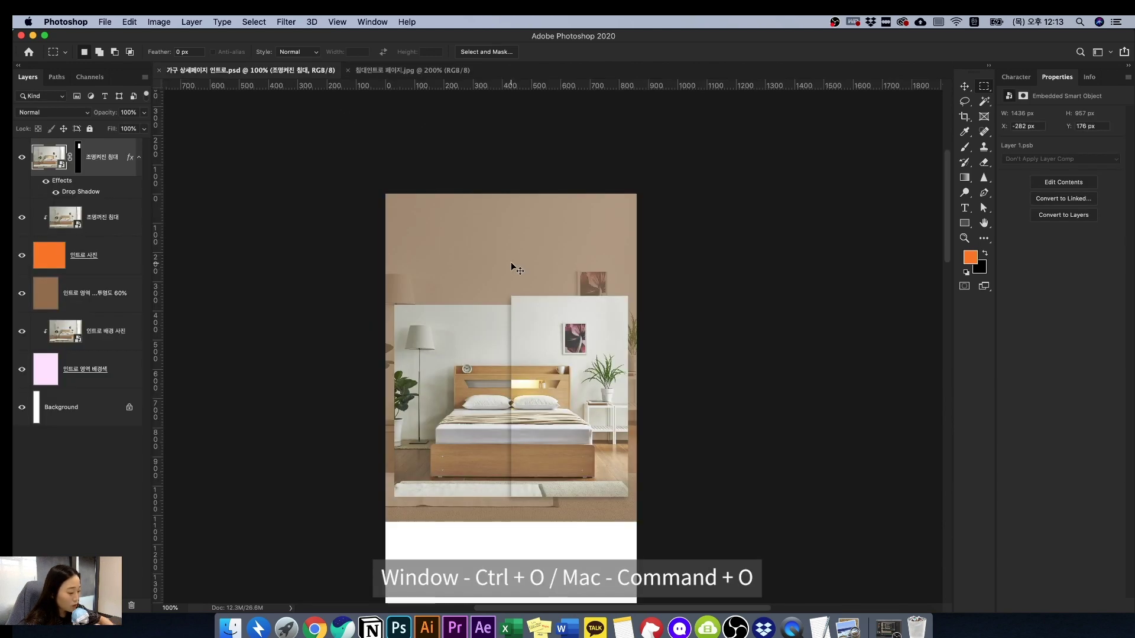
# - Open logo.png, copy the whole logo and paste it into the 가구 상세페이지 인트로.psd document
pyautogui.press('super+o')
pyautogui.click(779, 389)
pyautogui.press('super+a')
pyautogui.press('super+c')
pyautogui.click(269, 70)
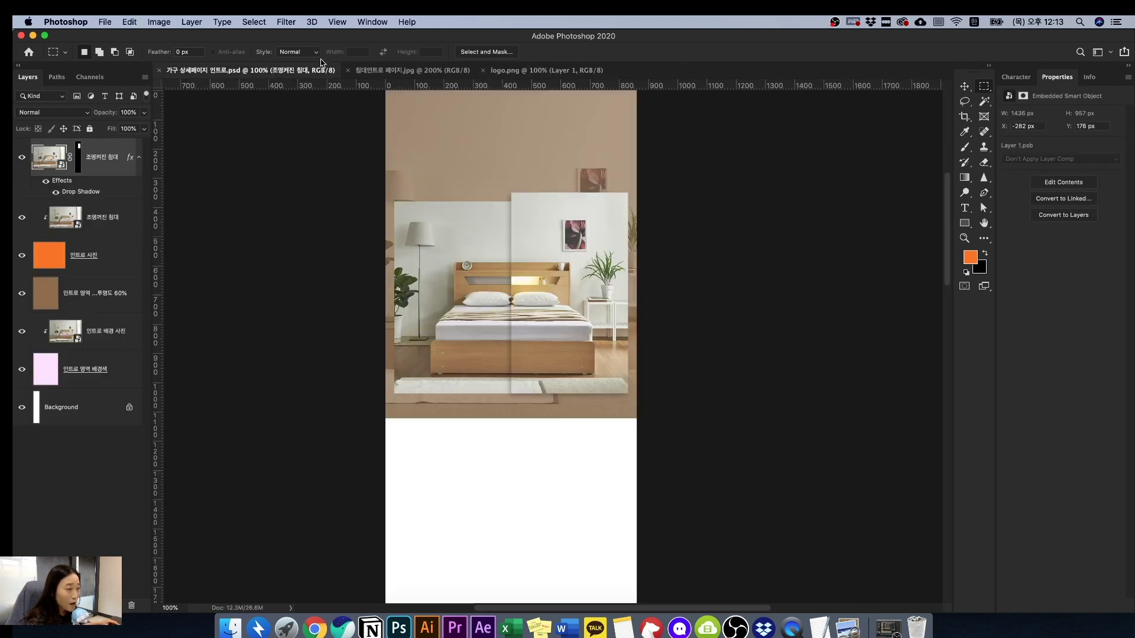
pyautogui.press('super+v')
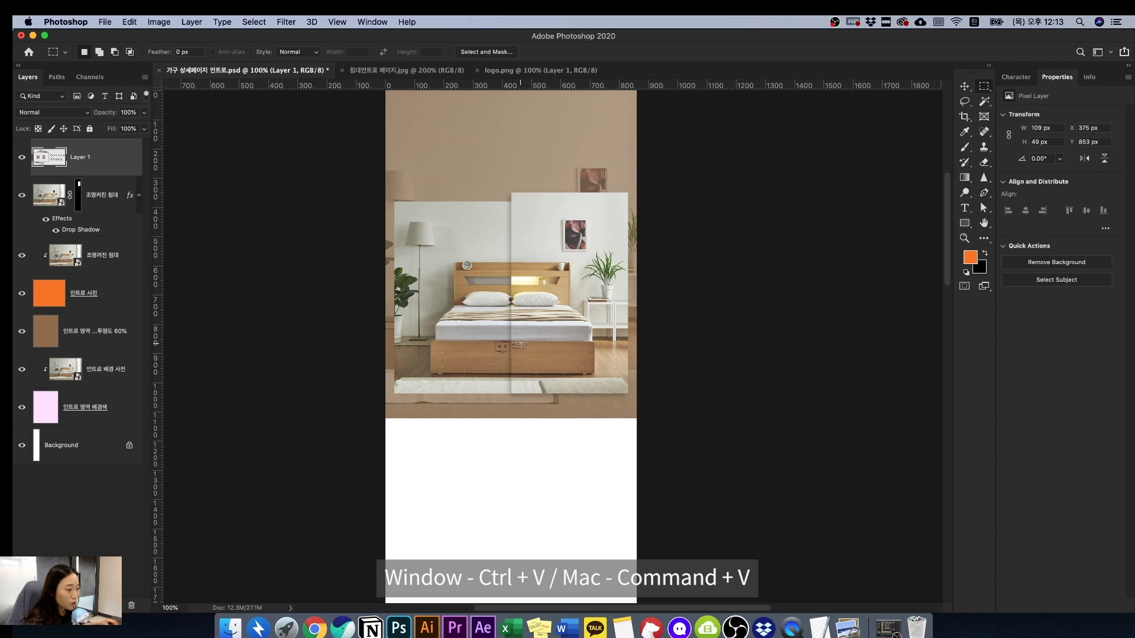
# - Move the pasted logo straight up to the top of the intro area, at about Y 72 px
pyautogui.press('v')
pyautogui.moveTo(519, 335); pyautogui.dragTo(519, 96)
pyautogui.press('super+equal')
pyautogui.moveTo(612, 219); pyautogui.dragTo(662, 388)
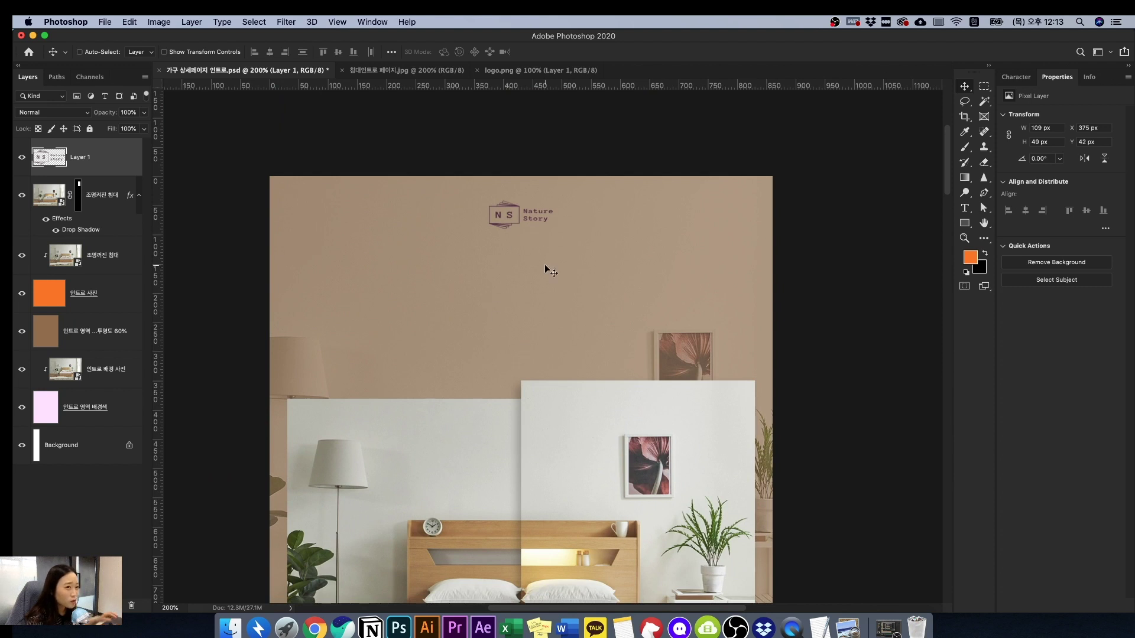
pyautogui.hotkey('shift', 'Down')
pyautogui.hotkey('shift', 'Down')
pyautogui.hotkey('shift', 'Down')
pyautogui.hotkey('shift', 'Down')
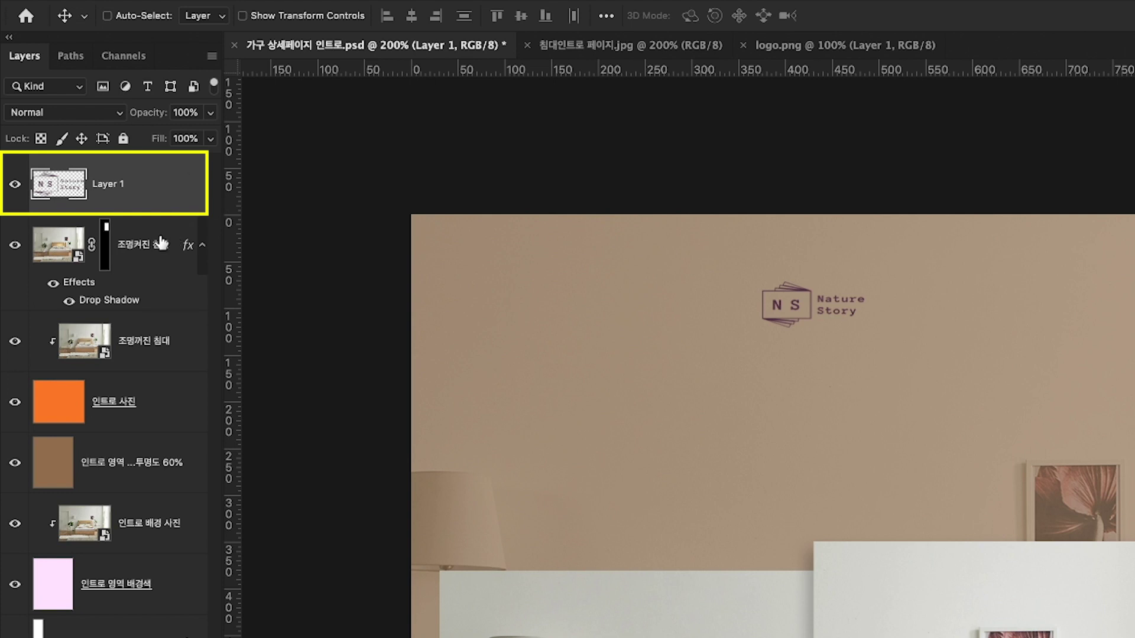
# - Rename the pasted logo's layer as 로고
pyautogui.doubleClick(110, 183)
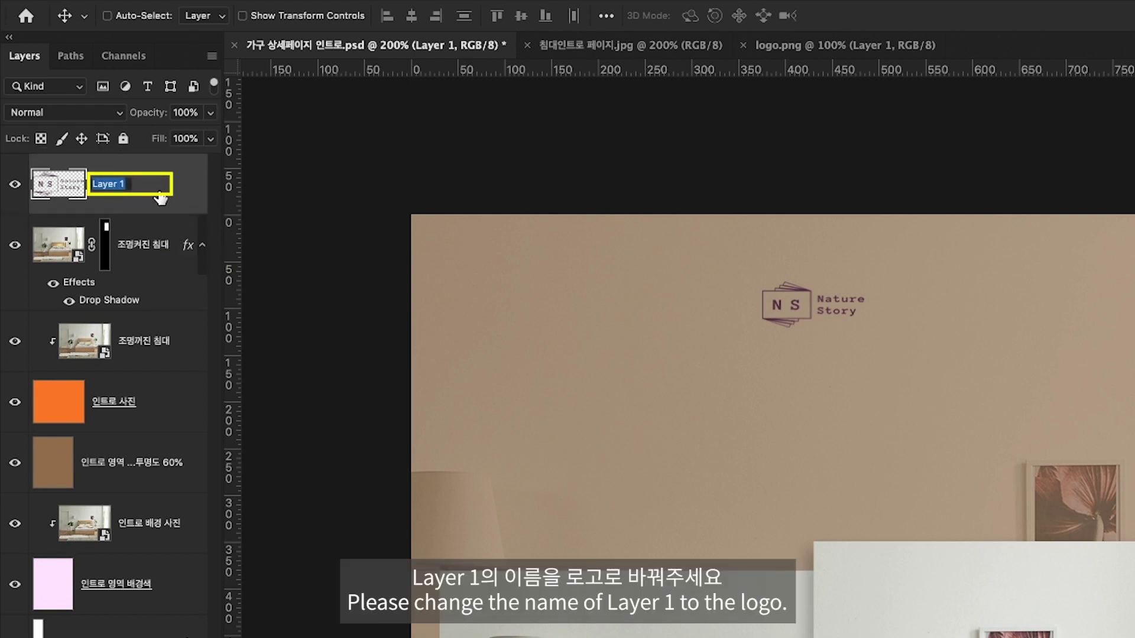
pyautogui.write('로고')
pyautogui.press('Return')
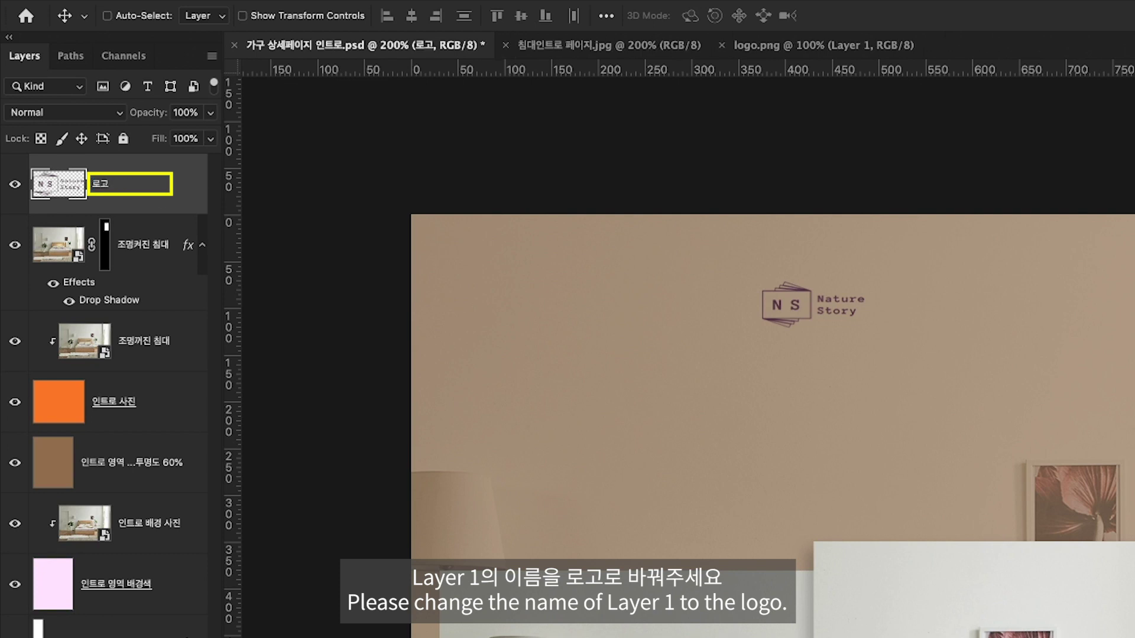
# - Add a white (#ffffff) color overlay at 100% opacity to the 로고 layer and apply the layer style
pyautogui.doubleClick(159, 183)
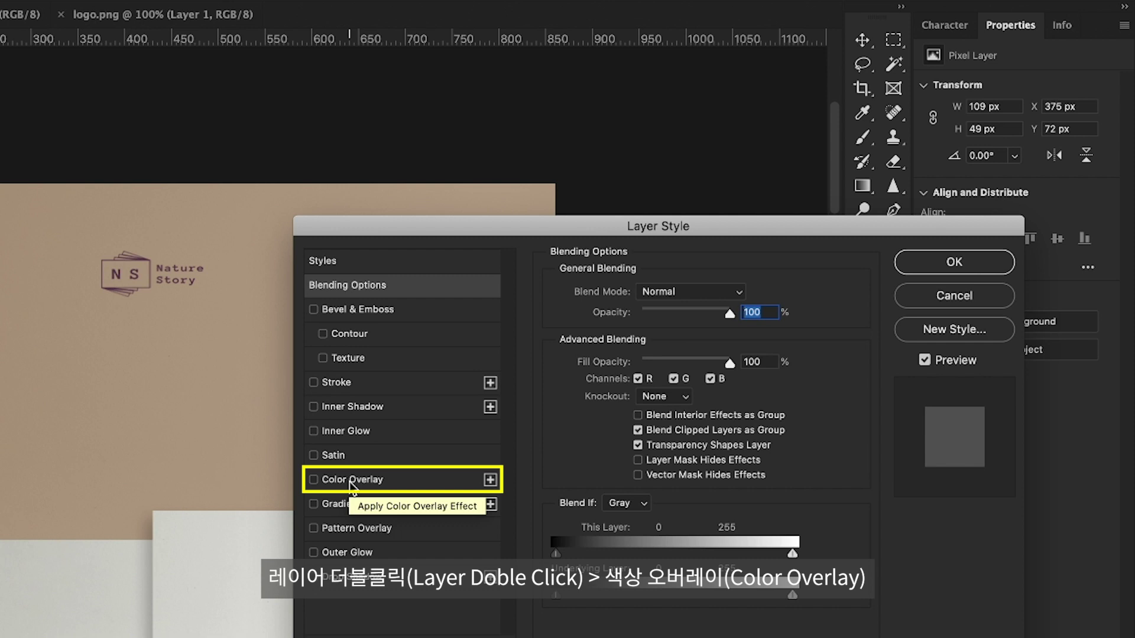
pyautogui.click(353, 482)
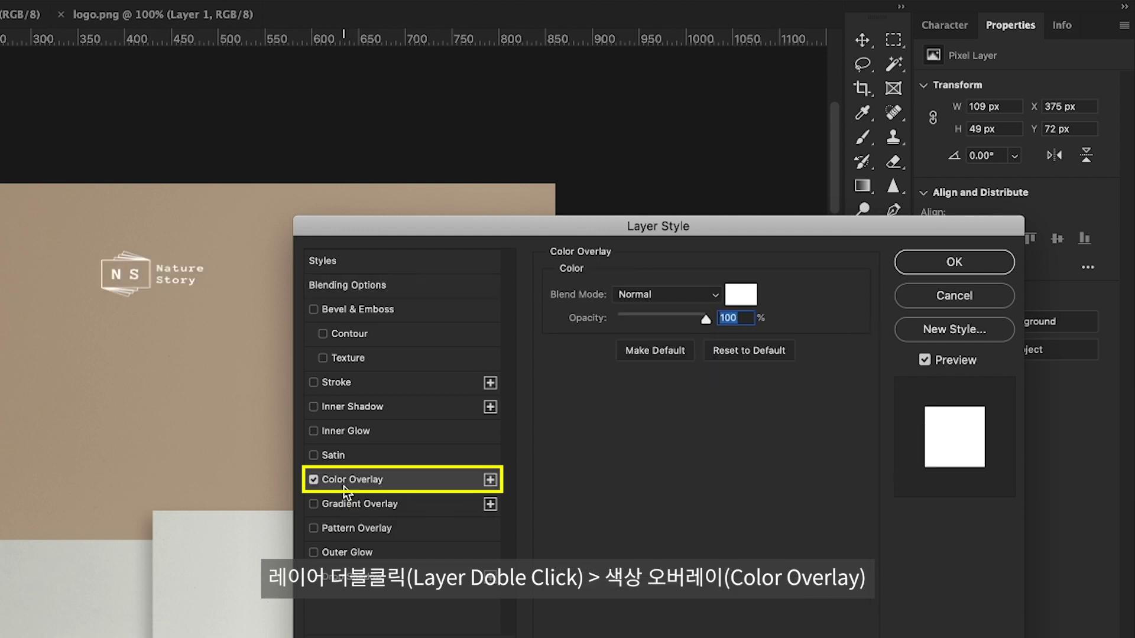
pyautogui.click(739, 294)
pyautogui.click(618, 274)
pyautogui.moveTo(619, 274); pyautogui.dragTo(604, 262)
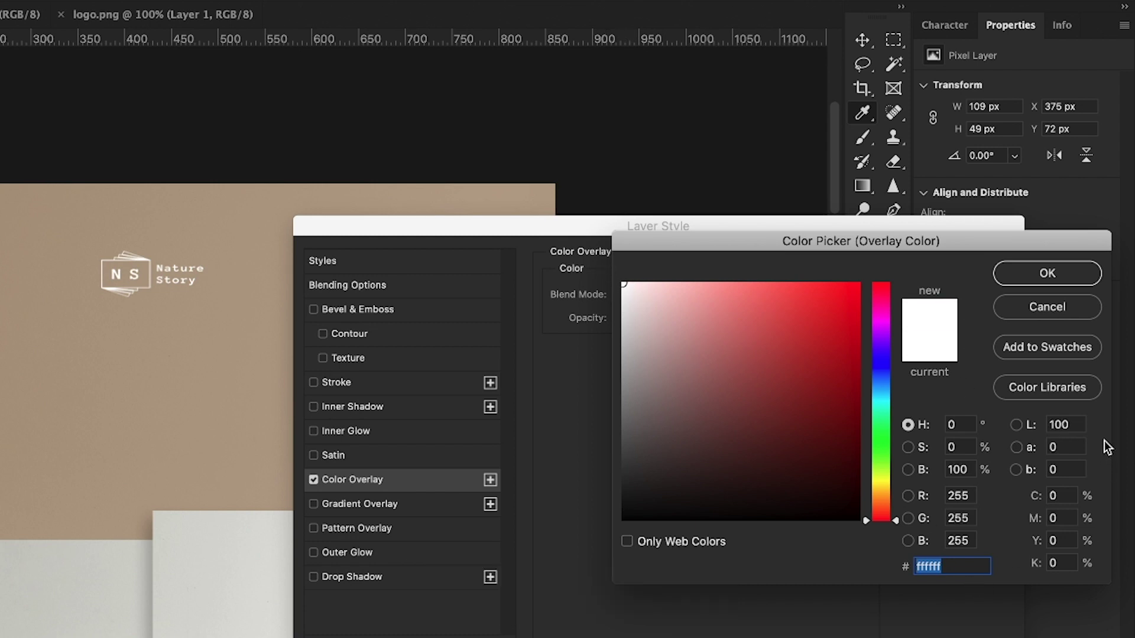
pyautogui.click(1045, 274)
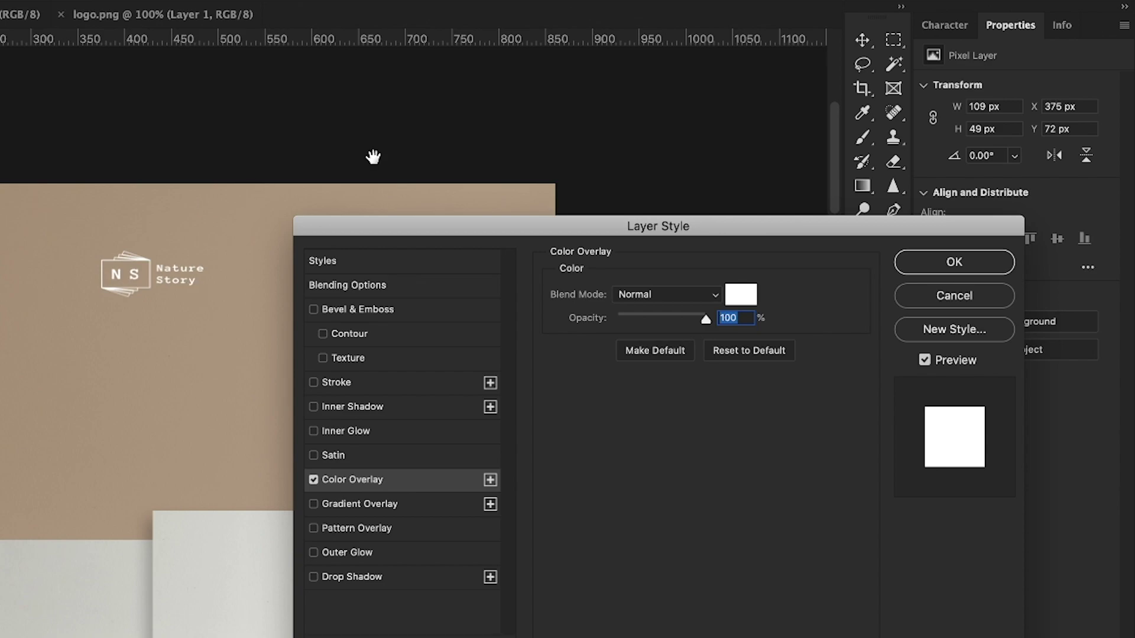
pyautogui.click(899, 266)
# - Move the logo straight up, closer to the page's upper edge, at about Y 36 px
pyautogui.moveTo(148, 267); pyautogui.dragTo(147, 228)
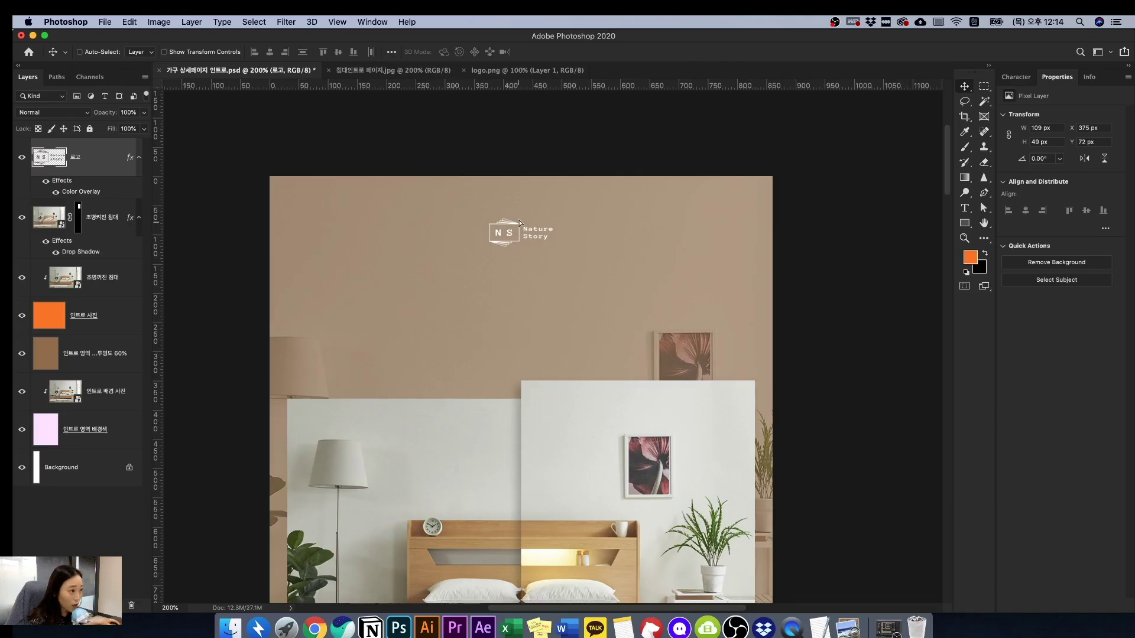
pyautogui.moveTo(523, 214); pyautogui.dragTo(523, 214)
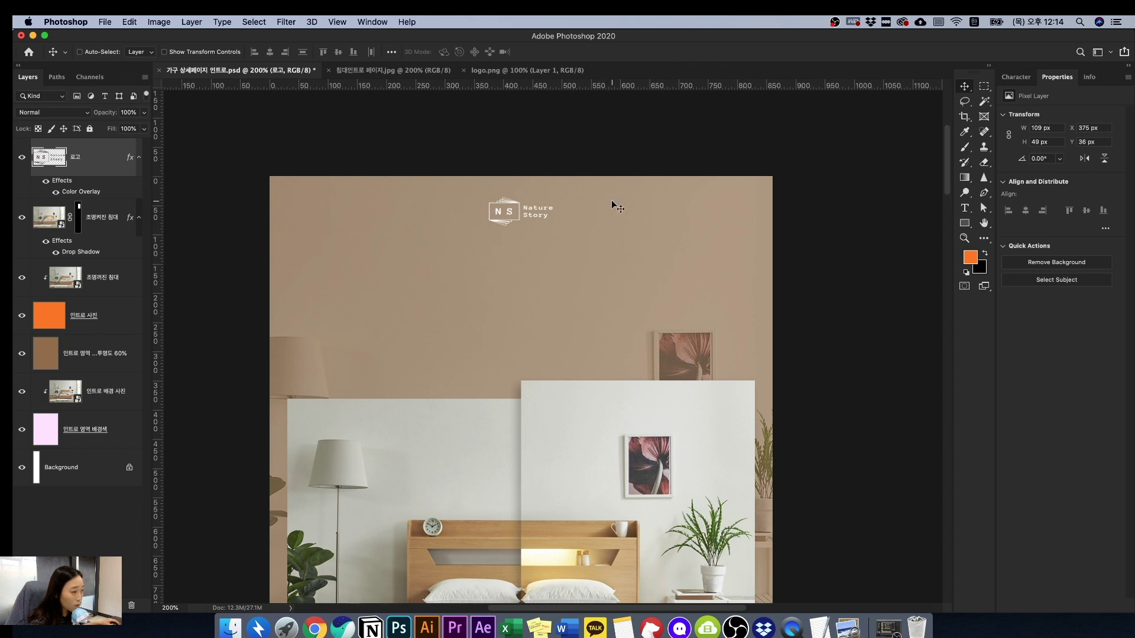
pyautogui.moveTo(509, 201); pyautogui.dragTo(509, 187)
# - Draw a rectangle about 142 x 115 px over the logo at the page's upper edge and place its layer below 로고
pyautogui.click(862, 260)
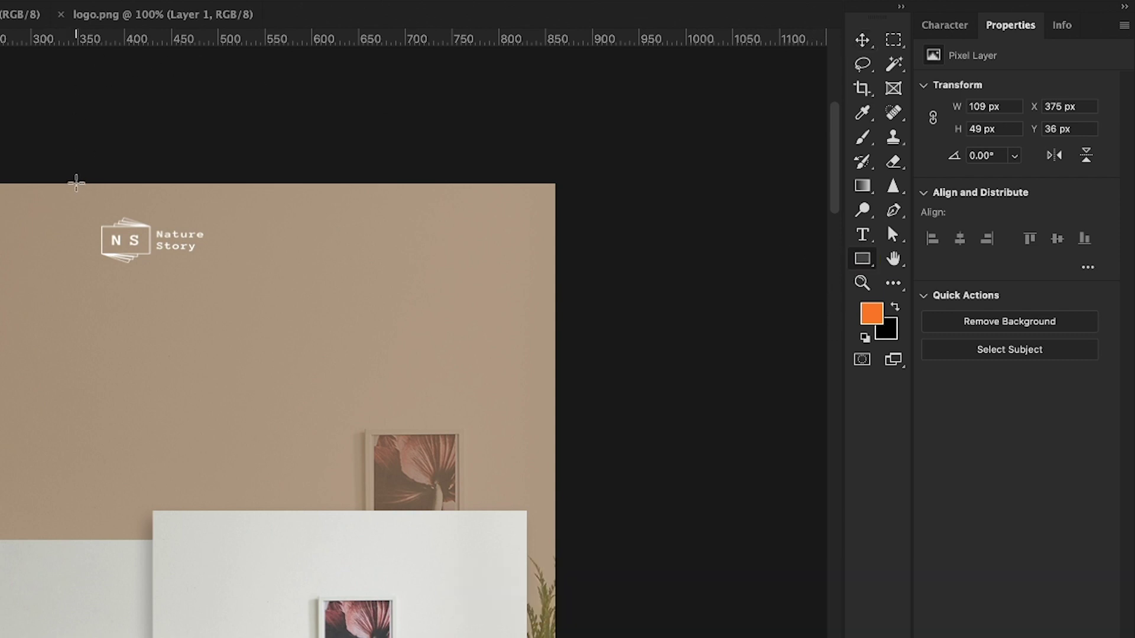
pyautogui.moveTo(74, 182); pyautogui.dragTo(203, 269)
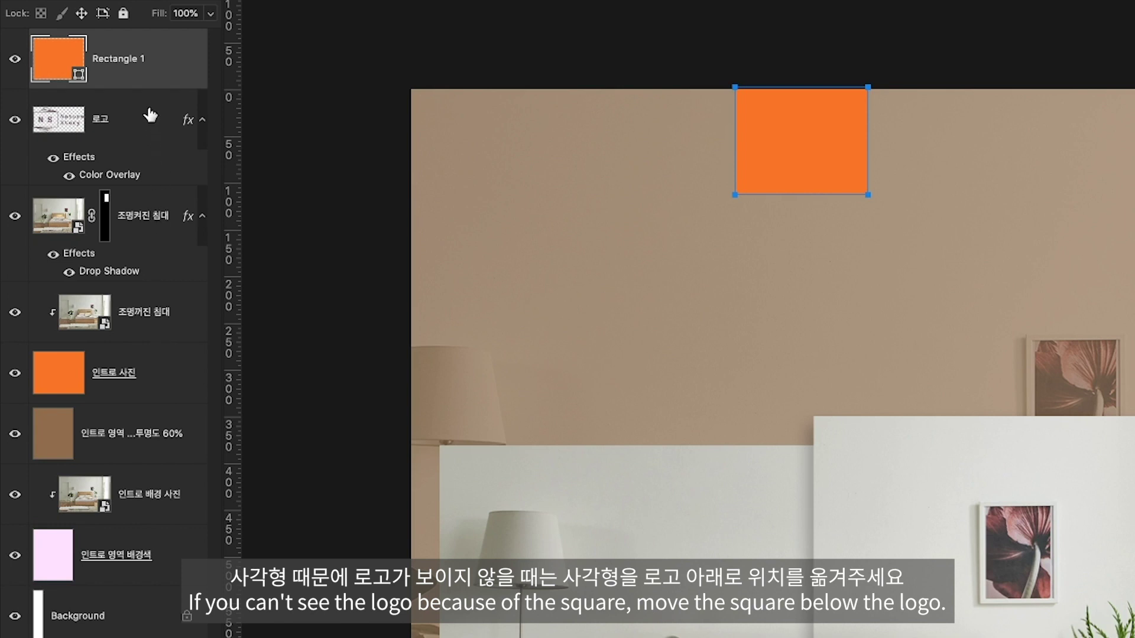
pyautogui.moveTo(165, 69); pyautogui.dragTo(147, 171)
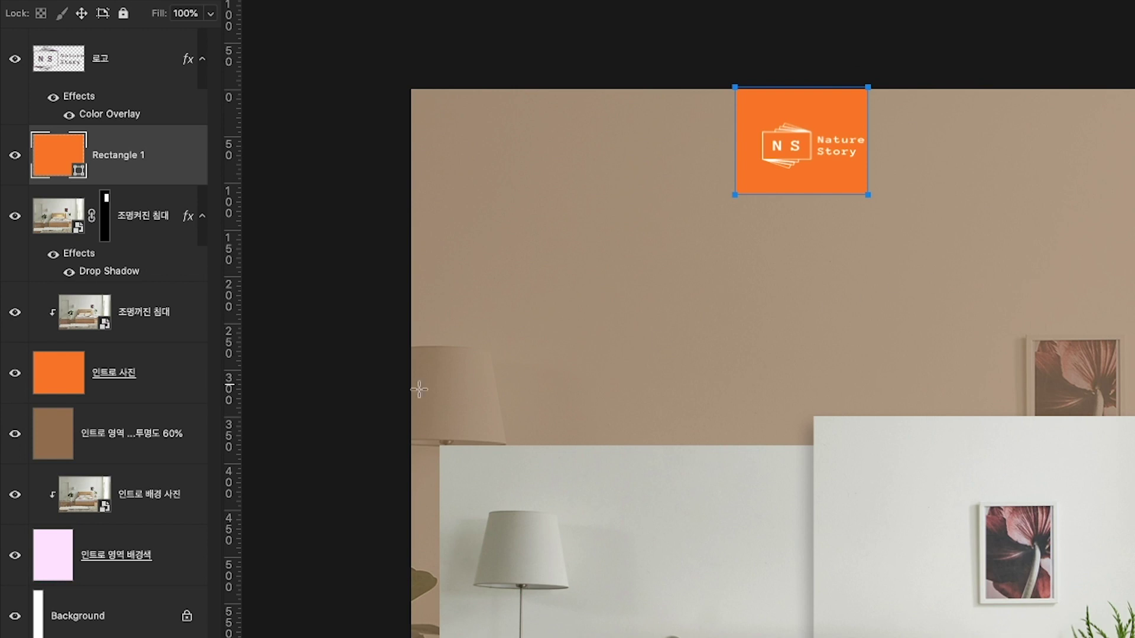
# - Select the outline of the 인트로 영역 배경색 layer, center the logo rectangle horizontally within it, and deselect
pyautogui.click(59, 554)
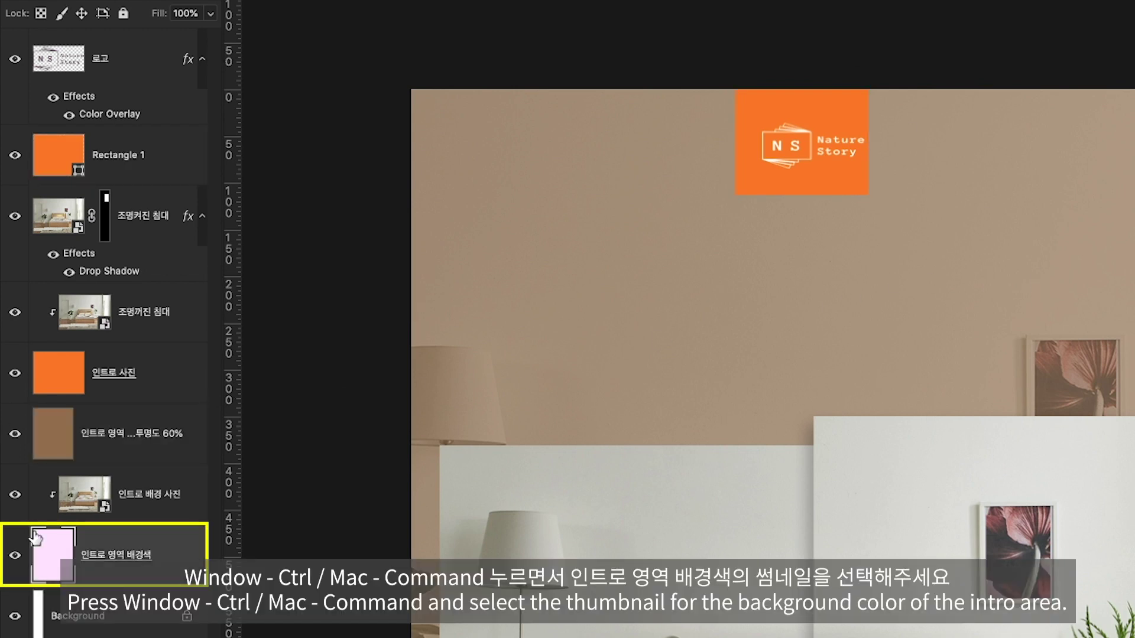
pyautogui.keyDown('ctrl'); pyautogui.click(64, 566); pyautogui.keyUp('ctrl')
pyautogui.click(124, 168)
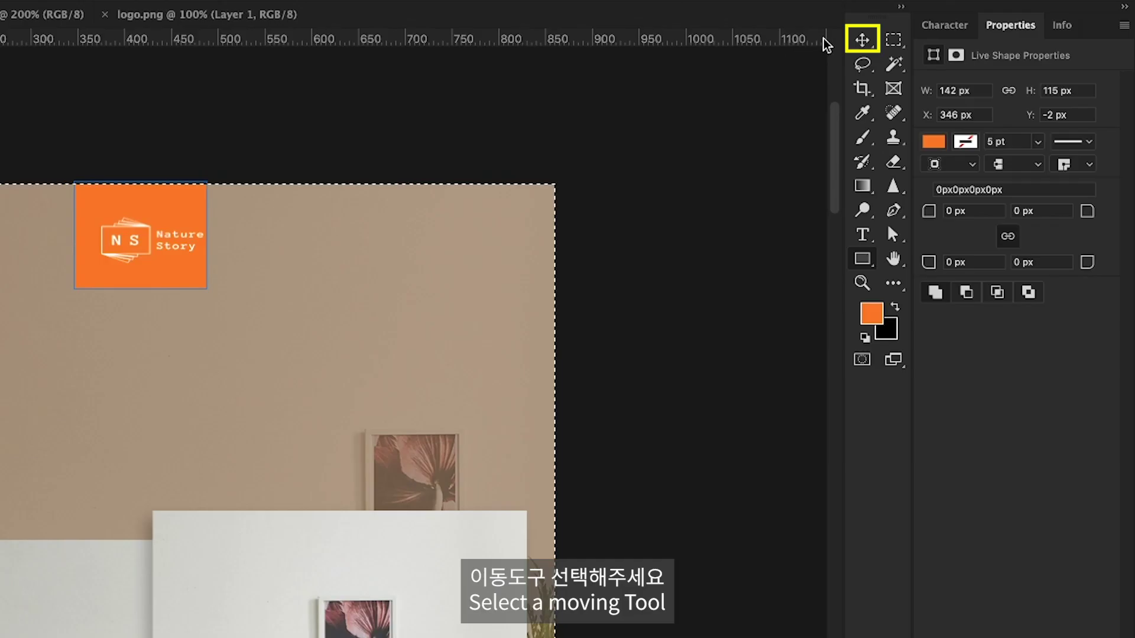
pyautogui.click(861, 41)
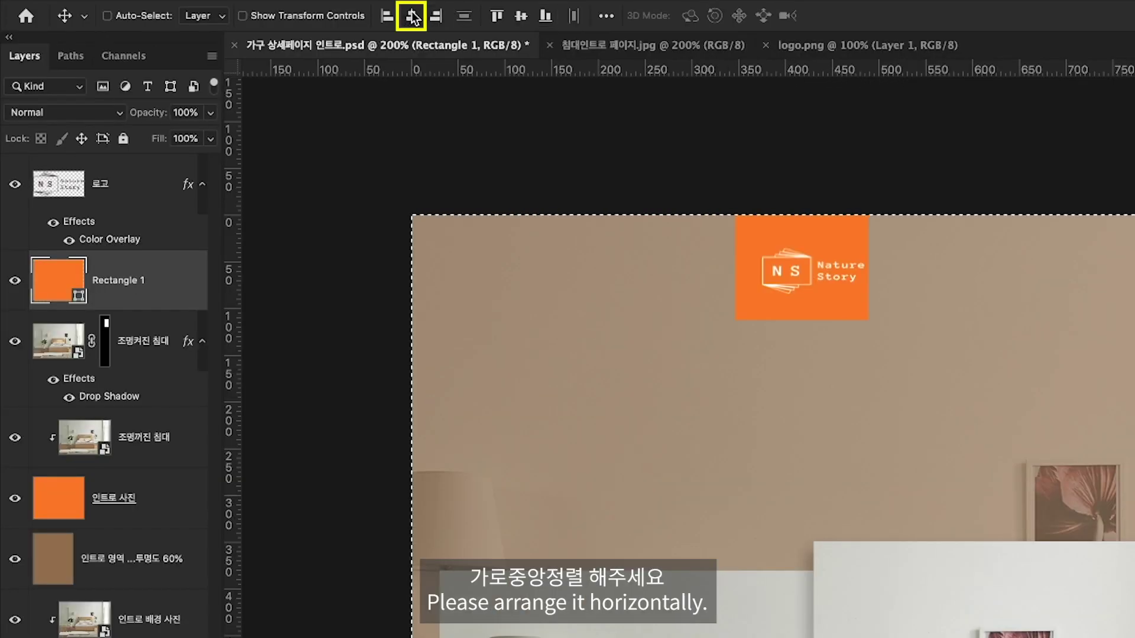
pyautogui.click(412, 17)
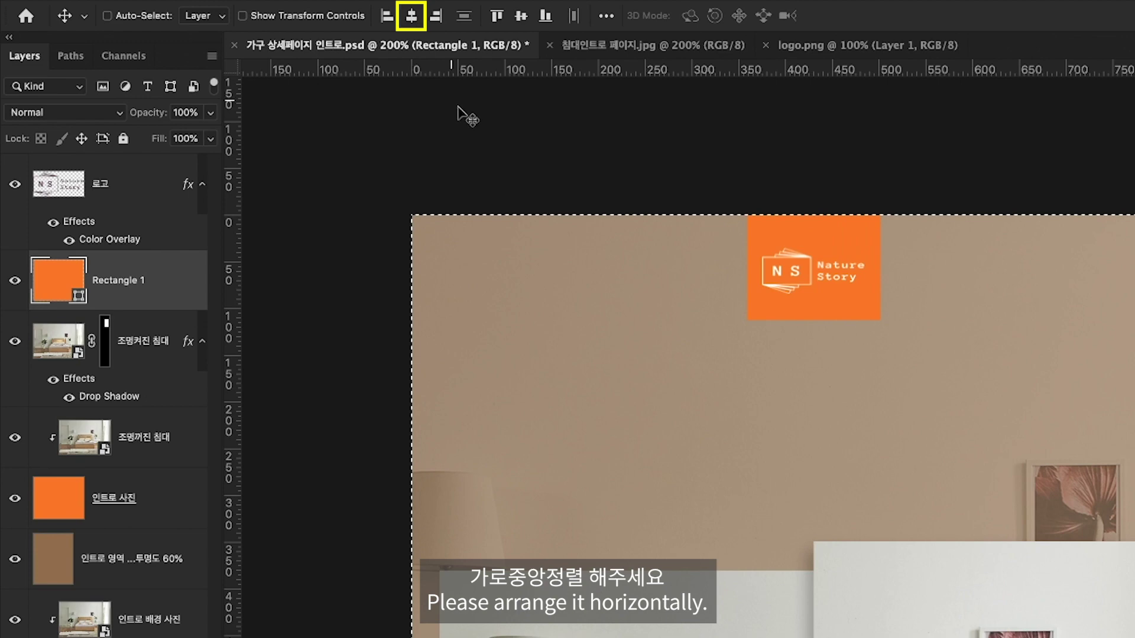
pyautogui.hotkey('ctrl', 'd')
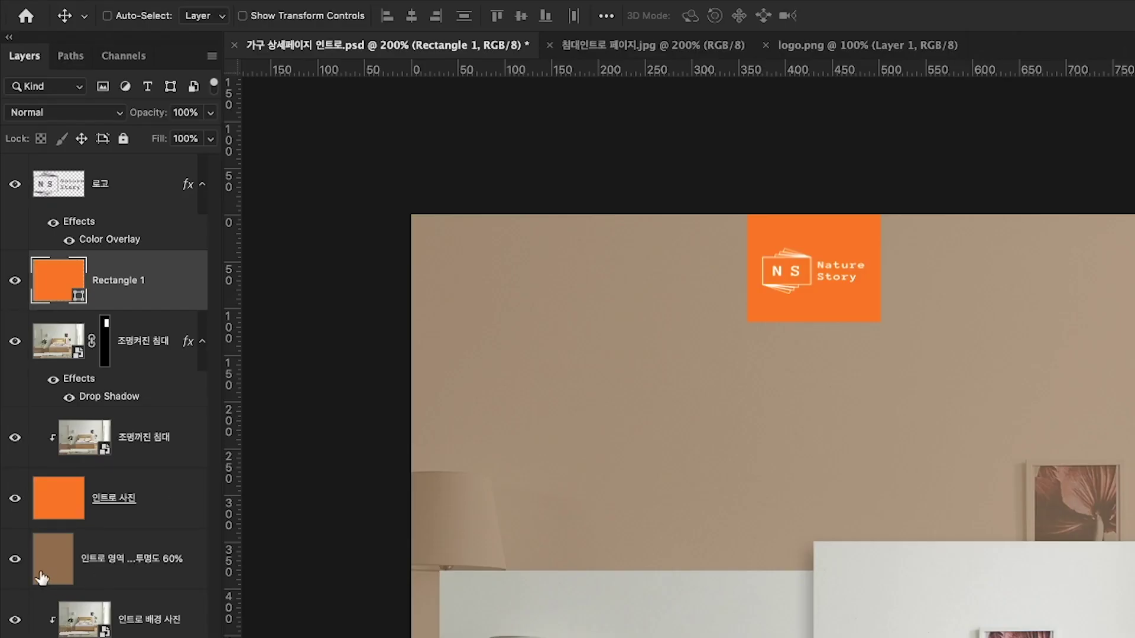
# - With the Rectangle 1 layer selected, copy the brown color code 9d7755 from the 메인 글자 note in TextEdit and return to Photoshop
pyautogui.click(46, 581)
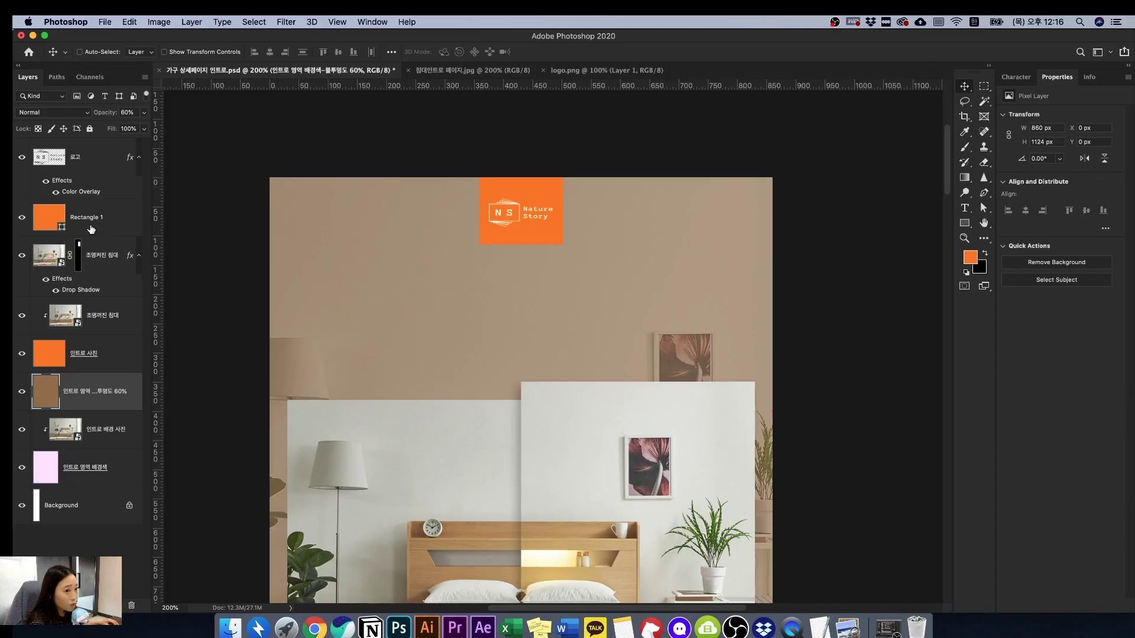
pyautogui.click(118, 283)
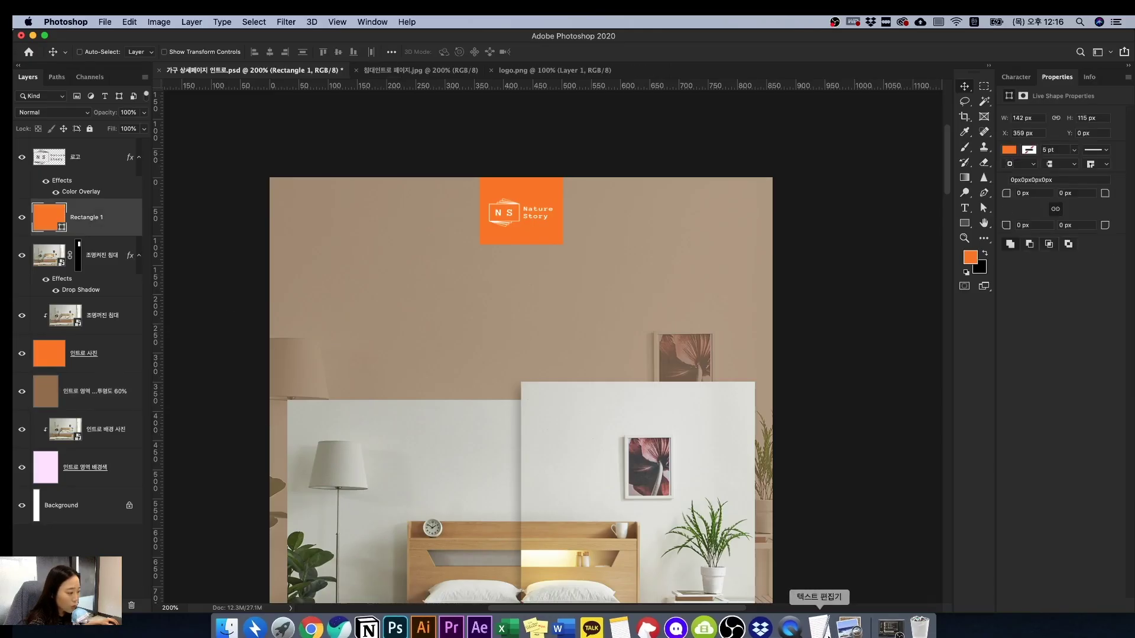
pyautogui.click(821, 628)
pyautogui.moveTo(694, 273); pyautogui.dragTo(745, 273)
pyautogui.press('cmd+c')
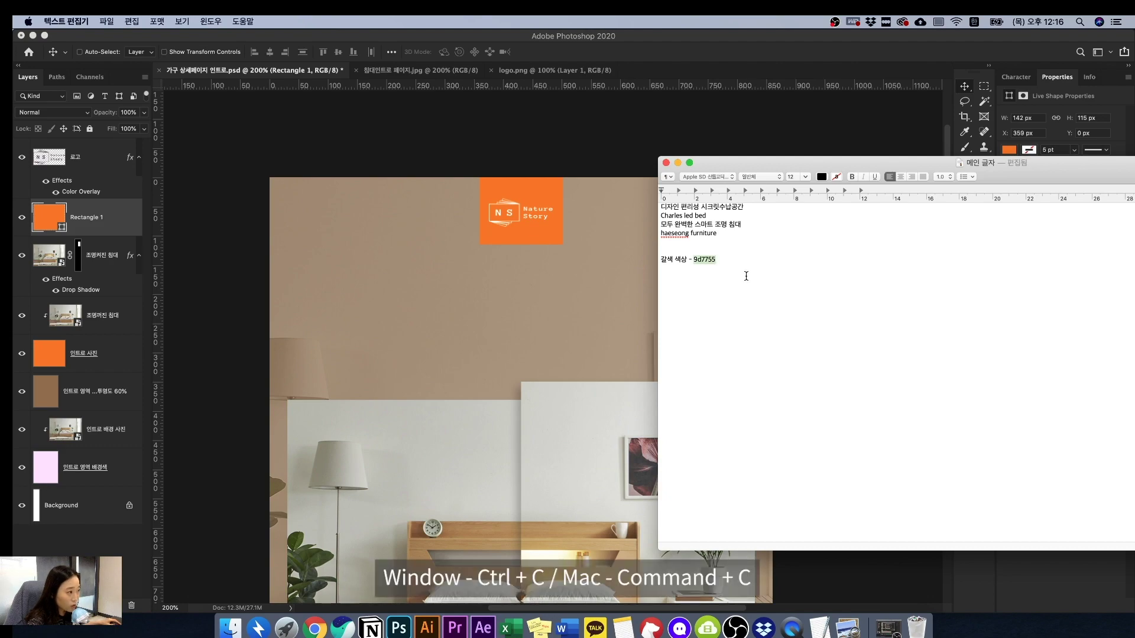
pyautogui.click(554, 272)
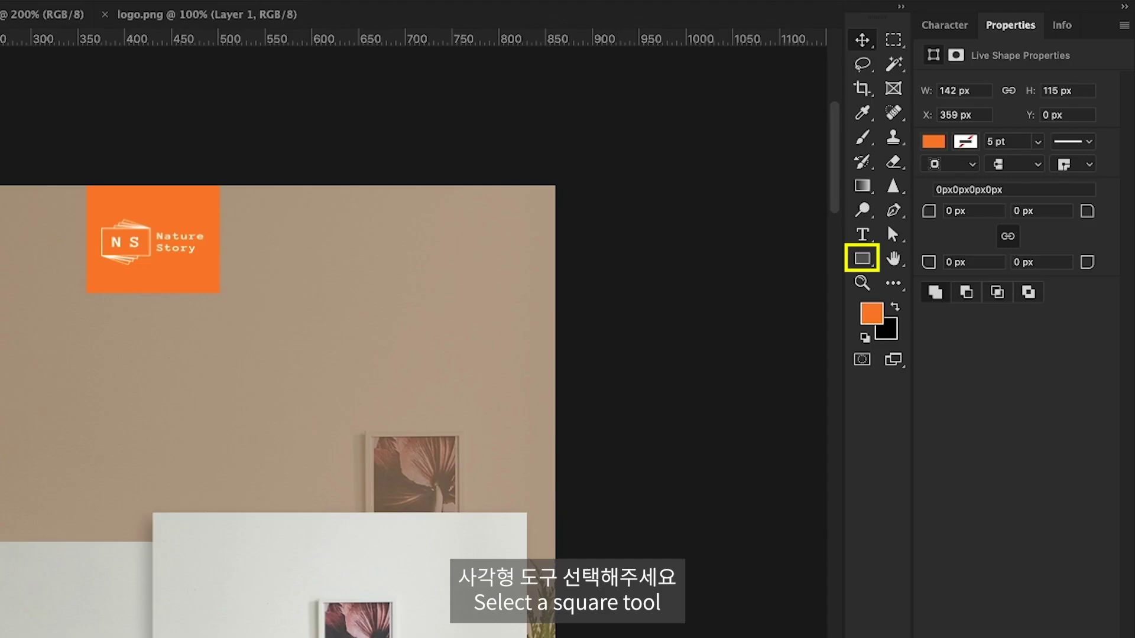
# - Set the logo rectangle's fill color to the copied brown, #9d7755
pyautogui.click(862, 259)
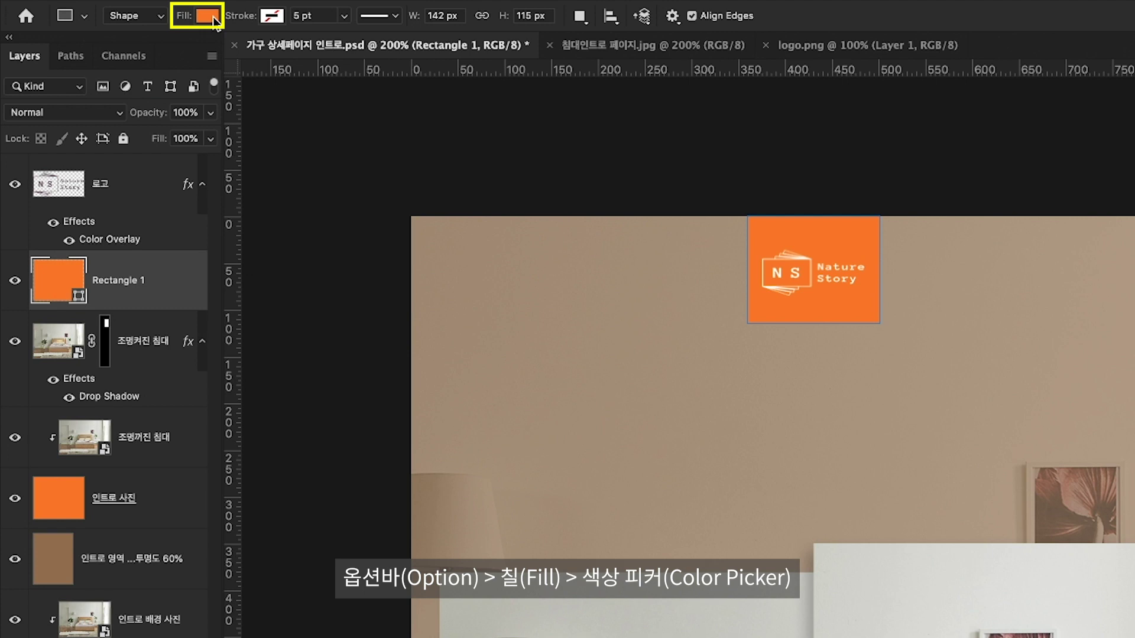
pyautogui.click(209, 18)
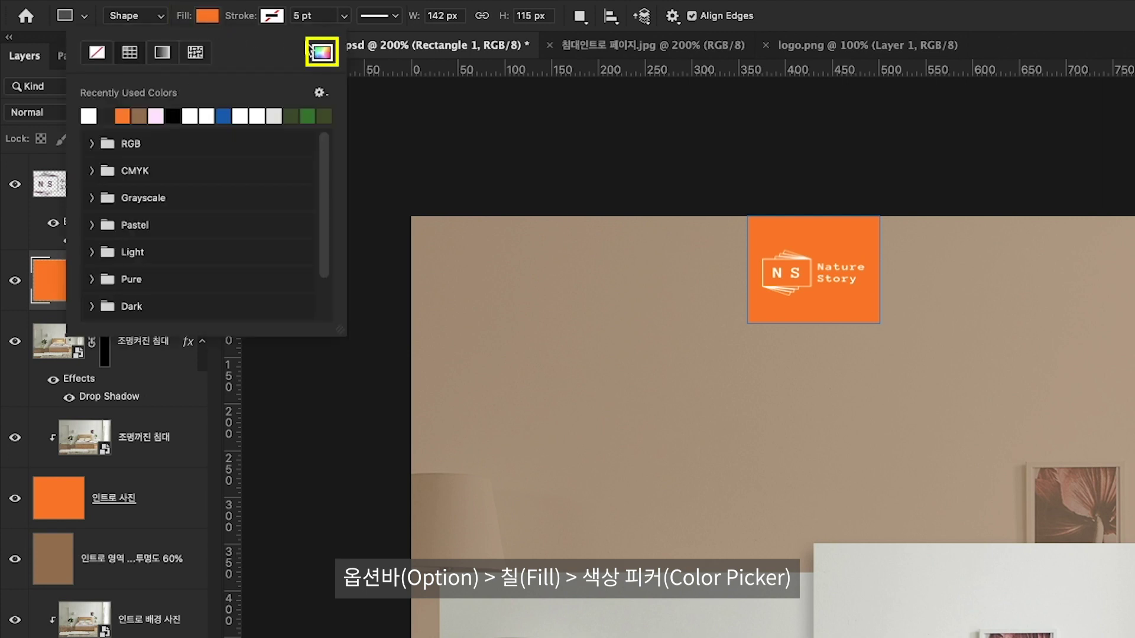
pyautogui.click(322, 53)
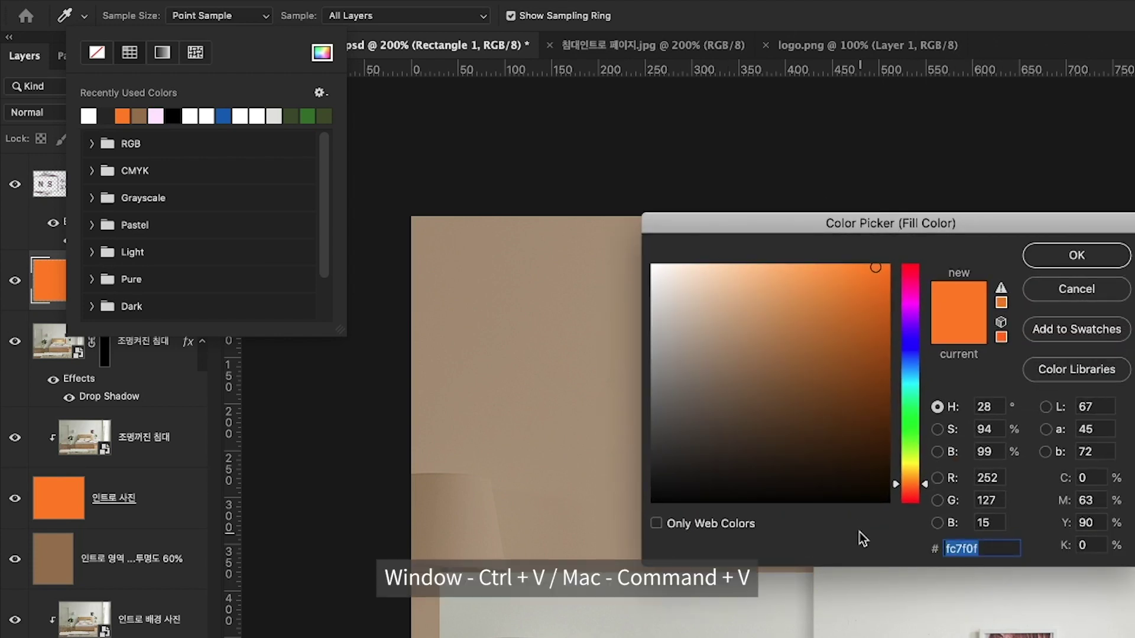
pyautogui.press('super+v')
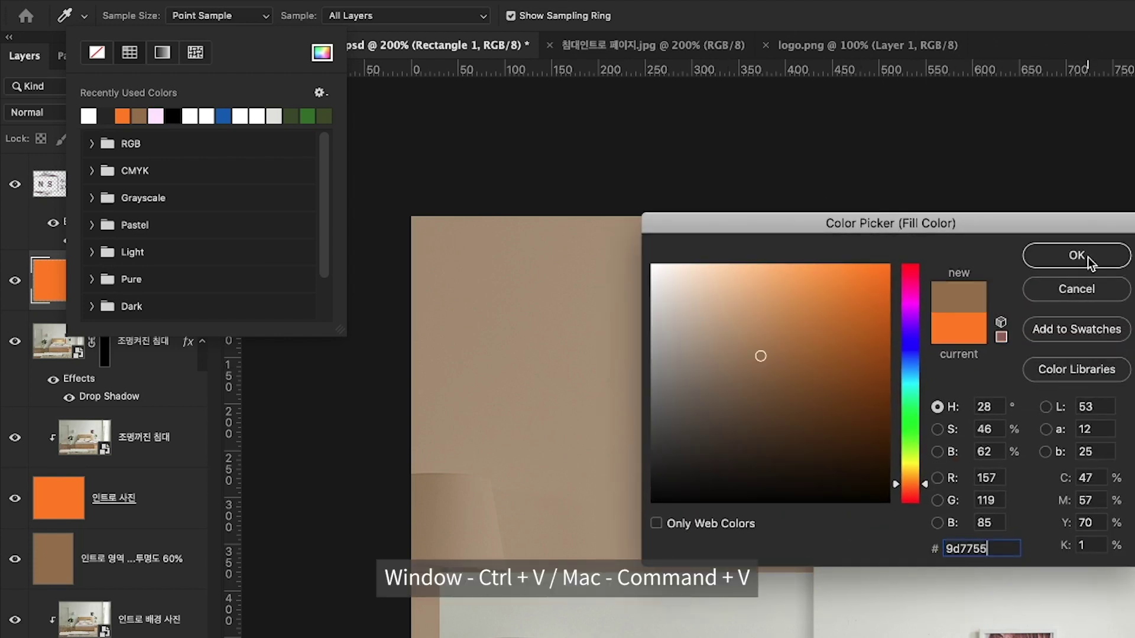
pyautogui.click(1077, 255)
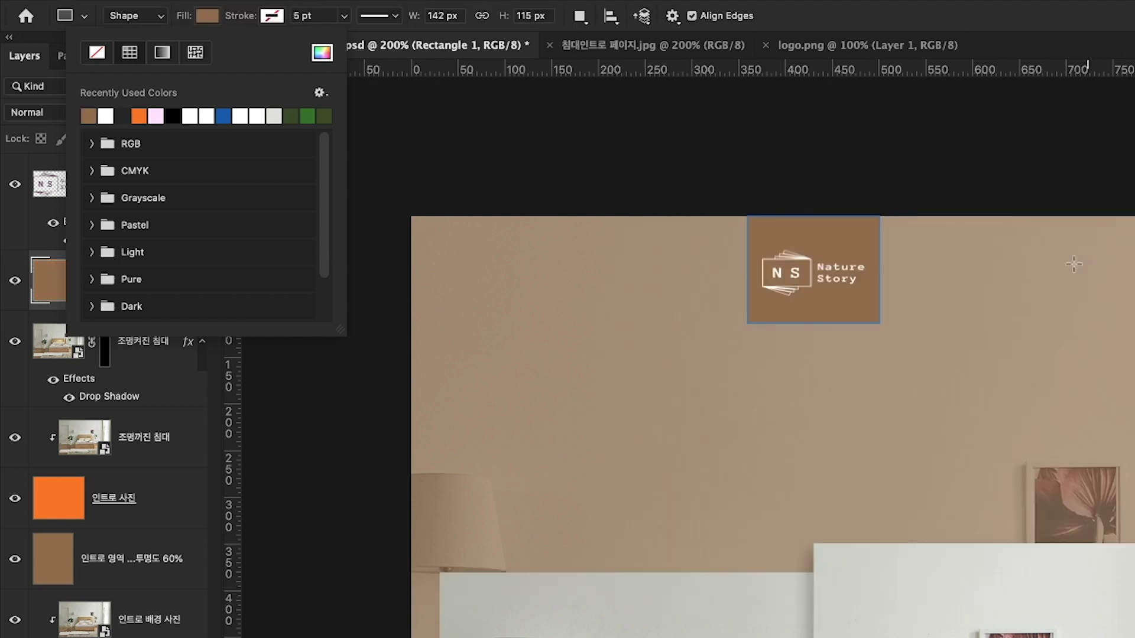
pyautogui.press('Escape')
# - Rename the Rectangle 1 layer as 로고 박스
pyautogui.press('v')
pyautogui.press('super+minus')
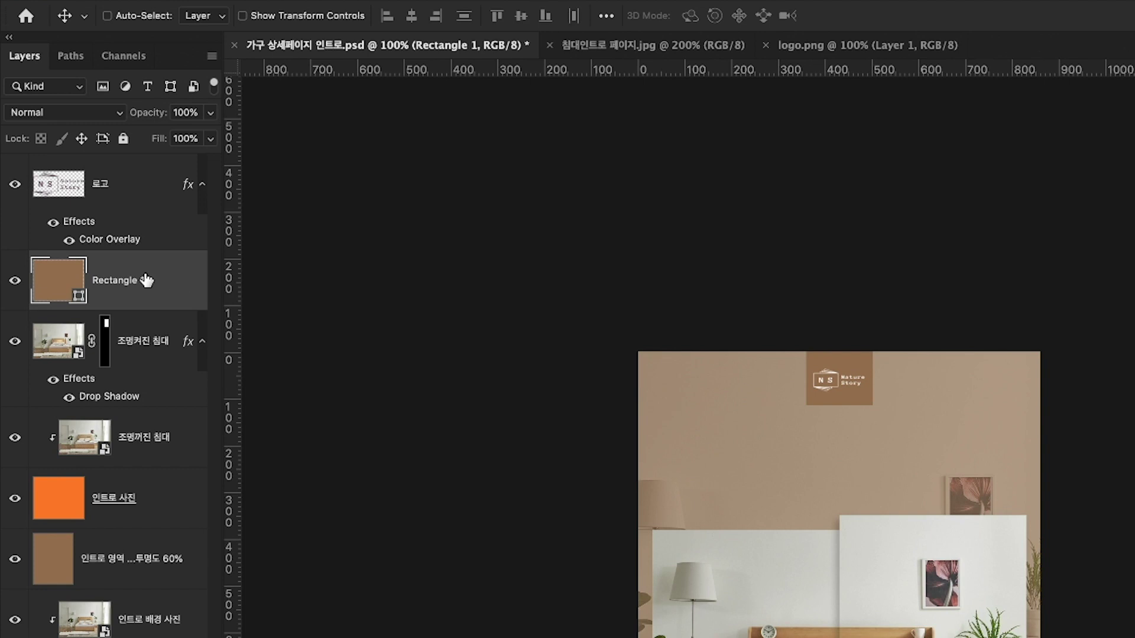
pyautogui.doubleClick(114, 281)
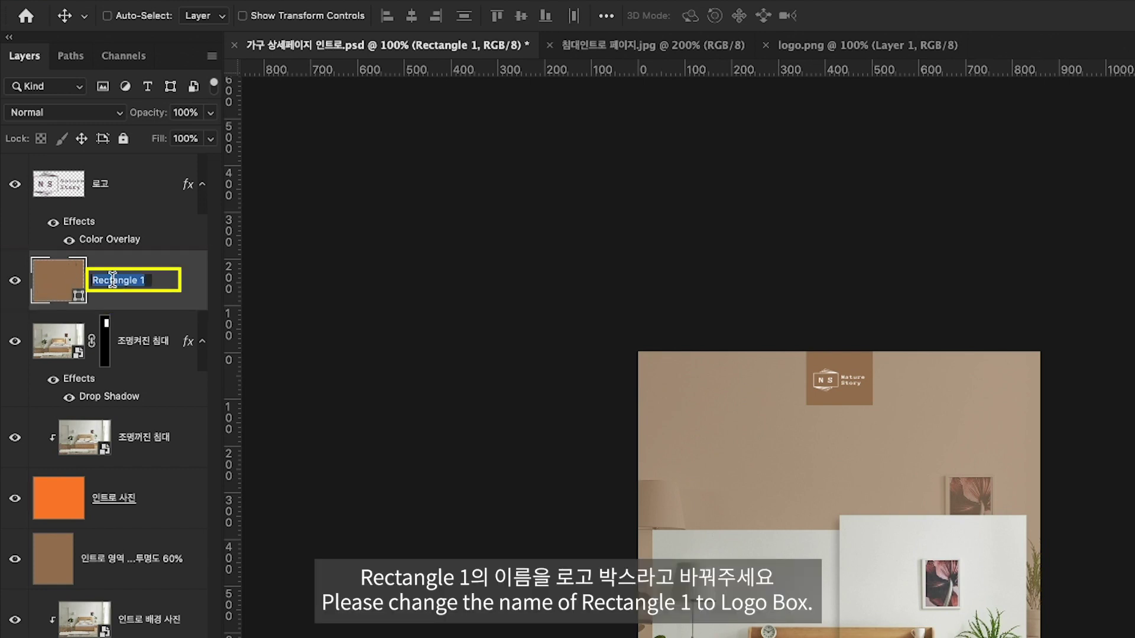
pyautogui.write('로고 박')
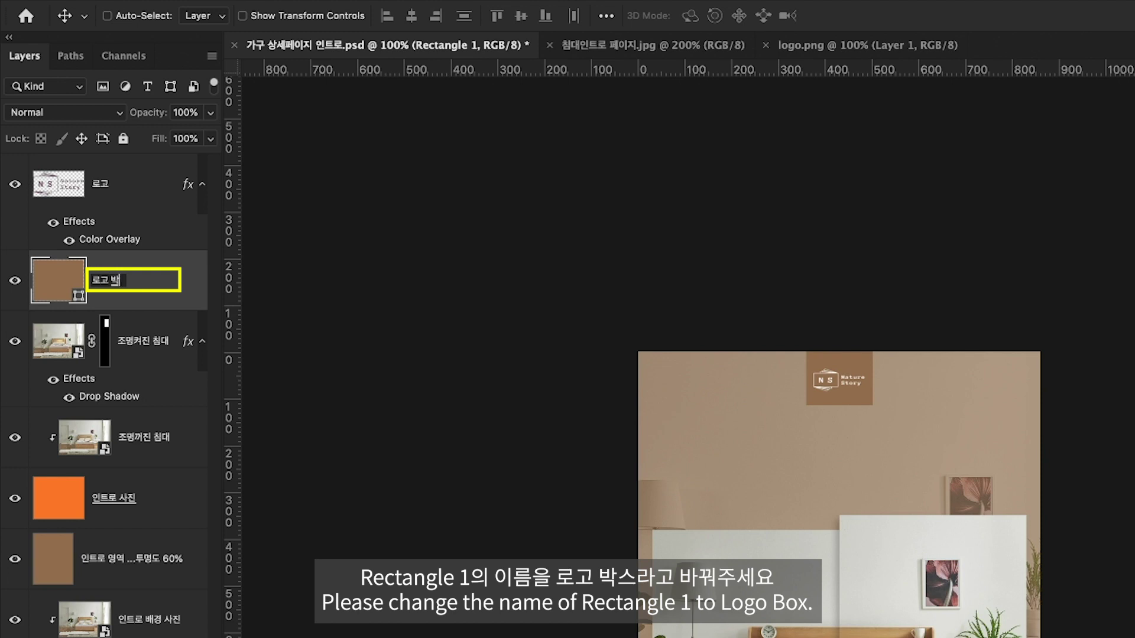
pyautogui.write('스')
pyautogui.press('Return')
# - Load the outline of the 로고 박스 layer as a selection
pyautogui.press('super+plus')
pyautogui.moveTo(850, 407); pyautogui.dragTo(893, 418)
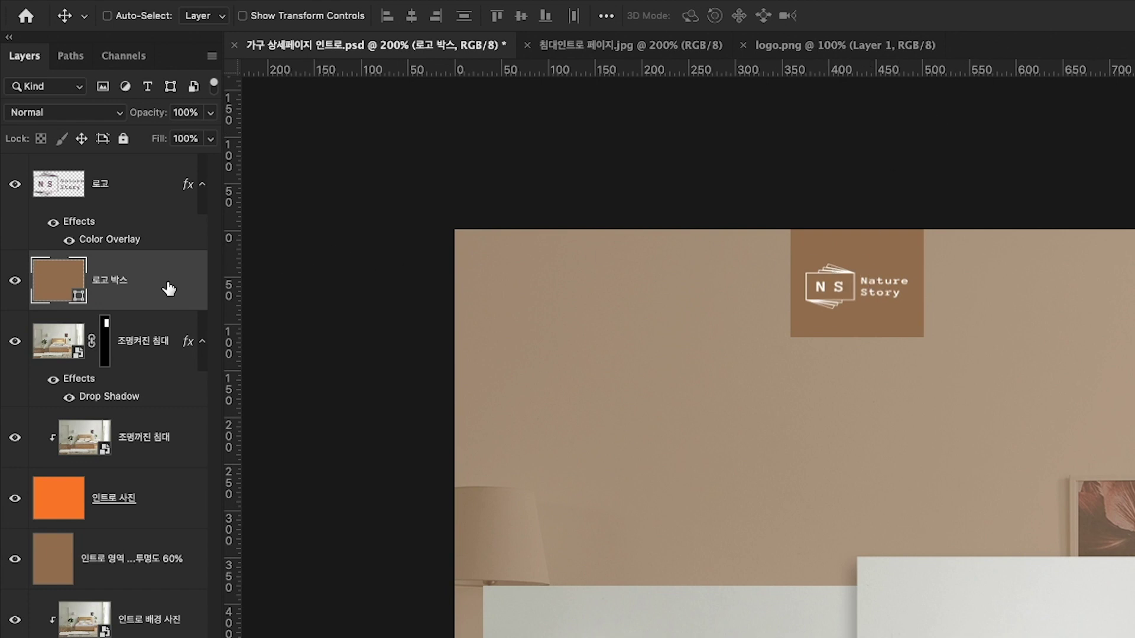
pyautogui.press('super')
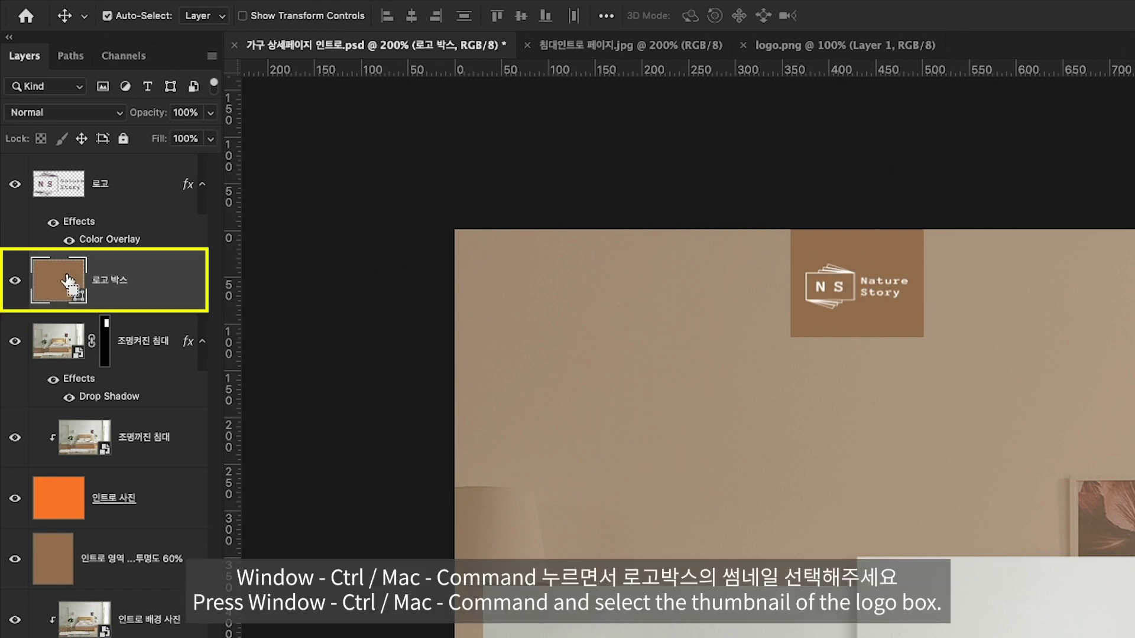
pyautogui.keyDown('super'); pyautogui.click(62, 280); pyautogui.keyUp('super')
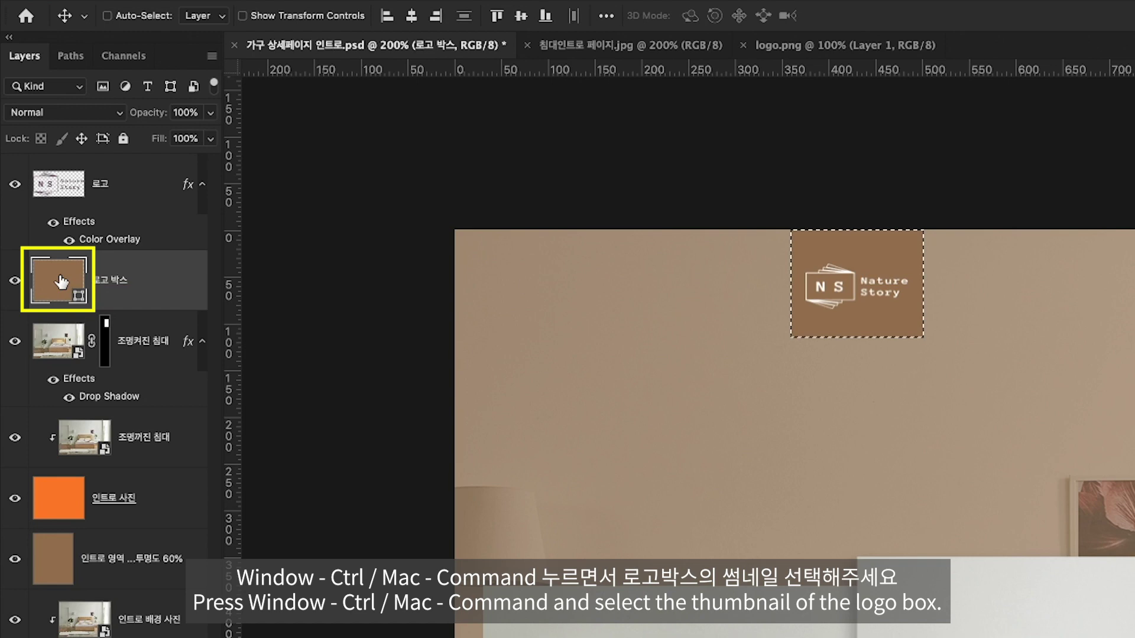
# - Center the 로고 layer within the logo box selection and clear the selection
pyautogui.click(117, 187)
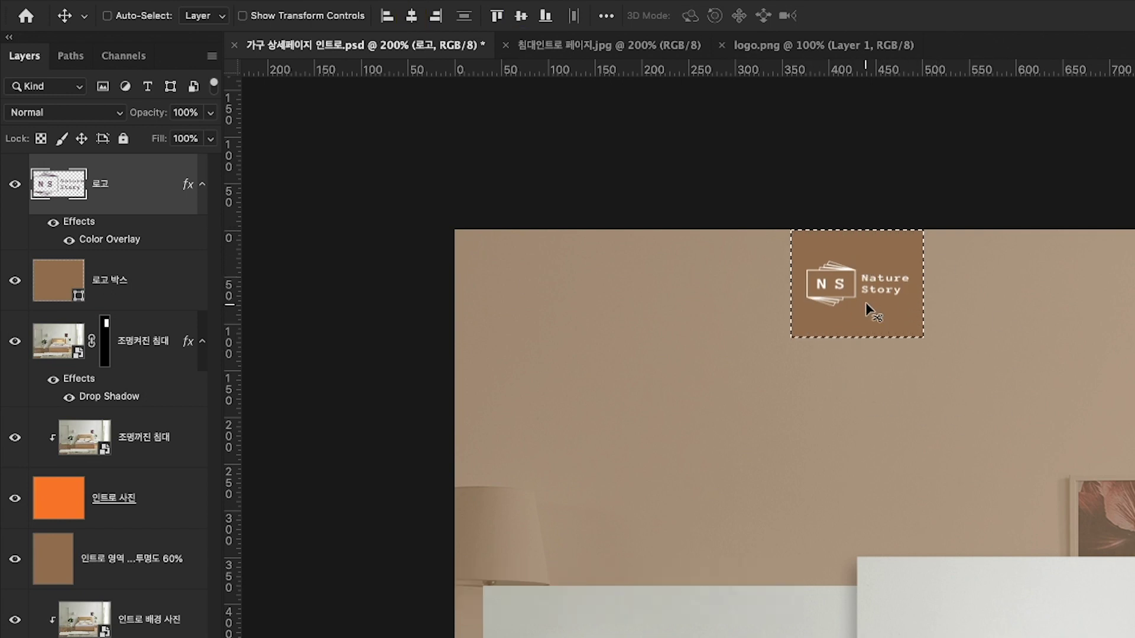
pyautogui.hotkey('ctrl', 'd')
pyautogui.scroll(-1, 875, 349)
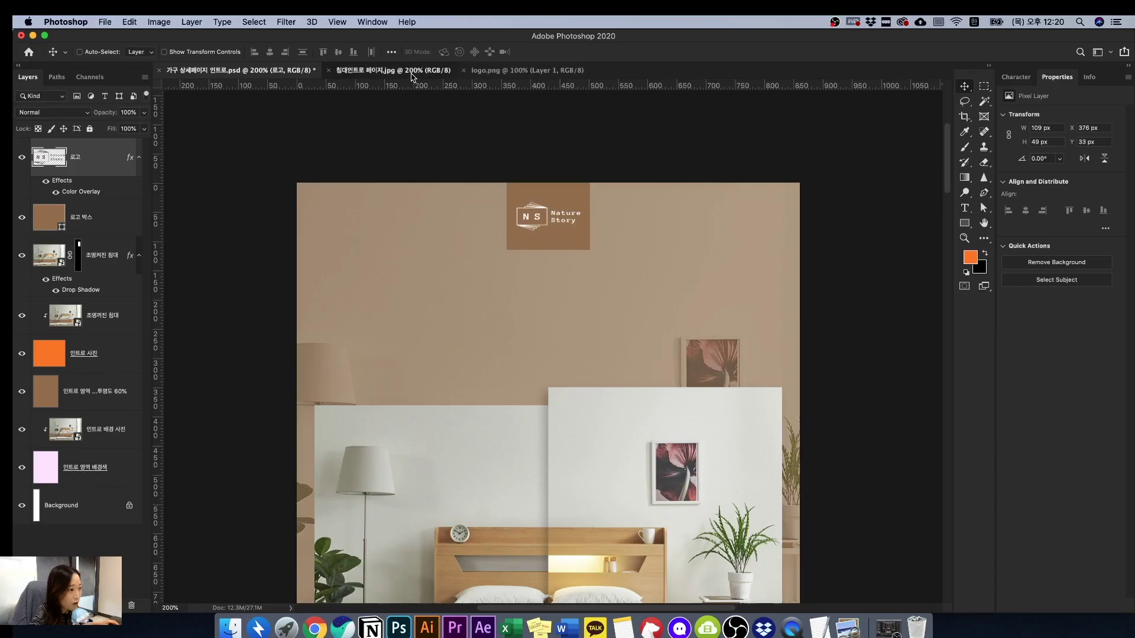
# - Check the heading in 침대인트로 페이지.jpg and add 디자인 편리성 시크릿수납공간 from the TextEdit note as text below the logo box
pyautogui.click(638, 51)
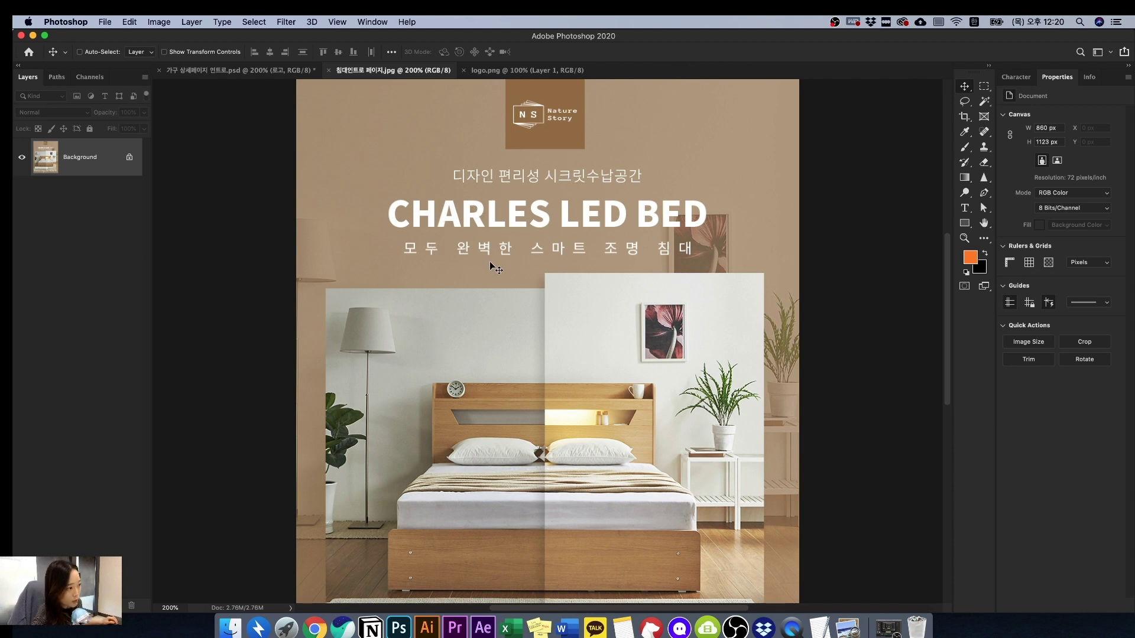
pyautogui.hotkey('ctrl', 'shift', 'Tab')
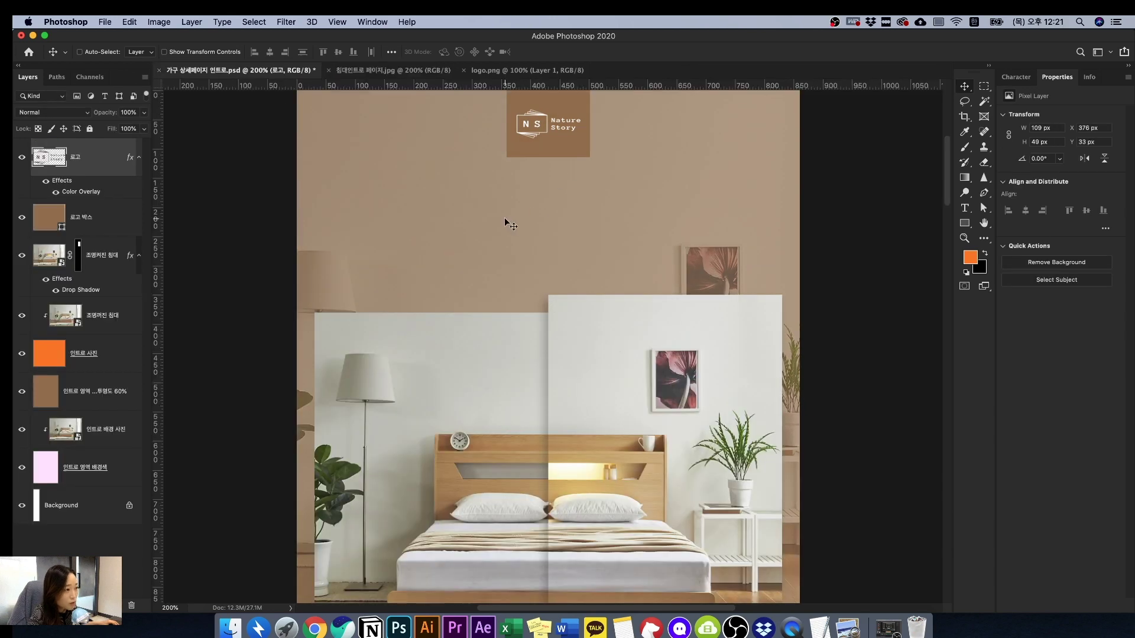
pyautogui.click(818, 627)
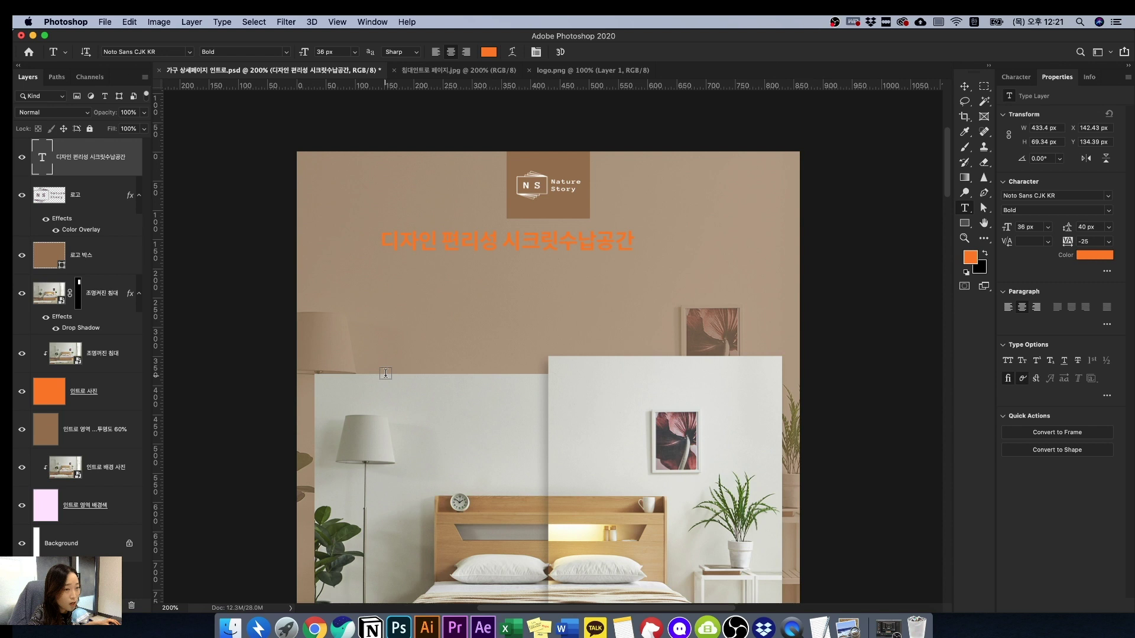
# - Copy Charles led bed and 모두 완벽한 스마트 조명 침대 from the TextEdit note into separate text layers below the first line
pyautogui.press('v')
pyautogui.click(819, 627)
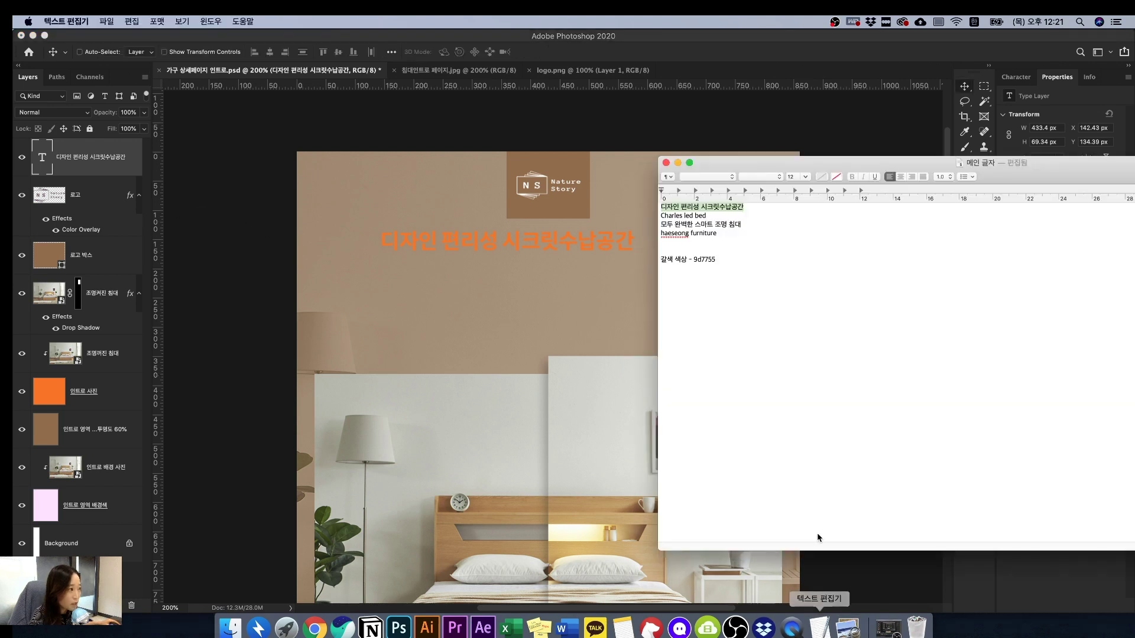
pyautogui.moveTo(712, 217); pyautogui.dragTo(653, 218)
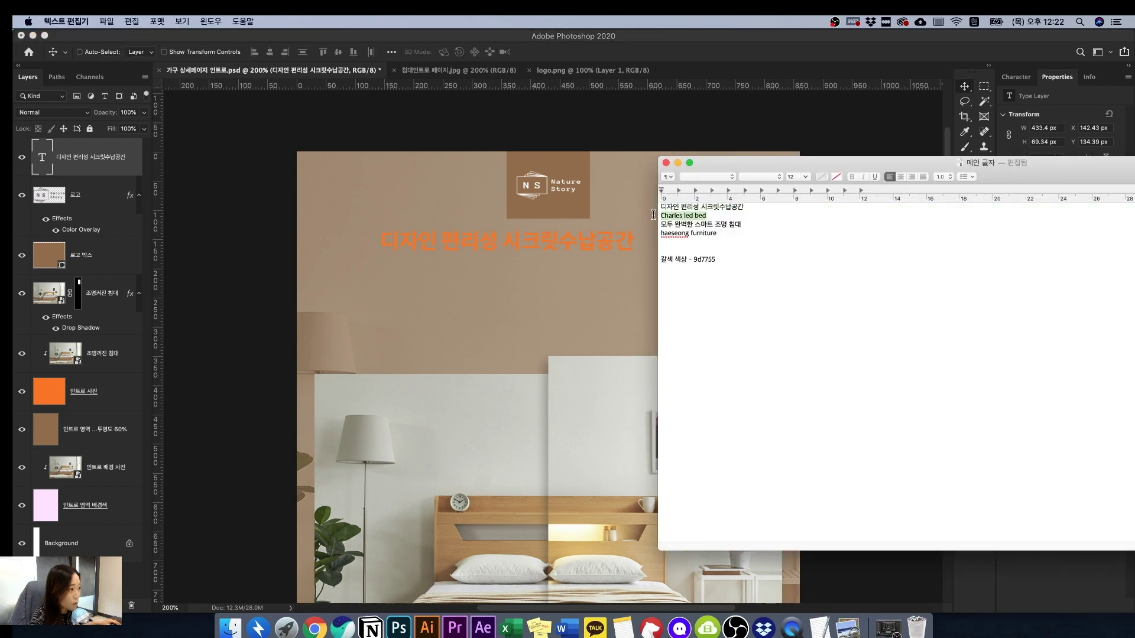
pyautogui.press('cmd+c')
pyautogui.click(466, 329)
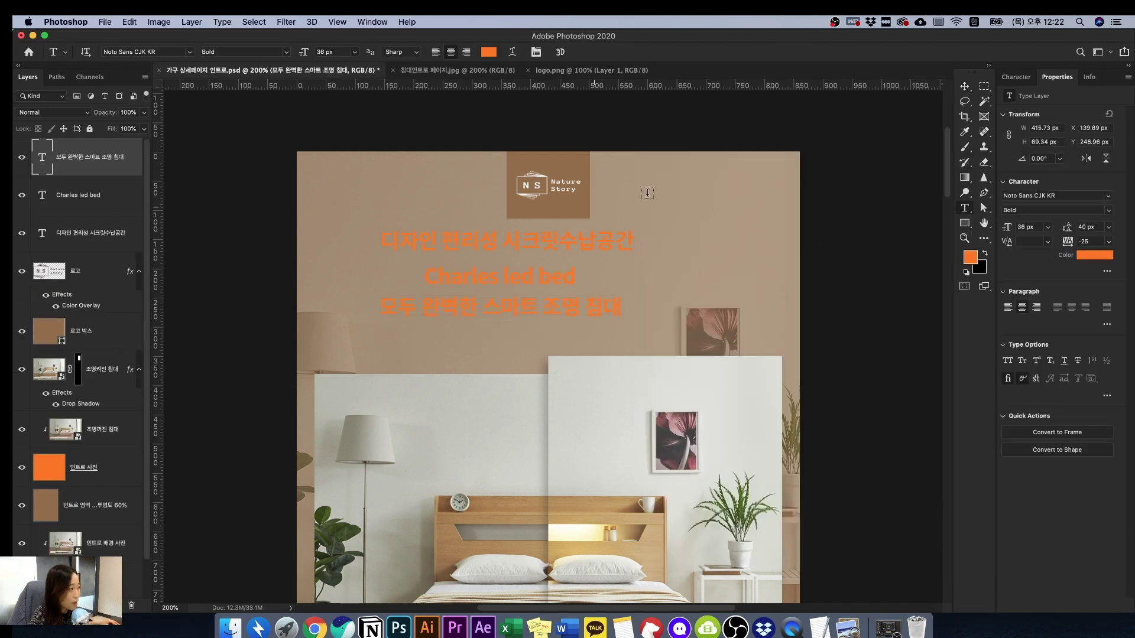
# - Compare the new text layers with the heading lines in the reference 침대인트로 페이지.jpg, outlining its headline and upper line with marquees
pyautogui.click(964, 208)
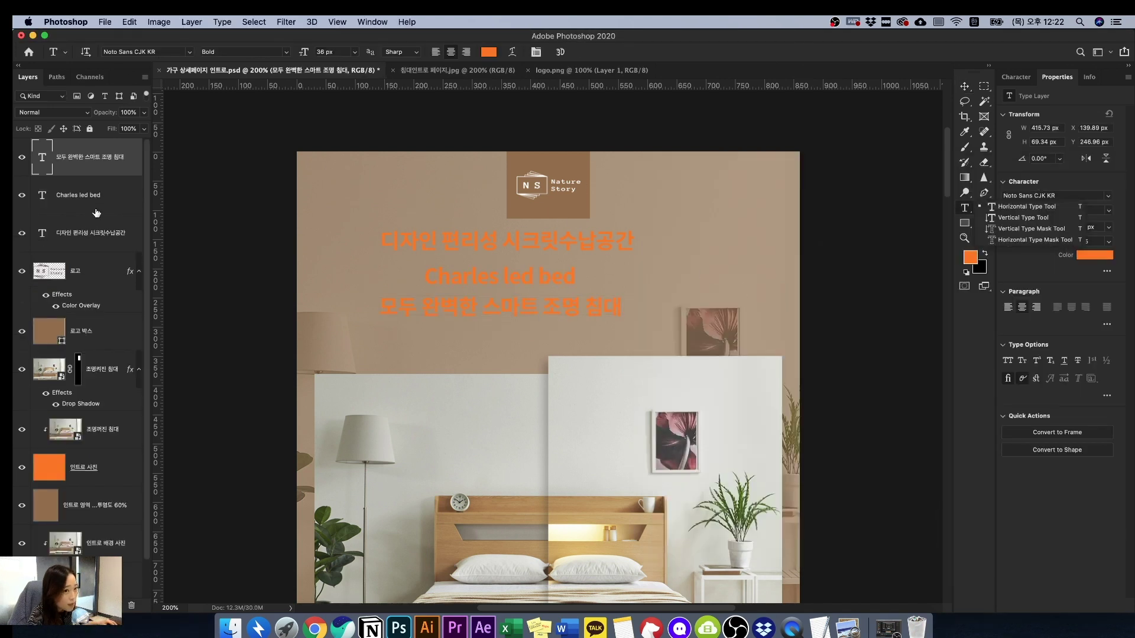
pyautogui.click(107, 172)
pyautogui.click(82, 231)
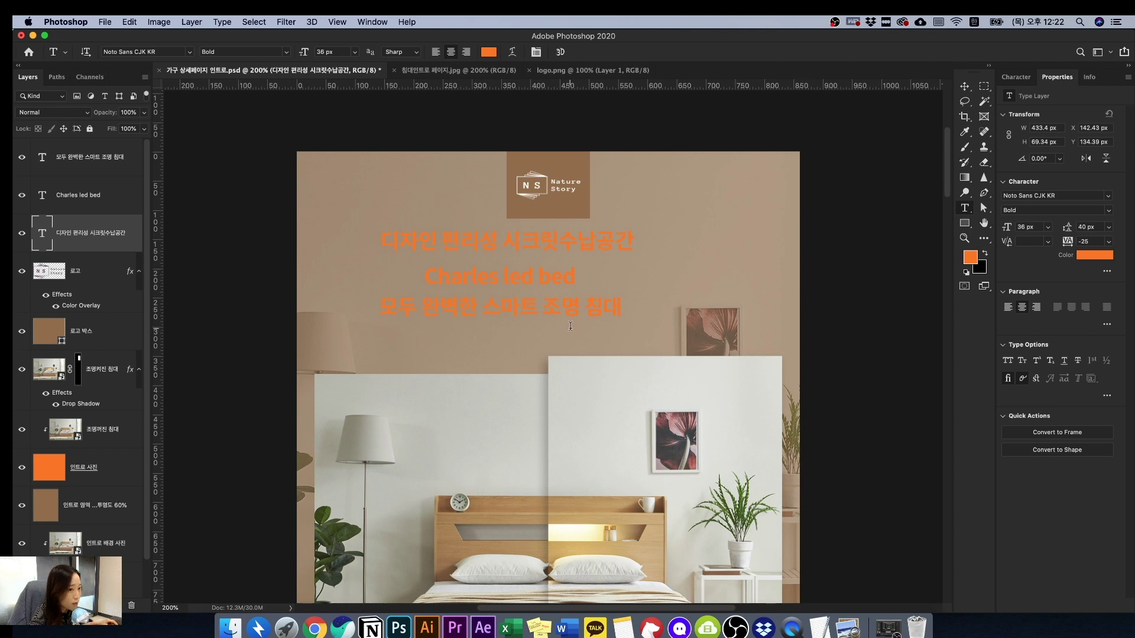
pyautogui.click(436, 70)
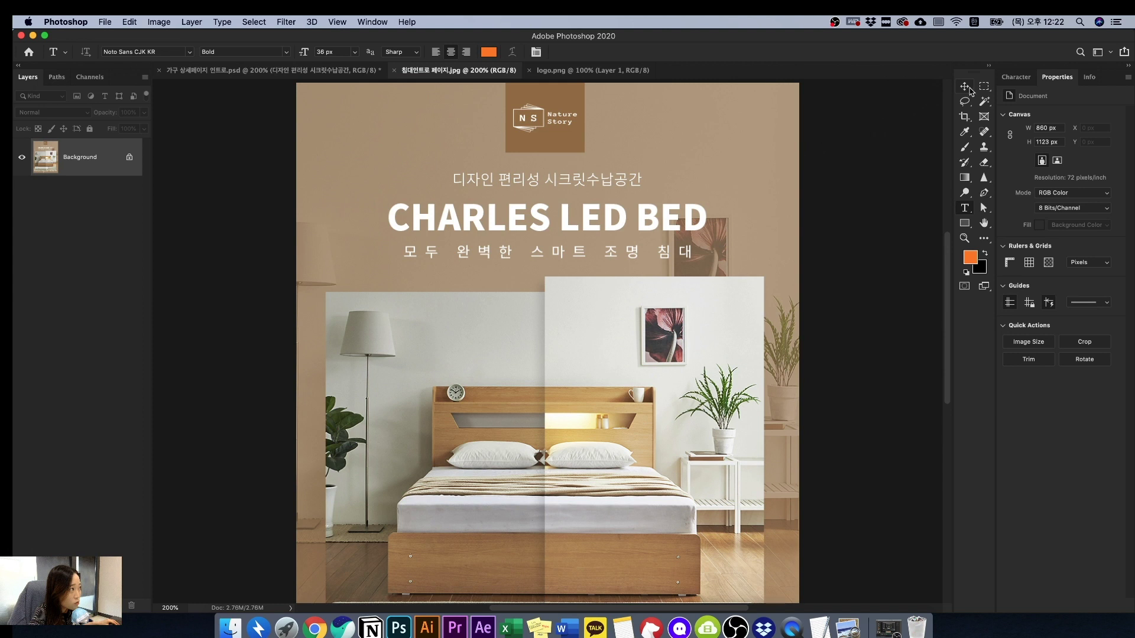
pyautogui.click(984, 87)
pyautogui.moveTo(383, 196); pyautogui.dragTo(712, 257)
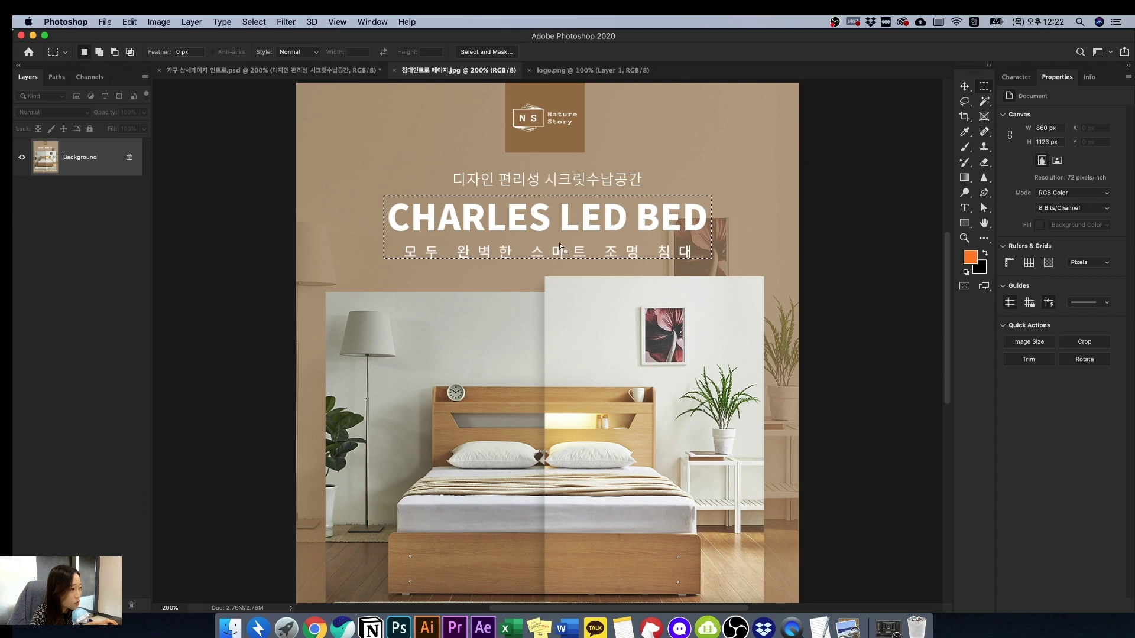
pyautogui.moveTo(438, 170); pyautogui.dragTo(652, 190)
pyautogui.click(308, 113)
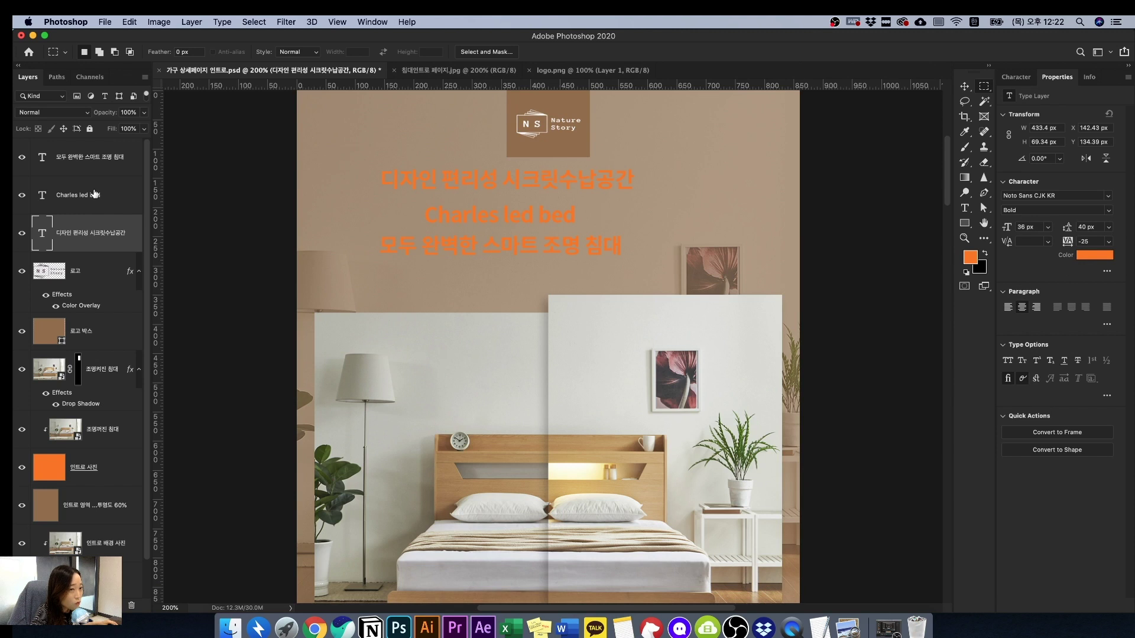
# - Apply All Caps to the Charles led bed text layer
pyautogui.moveTo(591, 195); pyautogui.dragTo(420, 228)
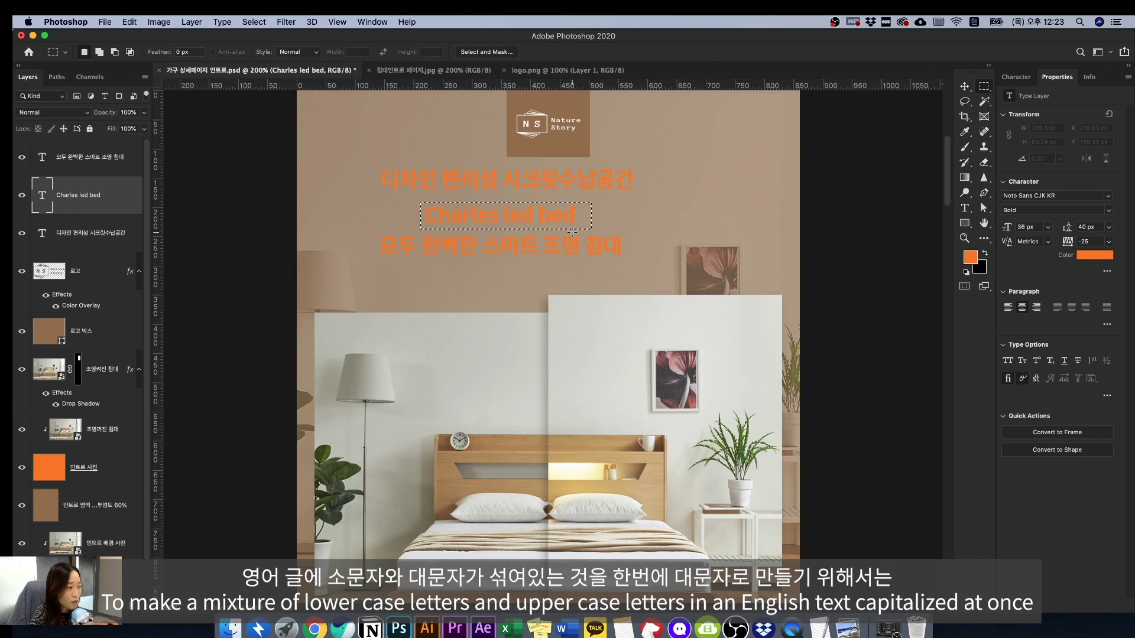
pyautogui.click(566, 241)
pyautogui.click(1015, 77)
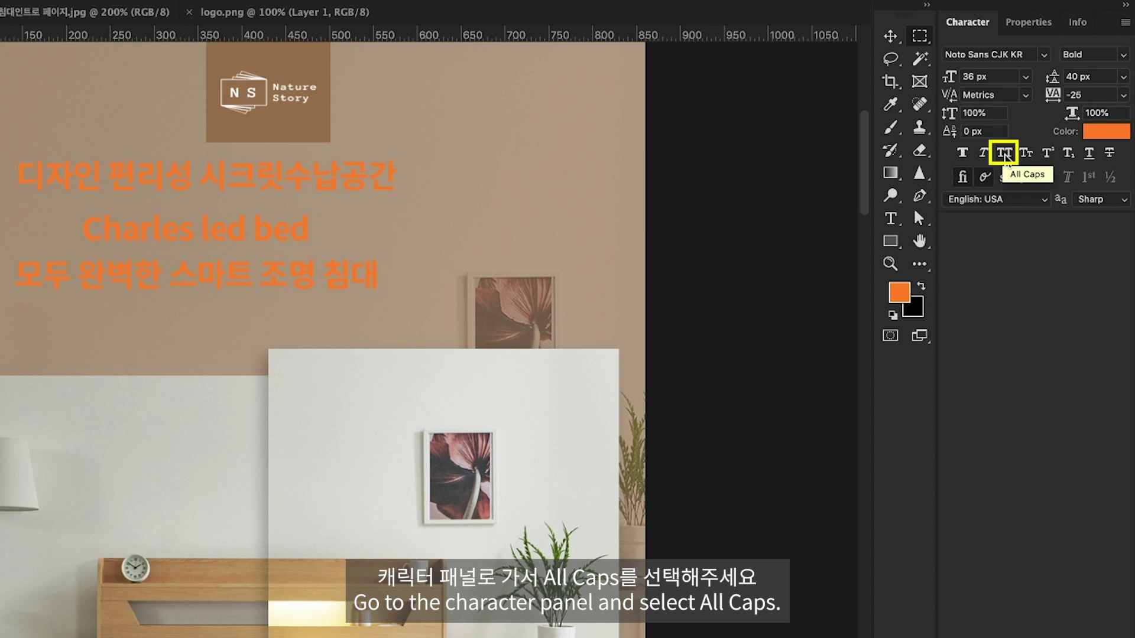
pyautogui.click(1005, 157)
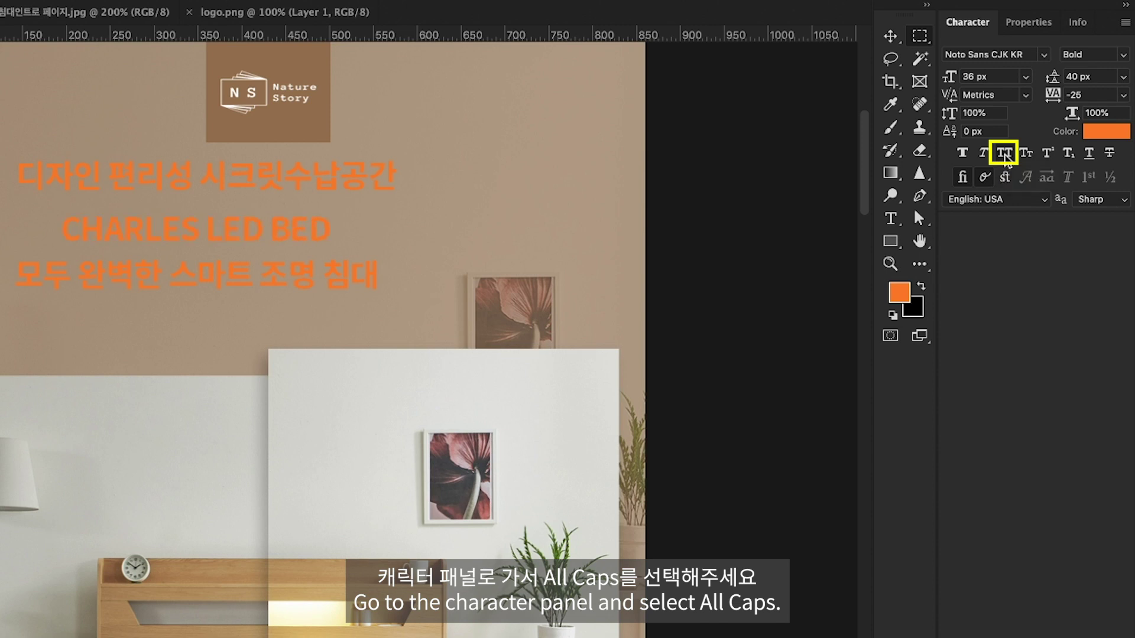
pyautogui.click(1005, 157)
pyautogui.click(1006, 156)
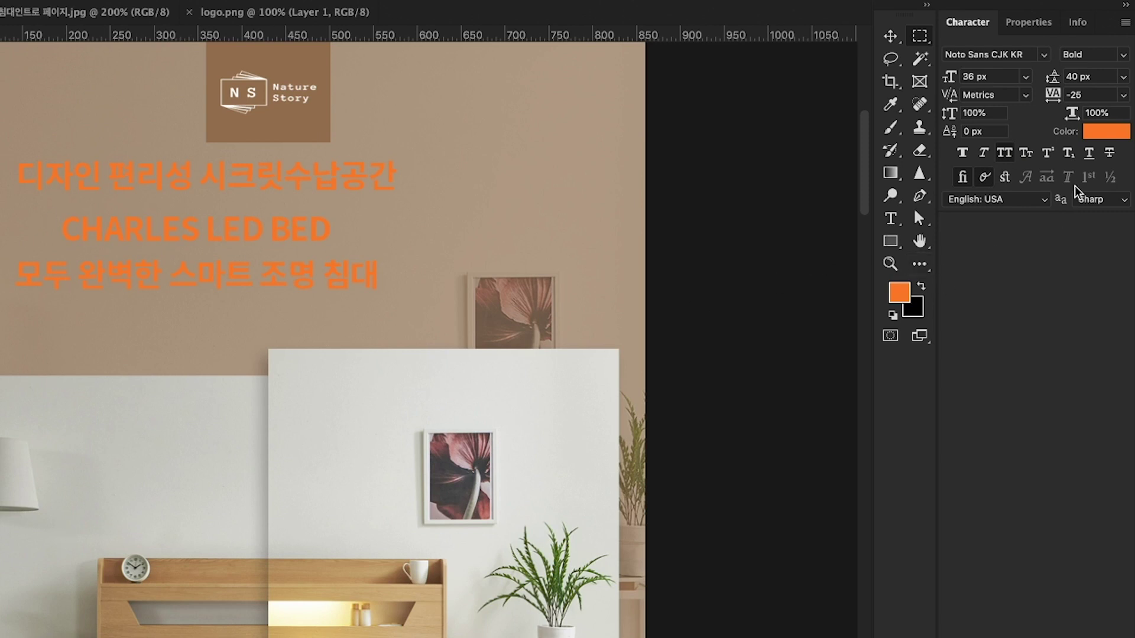
# - Change the Charles led bed text color to white, #ffffff
pyautogui.click(1097, 136)
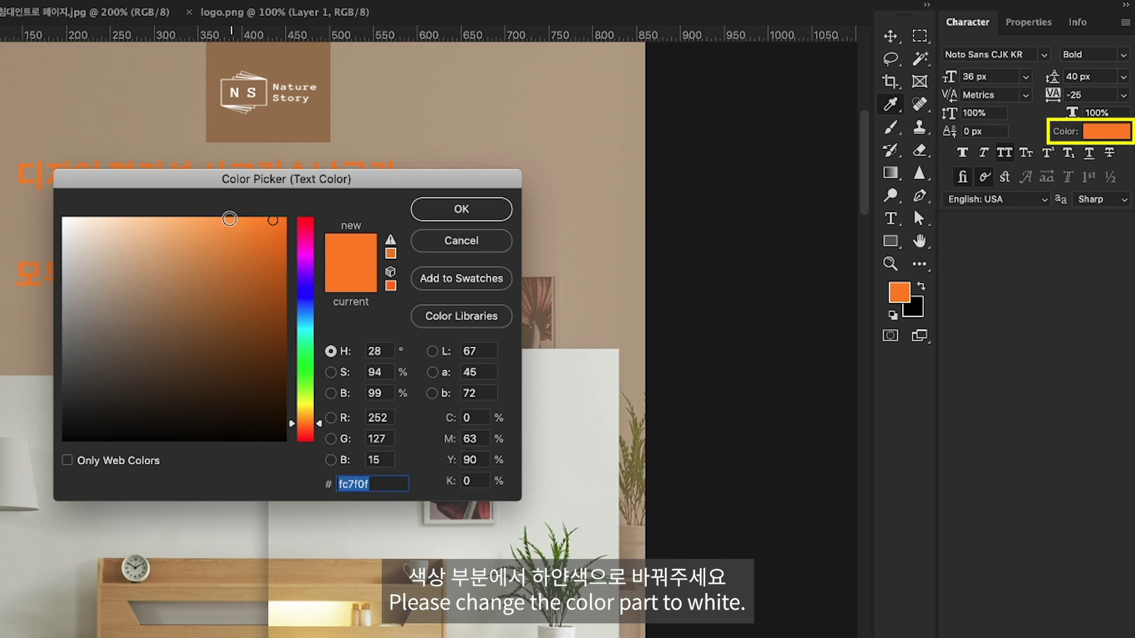
pyautogui.click(64, 217)
pyautogui.moveTo(64, 217); pyautogui.dragTo(57, 208)
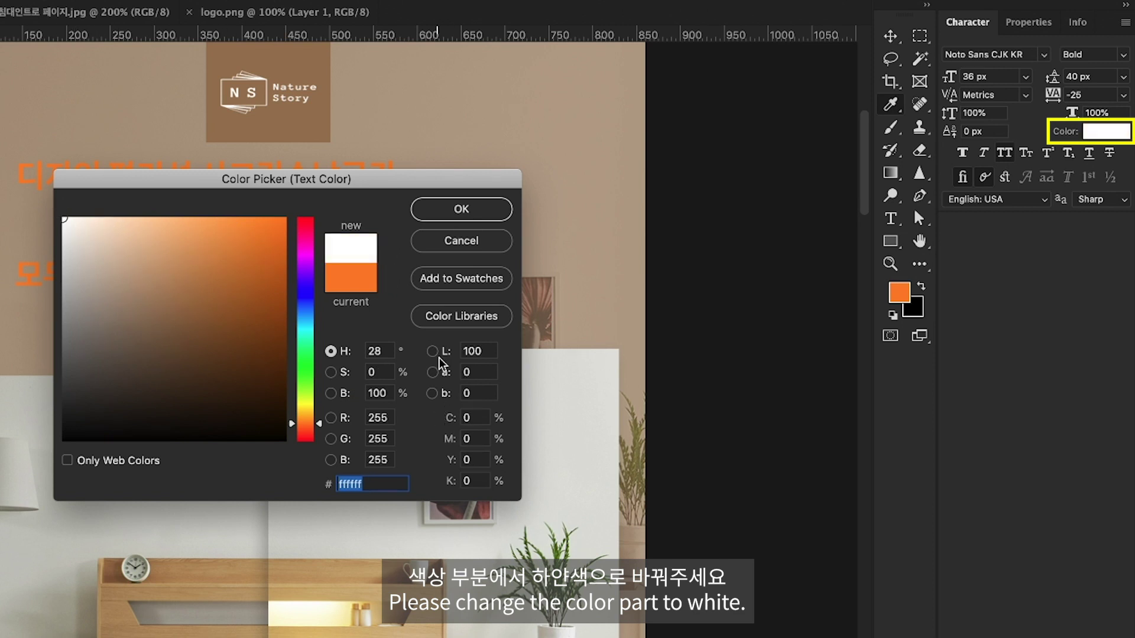
pyautogui.click(461, 209)
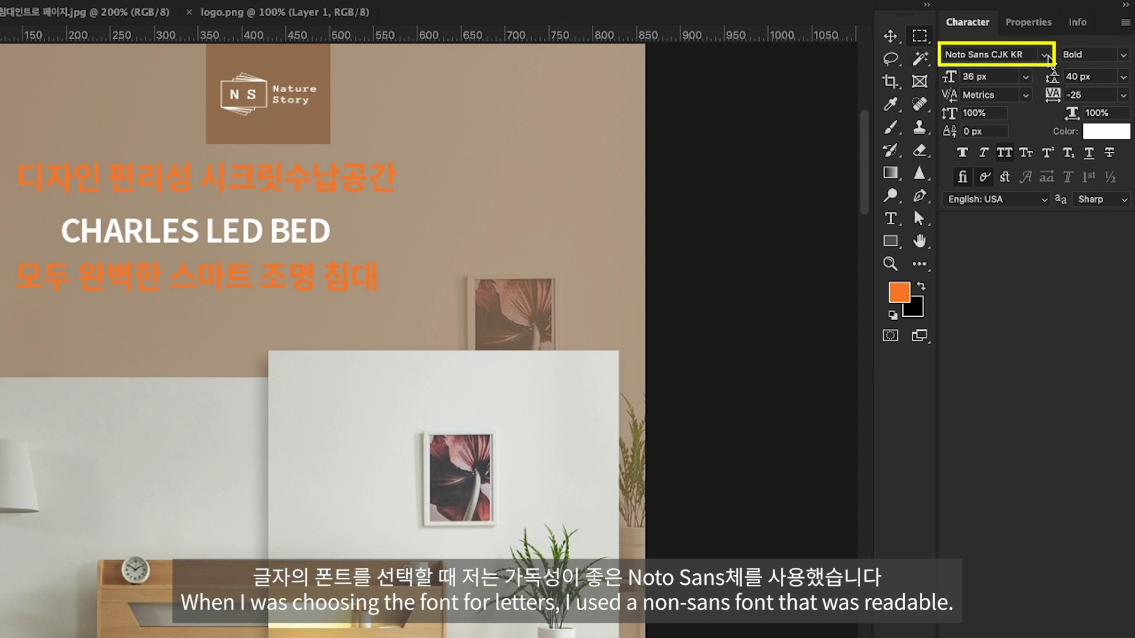
# - Set the Charles led bed text to Noto Sans CJK KR, Black weight, at a size of 60 px
pyautogui.click(1045, 55)
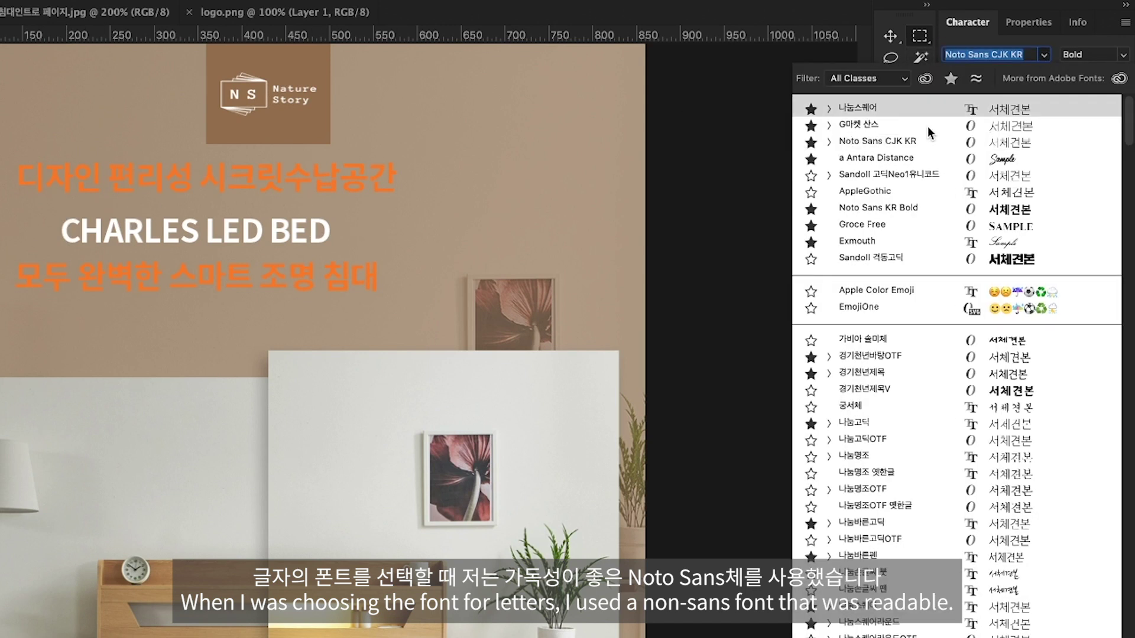
pyautogui.click(892, 143)
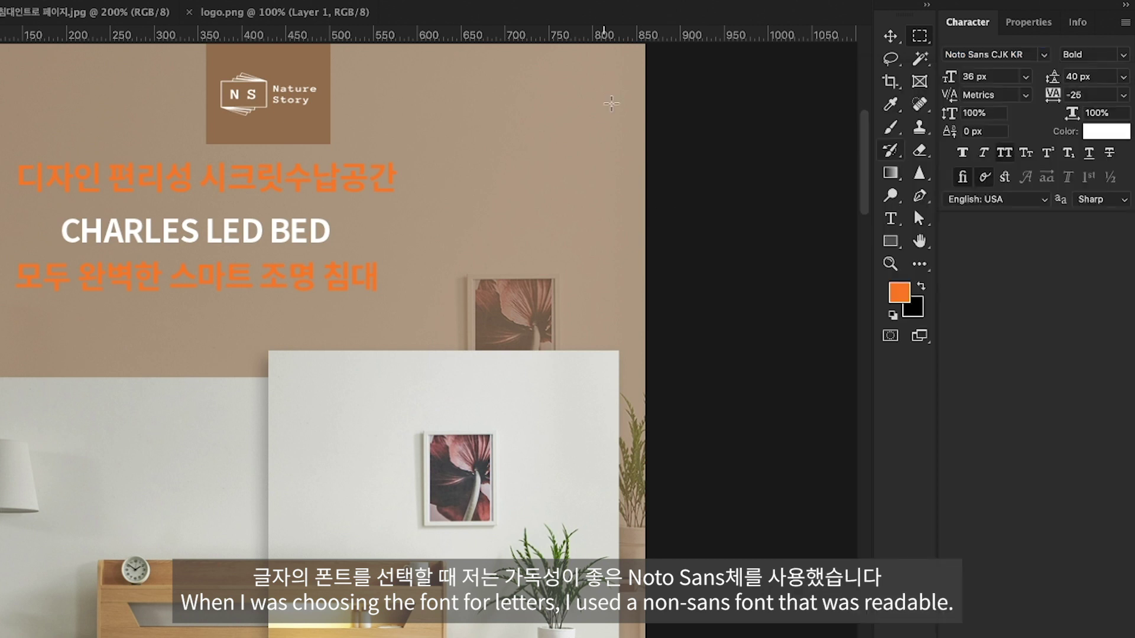
pyautogui.click(1090, 55)
pyautogui.click(1021, 133)
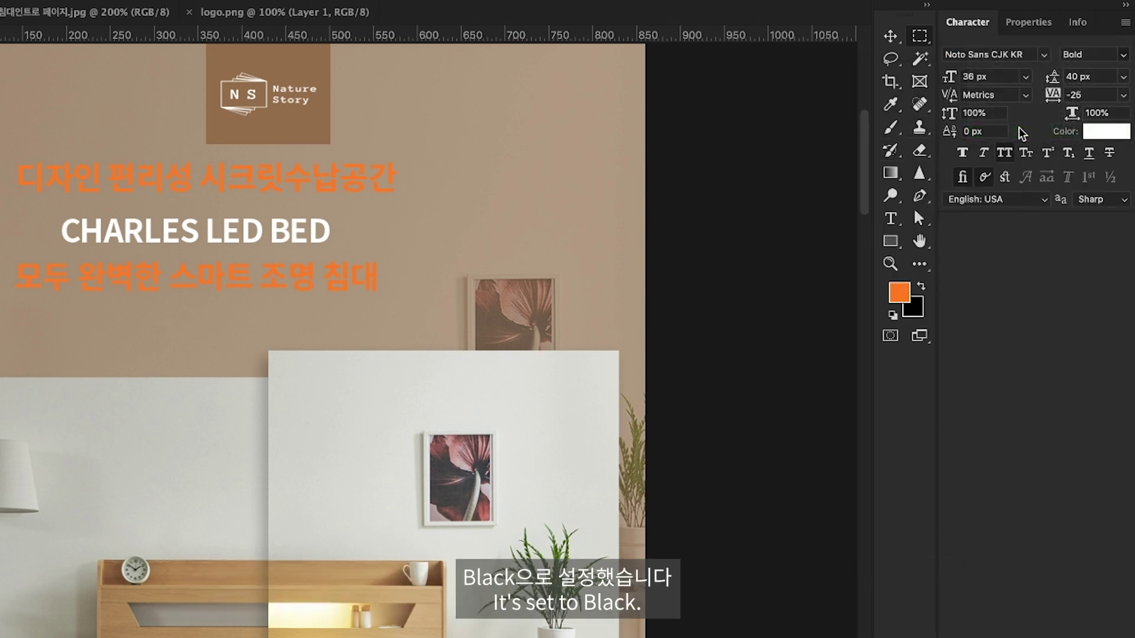
pyautogui.click(975, 76)
pyautogui.write('60')
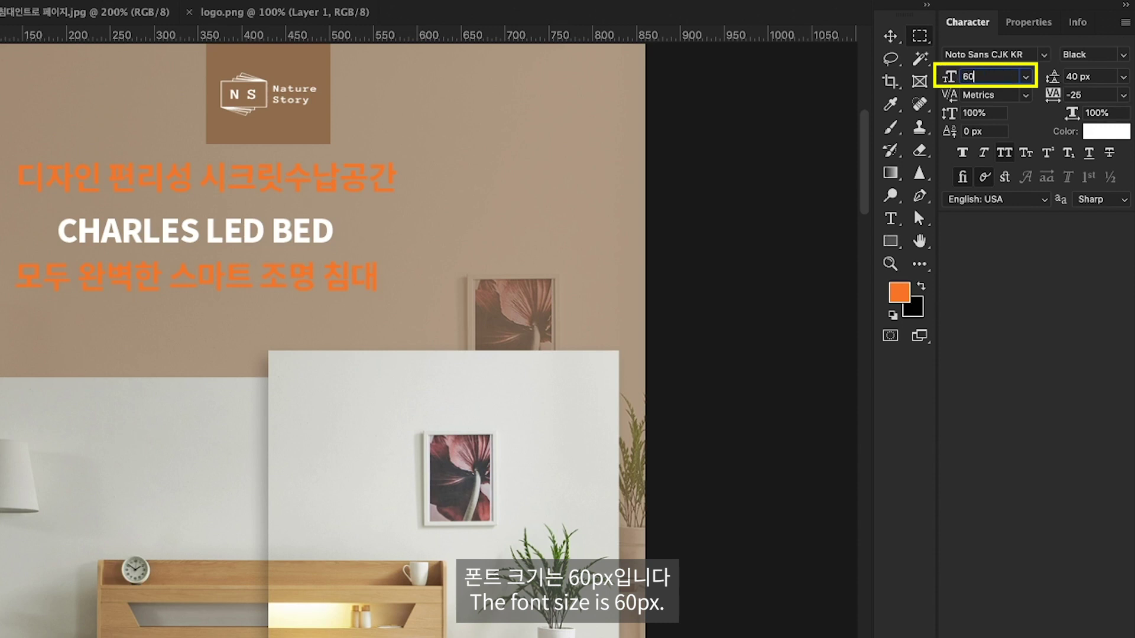
pyautogui.press('Return')
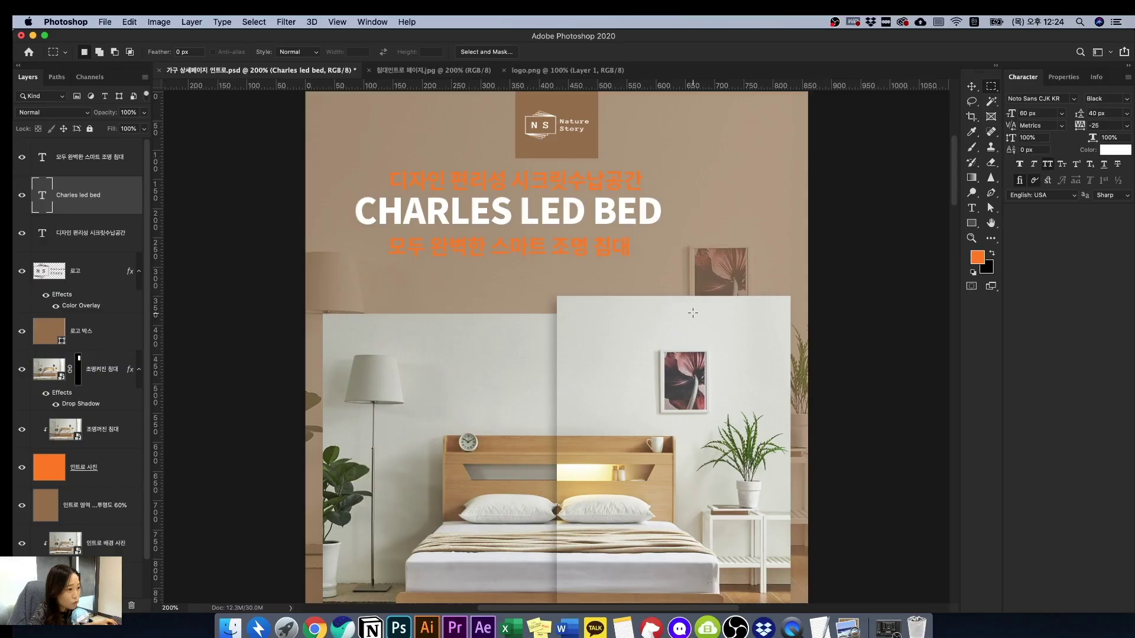
# - Load the outline of the 인트로 영역 배경색 layer as a selection
pyautogui.scroll(2, 693, 313)
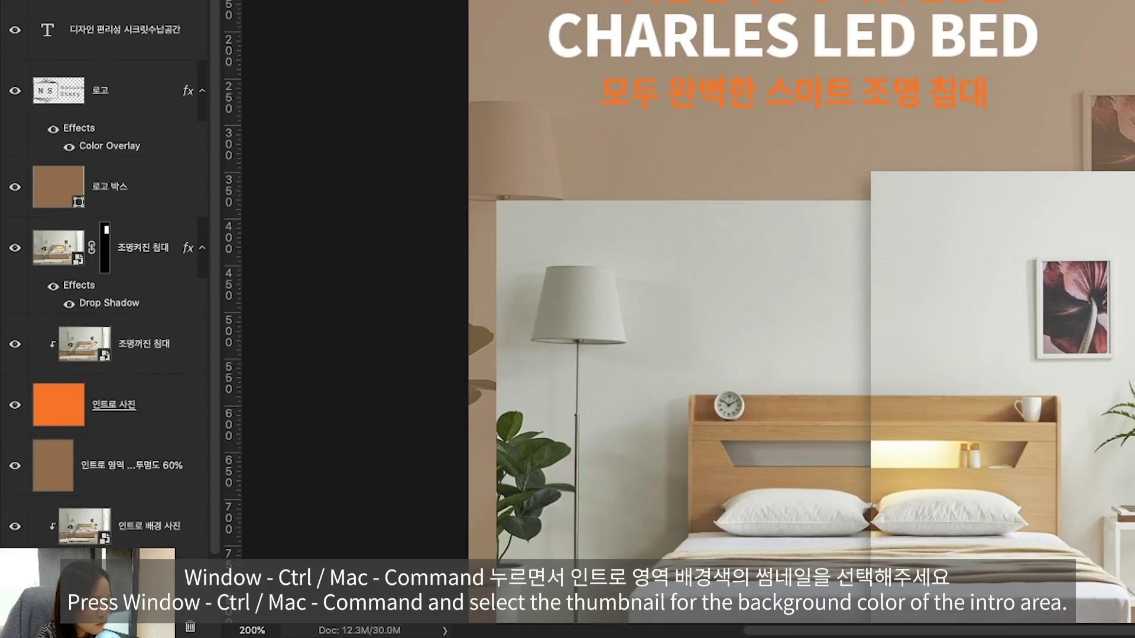
pyautogui.scroll(-2, 59, 519)
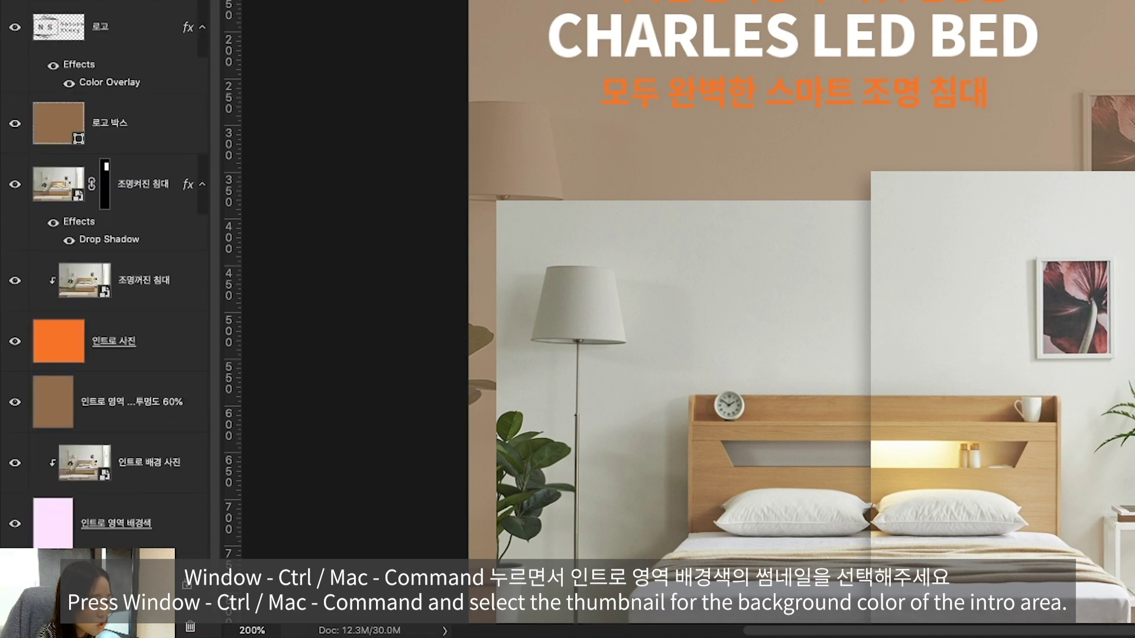
pyautogui.keyDown('ctrl'); pyautogui.click(57, 519); pyautogui.keyUp('ctrl')
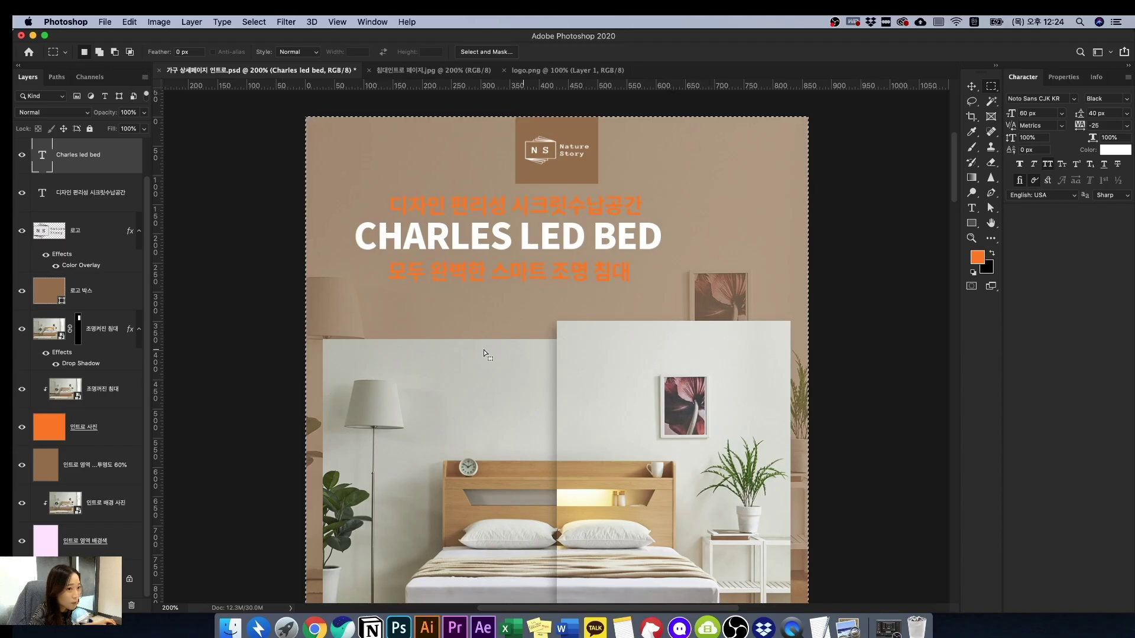
pyautogui.scroll(2, 76, 220)
# - Center the three heading text layers horizontally within the intro area selection and clear the selection
pyautogui.click(80, 233)
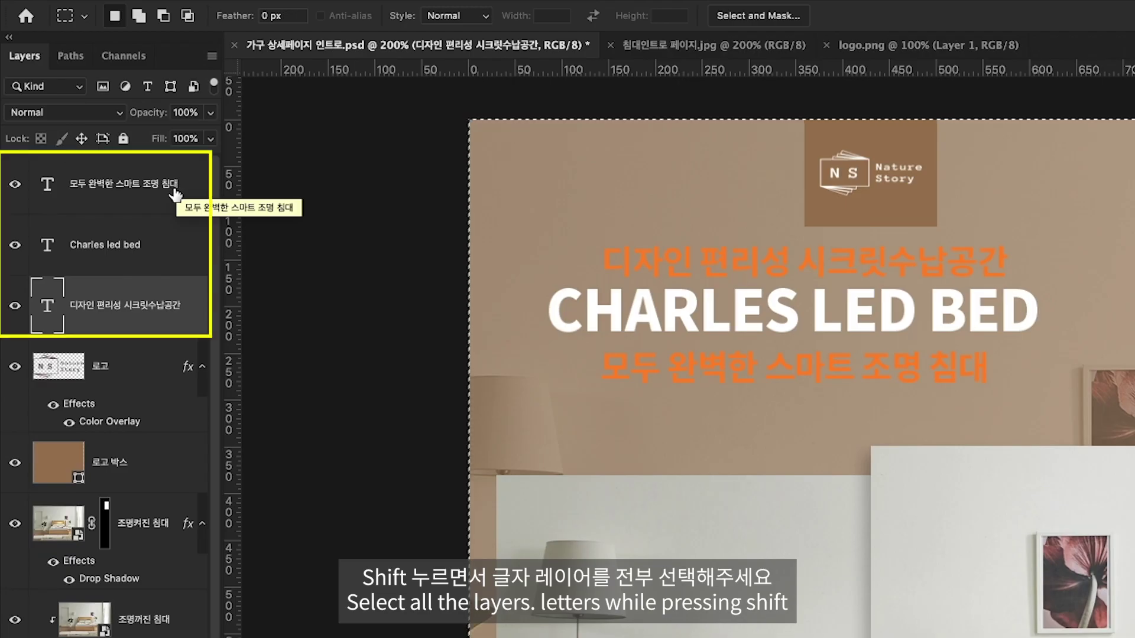
pyautogui.keyDown('shift'); pyautogui.click(174, 194); pyautogui.keyUp('shift')
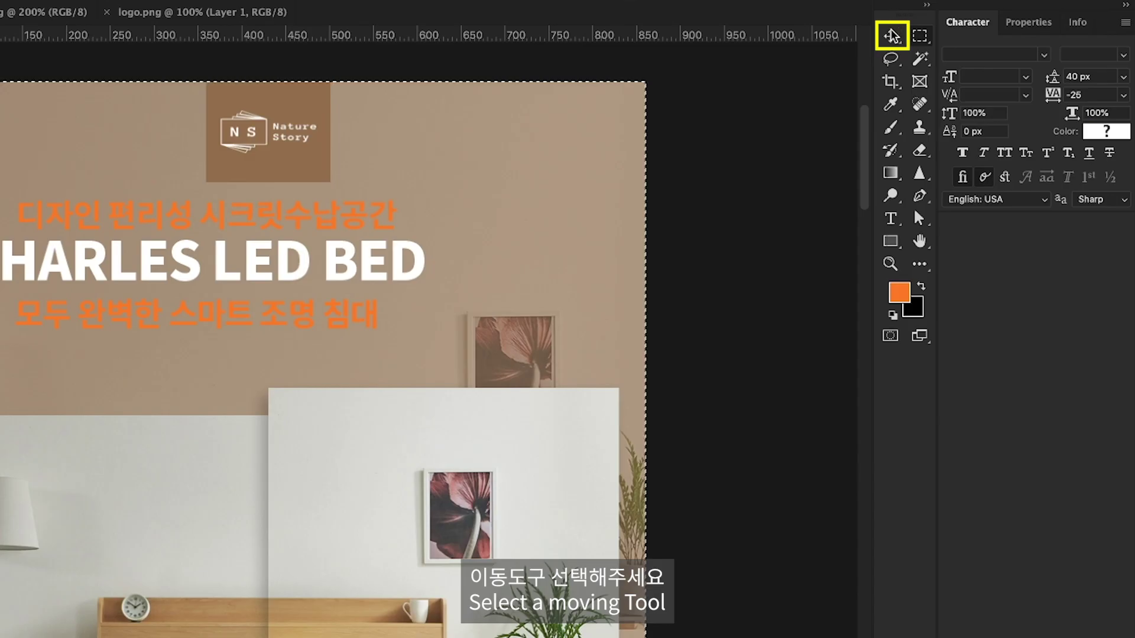
pyautogui.click(891, 36)
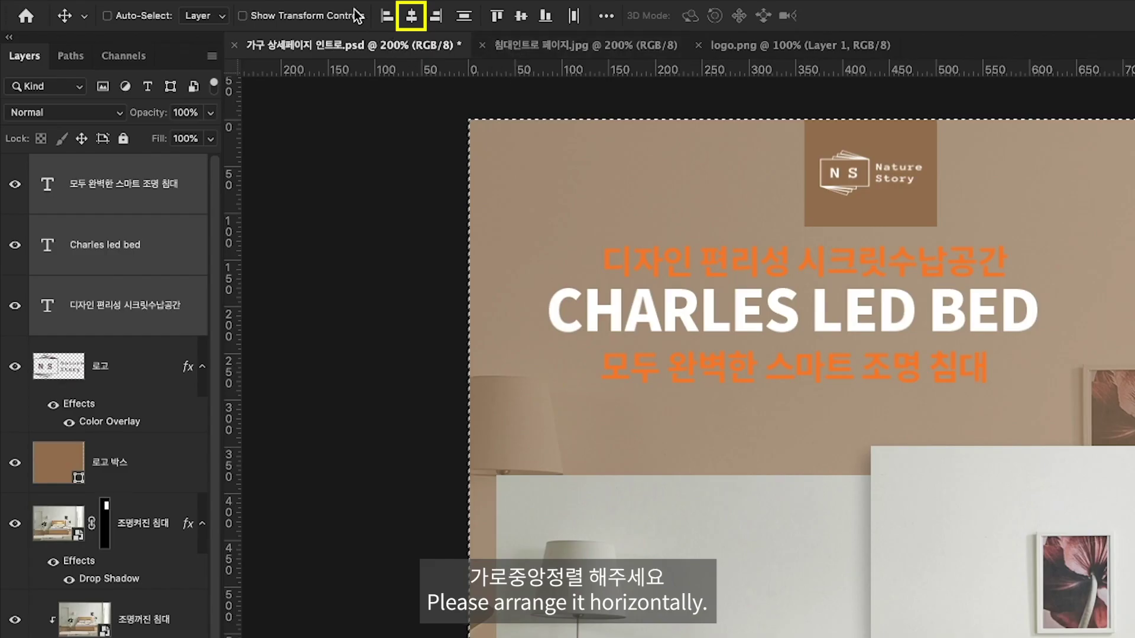
pyautogui.click(411, 15)
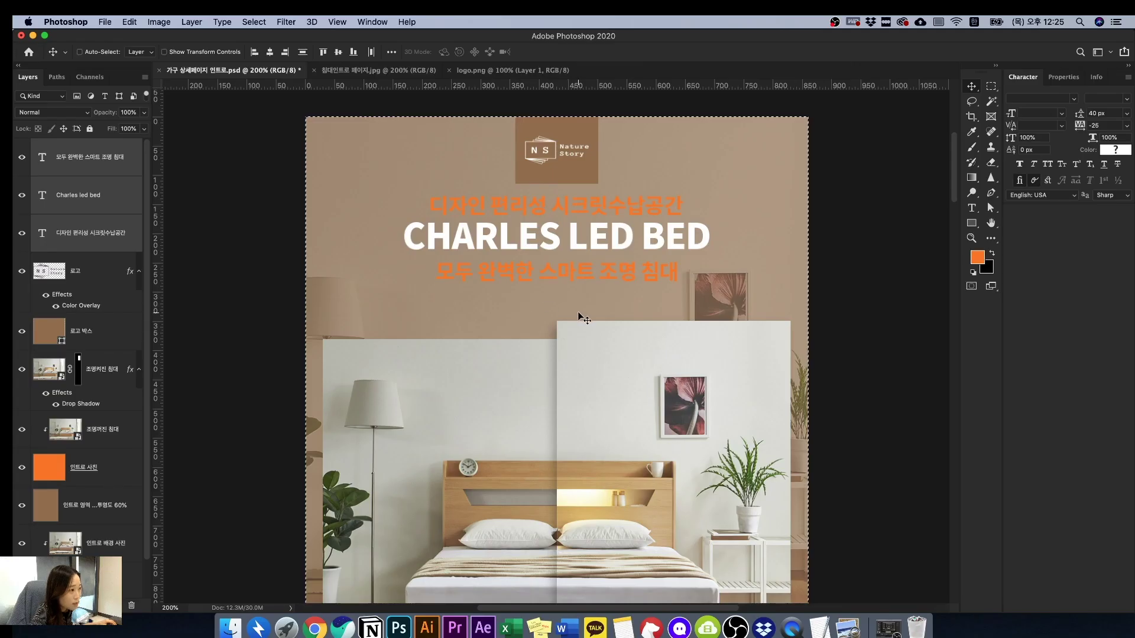
pyautogui.press('super+d')
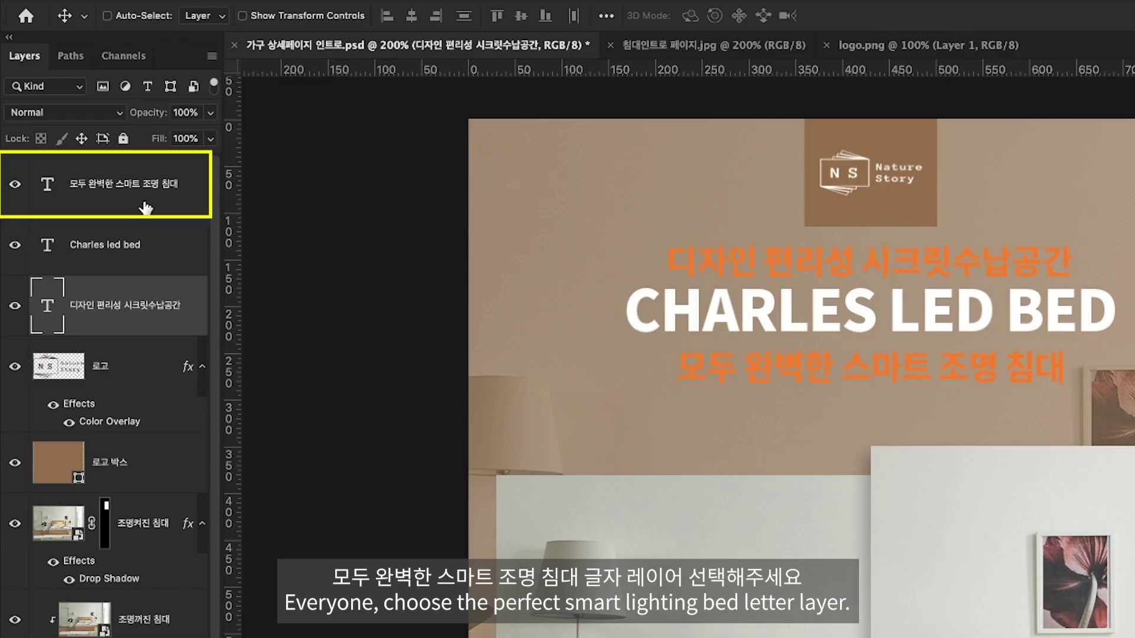
# - Change the 모두 완벽한 스마트 조명 침대 text color to white, #ffffff
pyautogui.click(88, 153)
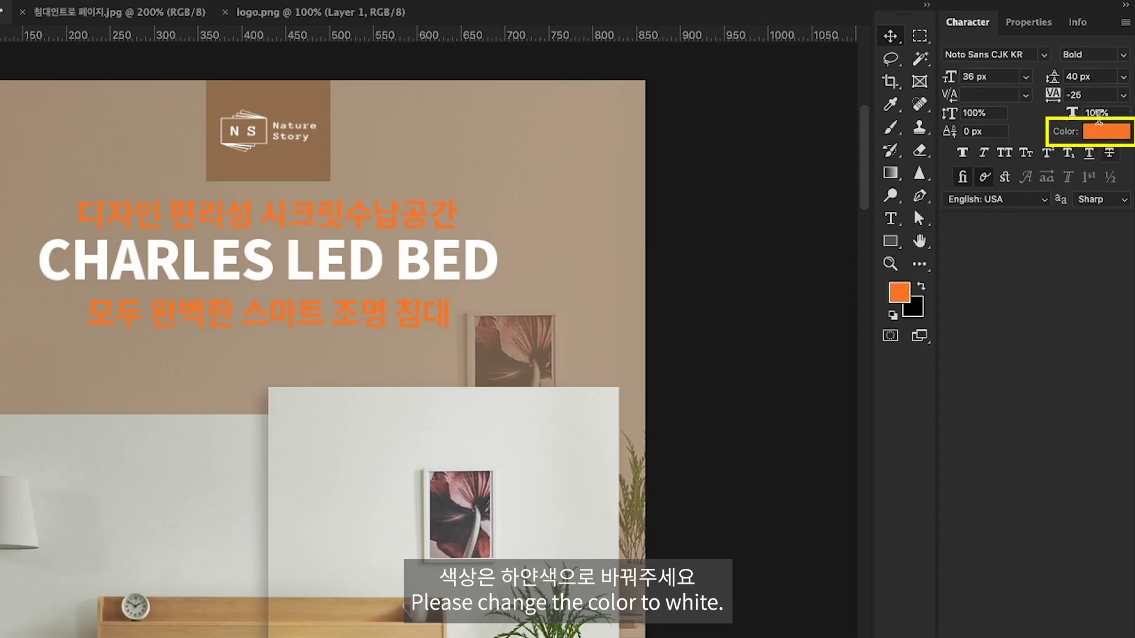
pyautogui.click(1101, 132)
pyautogui.write('ffffff')
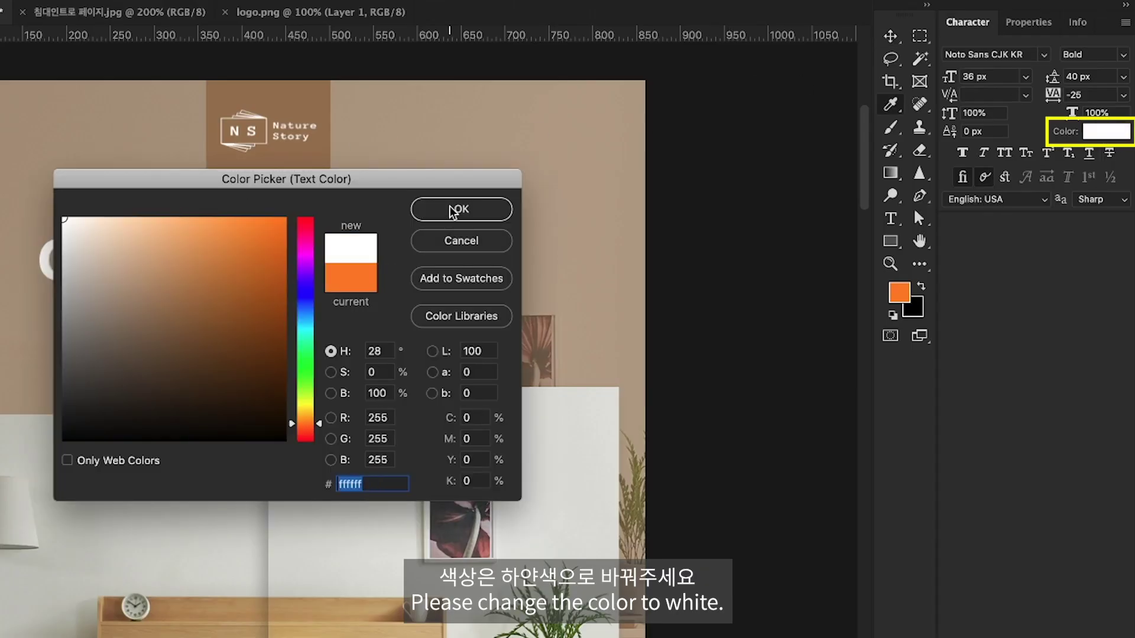
pyautogui.press('Return')
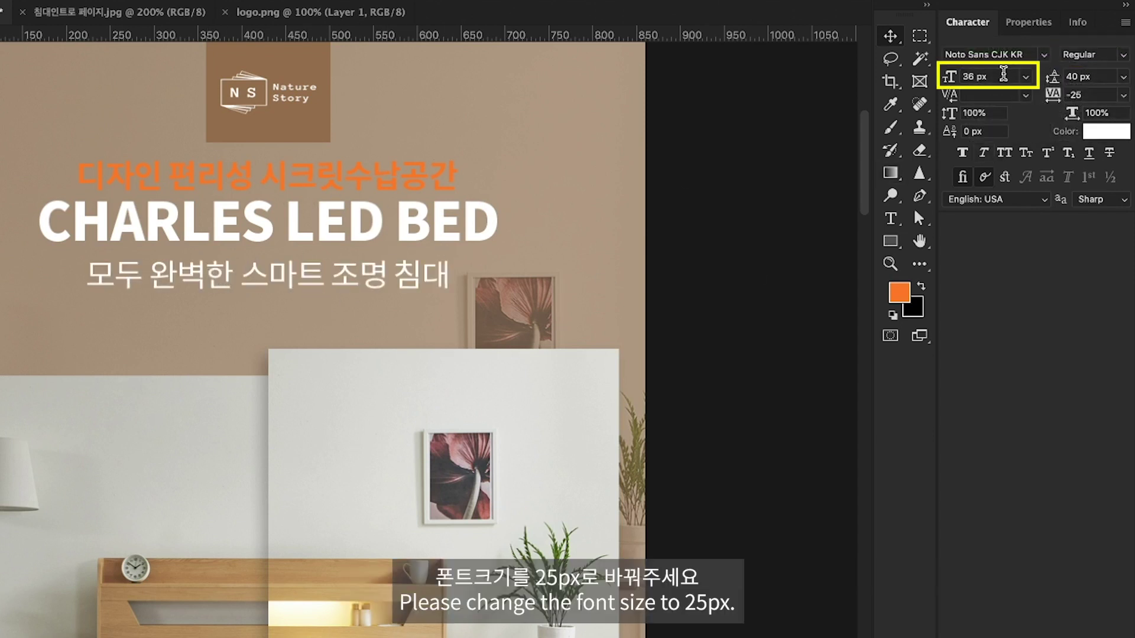
# - Set the 모두 완벽한 스마트 조명 침대 text to Regular weight, a size of 25 px and tracking of 335
pyautogui.click(1003, 73)
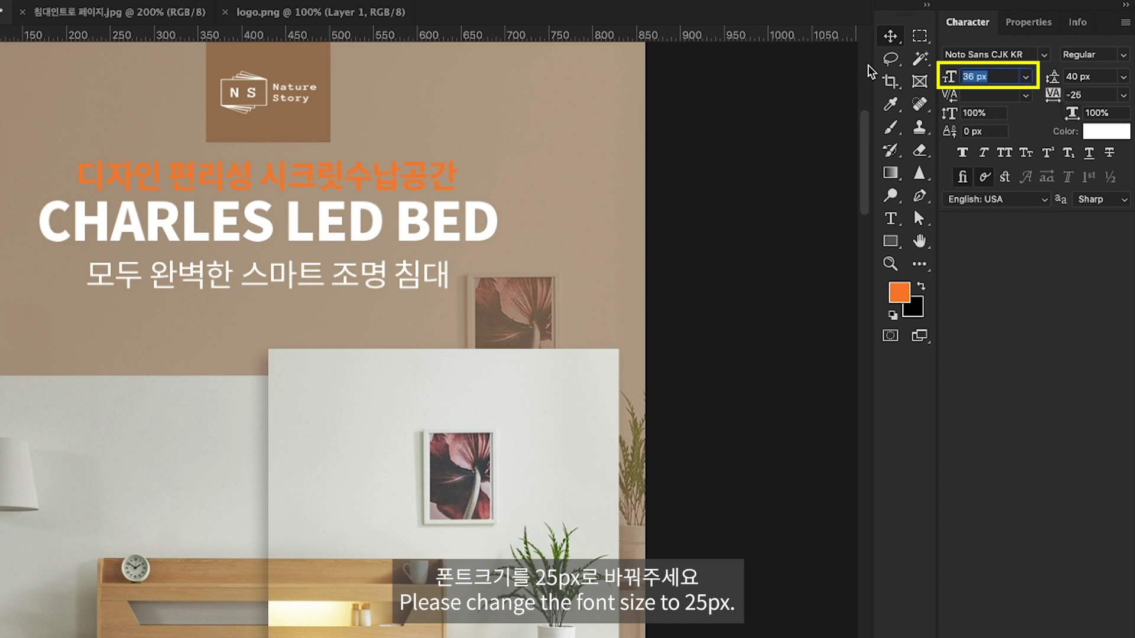
pyautogui.write('25')
pyautogui.press('Tab')
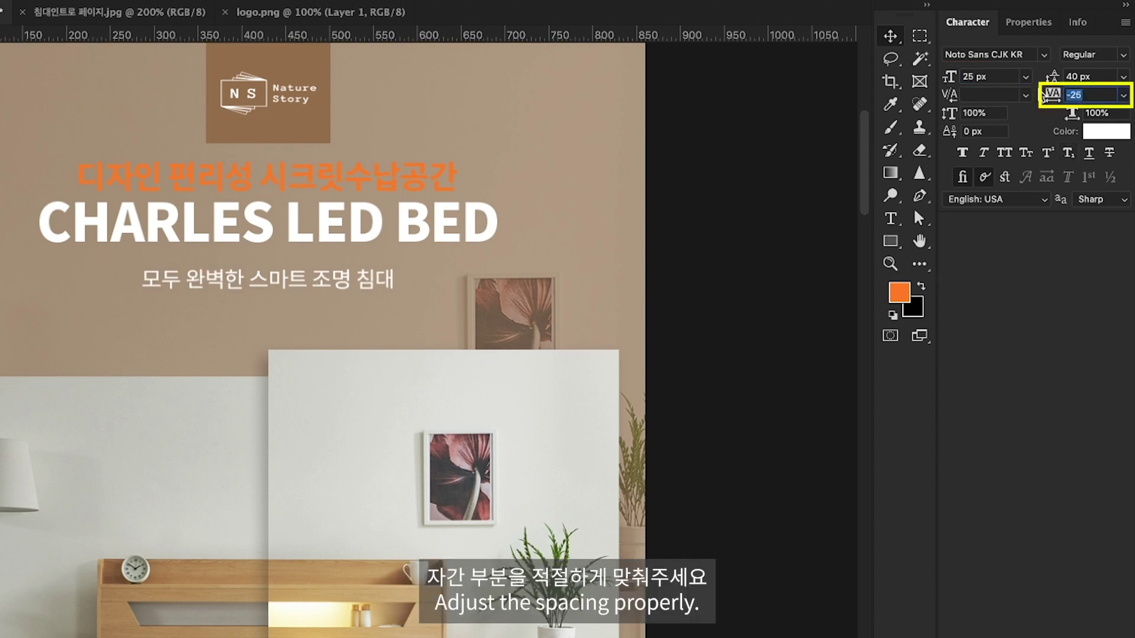
pyautogui.moveTo(1045, 96); pyautogui.dragTo(1041, 95)
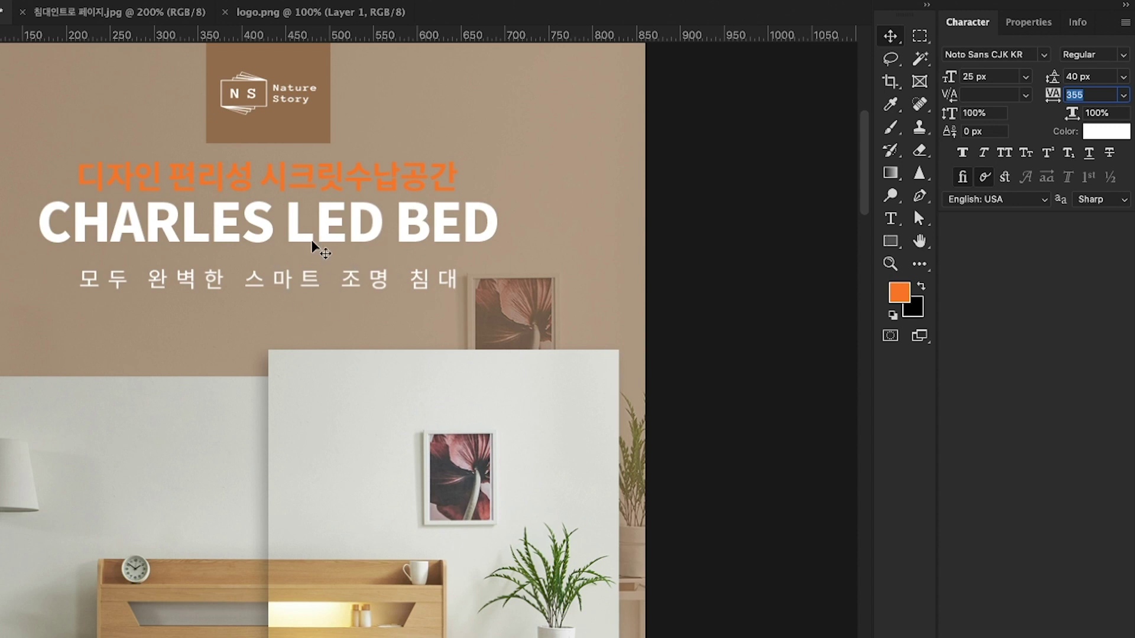
pyautogui.moveTo(331, 245)
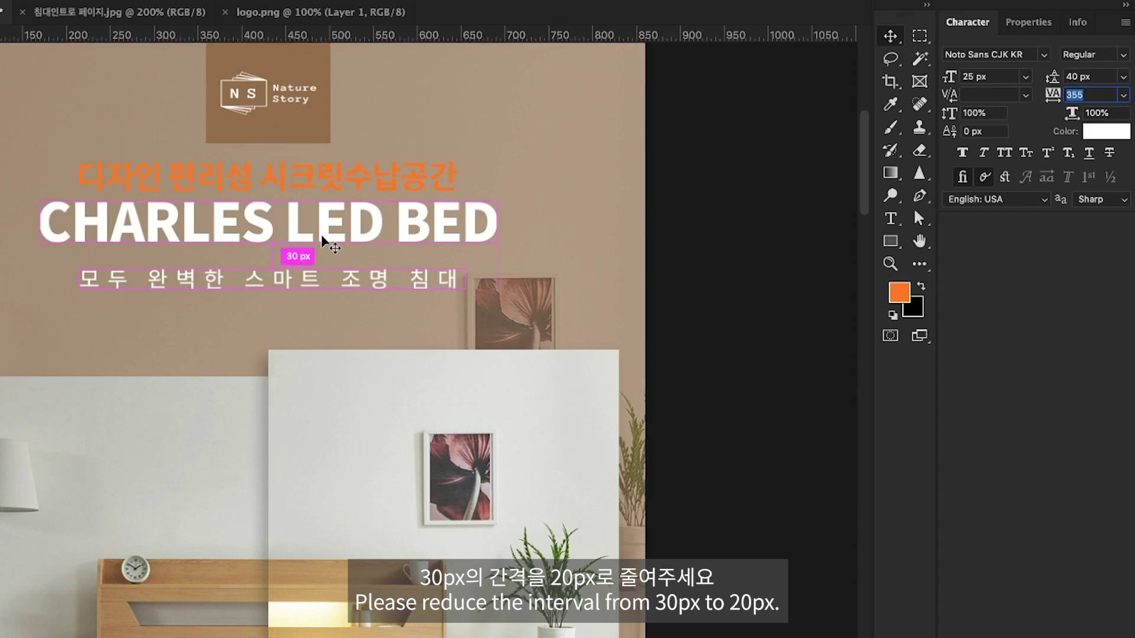
pyautogui.write('335')
pyautogui.press('Return')
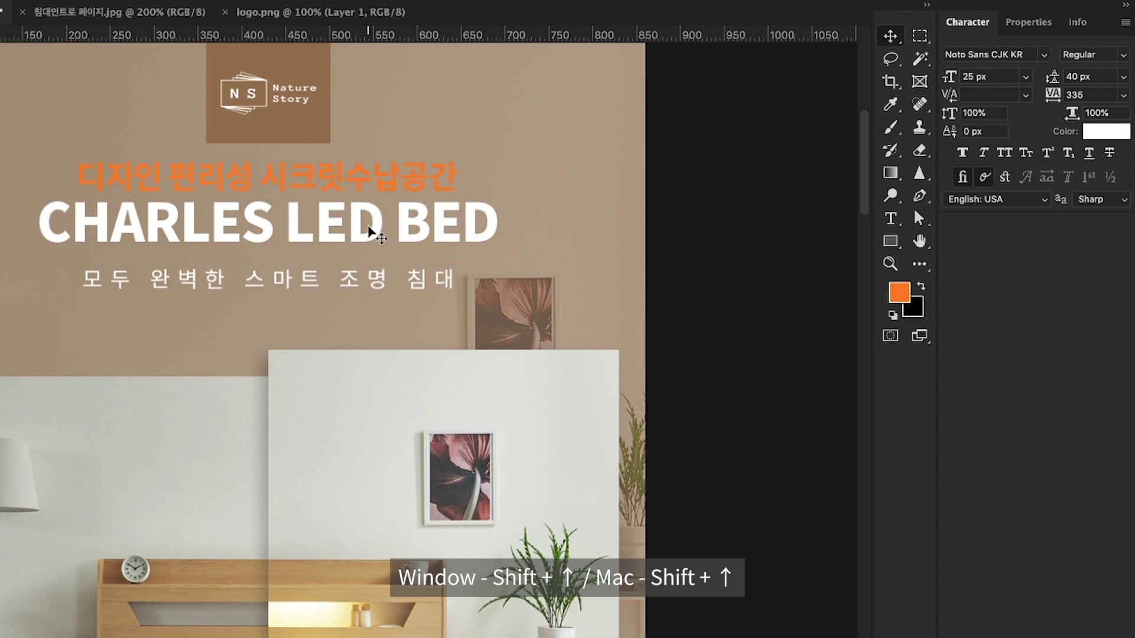
# - Nudge the 모두 완벽한 스마트 조명 침대 line vertically to leave a 20 px gap below the CHARLES LED BED heading
pyautogui.hotkey('shift', 'Up')
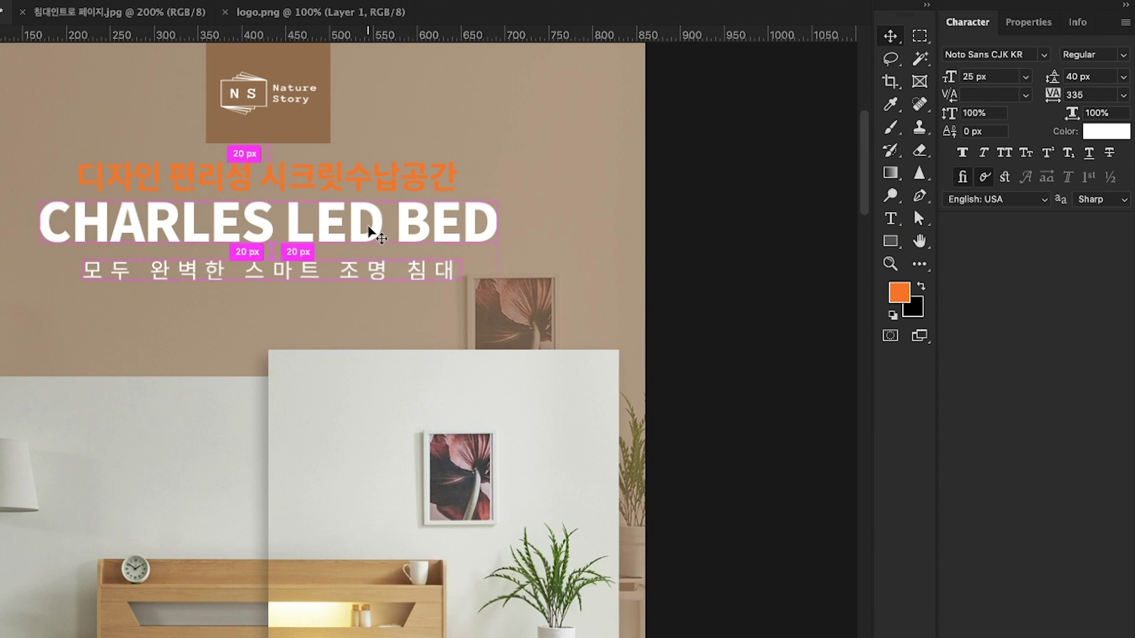
pyautogui.moveTo(357, 252)
pyautogui.mouseDown()
pyautogui.moveTo(349, 279)
pyautogui.moveTo(351, 253)
pyautogui.mouseUp()
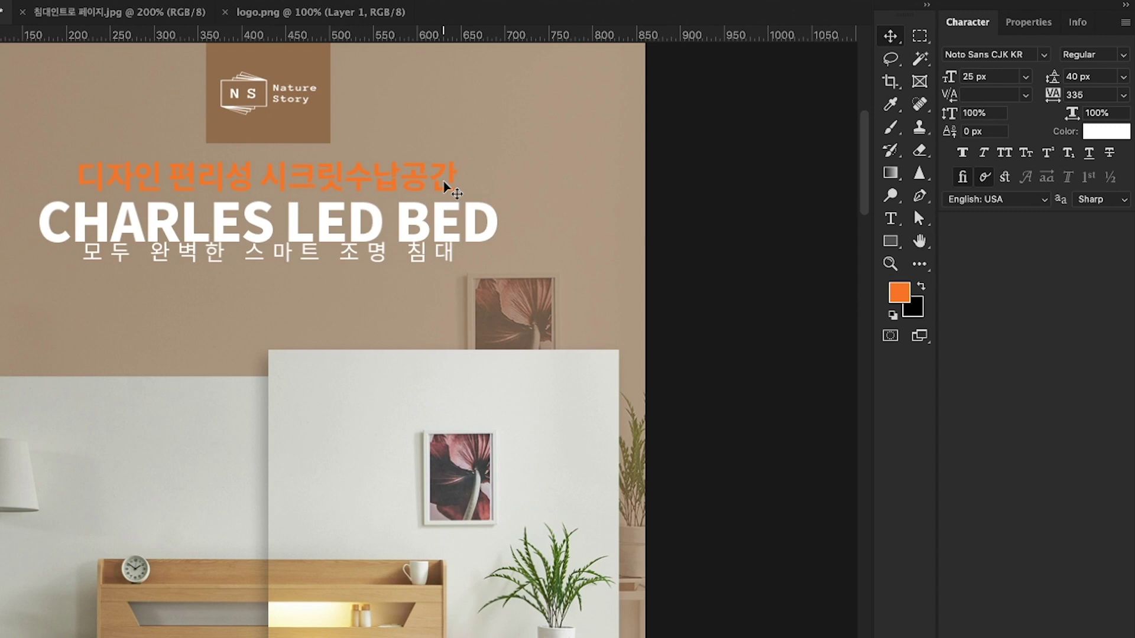
pyautogui.hotkey('shift', 'Down')
pyautogui.hotkey('shift', 'Down')
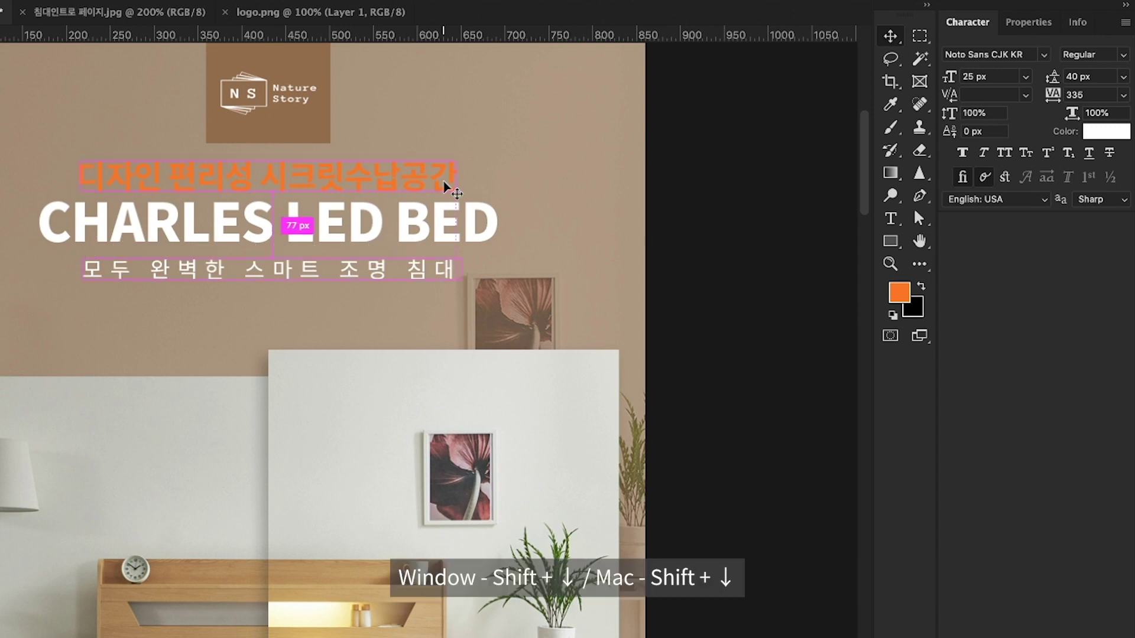
pyautogui.click(374, 241)
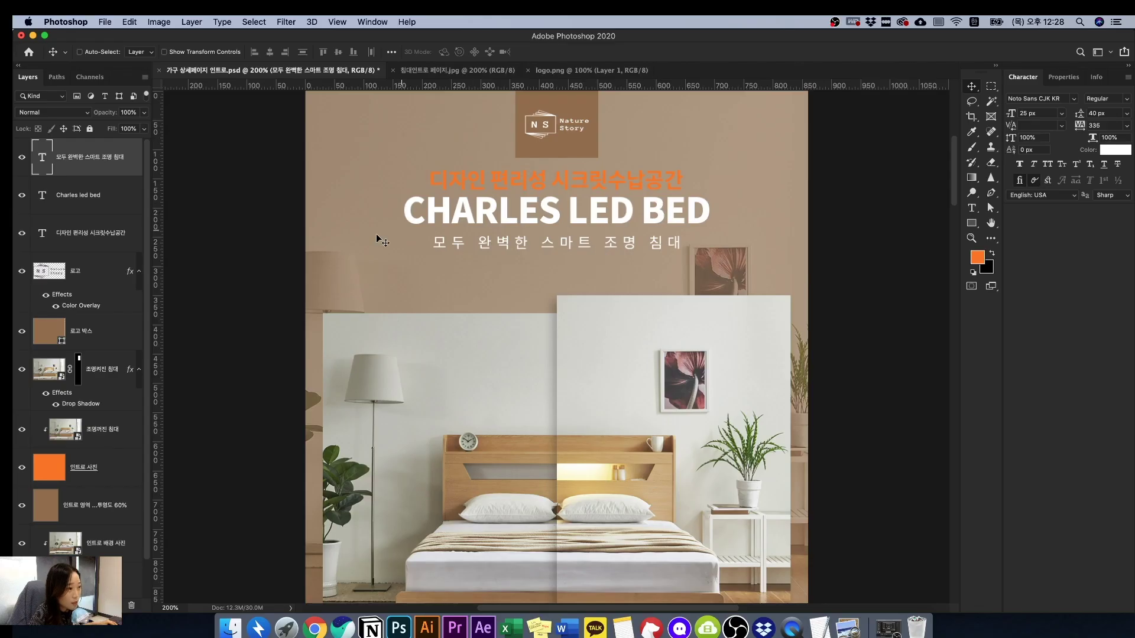
# - Change the 디자인 편리성 시크릿수납공간 text color to white, #ffffff
pyautogui.click(64, 247)
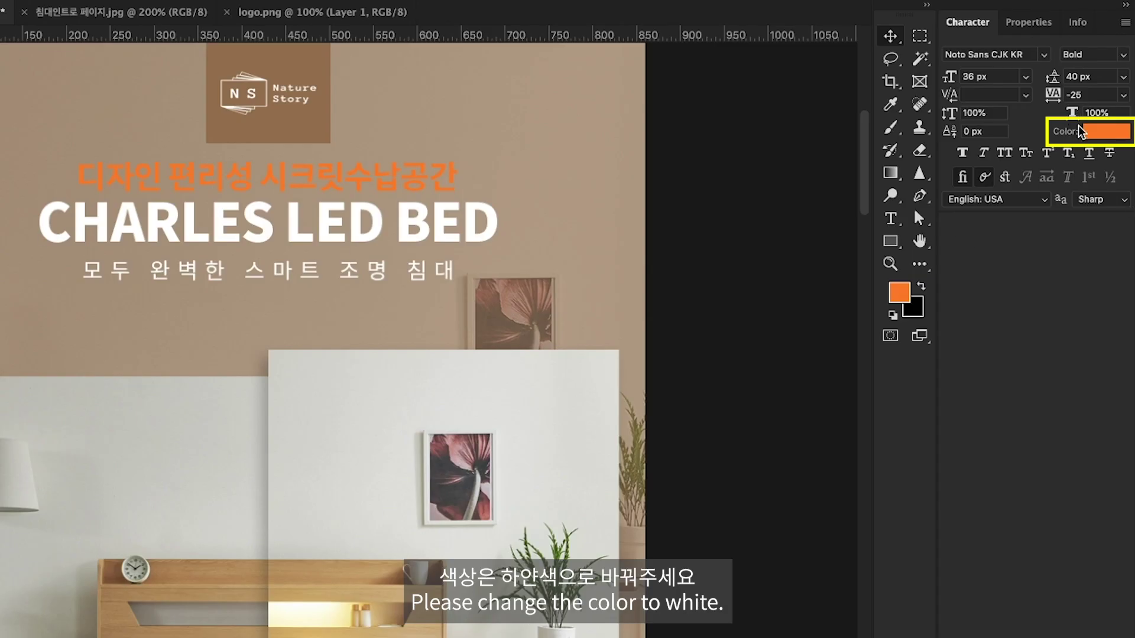
pyautogui.click(1102, 131)
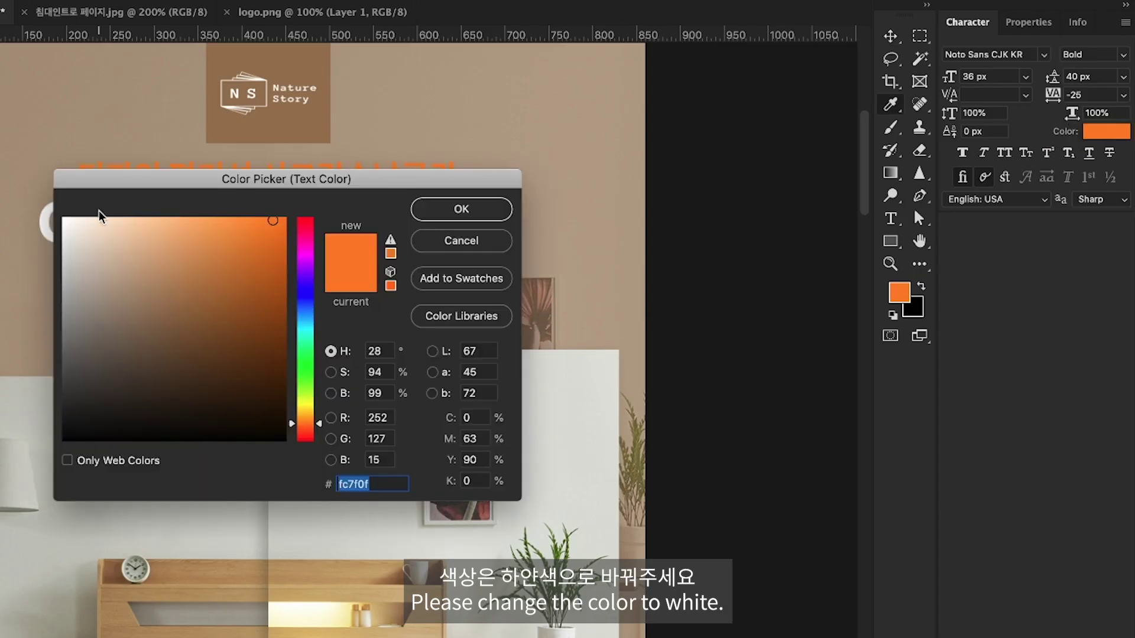
pyautogui.moveTo(100, 216); pyautogui.dragTo(38, 201)
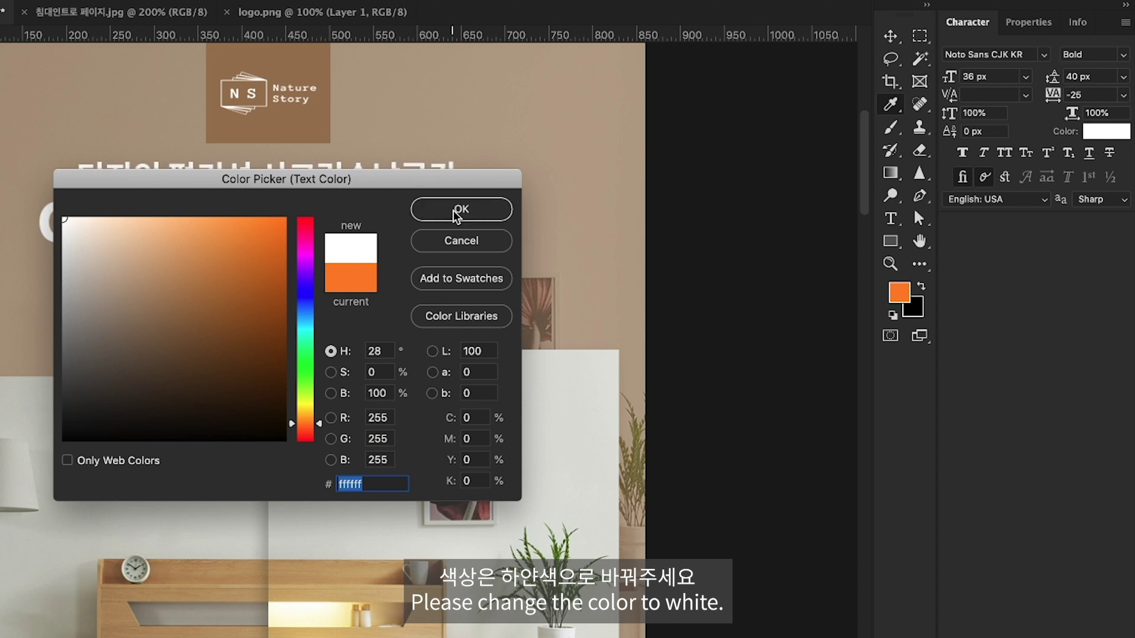
pyautogui.click(454, 213)
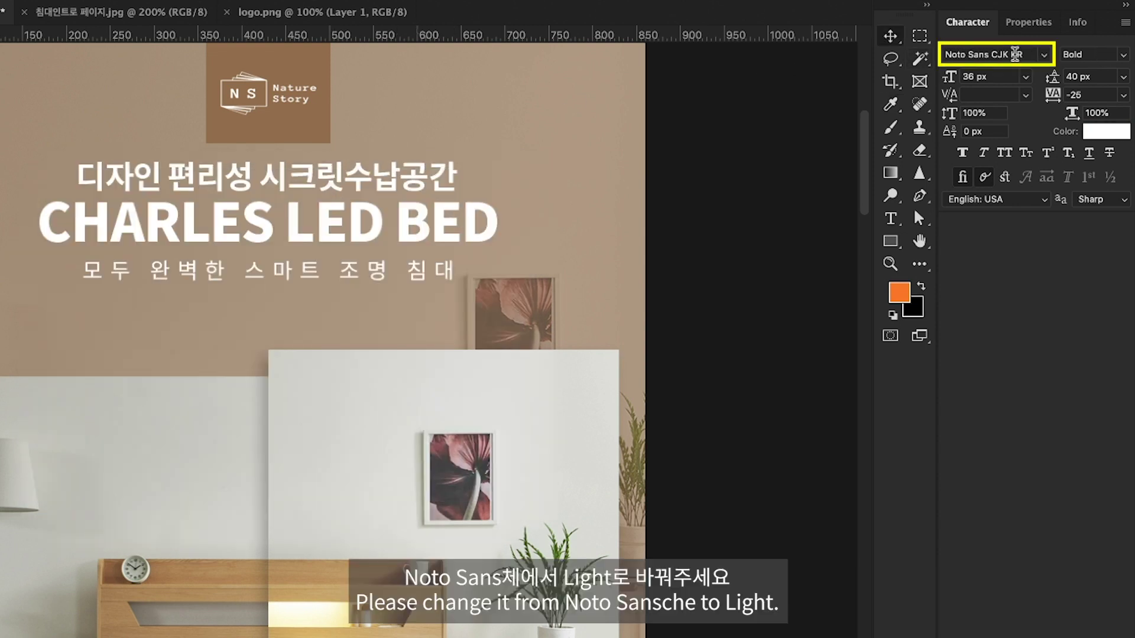
# - Set the 디자인 편리성 시크릿수납공간 text to Light weight at a size of 25 px
pyautogui.click(1123, 54)
pyautogui.click(1121, 60)
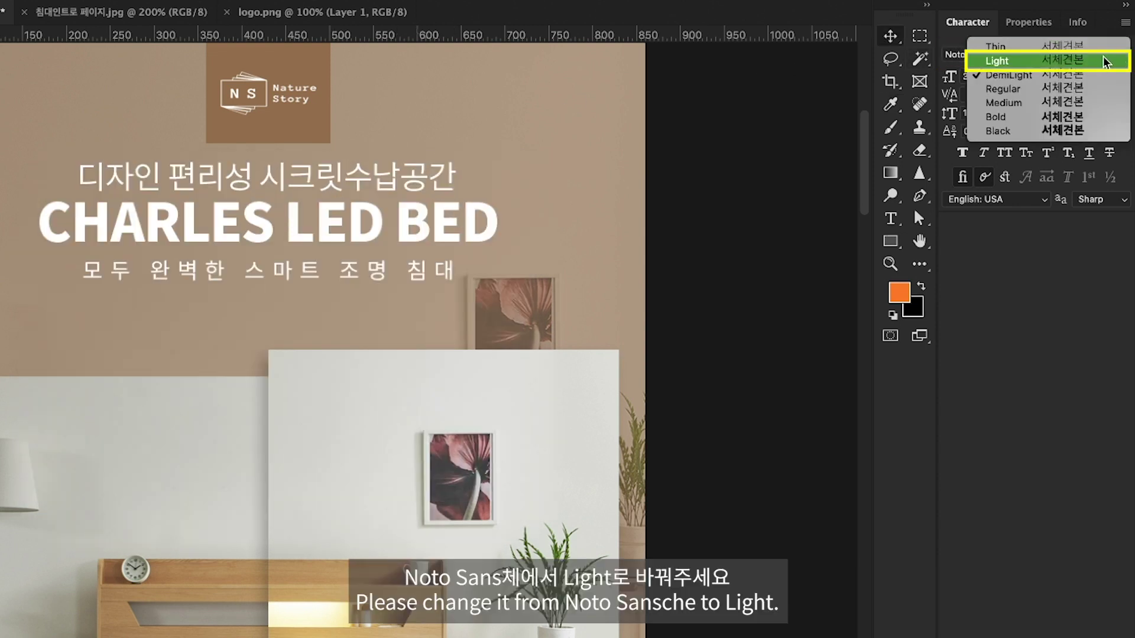
pyautogui.click(983, 75)
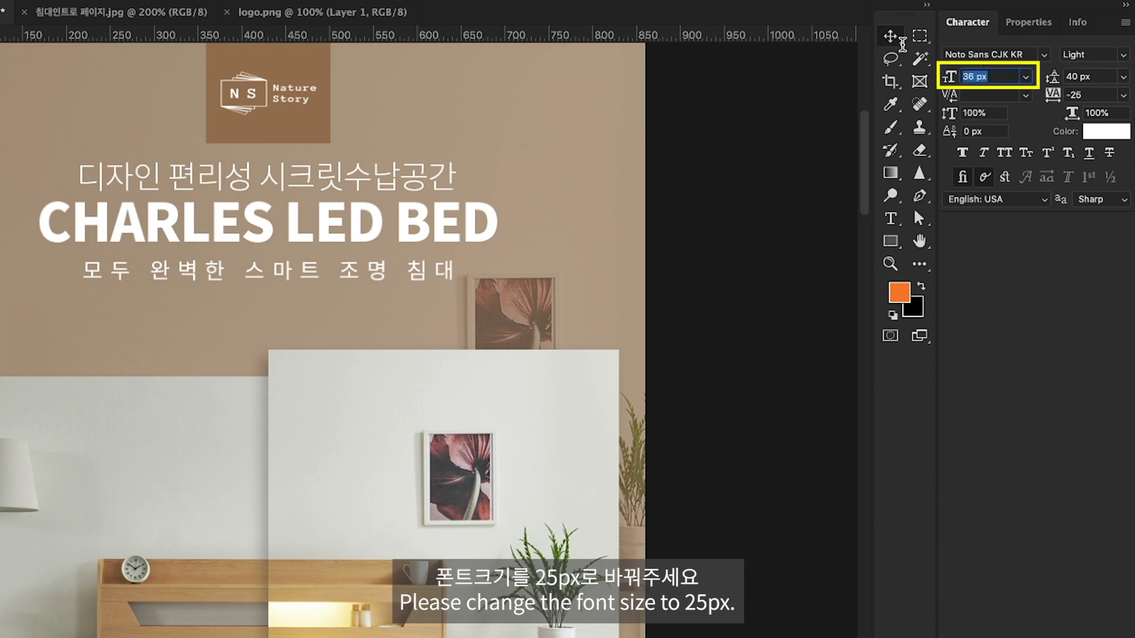
pyautogui.write('25')
pyautogui.press('Return')
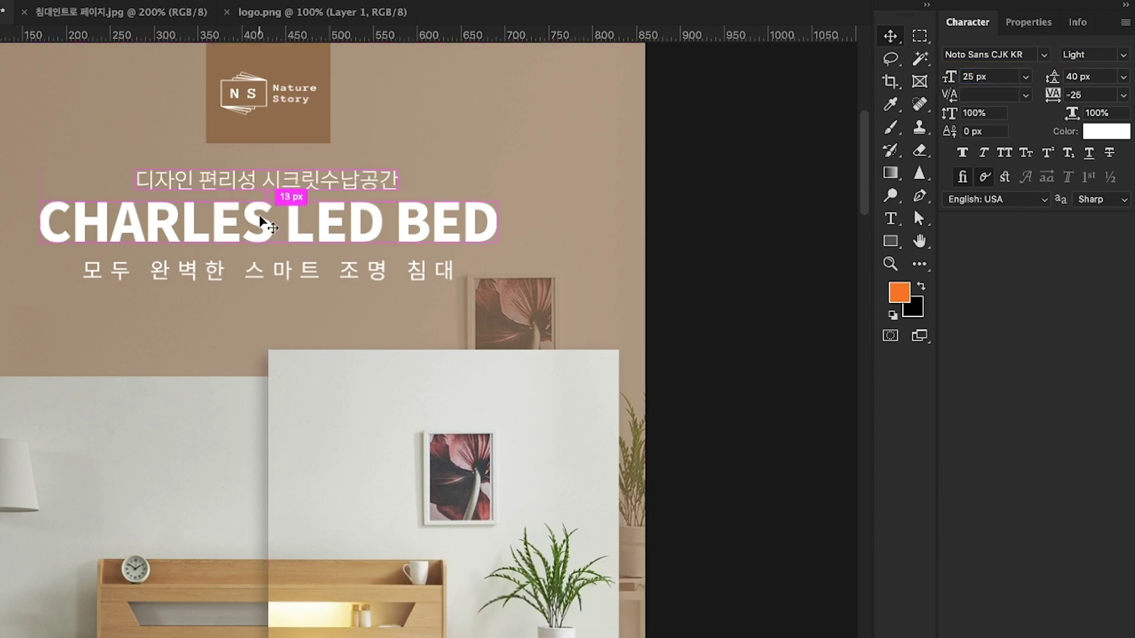
# - Move the 디자인 편리성 시크릿수납공간 line up to leave a 20 px gap above the CHARLES LED BED heading
pyautogui.moveTo(274, 186); pyautogui.dragTo(273, 197)
pyautogui.hotkey('shift', 'Up')
pyautogui.hotkey('shift', 'Up')
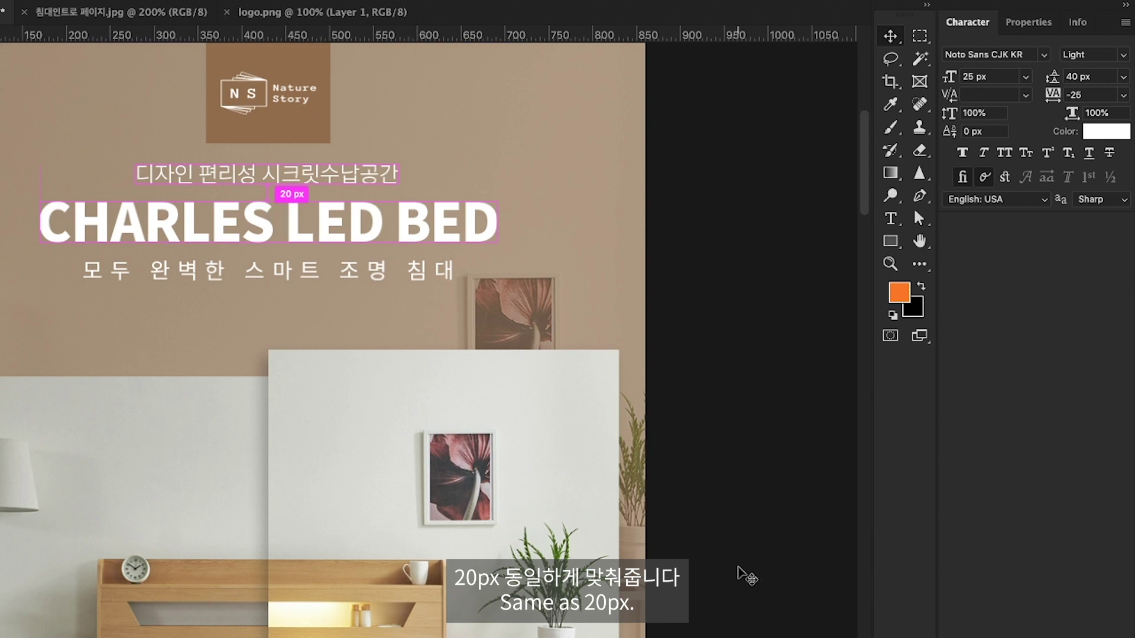
# - Insert a space between 시크릿 and 수납공간 in the line above the heading and set that line's tracking to -10
pyautogui.press('t')
pyautogui.moveTo(133, 171); pyautogui.dragTo(433, 153)
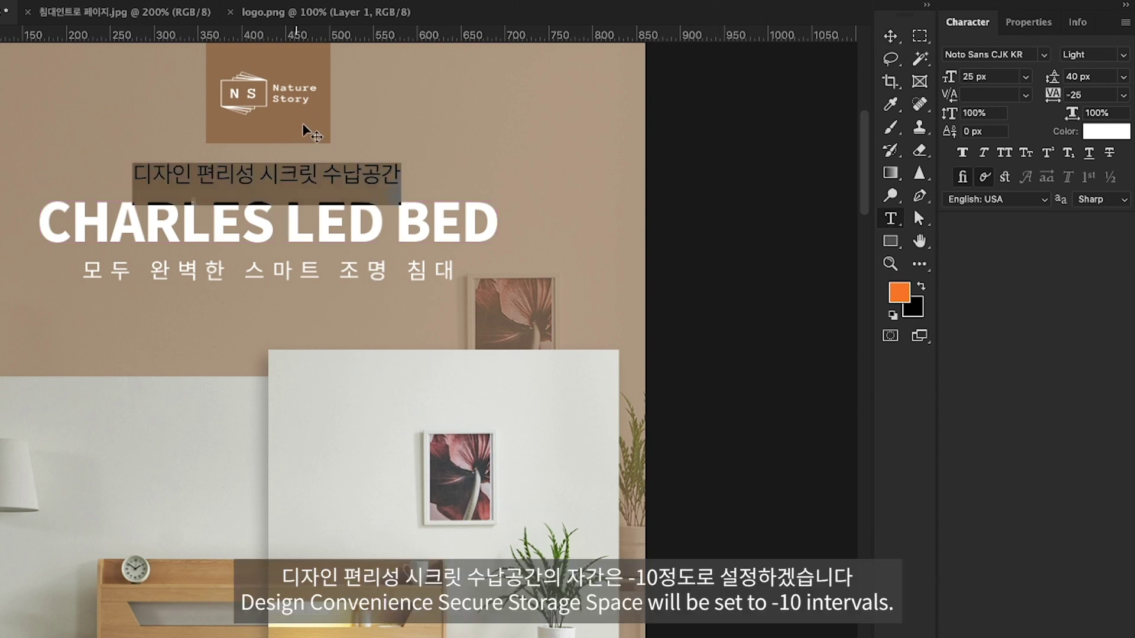
pyautogui.click(1098, 94)
pyautogui.write('-10')
pyautogui.press('Return')
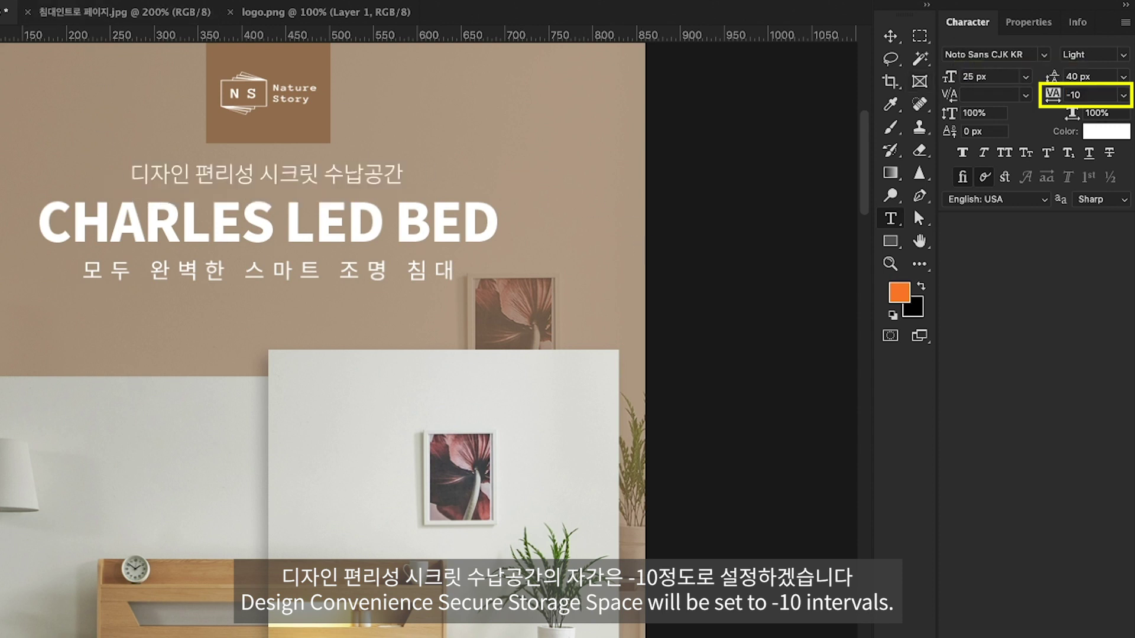
# - Group the three heading text layers and name the group 타이틀 제목
pyautogui.click(269, 271)
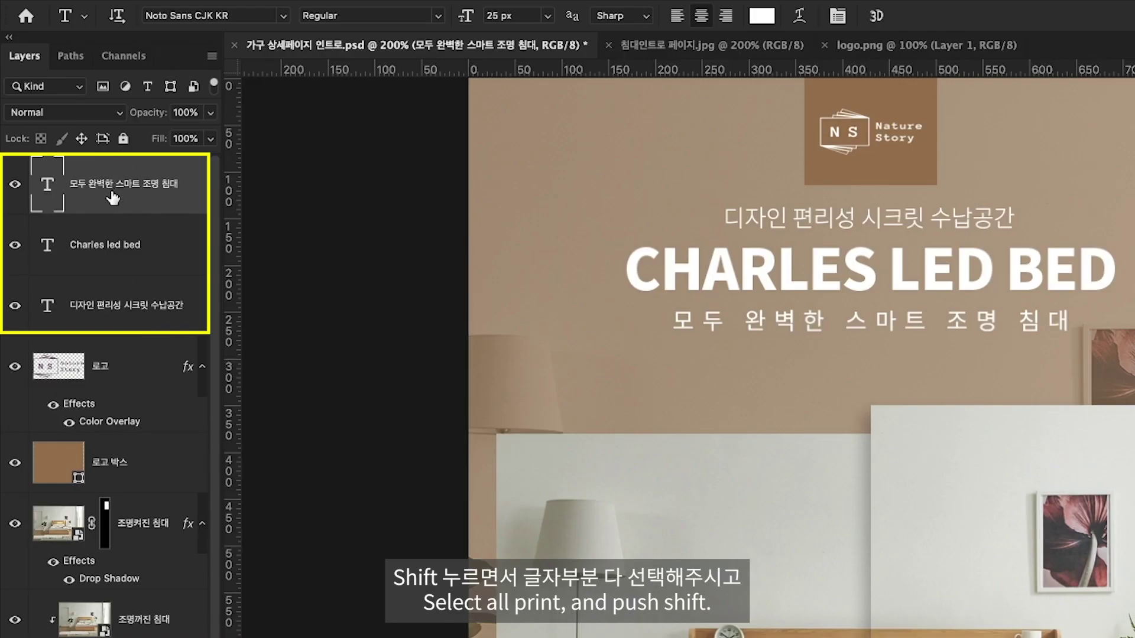
pyautogui.keyDown('shift'); pyautogui.click(112, 311); pyautogui.keyUp('shift')
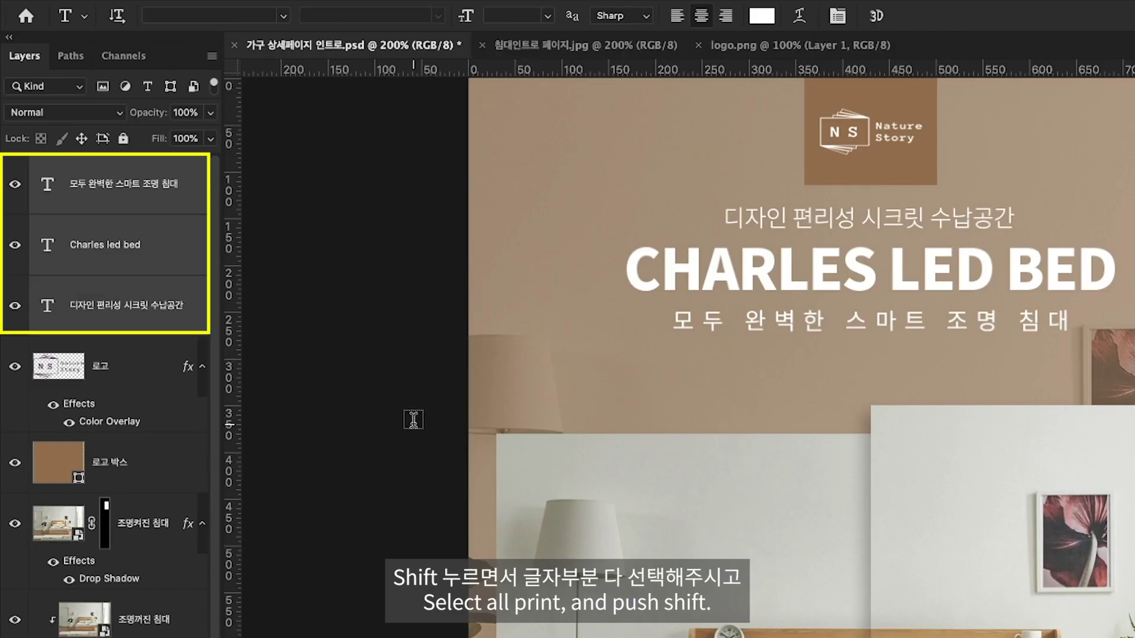
pyautogui.hotkey('ctrl', 'g')
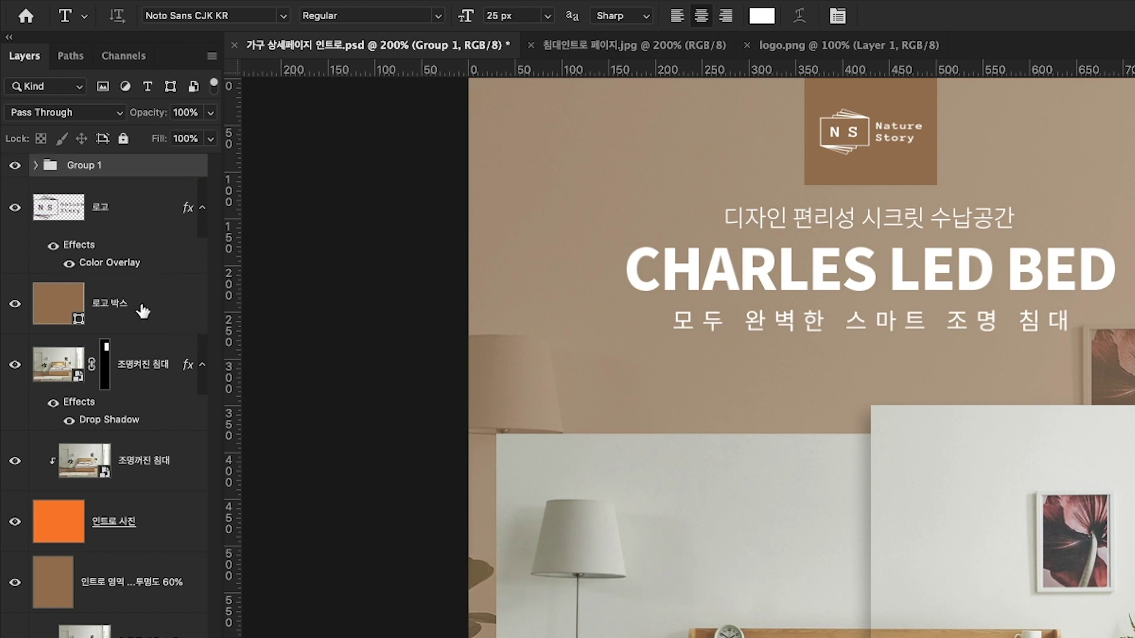
pyautogui.doubleClick(85, 166)
pyautogui.write('침')
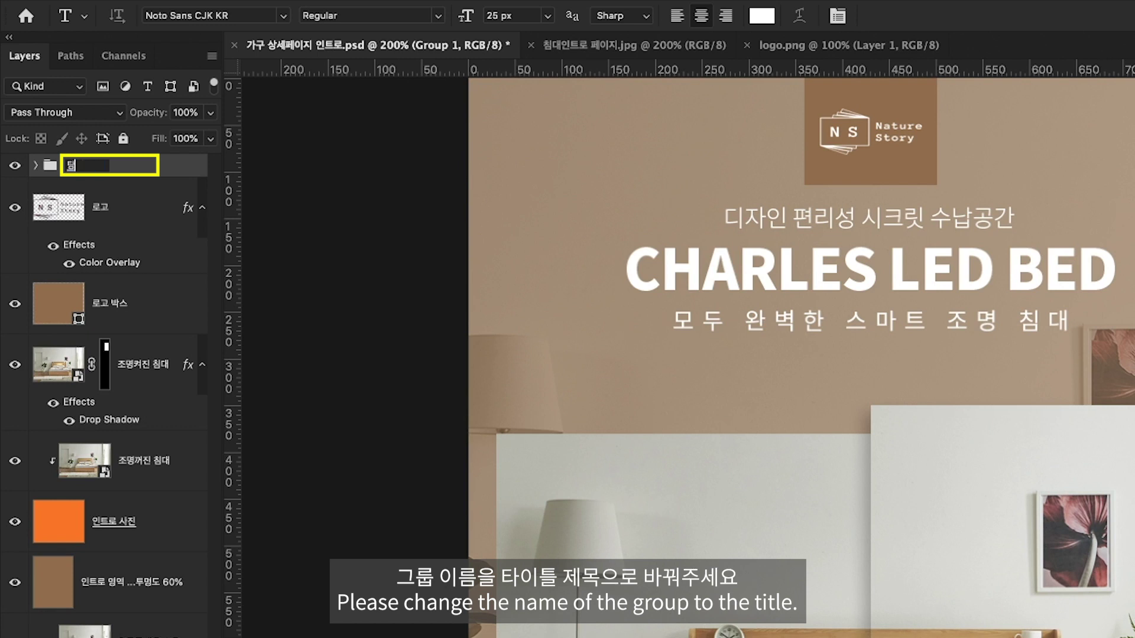
pyautogui.write('이틀 제목')
pyautogui.press('Return')
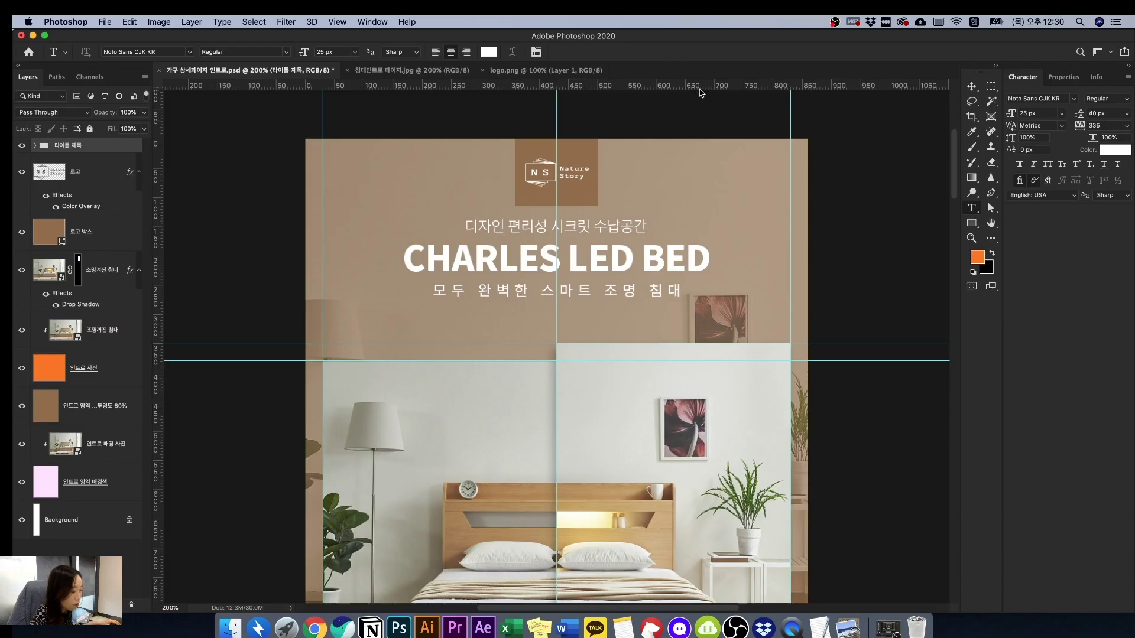
# - Place a horizontal guide along the lower edge of the logo box
pyautogui.press('v')
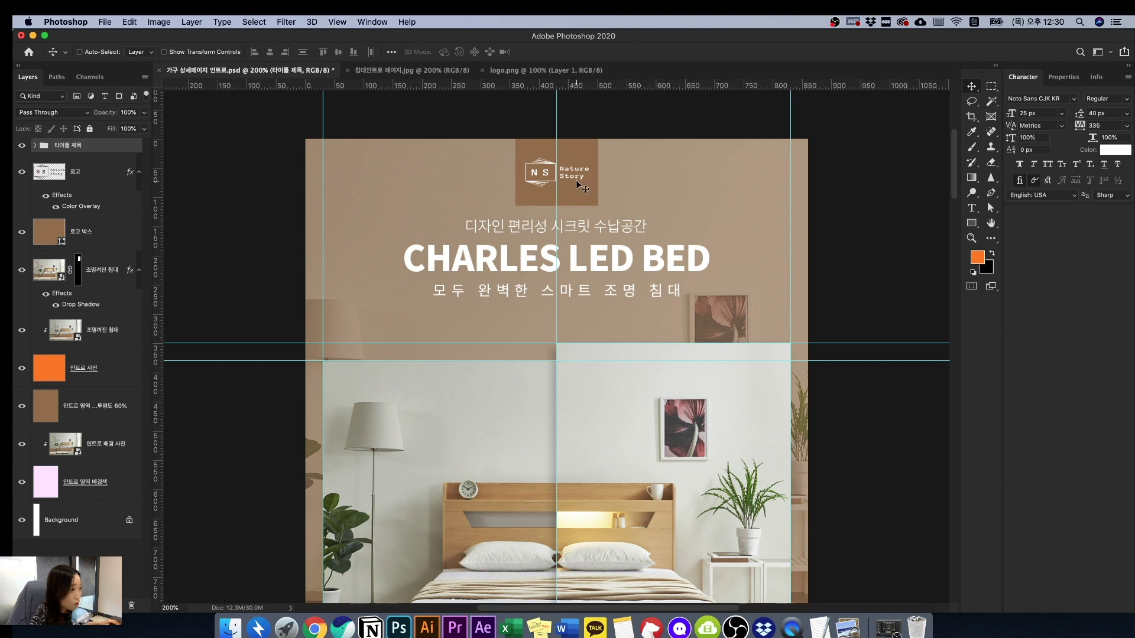
pyautogui.moveTo(684, 92); pyautogui.dragTo(653, 330)
pyautogui.press('super+equal')
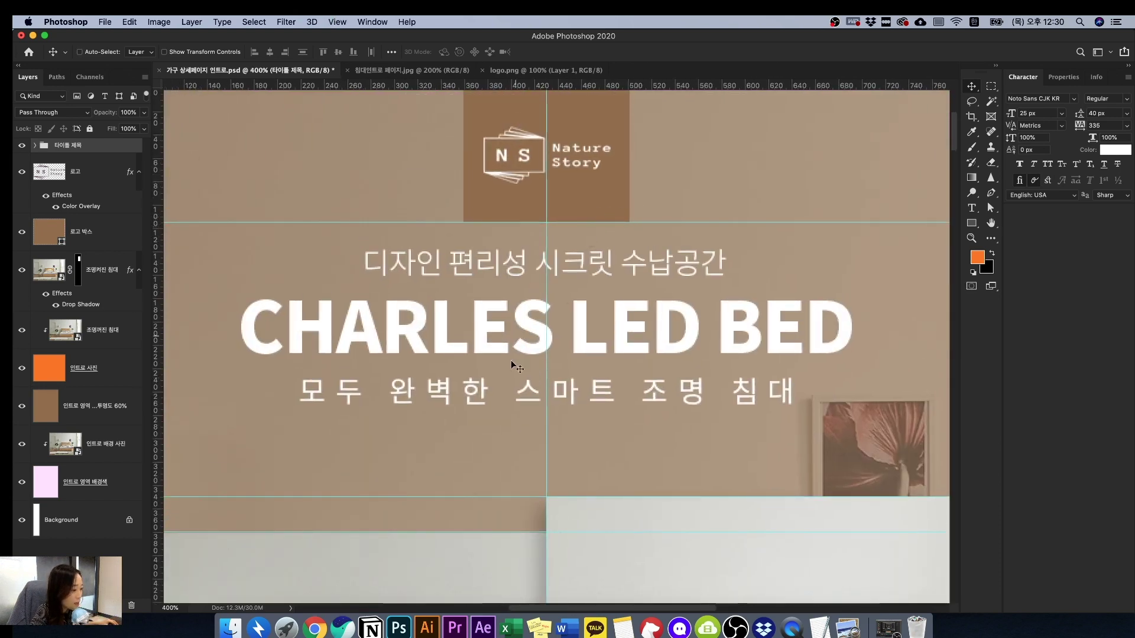
pyautogui.press('super+minus')
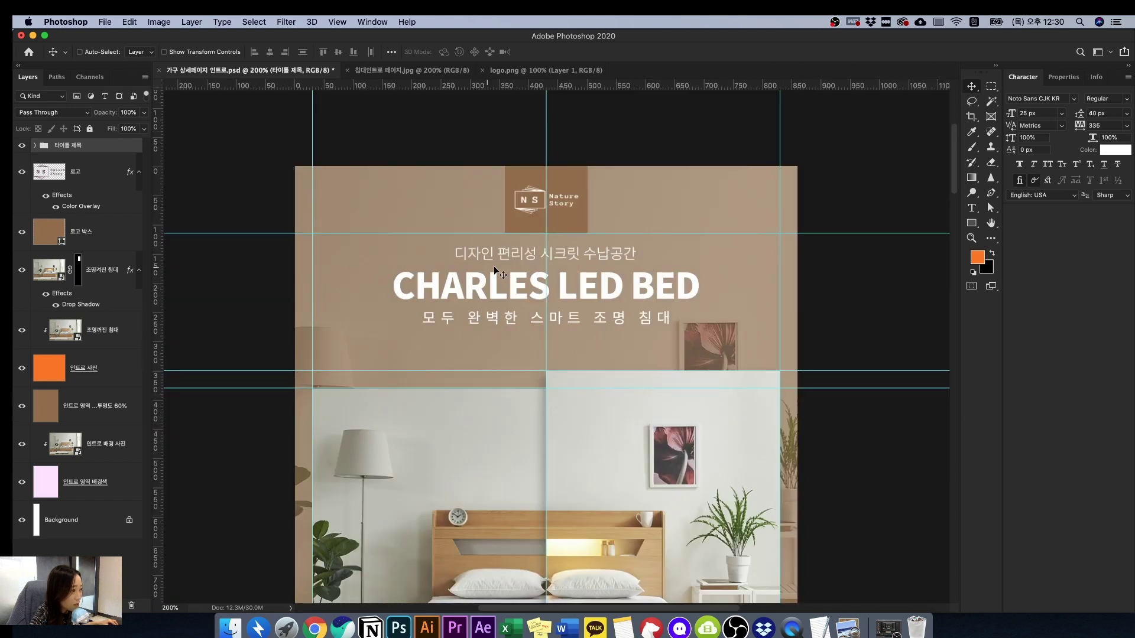
# - Center the 타이틀 제목 group horizontally and vertically within a full-width rectangular selection between the logo box and the bed photo
pyautogui.press('m')
pyautogui.moveTo(295, 234); pyautogui.dragTo(851, 372)
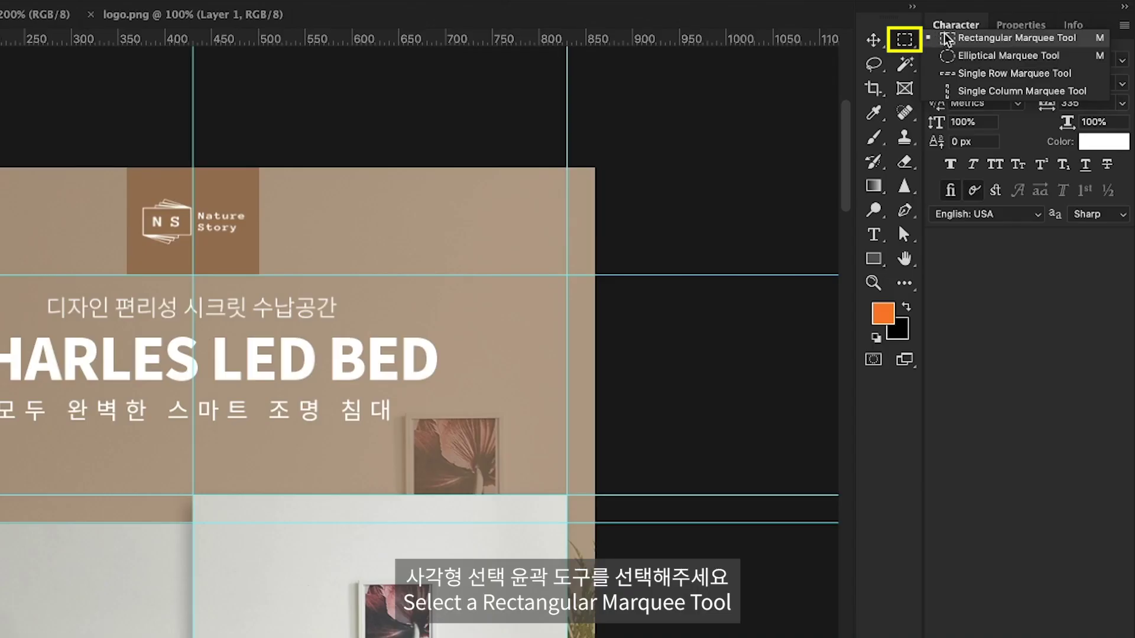
pyautogui.click(948, 39)
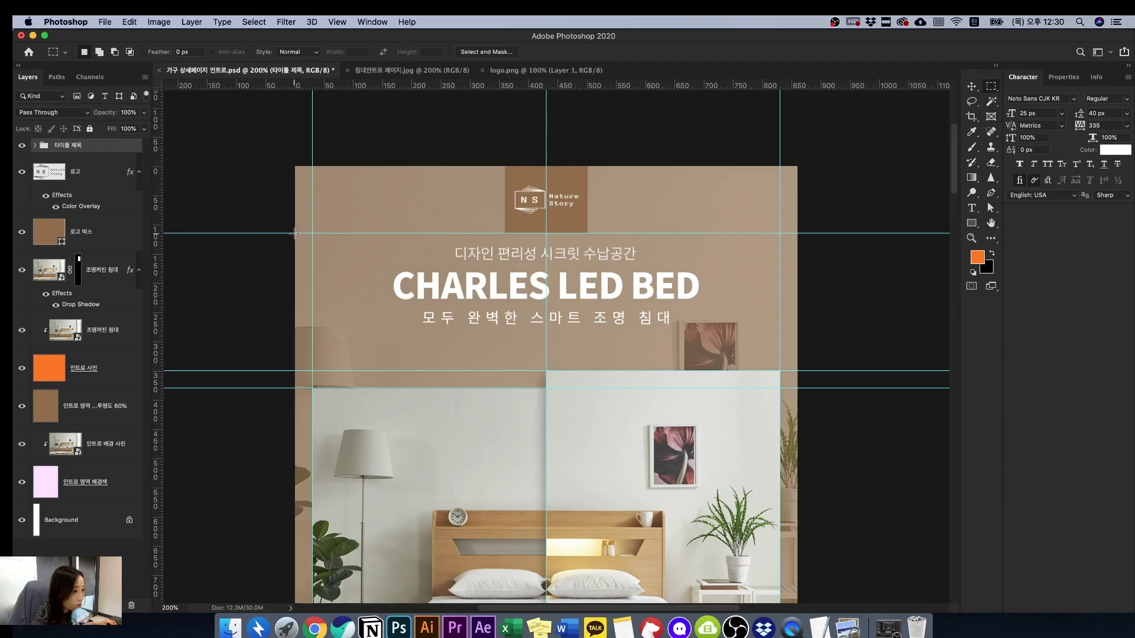
pyautogui.moveTo(294, 234); pyautogui.dragTo(797, 371)
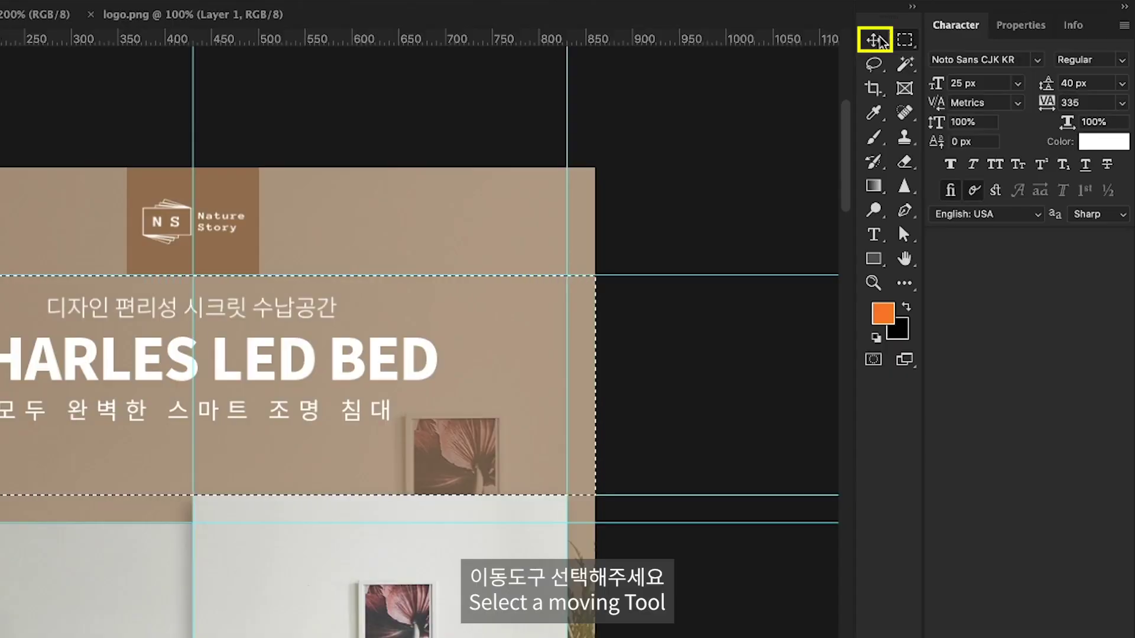
pyautogui.click(875, 42)
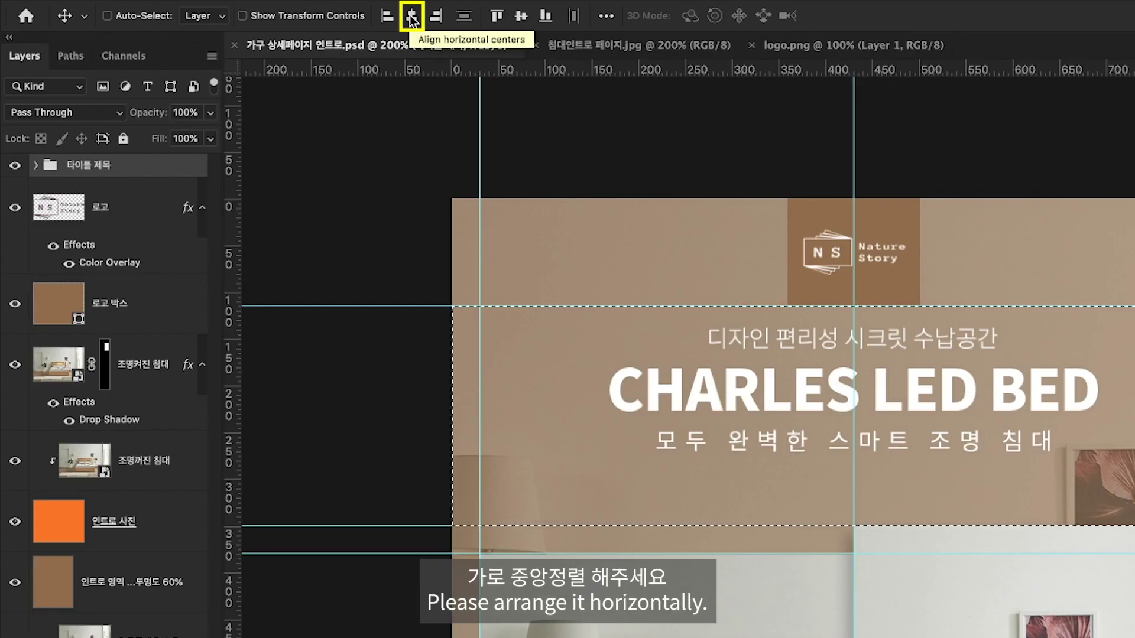
pyautogui.click(412, 15)
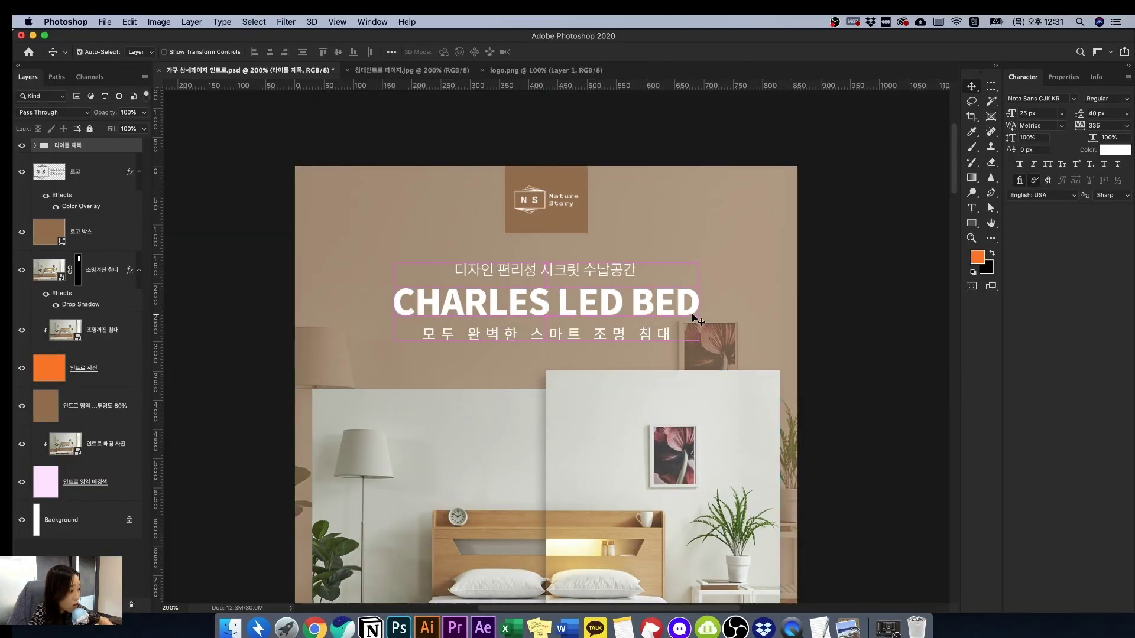
# - Save the intro document and switch to the 침대인트로 페이지.jpg reference to view its lower part
pyautogui.press('super+minus')
pyautogui.scroll(-5, 627, 371)
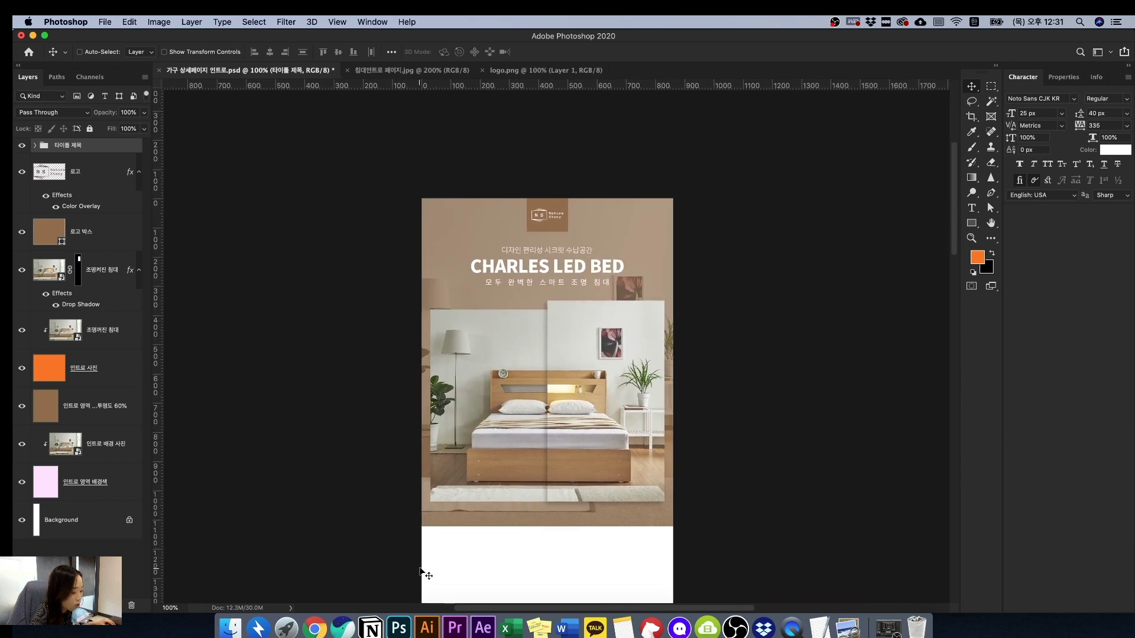
pyautogui.press('super+s')
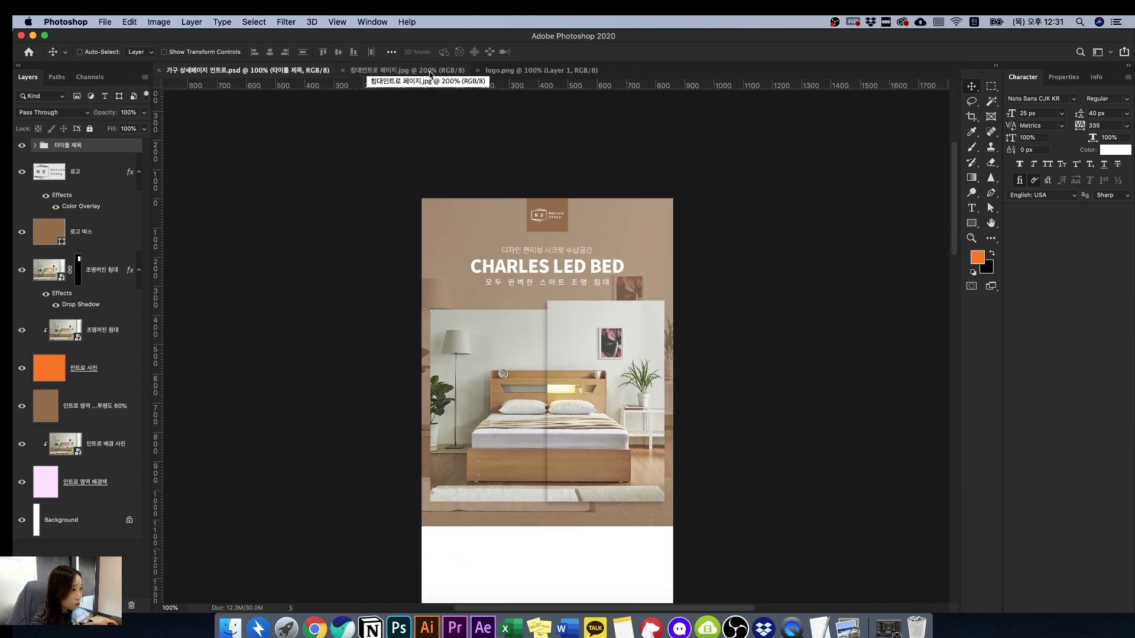
pyautogui.click(430, 70)
pyautogui.scroll(-10, 520, 179)
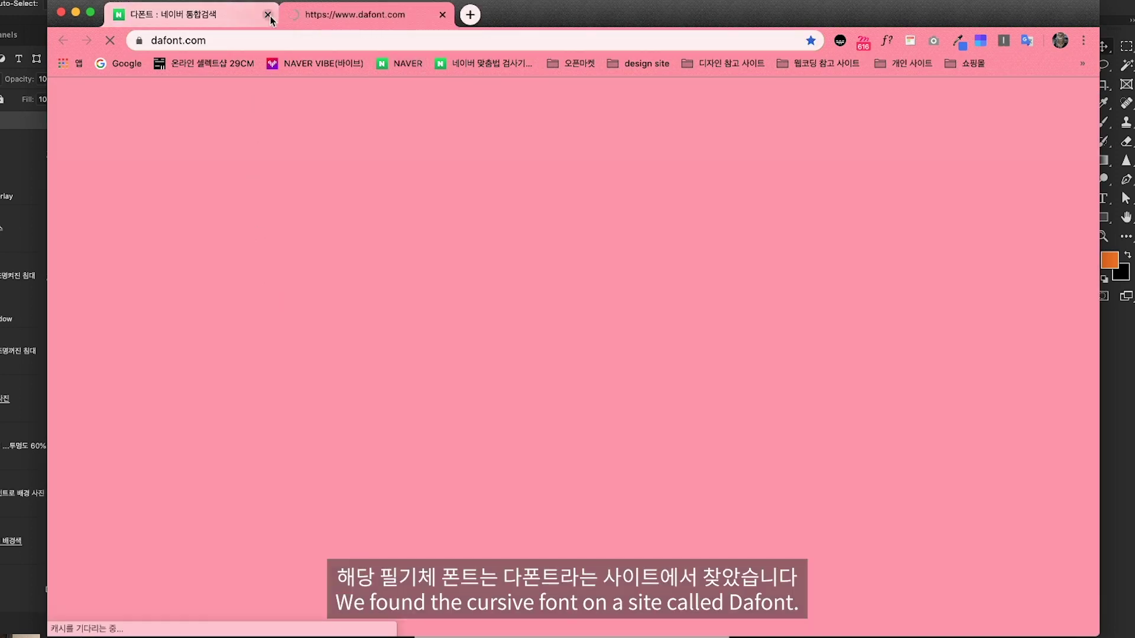
# - Browse the Script > Handwritten fonts on dafont.com for a cursive typeface and return to Photoshop
pyautogui.click(268, 15)
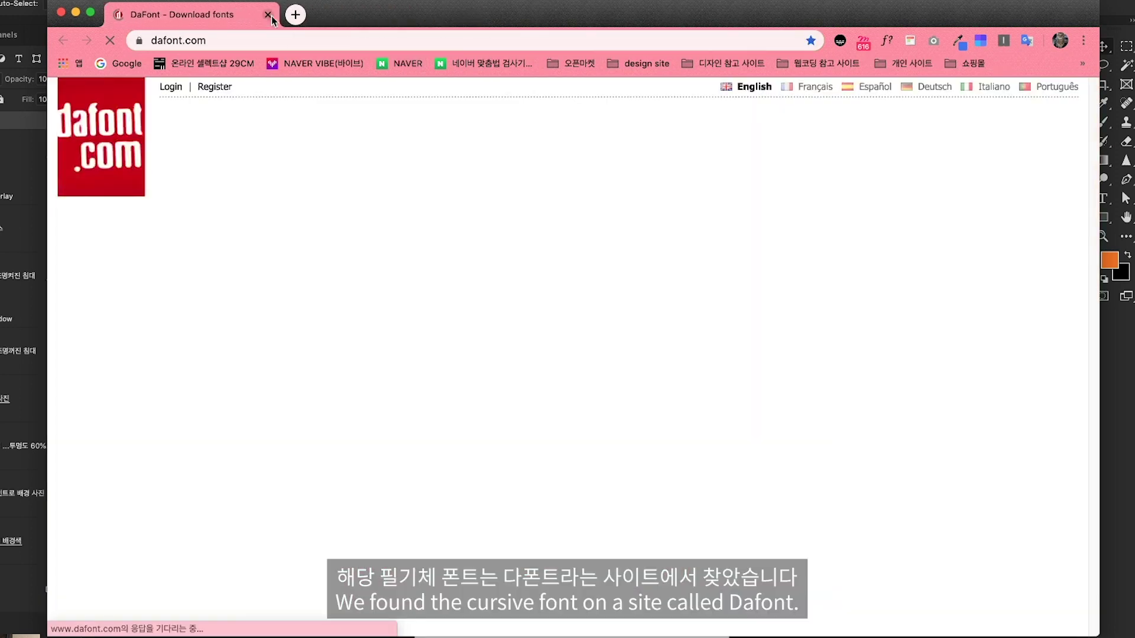
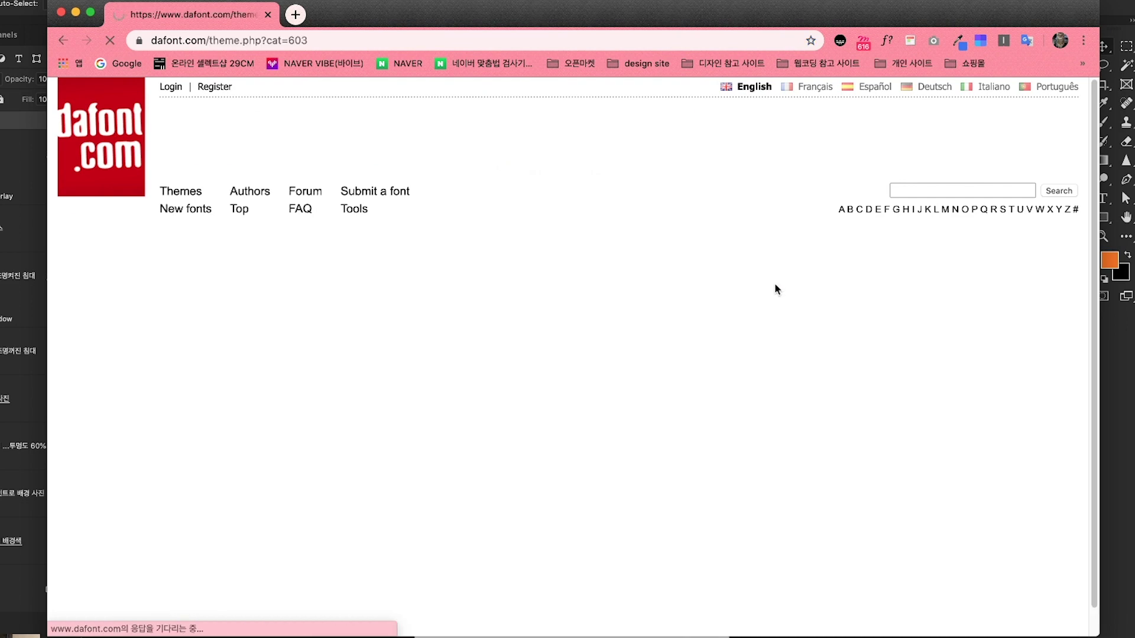
pyautogui.scroll(-15, 307, 482)
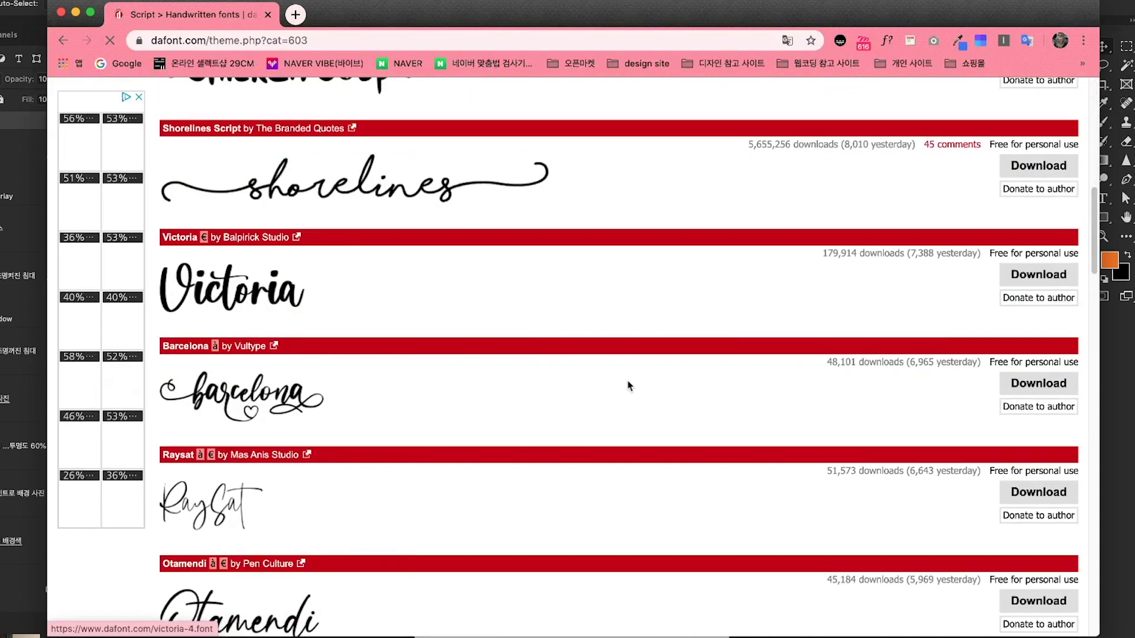
pyautogui.scroll(5, 706, 311)
pyautogui.scroll(6, 699, 303)
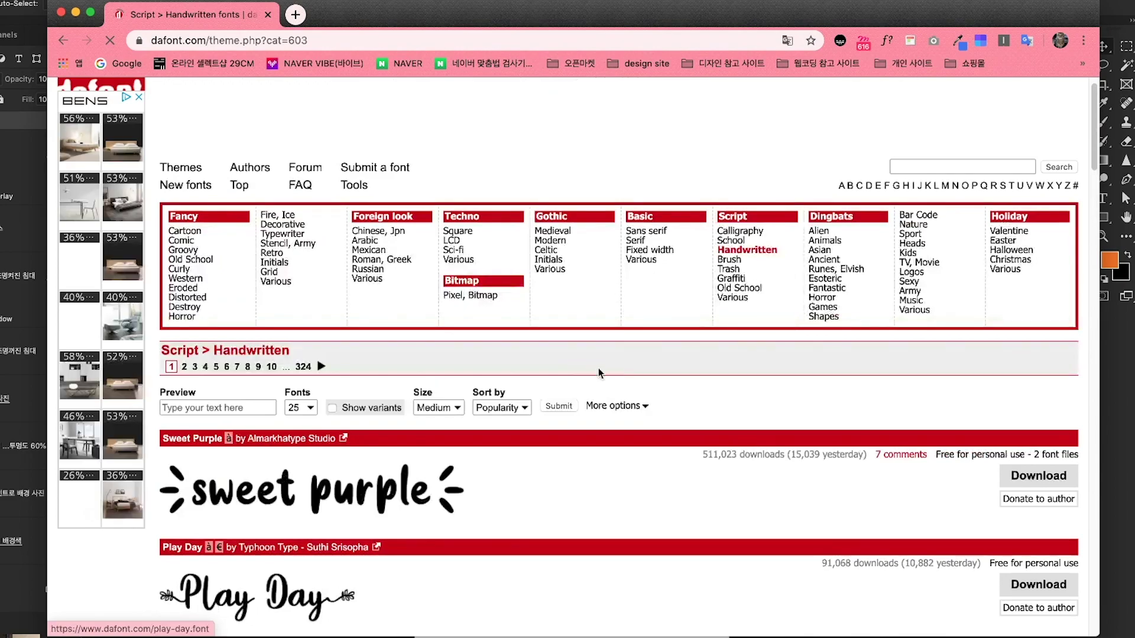
pyautogui.press('super+m')
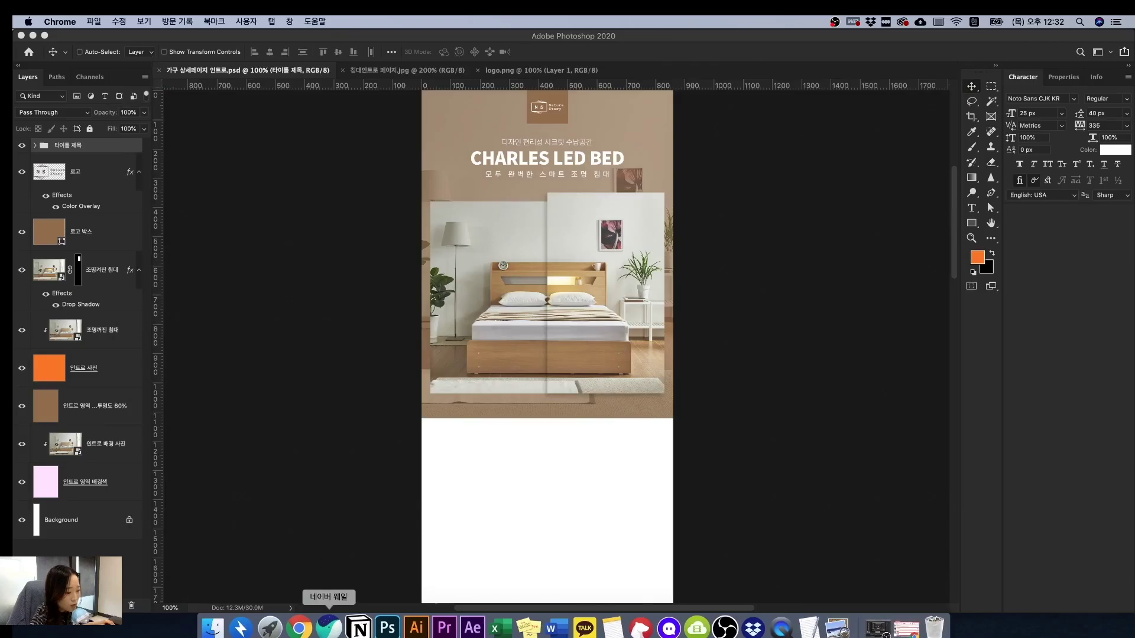
# - Copy "haeseong furniture" from the text note and paste it as horizontal type over the lower edge of the bed photo
pyautogui.click(805, 628)
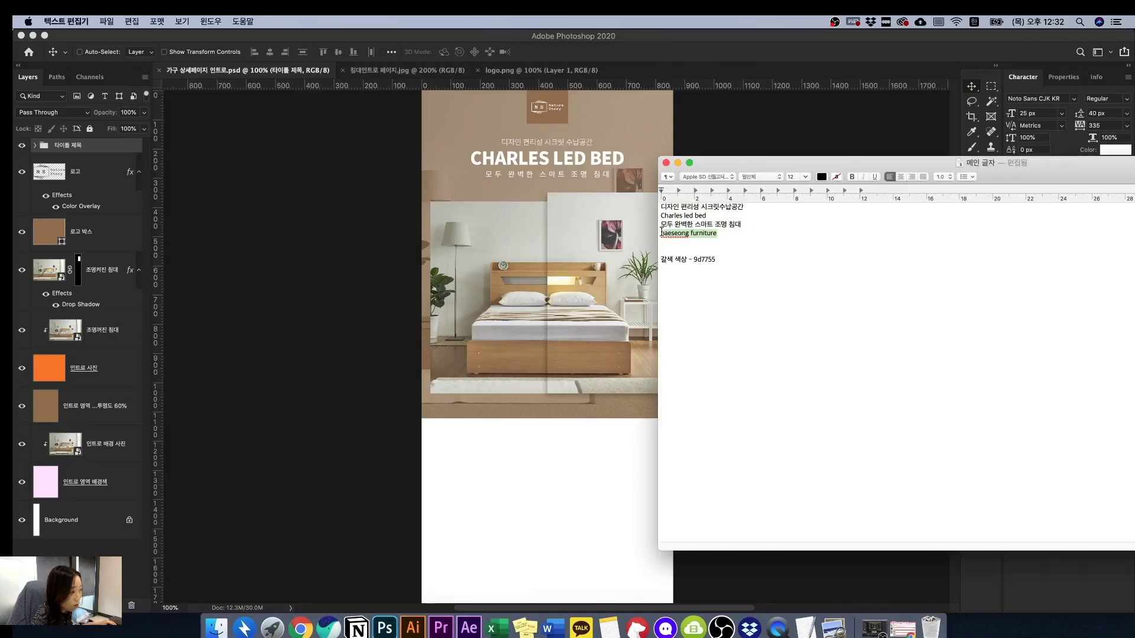
pyautogui.press('super+c')
pyautogui.click(460, 407)
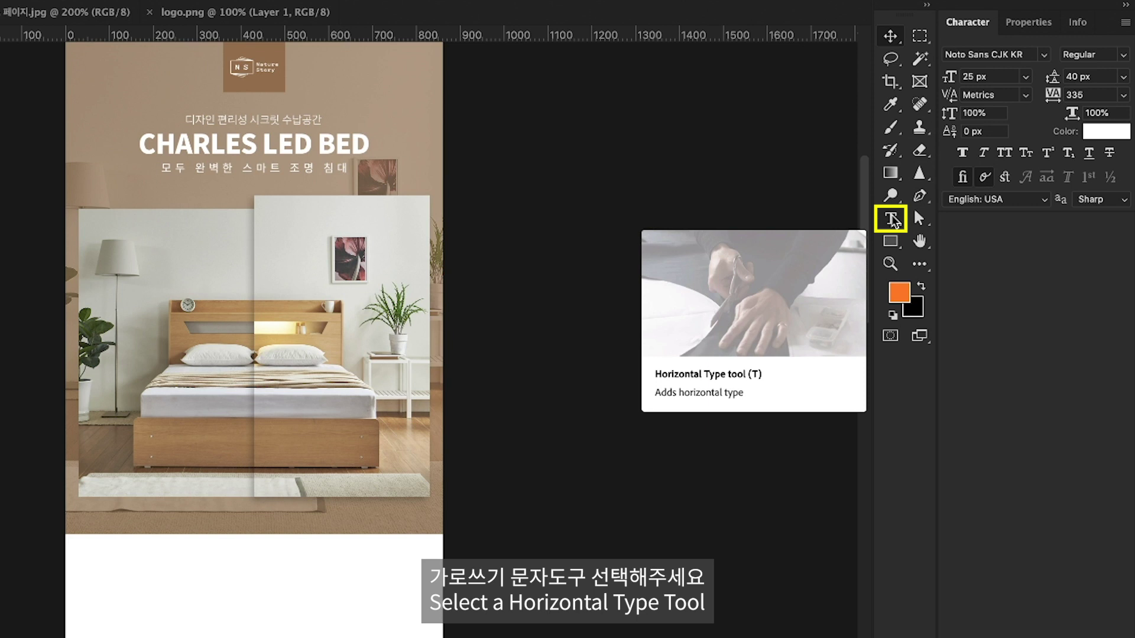
pyautogui.rightClick(972, 207)
pyautogui.click(1044, 208)
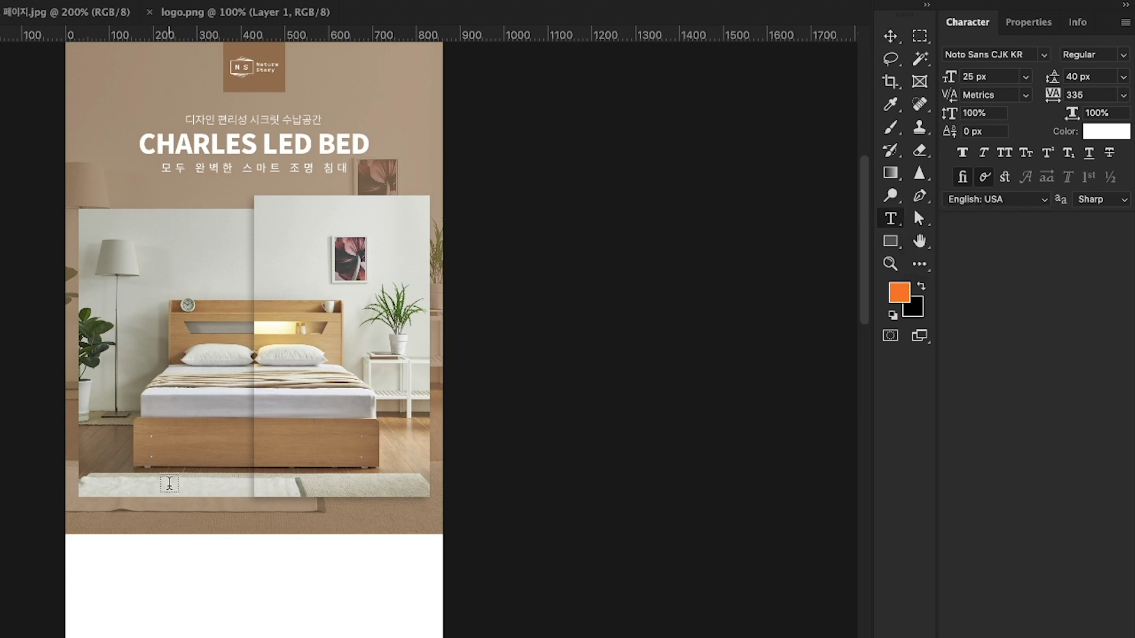
pyautogui.hotkey('ctrl', 'v')
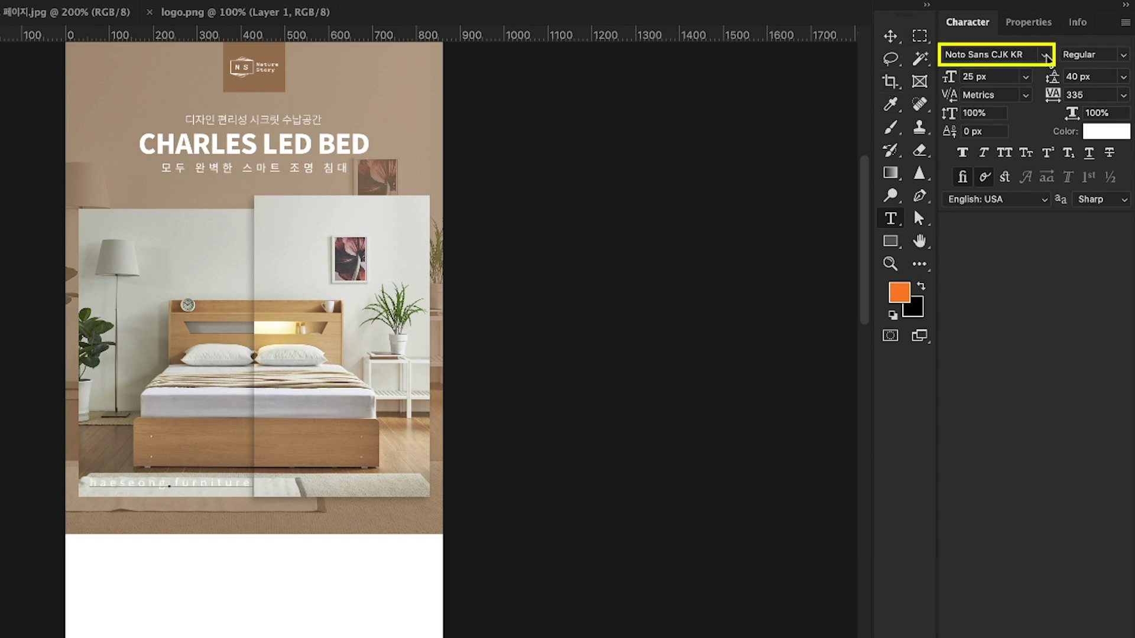
# - Set the haeseong furniture text's font to a Antara Distance and its tracking to 0
pyautogui.click(1043, 54)
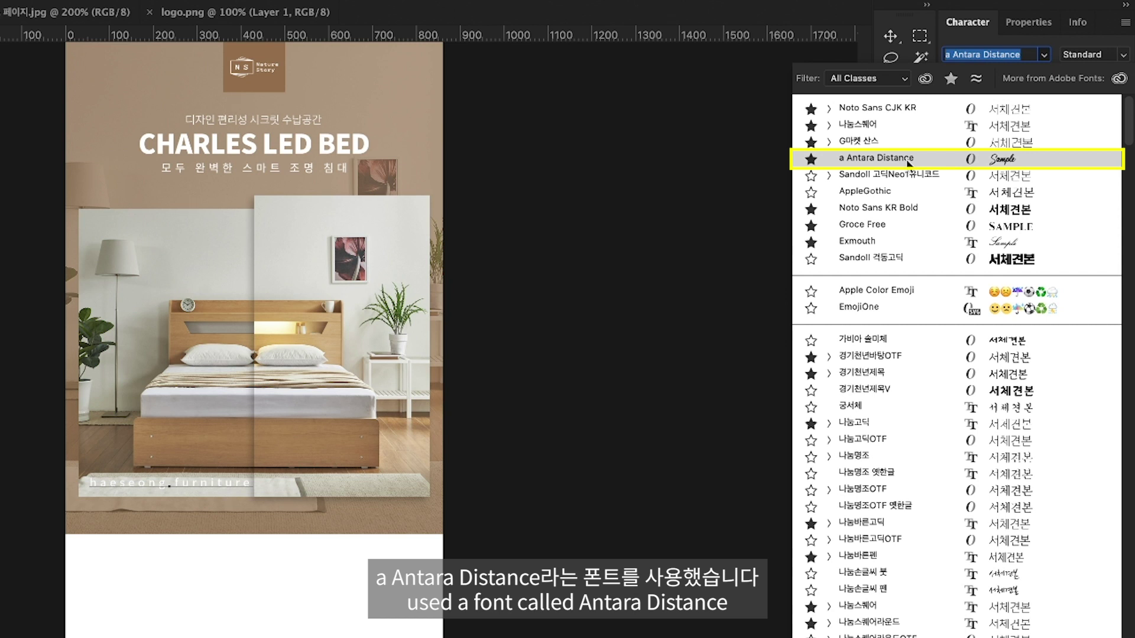
pyautogui.click(909, 160)
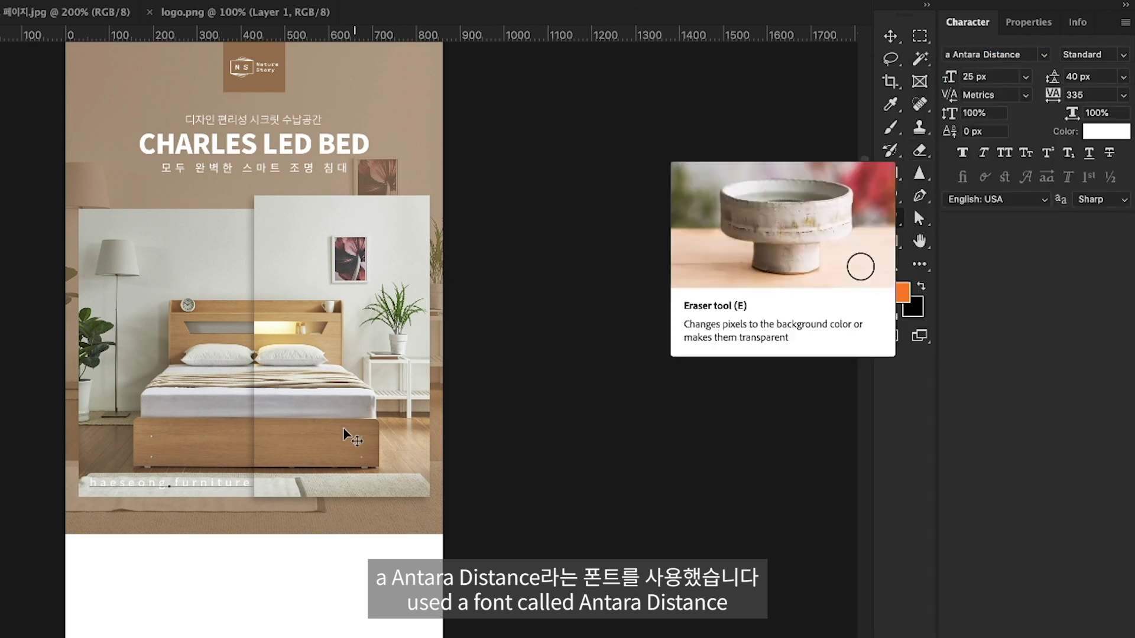
pyautogui.click(1075, 94)
pyautogui.write('0')
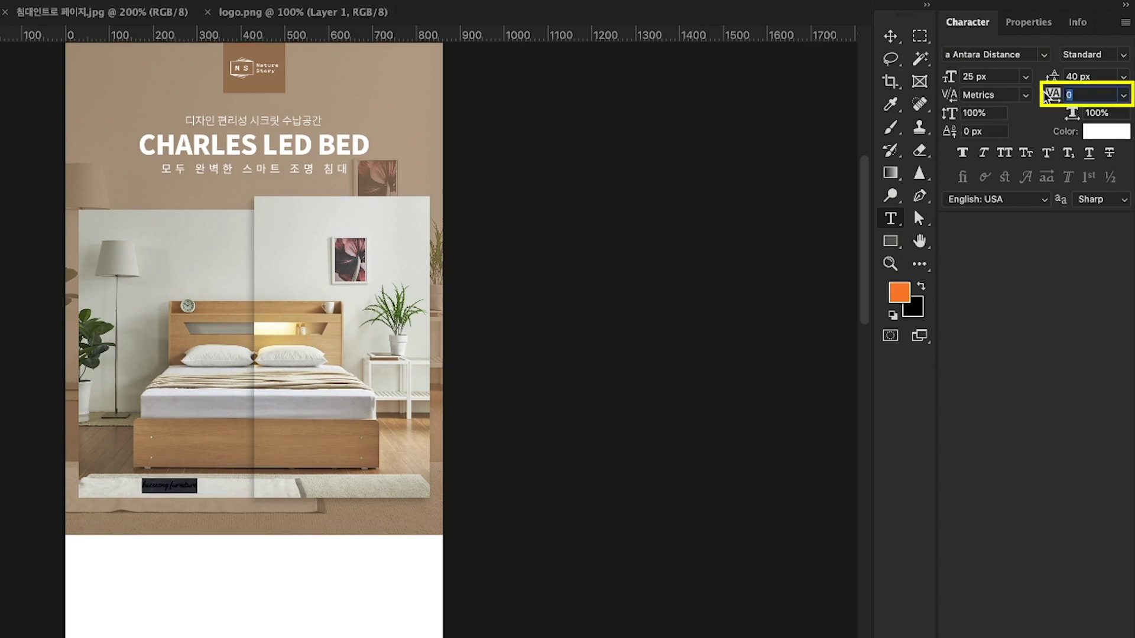
pyautogui.press('Return')
pyautogui.click(704, 216)
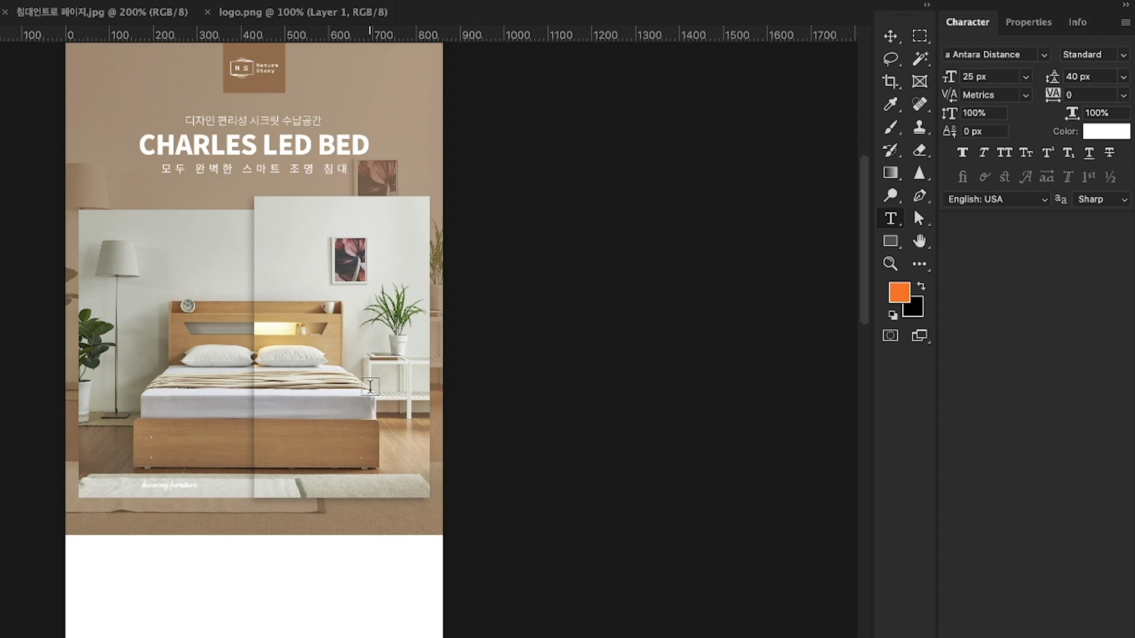
# - Set the haeseong furniture text's size to 150 px and reposition it across the lower edge of the bed photo
pyautogui.click(990, 76)
pyautogui.write('150')
pyautogui.press('Return')
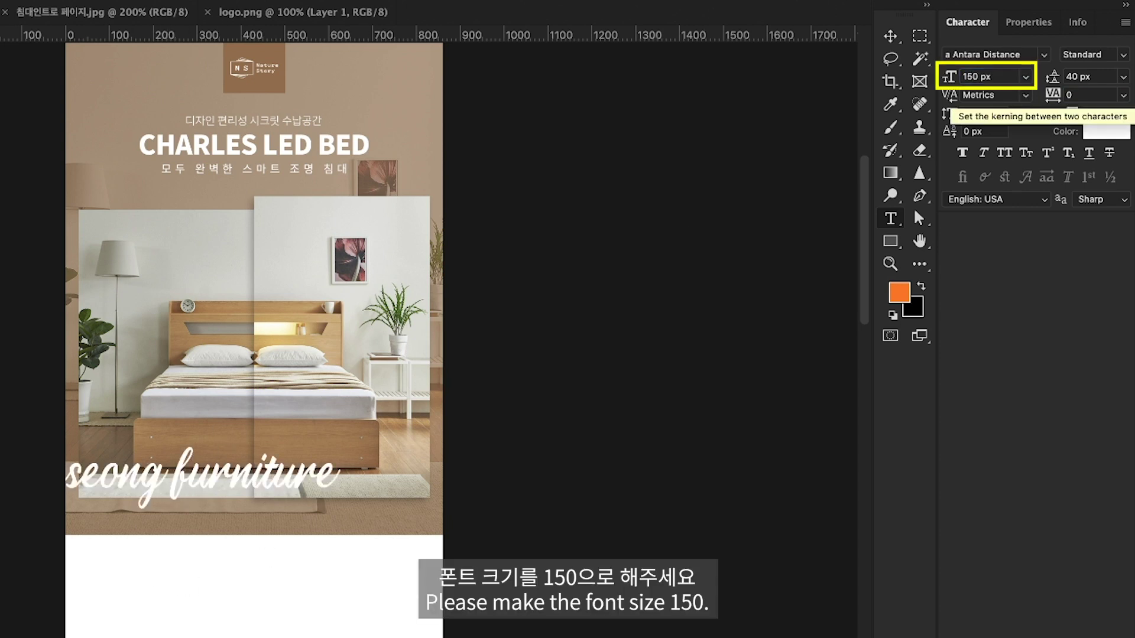
pyautogui.press('v')
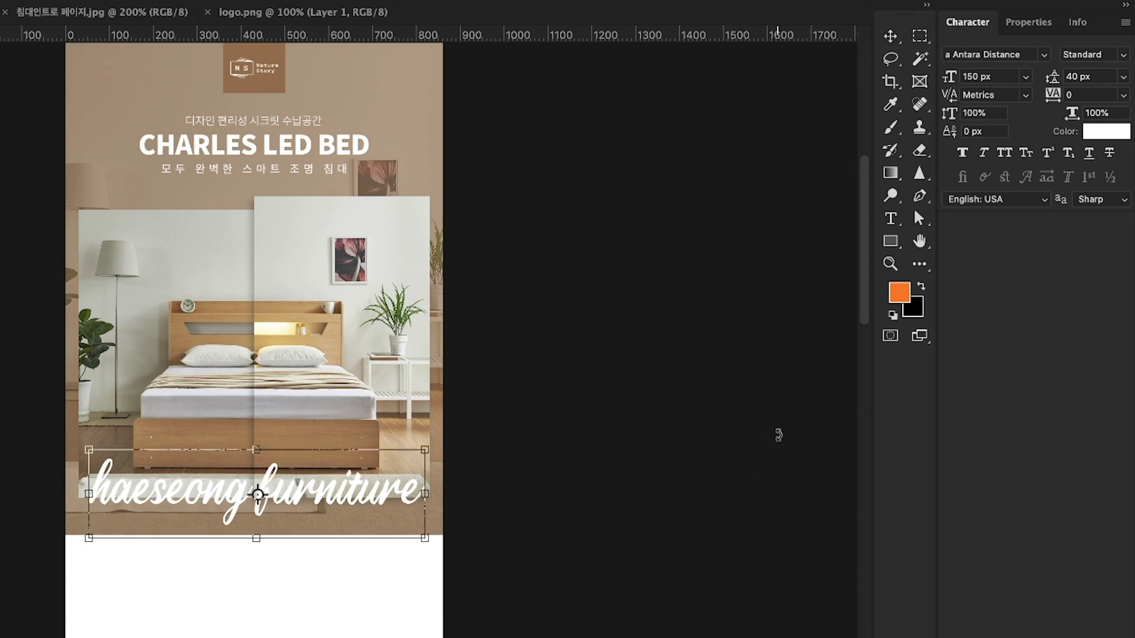
pyautogui.press('Return')
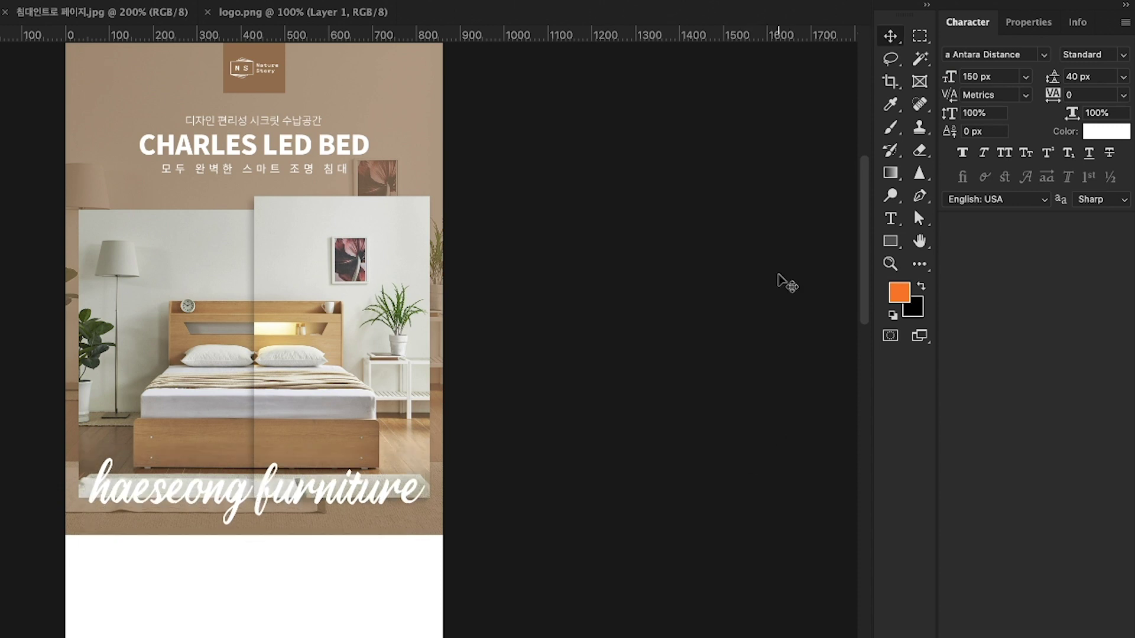
# - Set the haeseong furniture text's tracking to 20 and then to 35
pyautogui.click(1108, 89)
pyautogui.write('20')
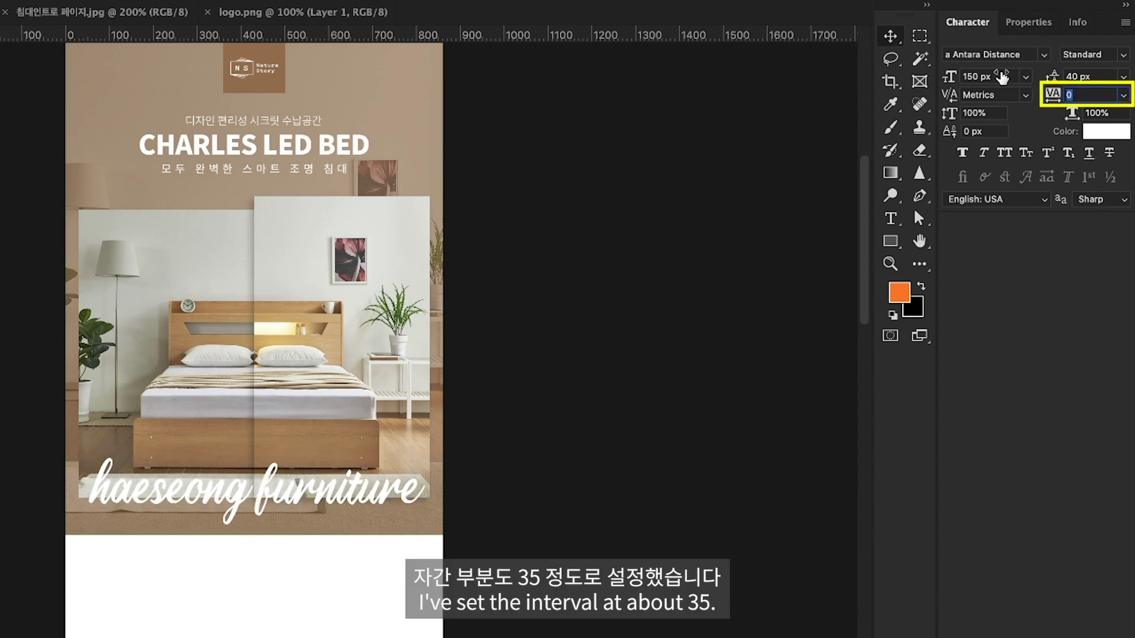
pyautogui.press('Return')
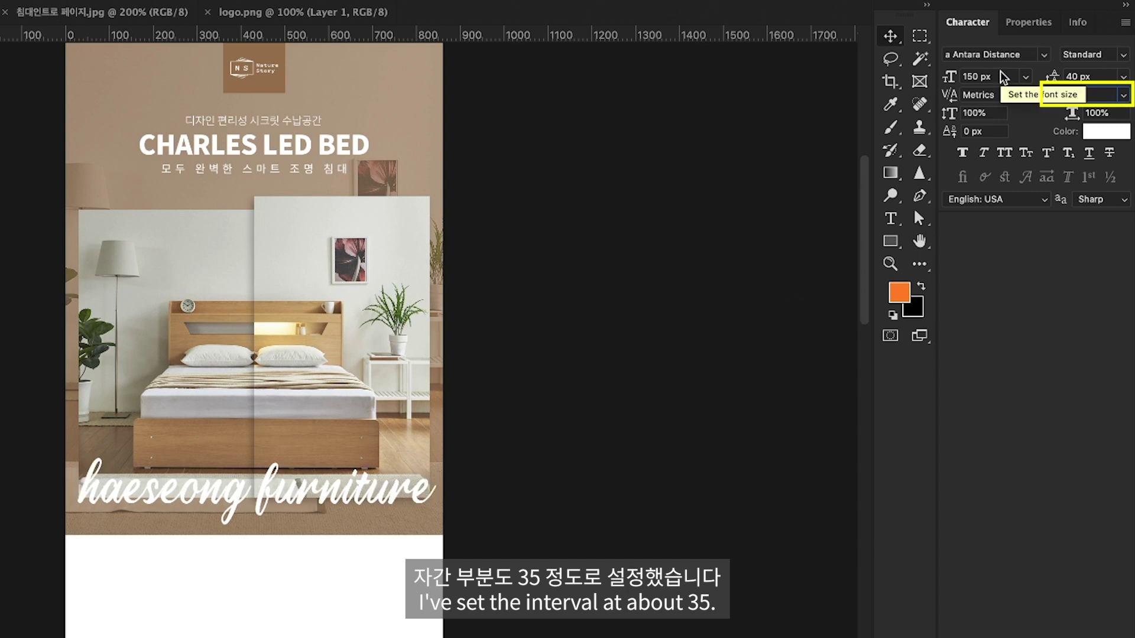
pyautogui.click(1090, 94)
pyautogui.write('35')
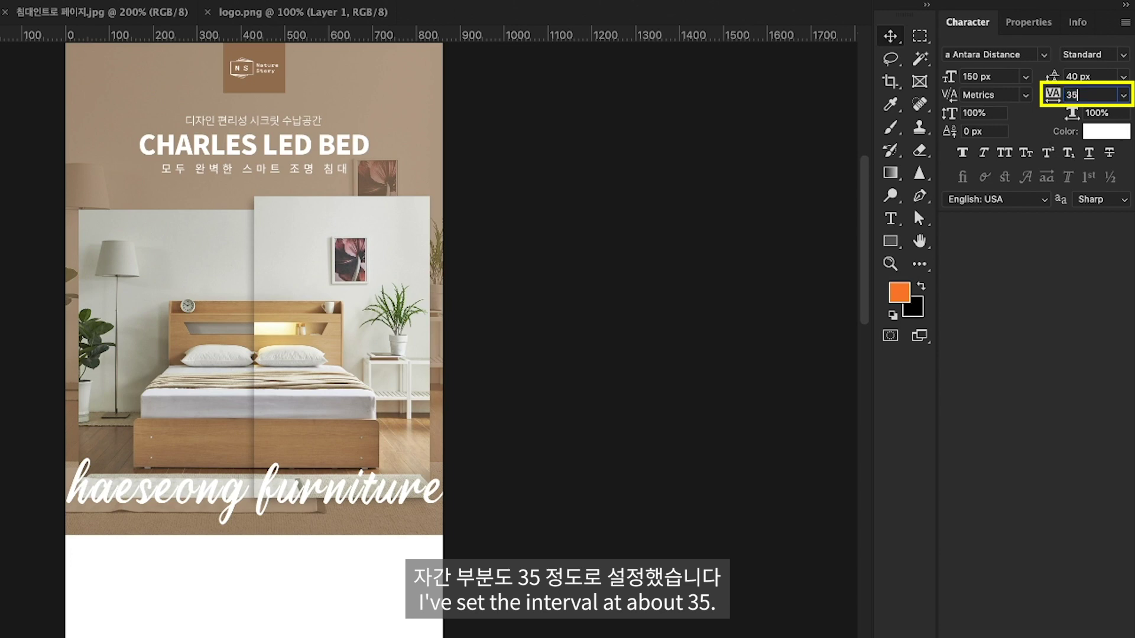
pyautogui.press('Return')
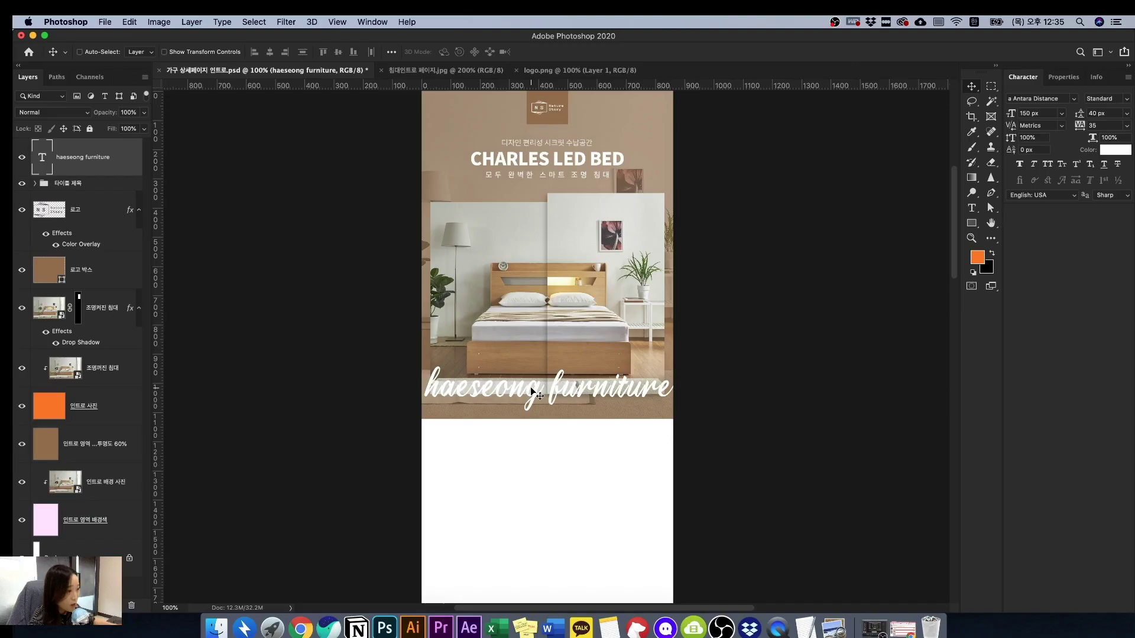
# - Check the reference image, try 60% opacity on the haeseong furniture layer and settle its opacity at 50%
pyautogui.click(403, 72)
pyautogui.hotkey('ctrl', 'shift', 'Tab')
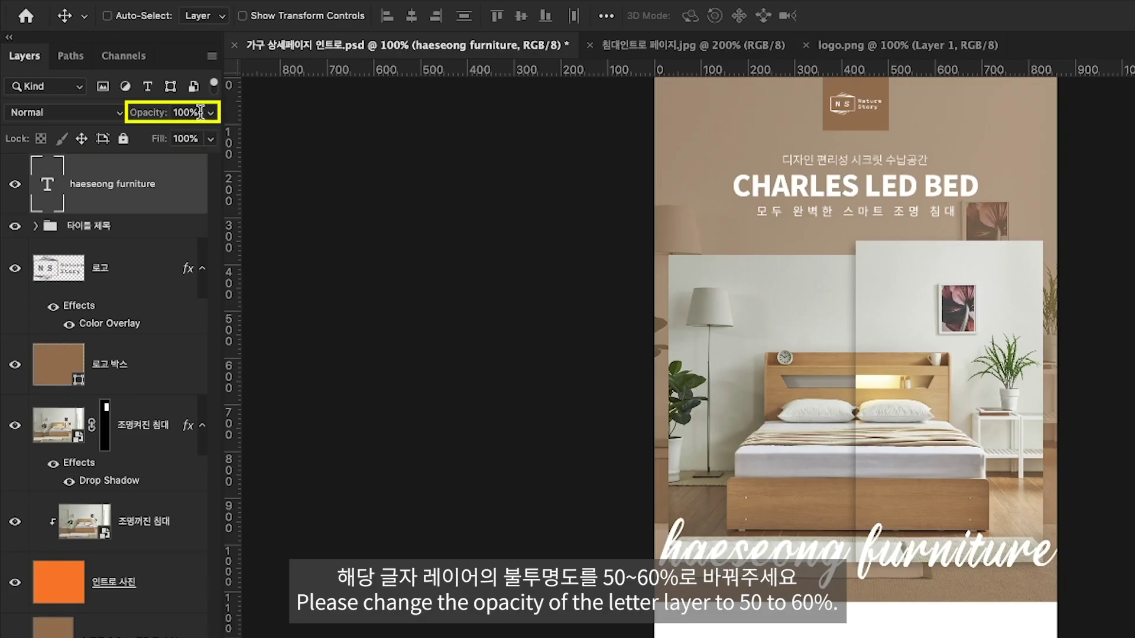
pyautogui.click(199, 112)
pyautogui.write('50')
pyautogui.press('Return')
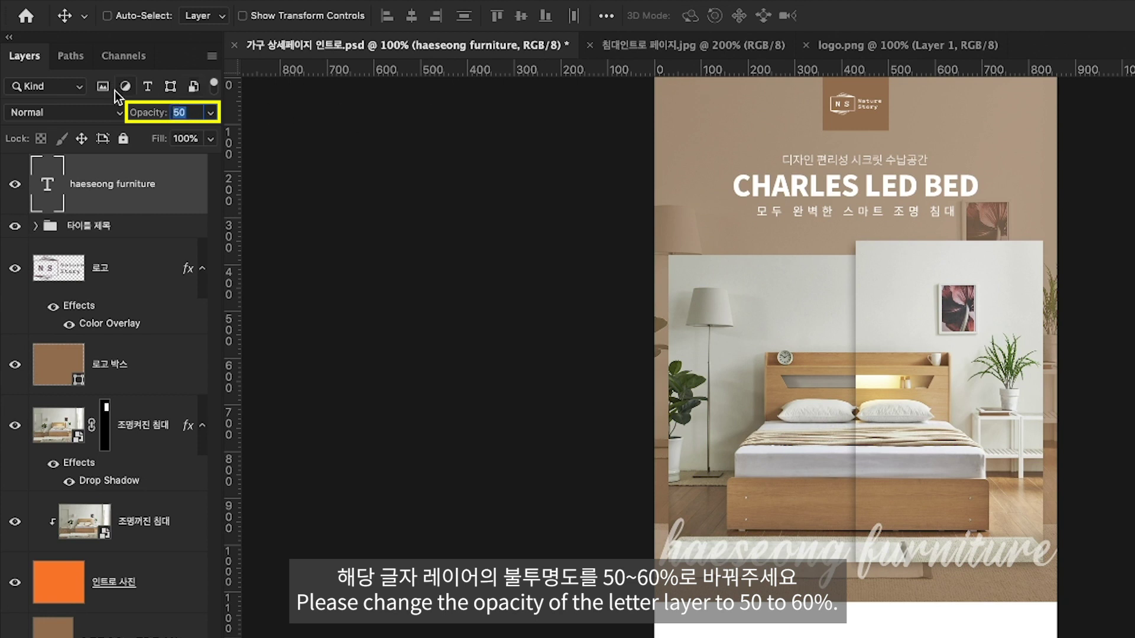
pyautogui.write('60')
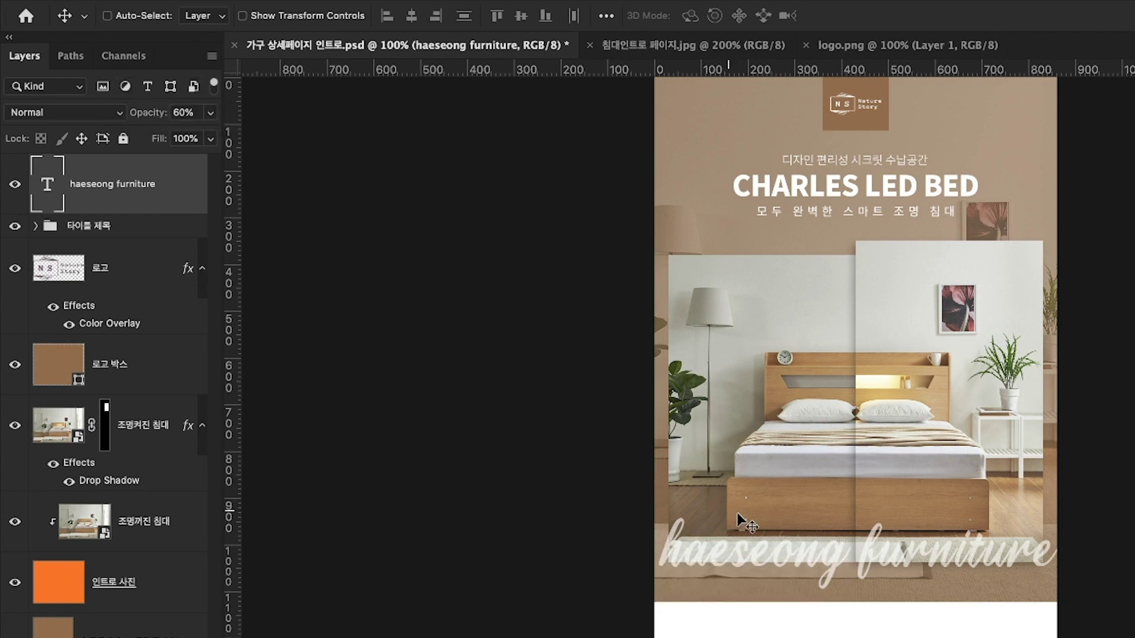
pyautogui.click(193, 116)
pyautogui.write('50')
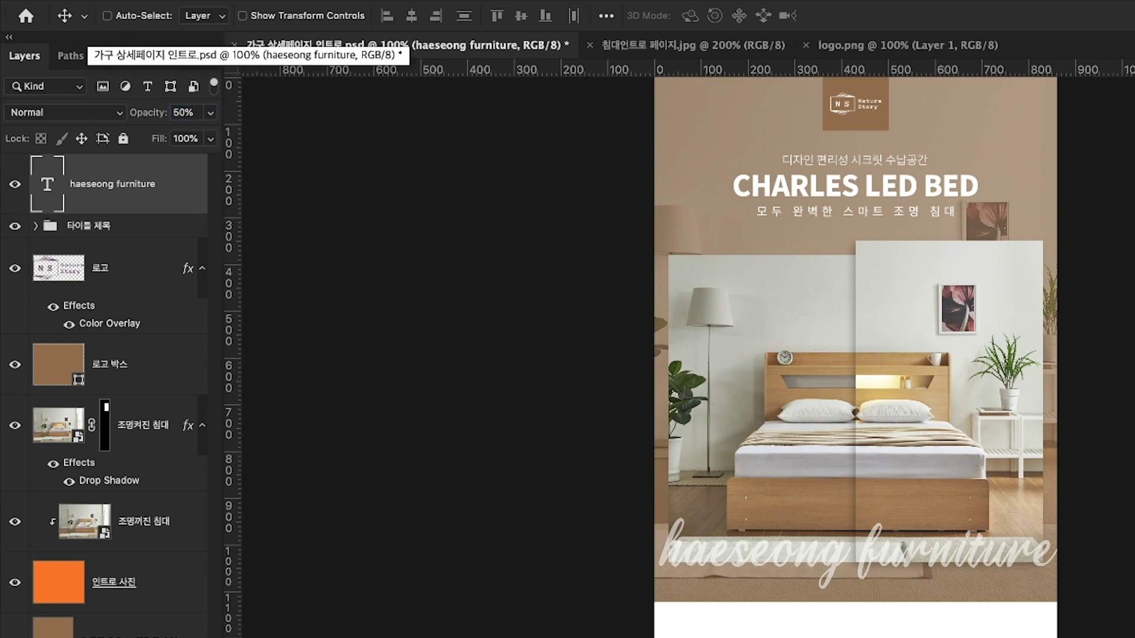
# - Load the 인트로 영역 배경색 layer's outline as a selection, center the haeseong furniture text horizontally within it and deselect
pyautogui.press('super+plus')
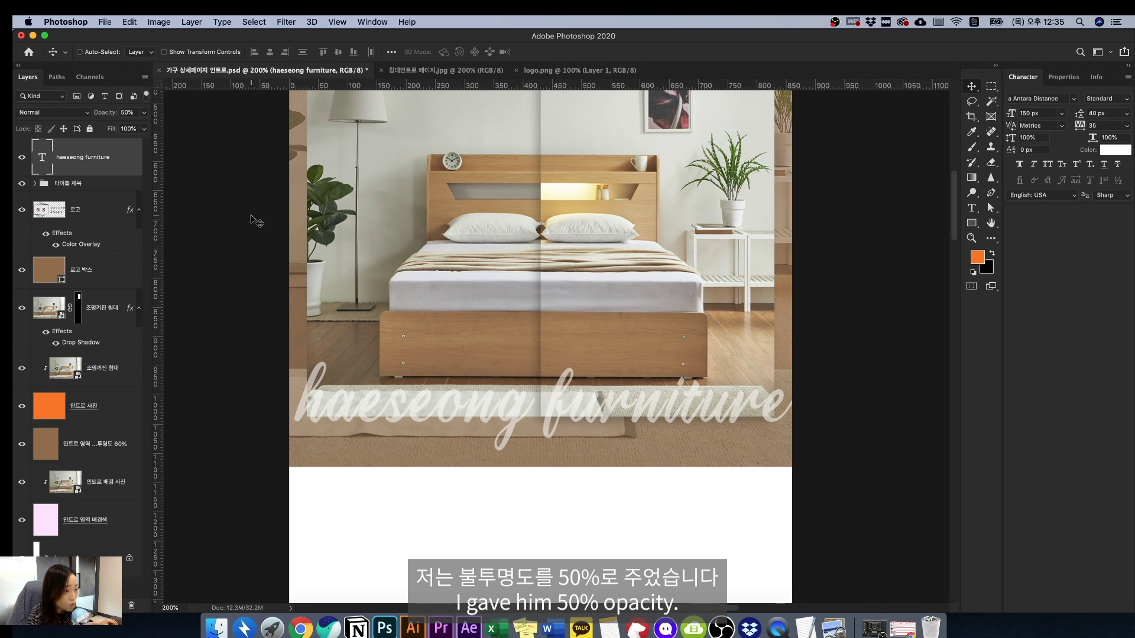
pyautogui.press('super+minus')
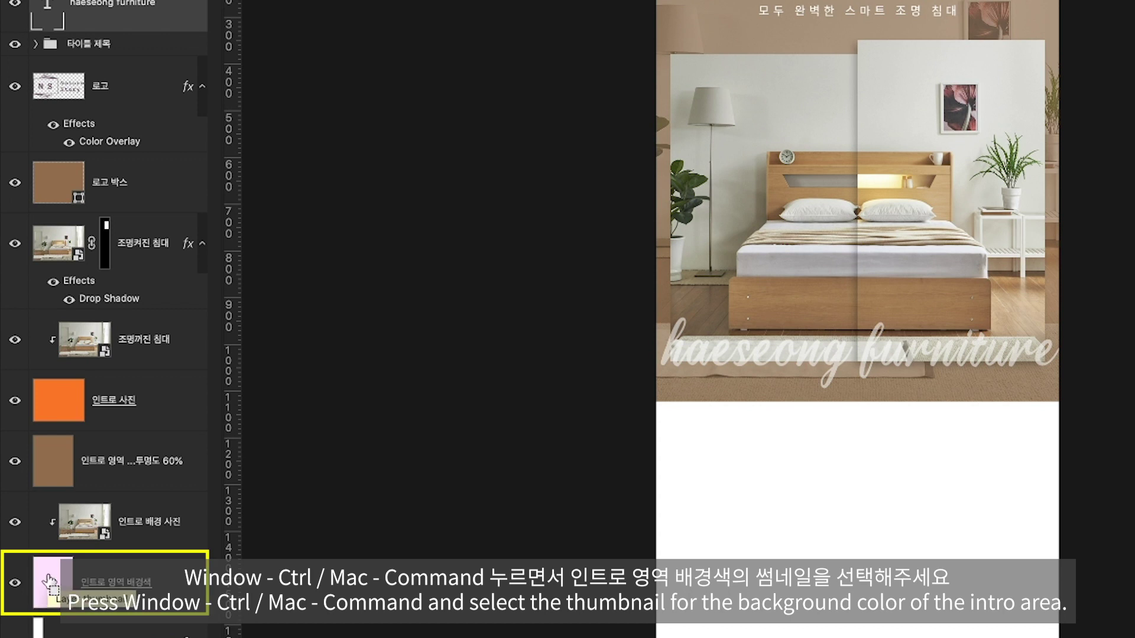
pyautogui.keyDown('ctrl'); pyautogui.click(51, 581); pyautogui.keyUp('ctrl')
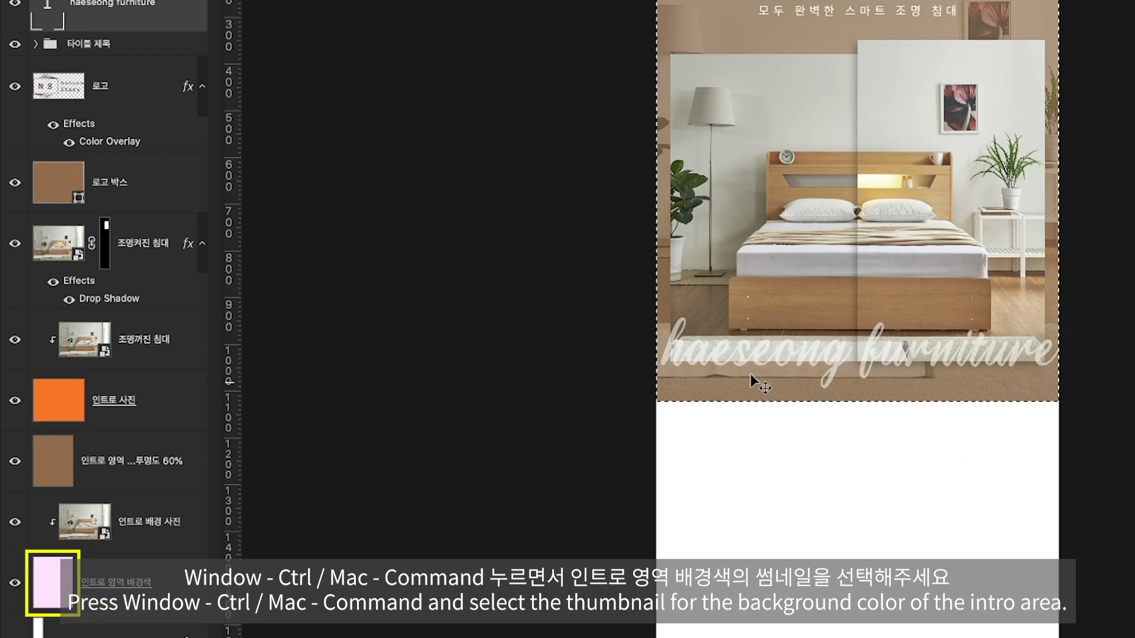
pyautogui.scroll(1, 896, 417)
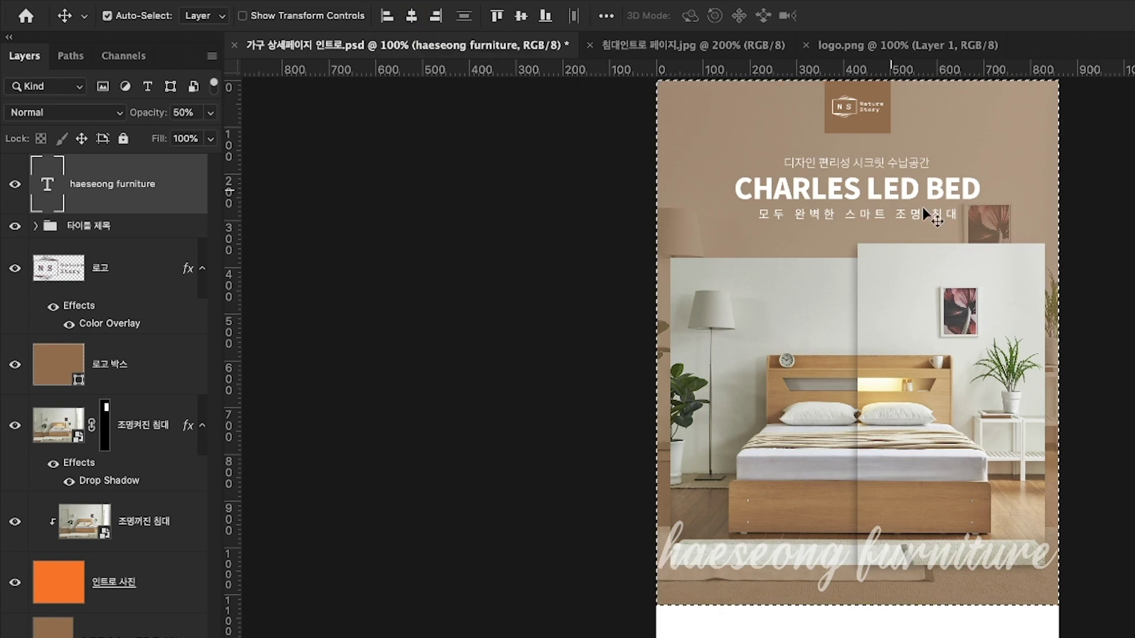
pyautogui.hotkey('ctrl', 'd')
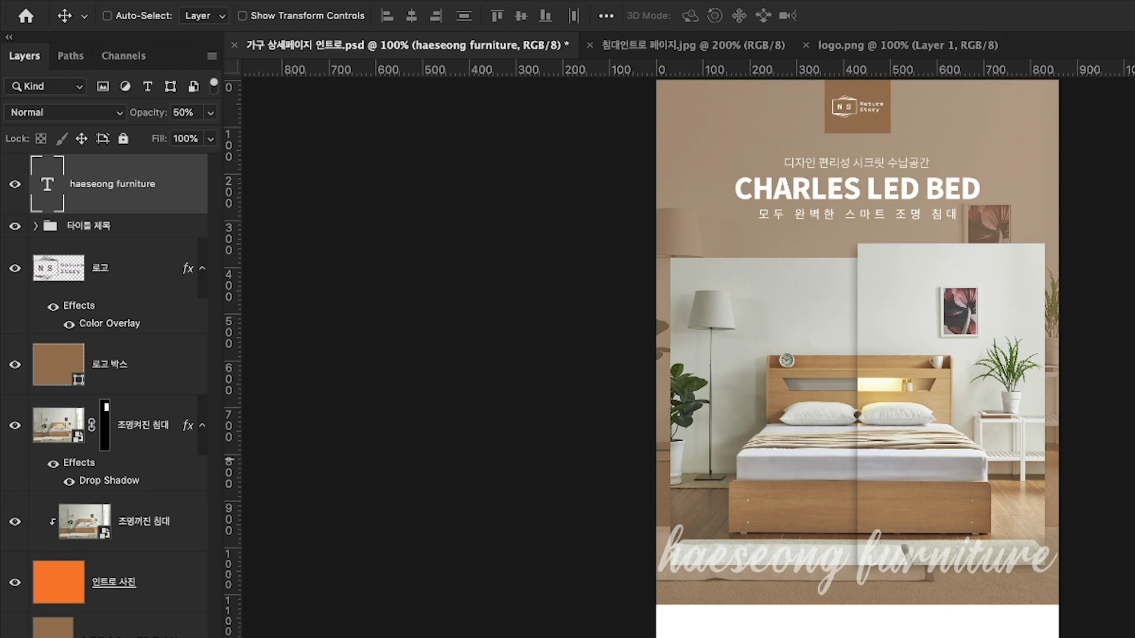
# - Try a tracking of 15 on the haeseong furniture text
pyautogui.press('super+minus')
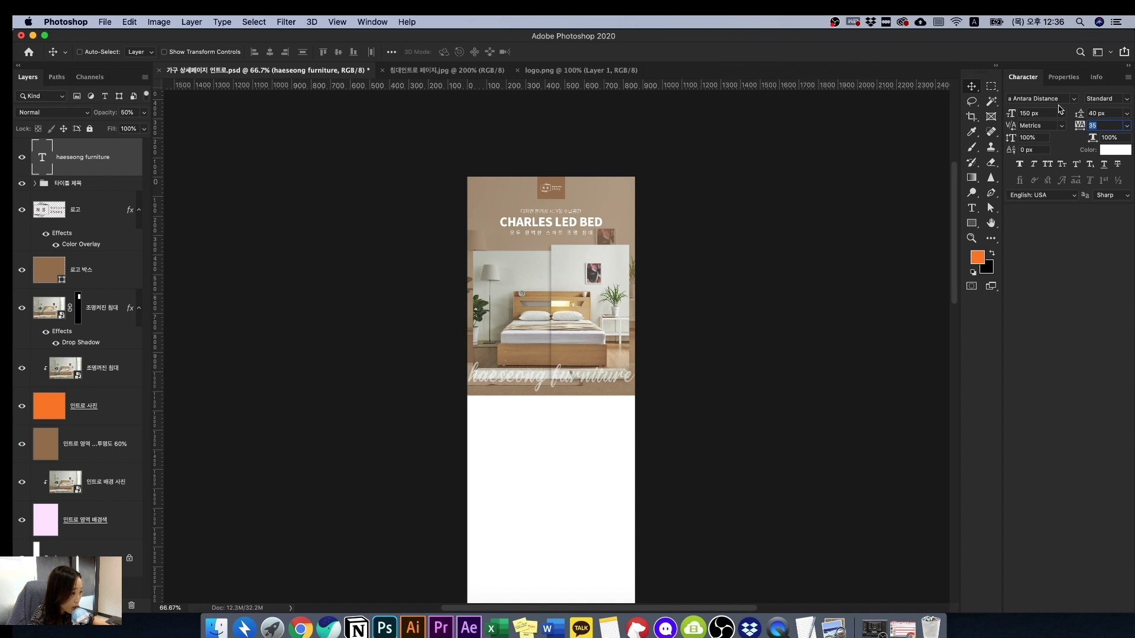
pyautogui.write('15')
pyautogui.press('Return')
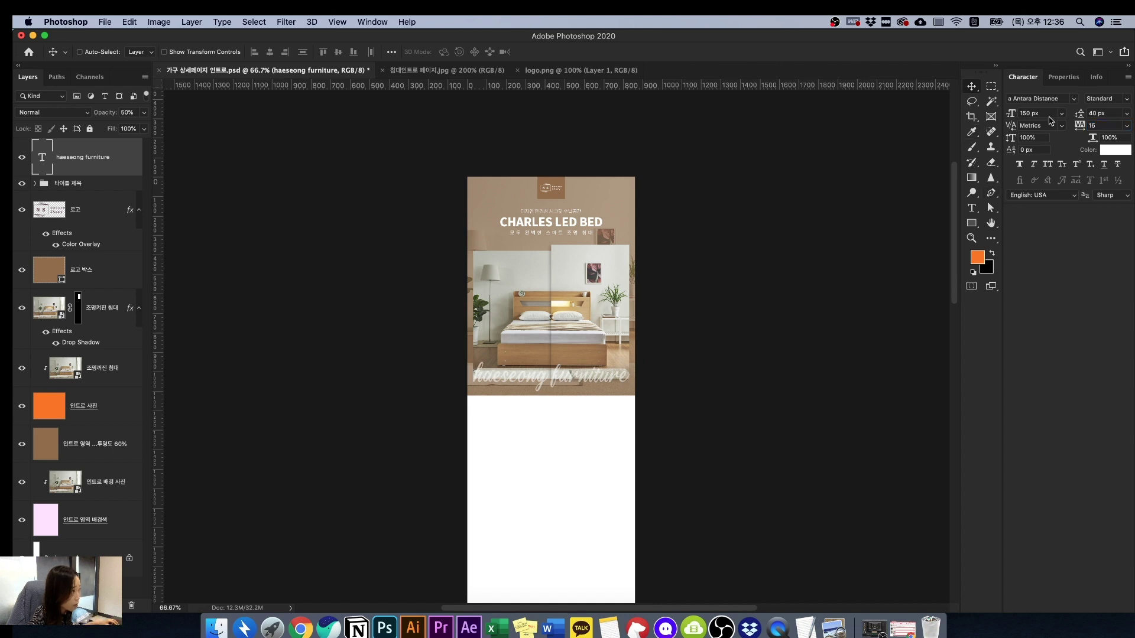
# - Reduce the haeseong furniture text's size to 142 px and set its tracking to 35
pyautogui.click(1032, 112)
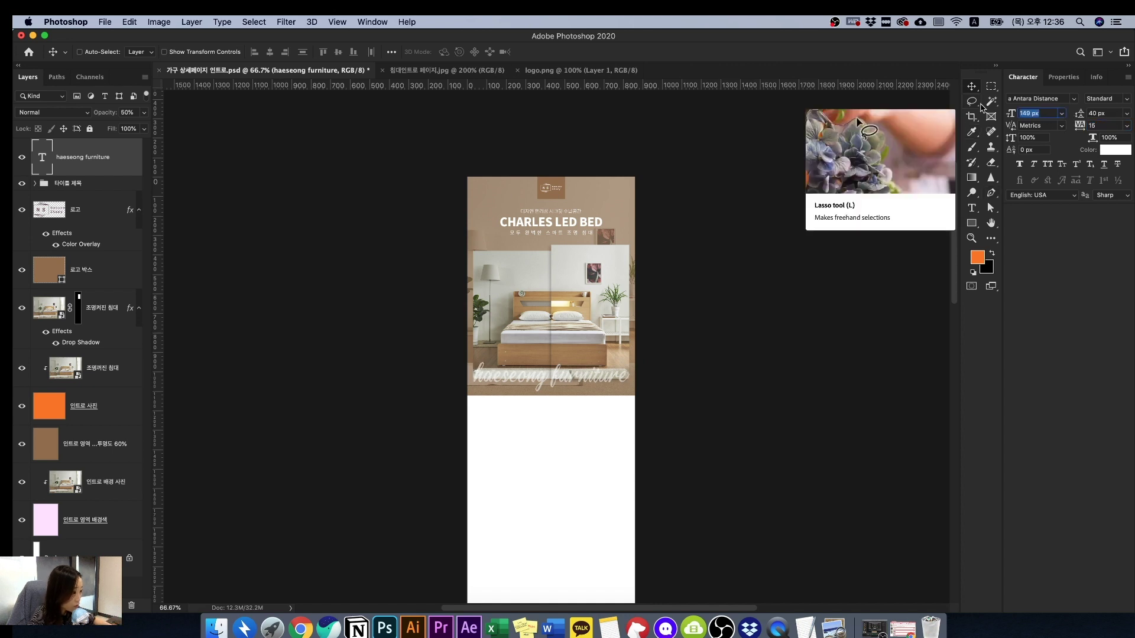
pyautogui.press('Down')
pyautogui.press('Down')
pyautogui.press('Down')
pyautogui.press('Down')
pyautogui.press('Down')
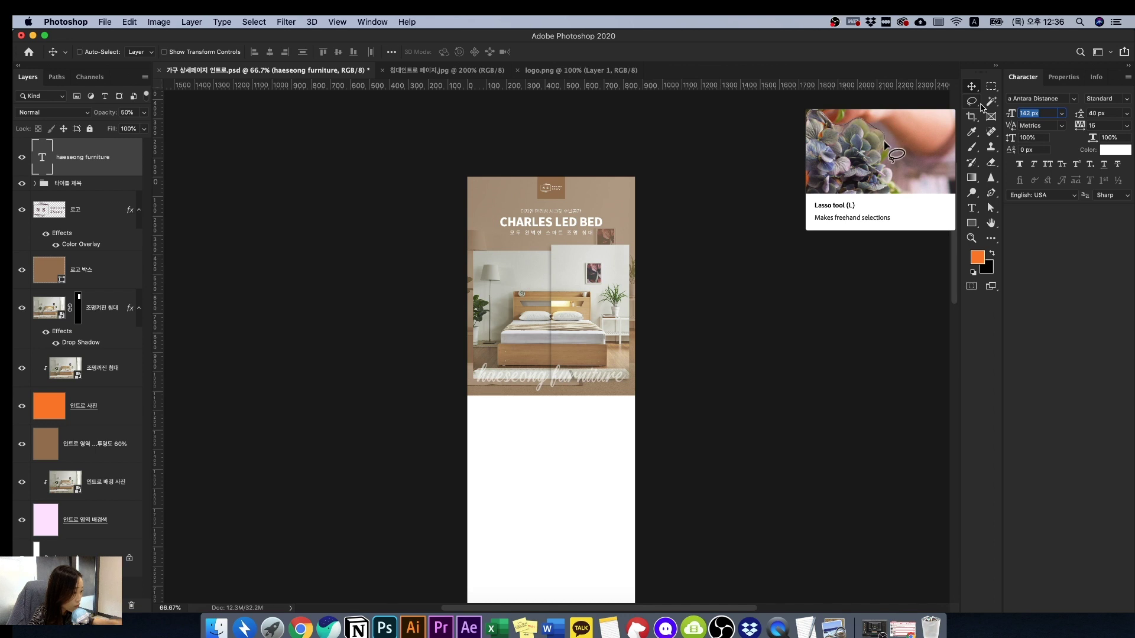
pyautogui.click(1120, 126)
pyautogui.write('35')
pyautogui.press('Return')
# - Start cropping the document with the Crop tool, raising the lower crop edge from the canvas bottom to near the intro image
pyautogui.press('super+1')
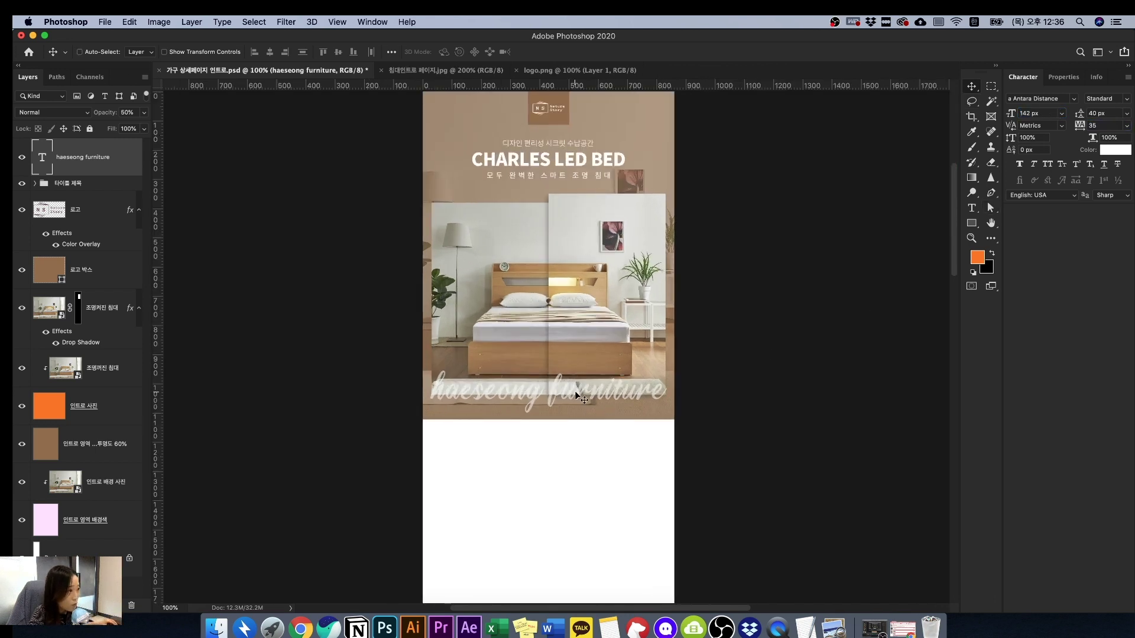
pyautogui.scroll(1, 541, 263)
pyautogui.scroll(-15, 637, 348)
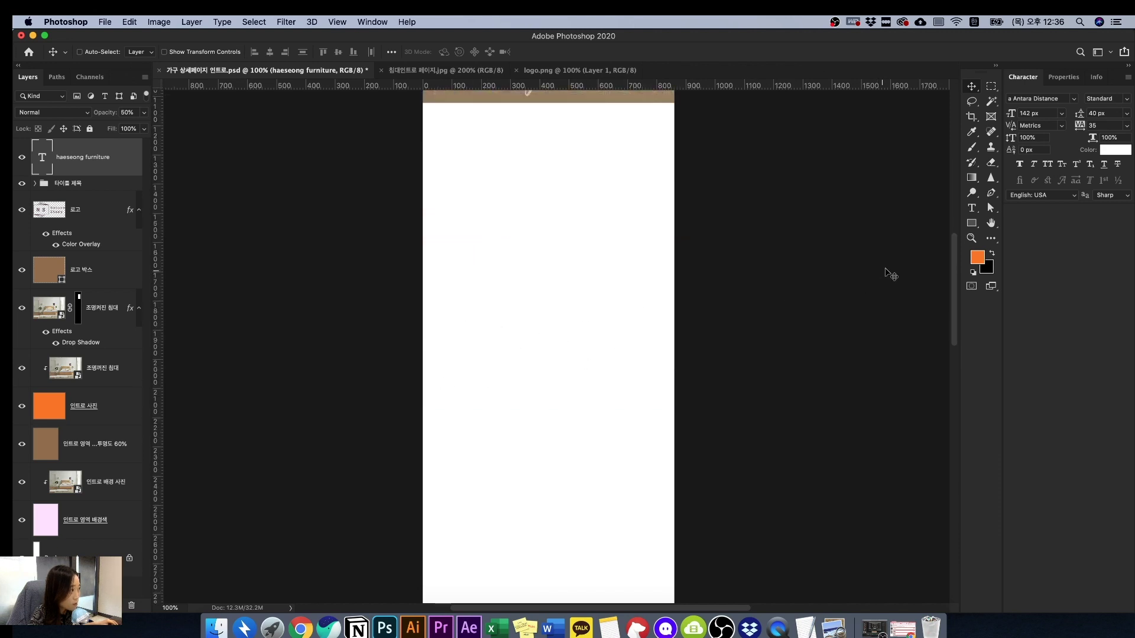
pyautogui.click(972, 116)
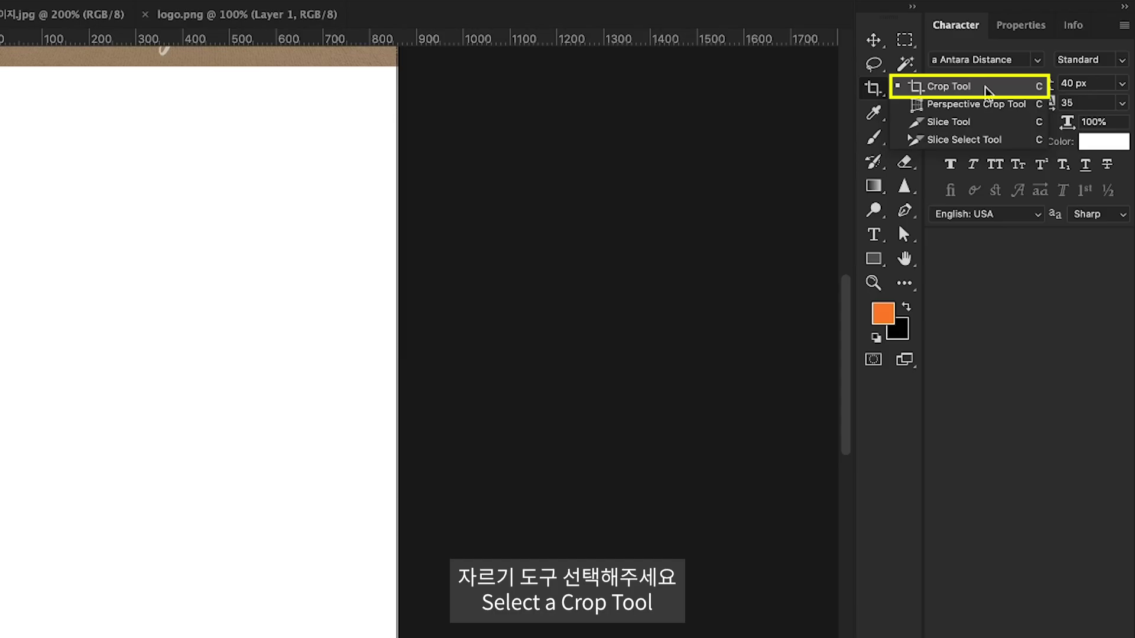
pyautogui.click(1043, 117)
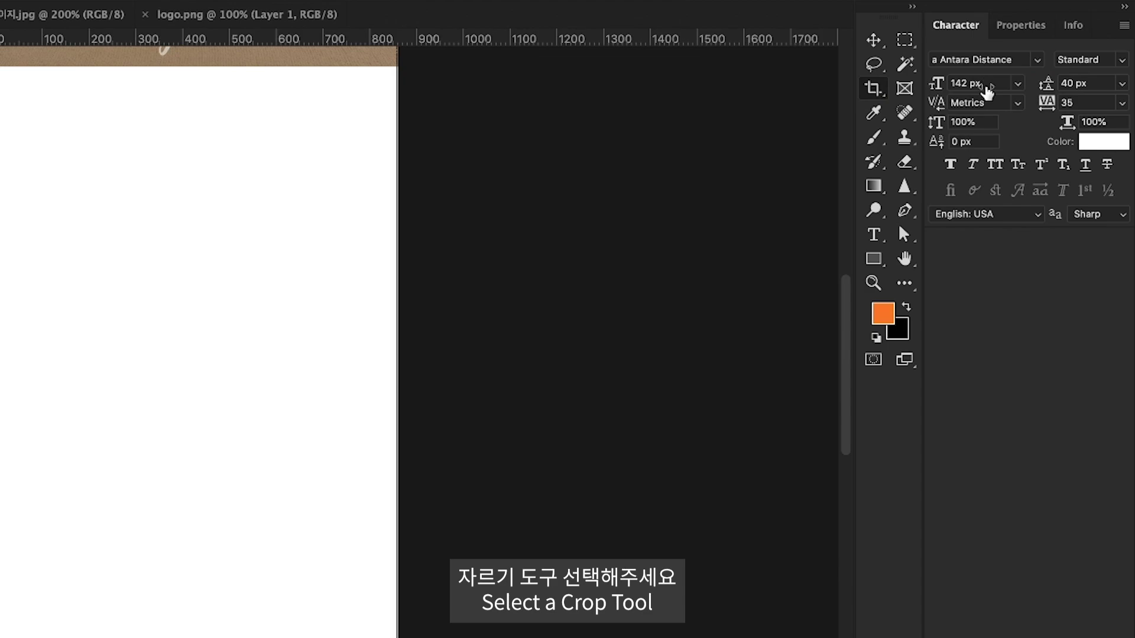
pyautogui.press('super+minus')
pyautogui.press('super+minus')
pyautogui.press('super+minus')
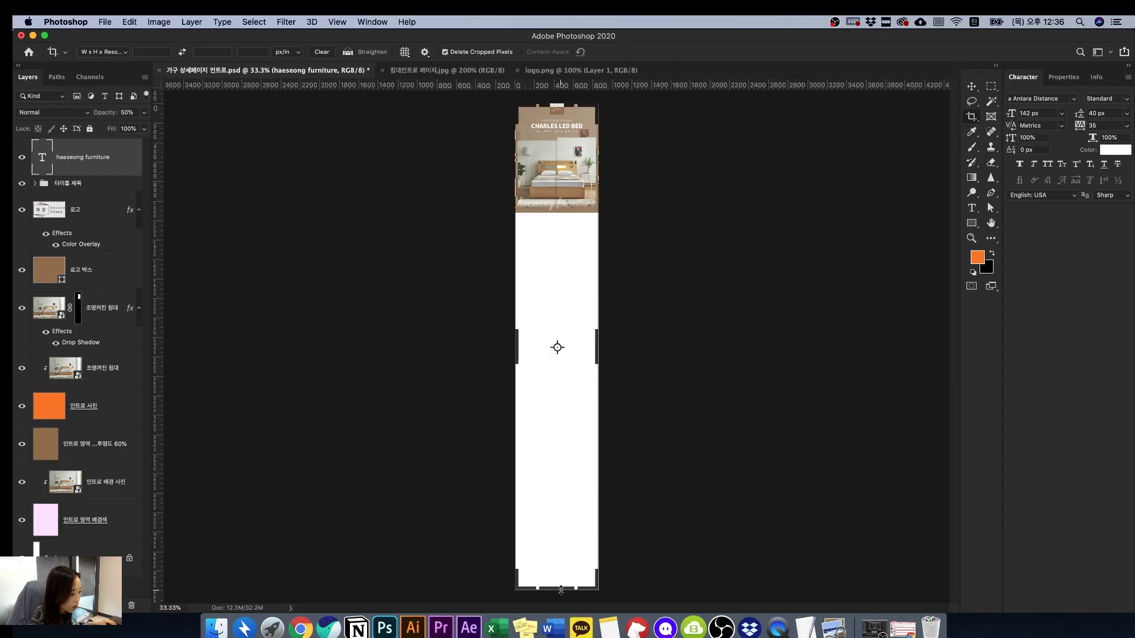
pyautogui.moveTo(560, 590); pyautogui.dragTo(550, 405)
# - Align the crop's lower edge with the bottom of the intro background and apply it for a canvas about 860 x 1124 px
pyautogui.press('super+plus')
pyautogui.press('super+plus')
pyautogui.press('super+plus')
pyautogui.press('super+plus')
pyautogui.scroll(-6, 591, 486)
pyautogui.moveTo(556, 517); pyautogui.dragTo(556, 509)
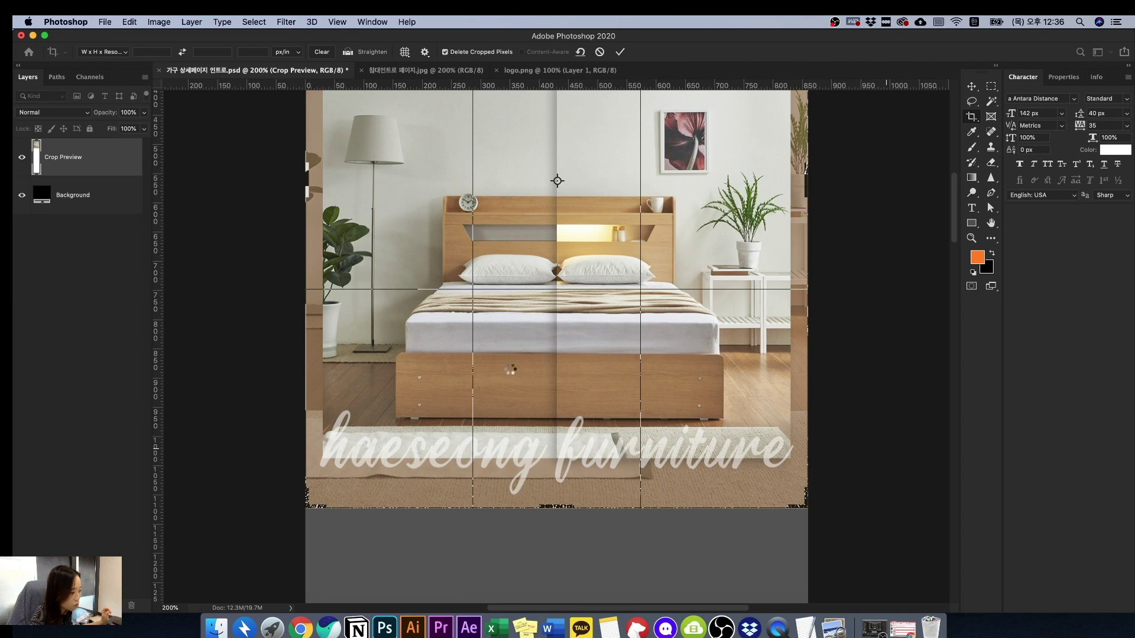
pyautogui.press('Return')
pyautogui.press('super+minus')
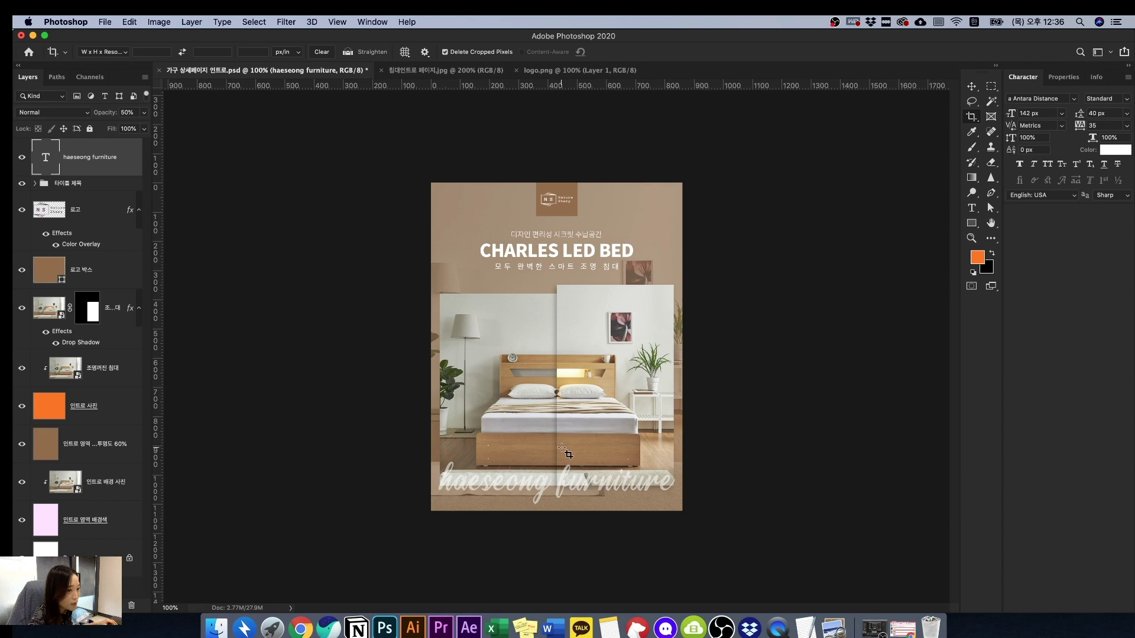
# - Export the cropped intro for the web as a JPEG at quality 100, named 01.jpg, in the 데스크탑 folder
pyautogui.press('v')
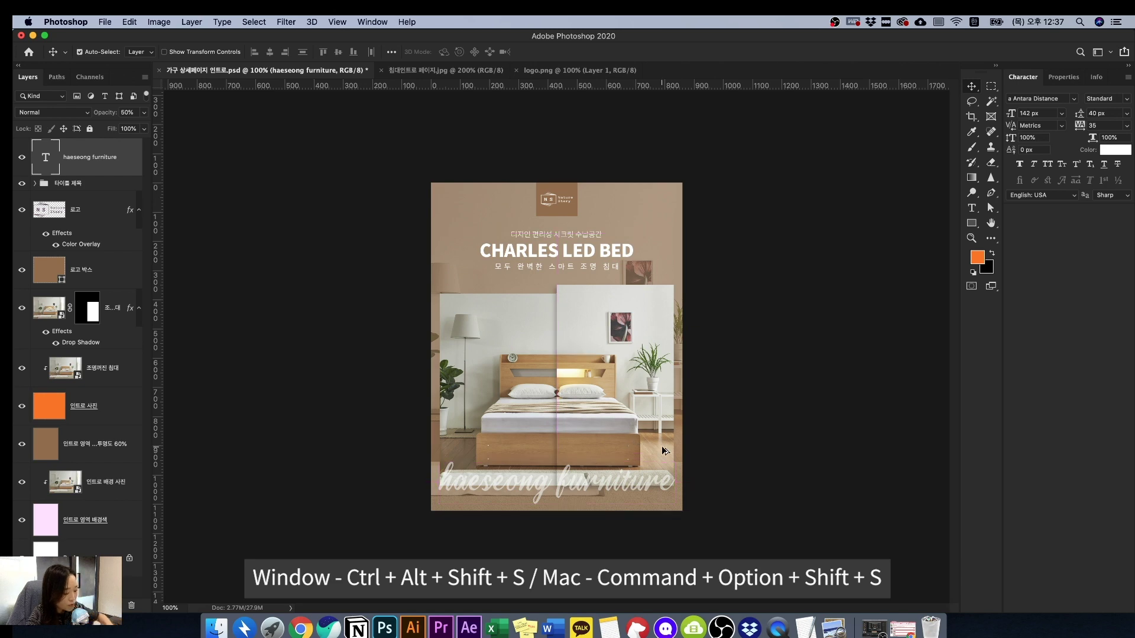
pyautogui.press('super+alt+shift+s')
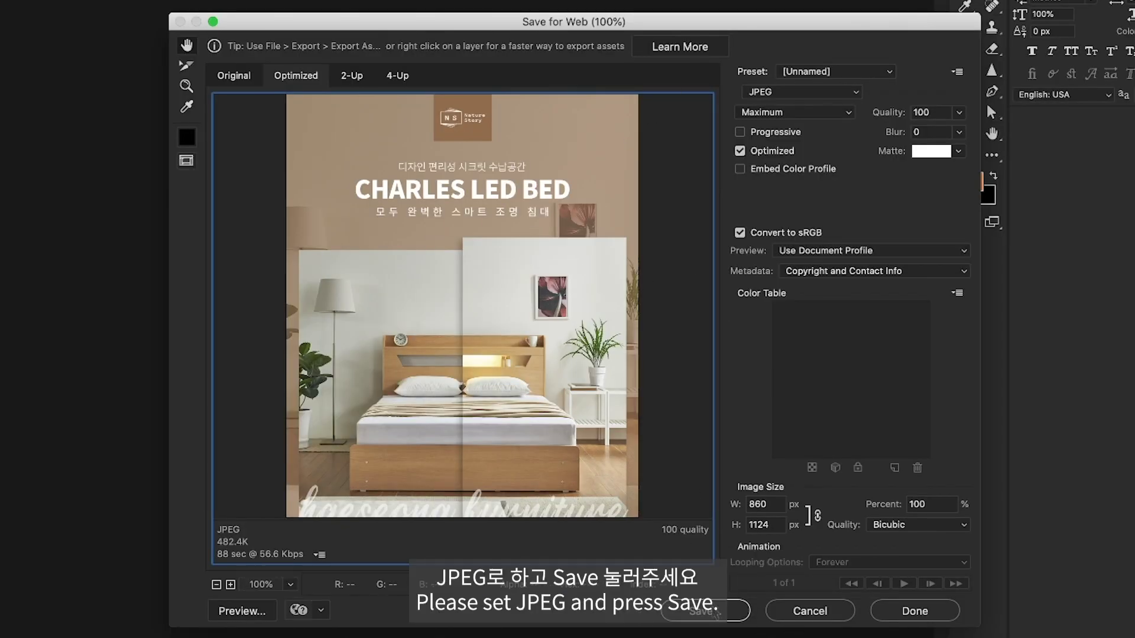
pyautogui.click(714, 613)
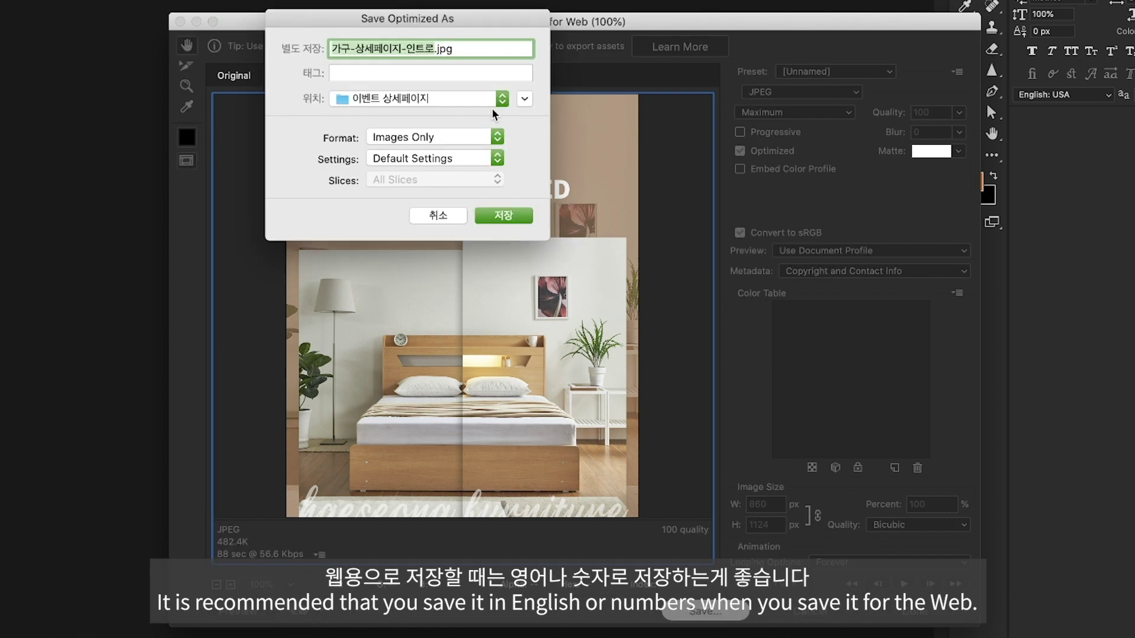
pyautogui.write('01')
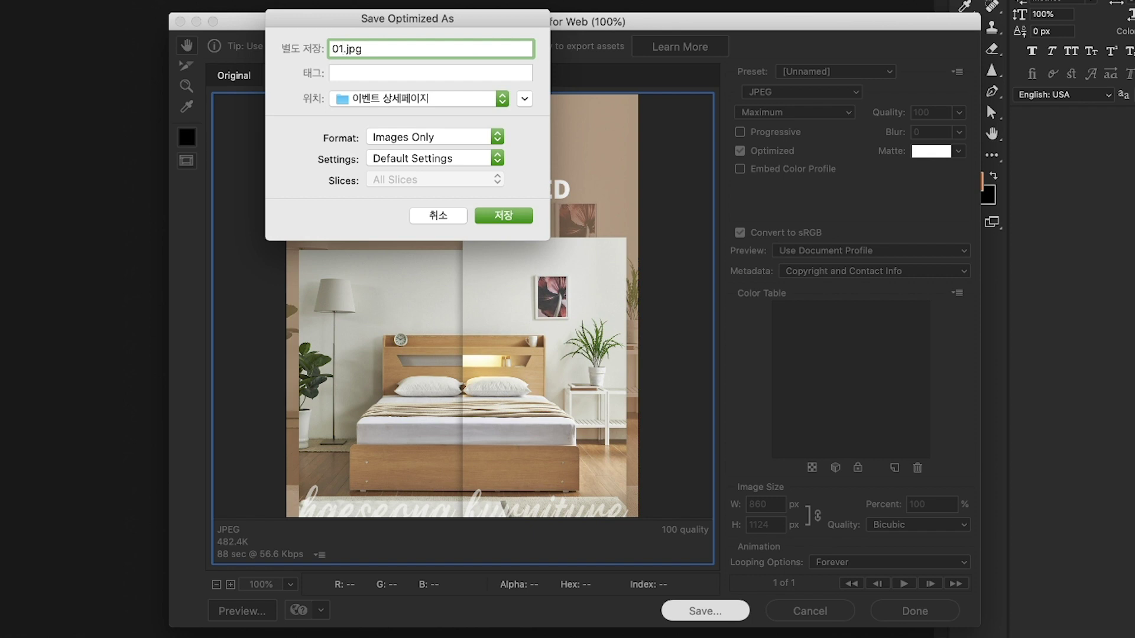
pyautogui.click(474, 101)
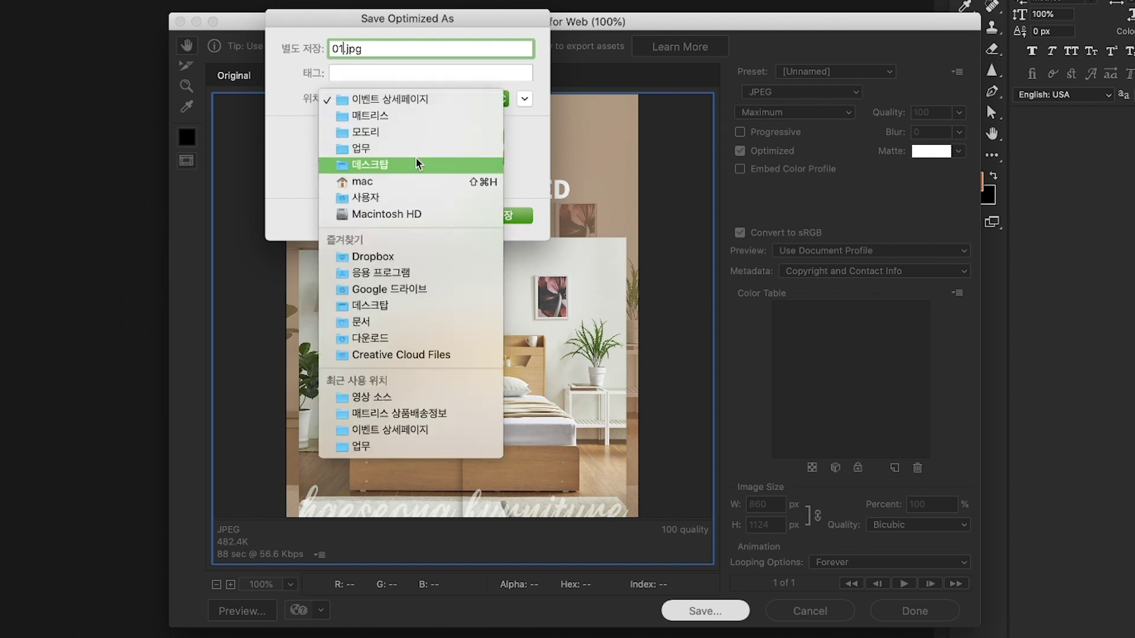
pyautogui.click(269, 263)
pyautogui.click(517, 217)
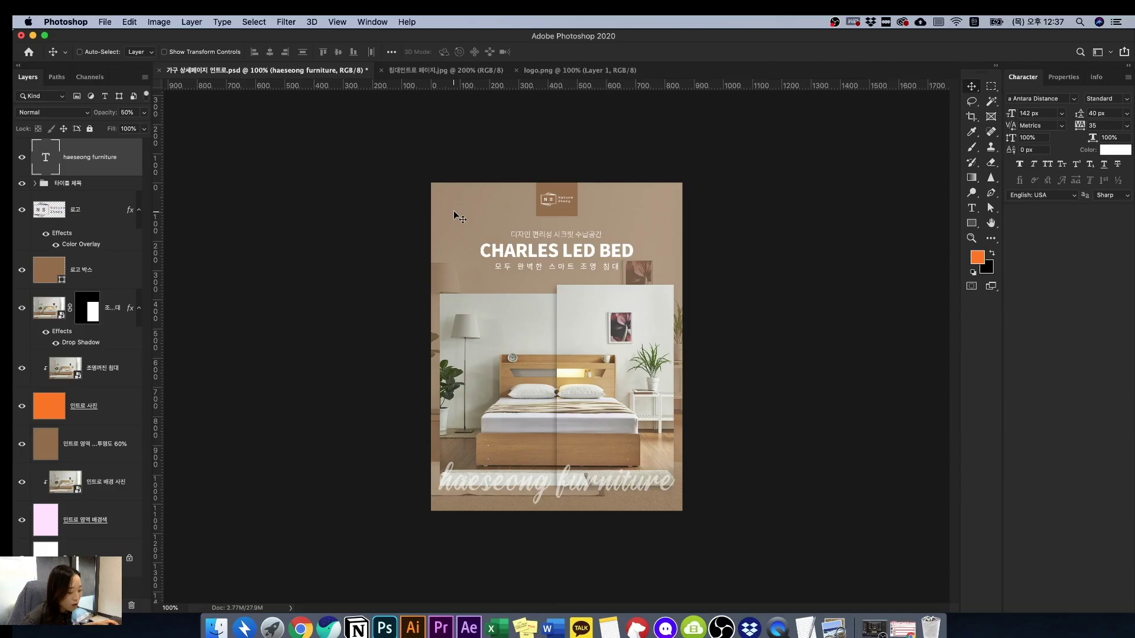